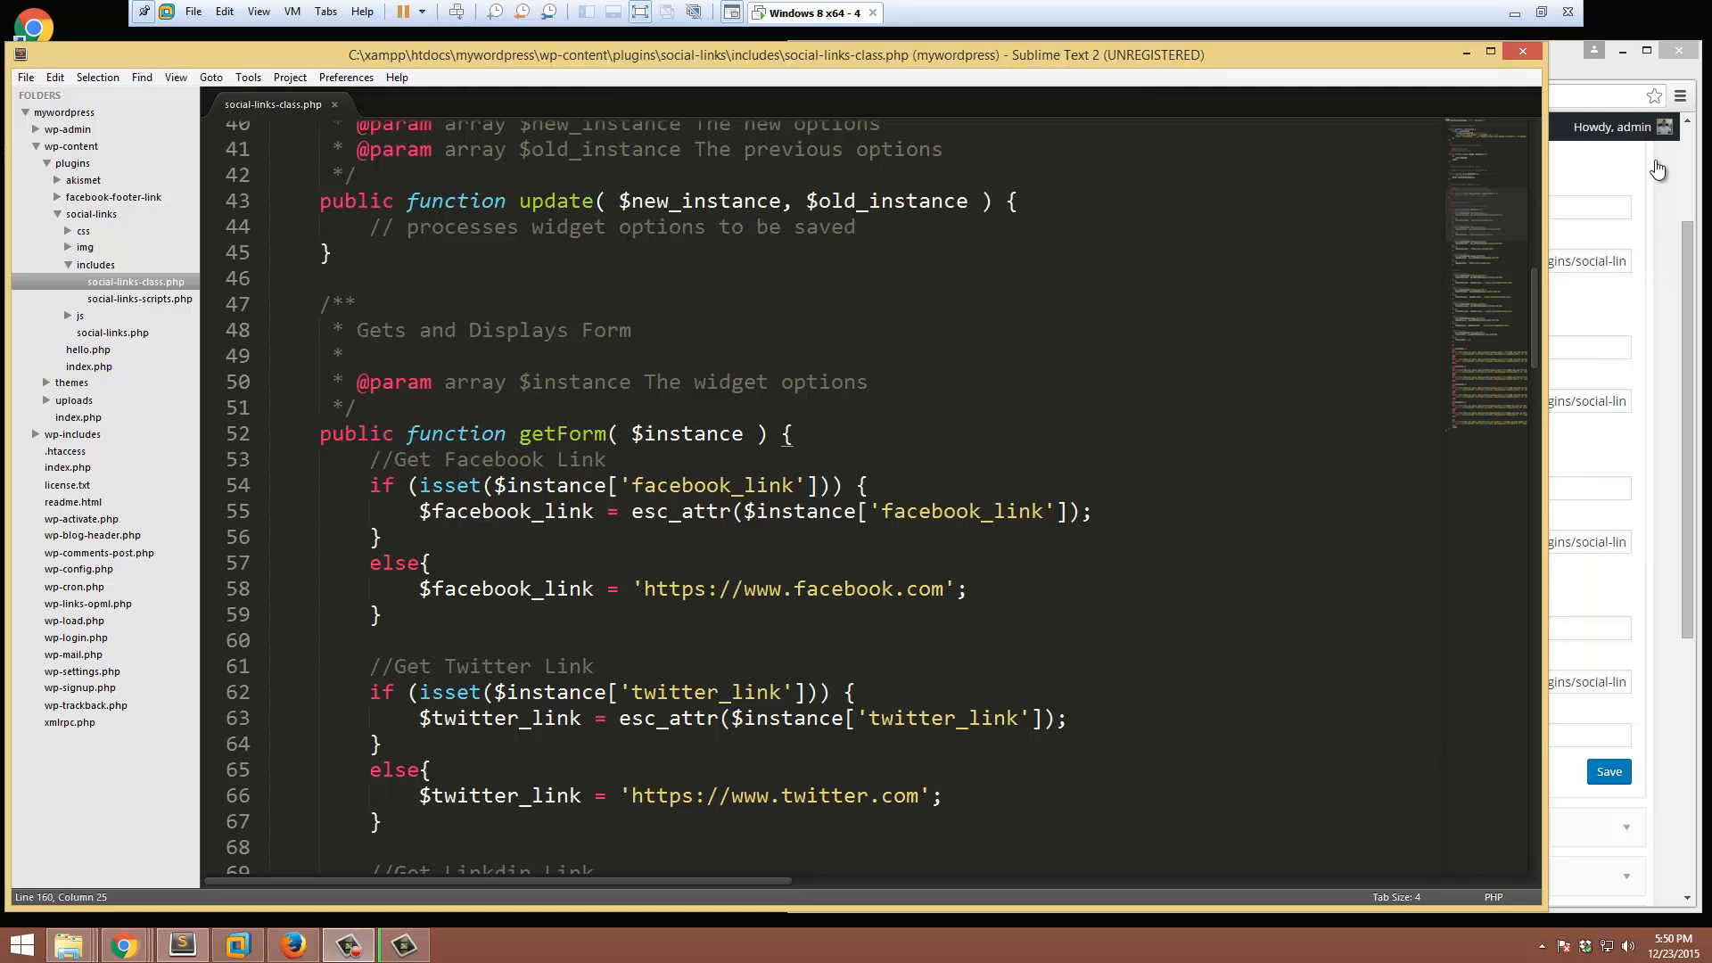
- Begin $instance = array( ... ) on a new indented line inside update(), with room for entries
click(1657, 158)
scroll(1297, 346, up, 3)
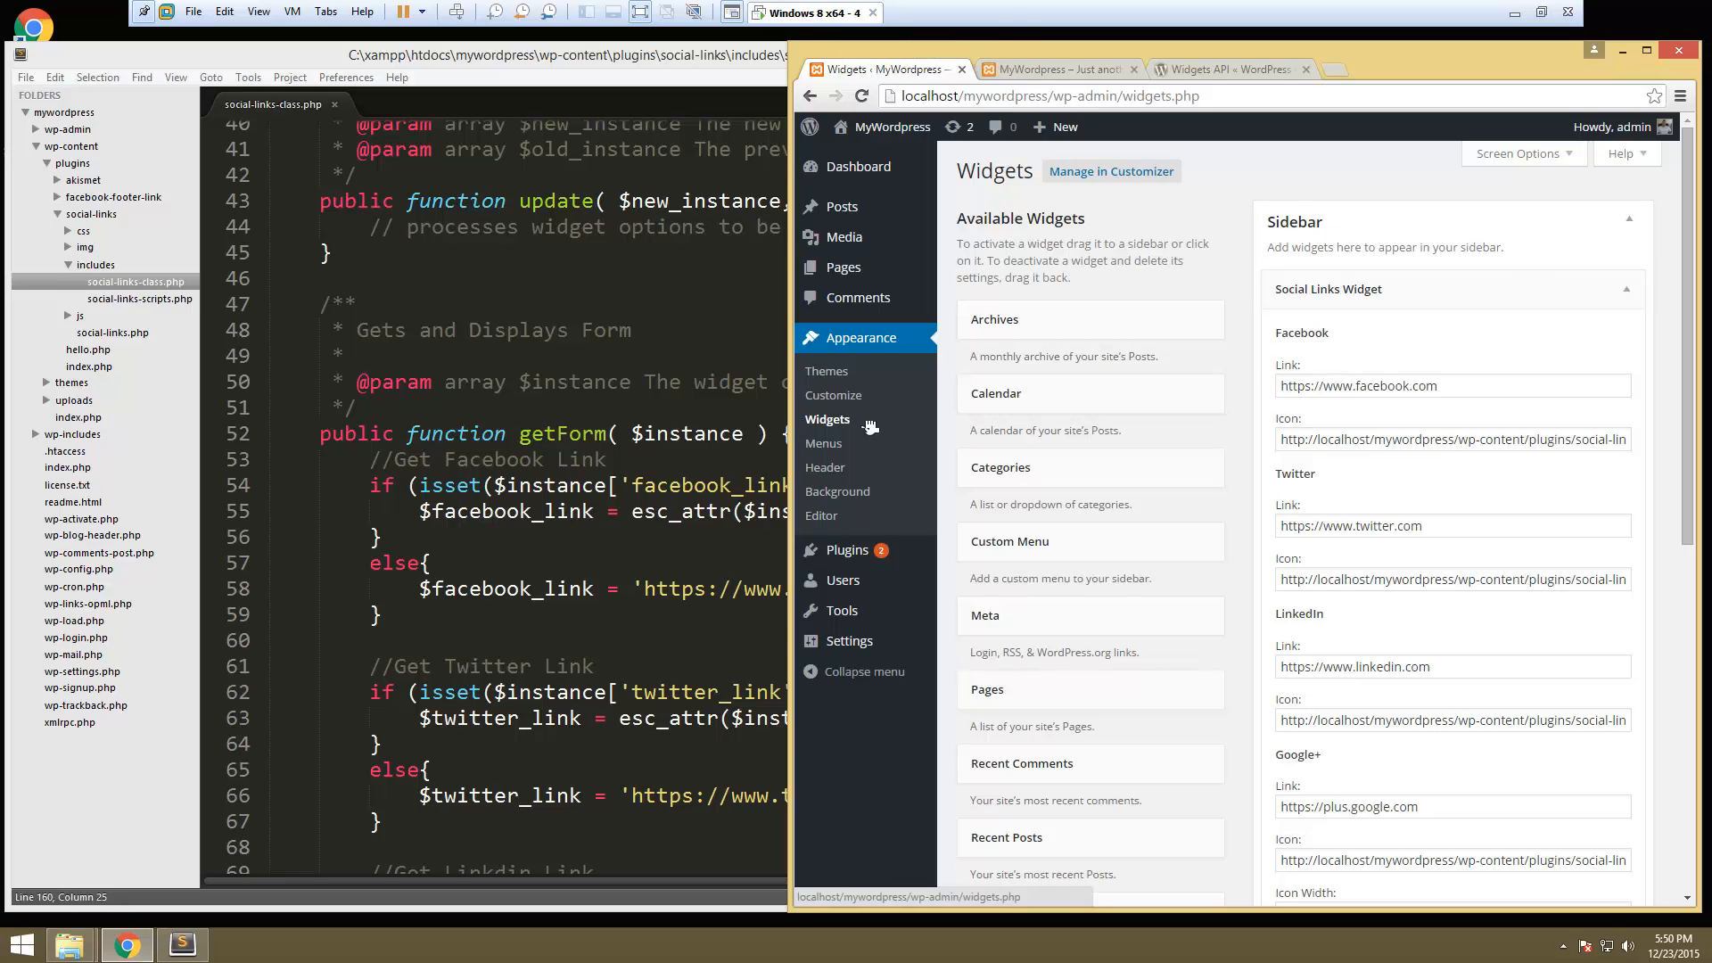
click(642, 277)
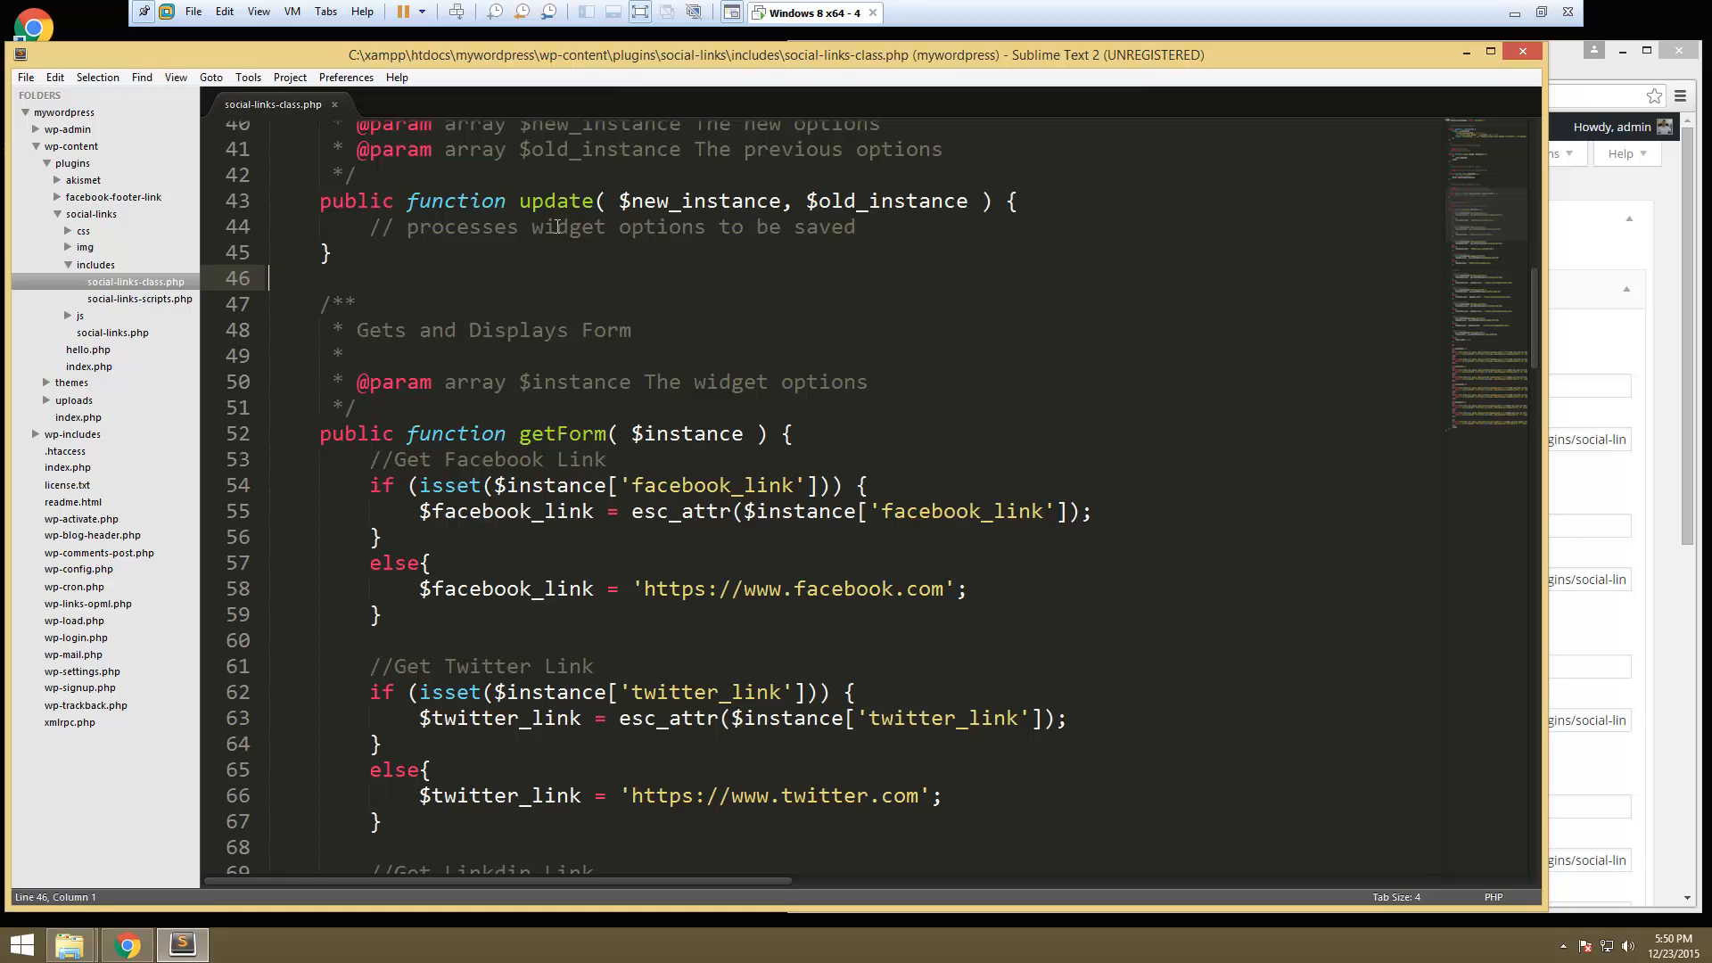
drag(394, 230, 870, 203)
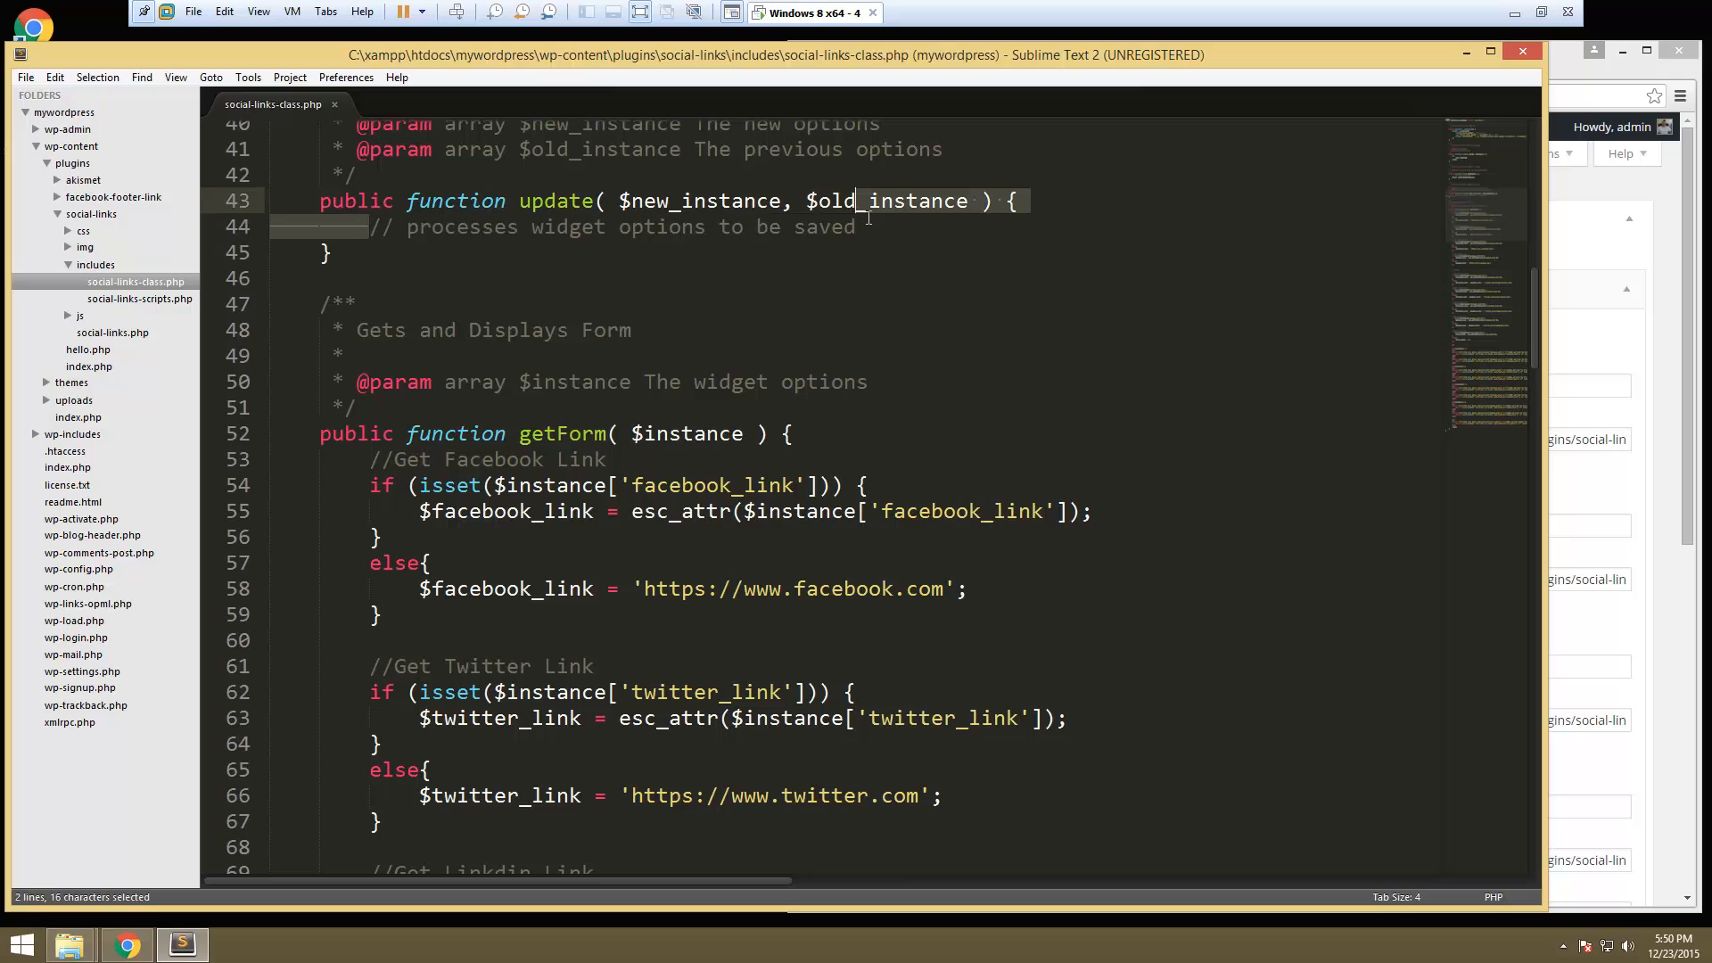
click(898, 232)
key(Return)
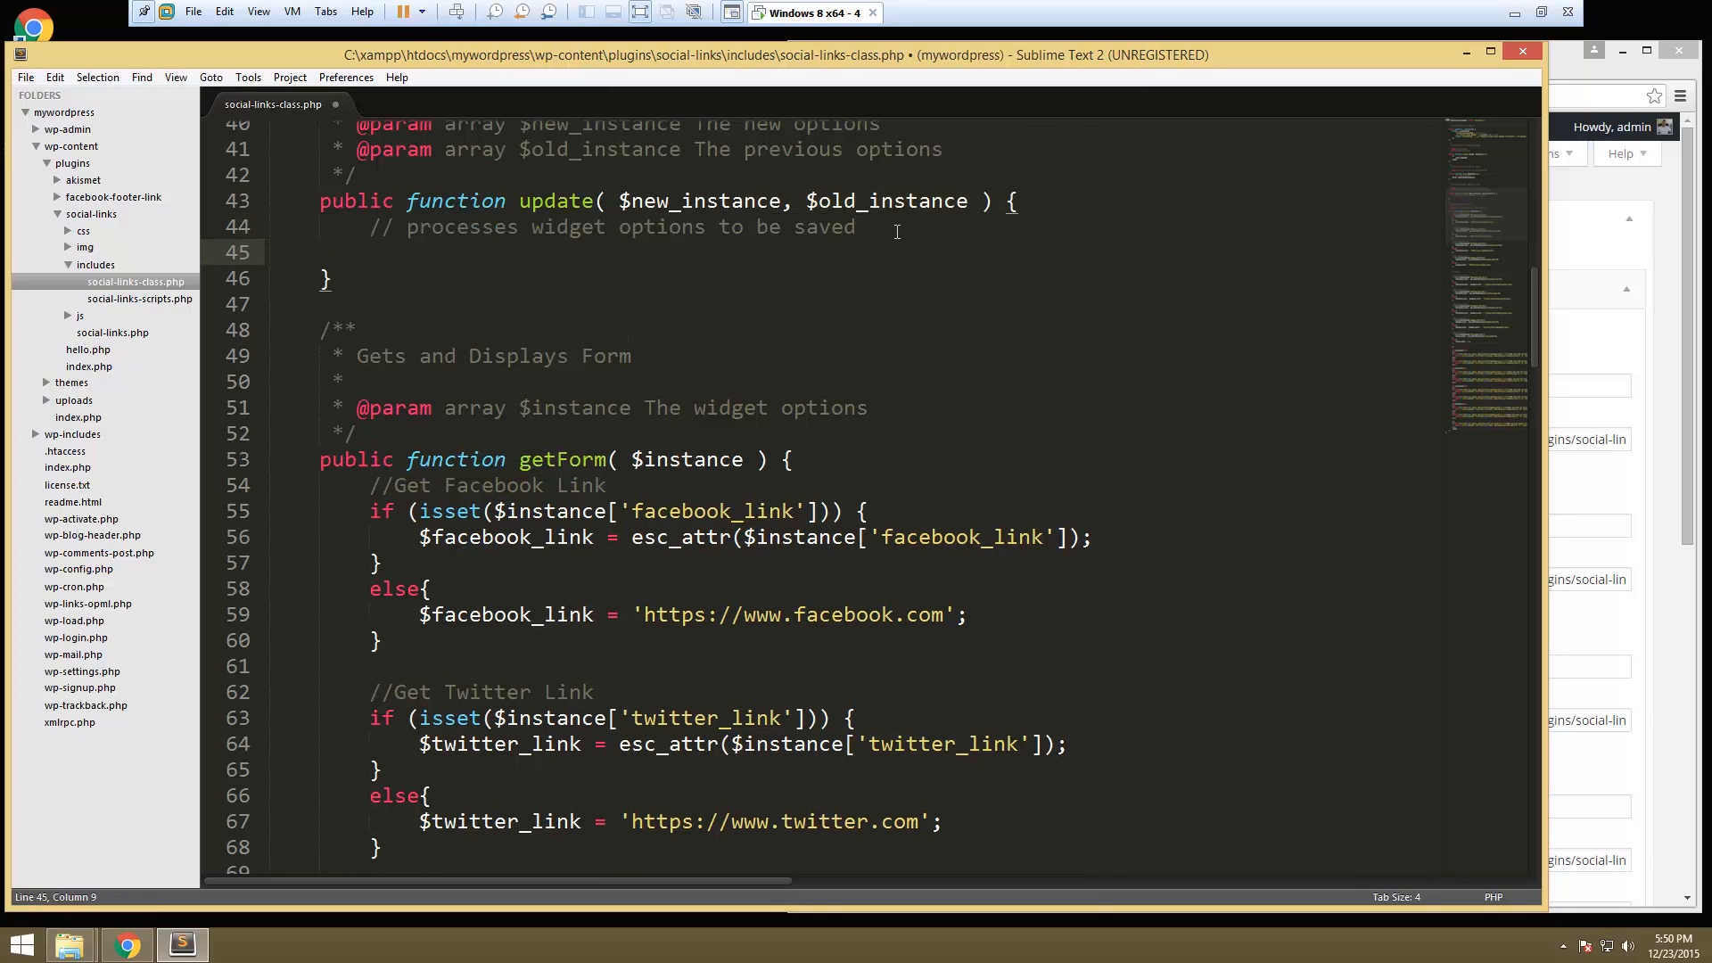
text($ins)
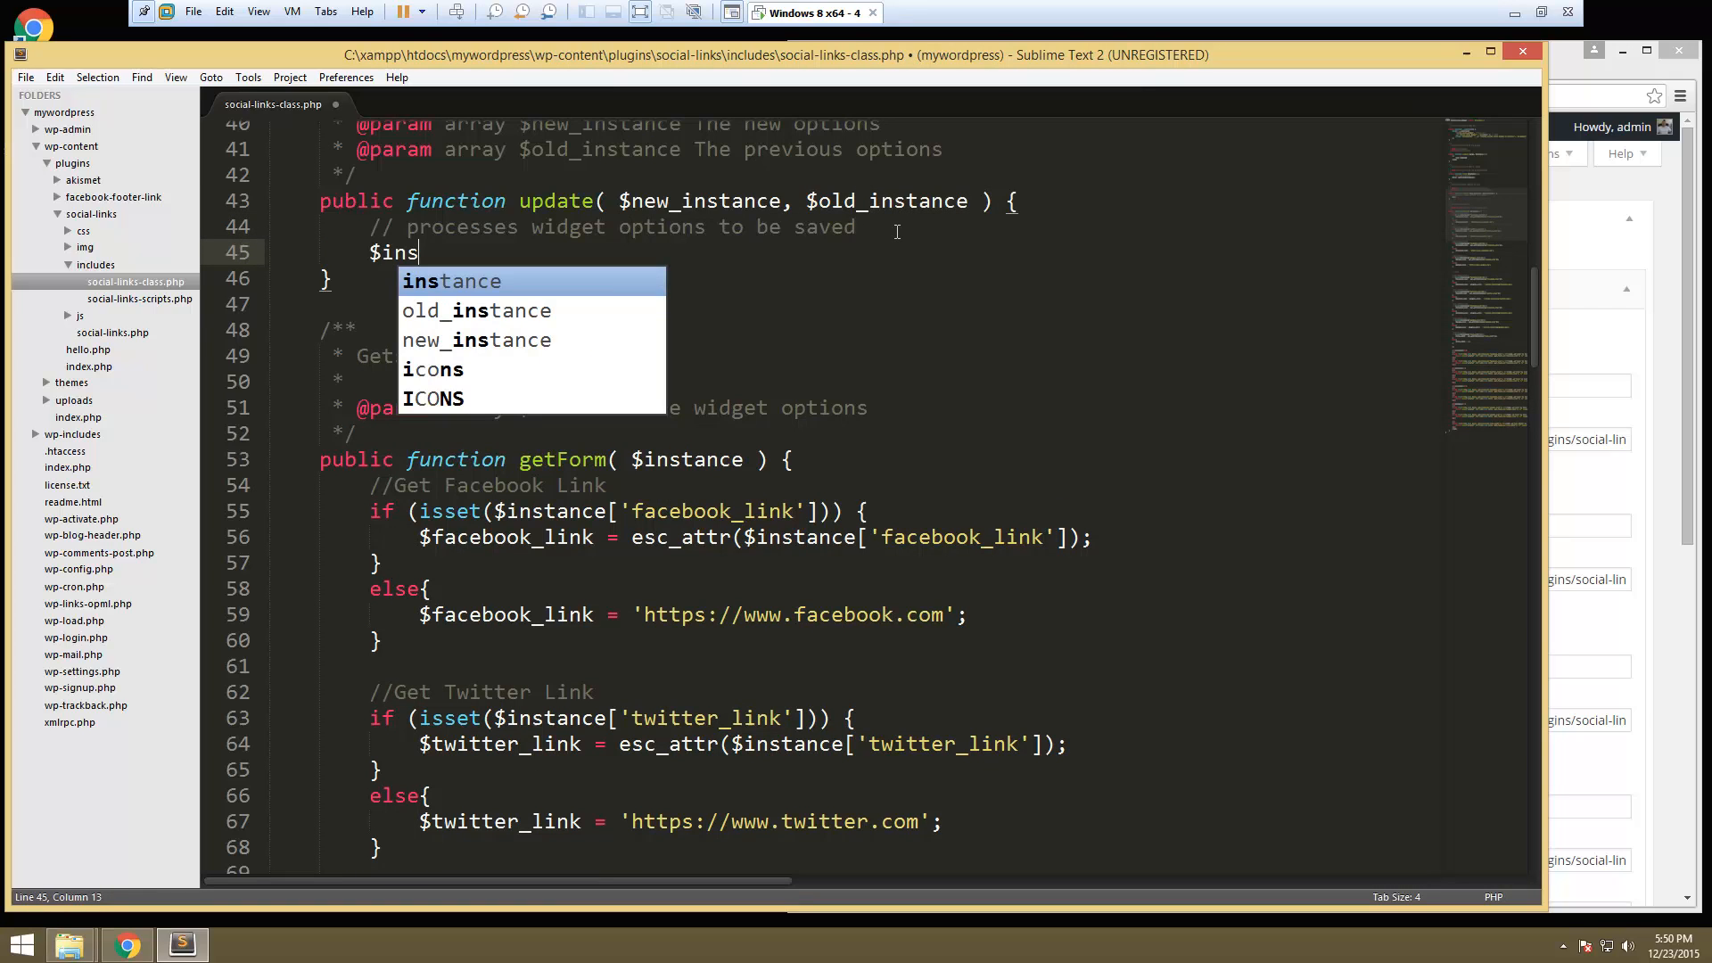
key(Return)
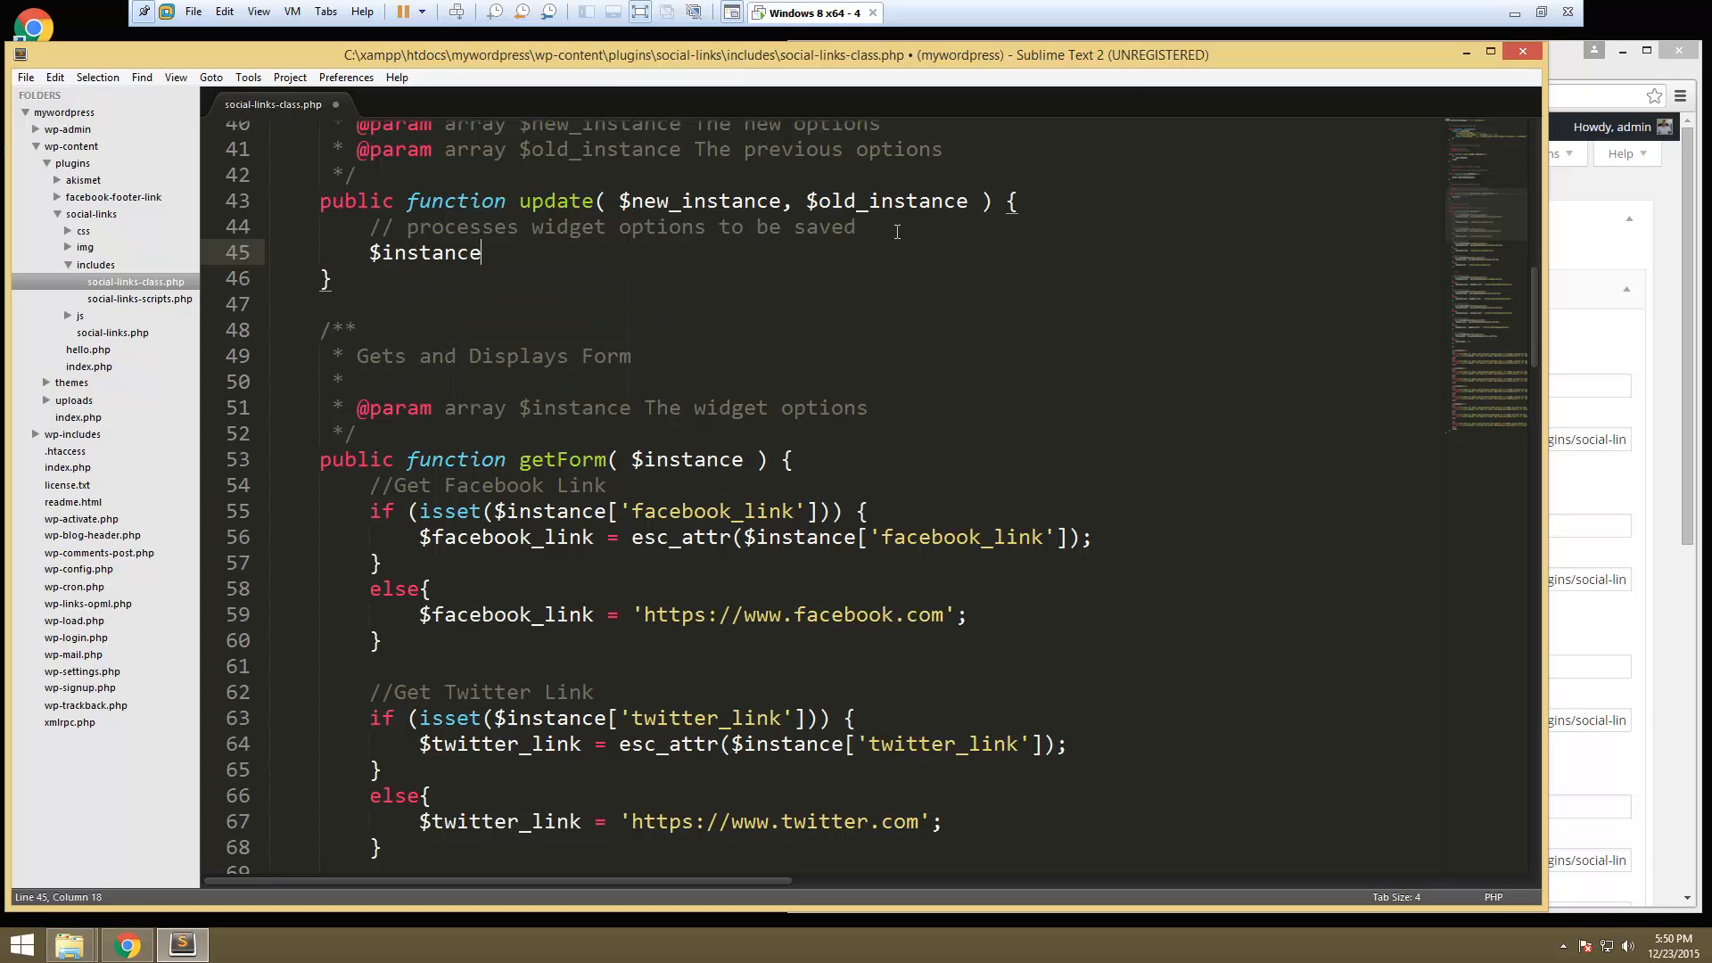
text(= ar)
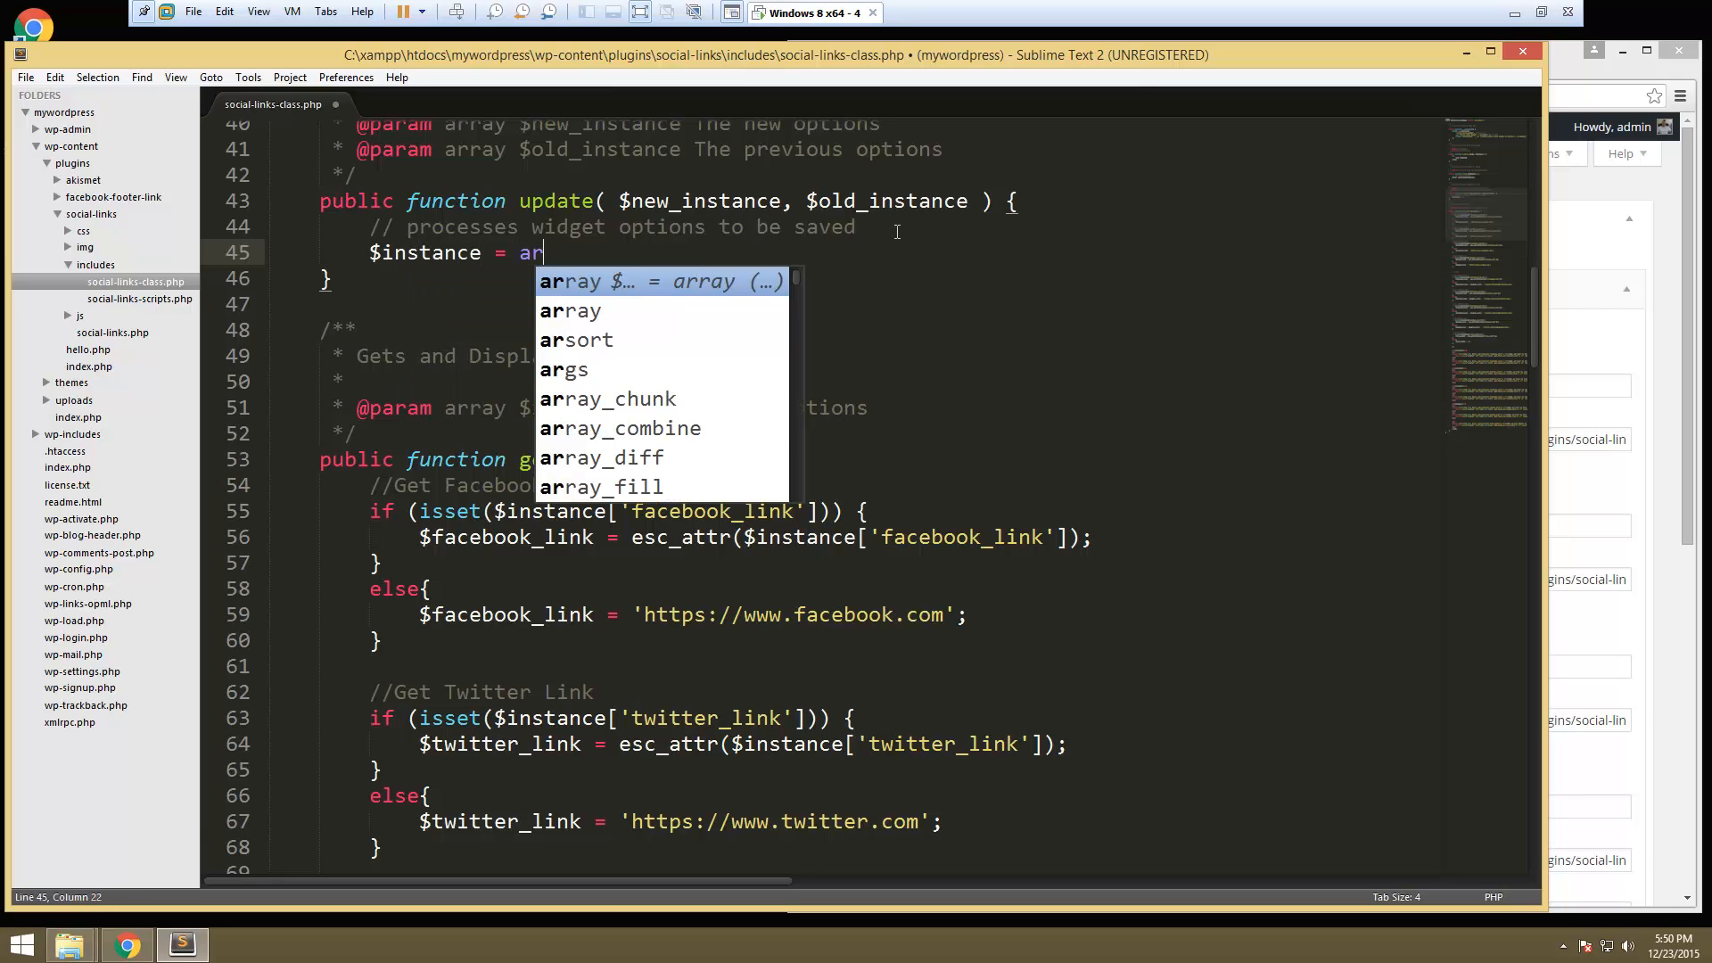
text(ray())
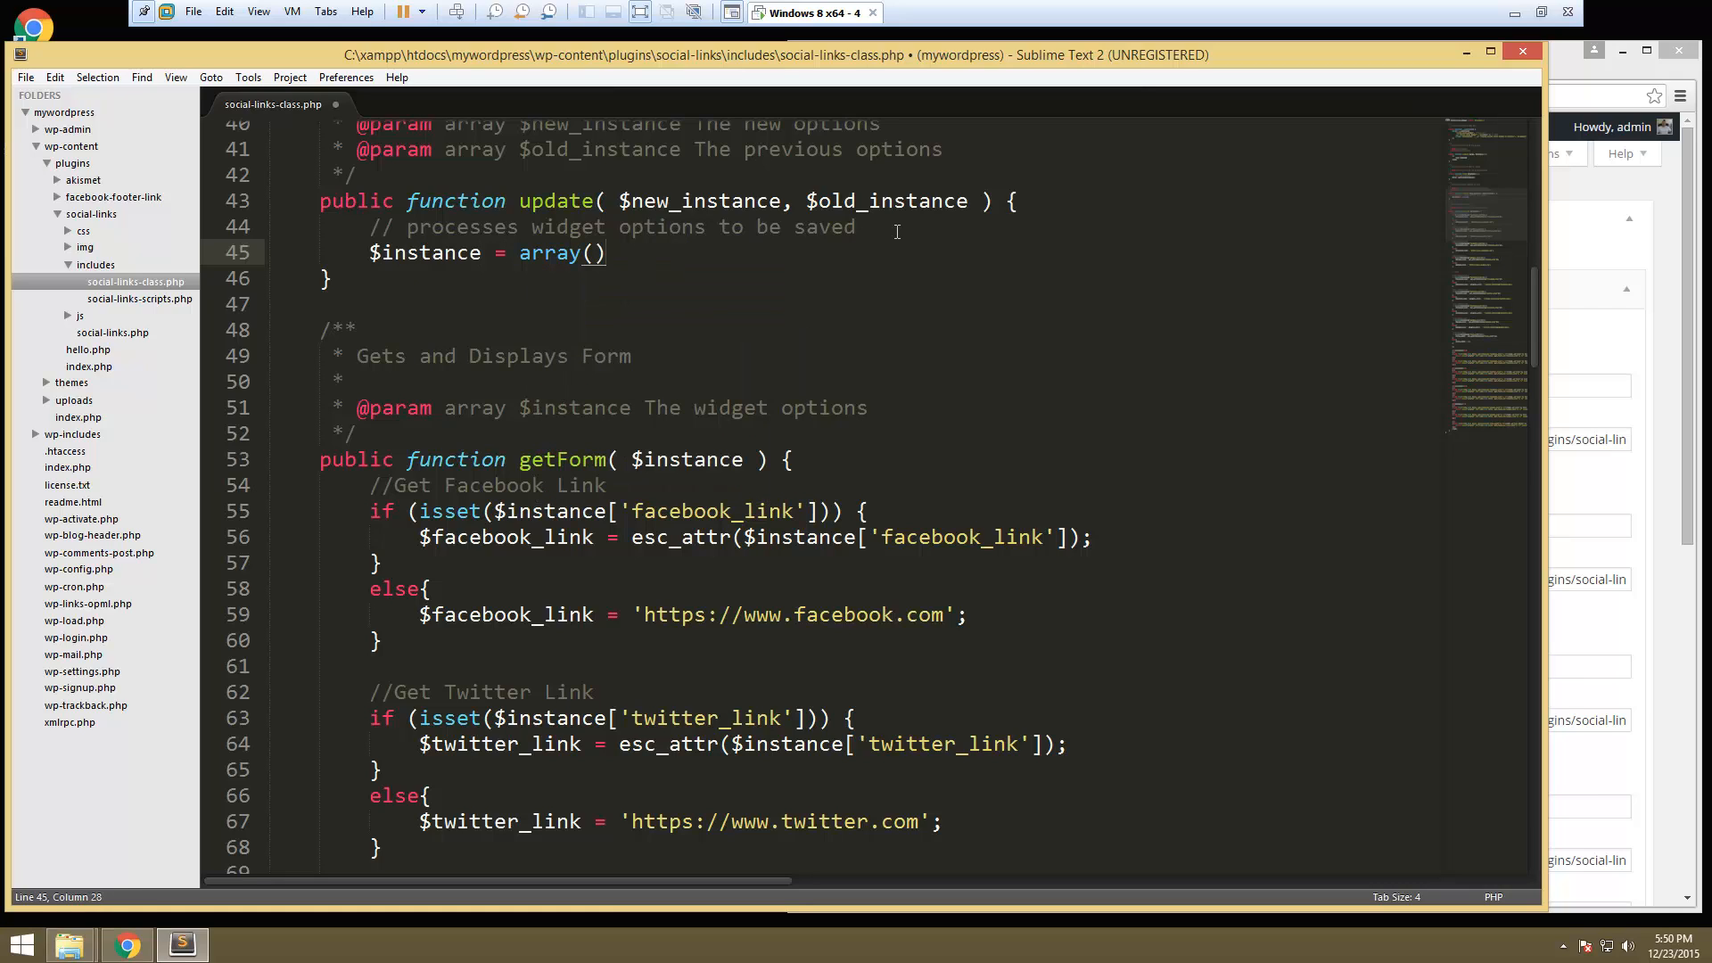
text(;)
key(Left)
key(Left)
key(Return)
key(Return)
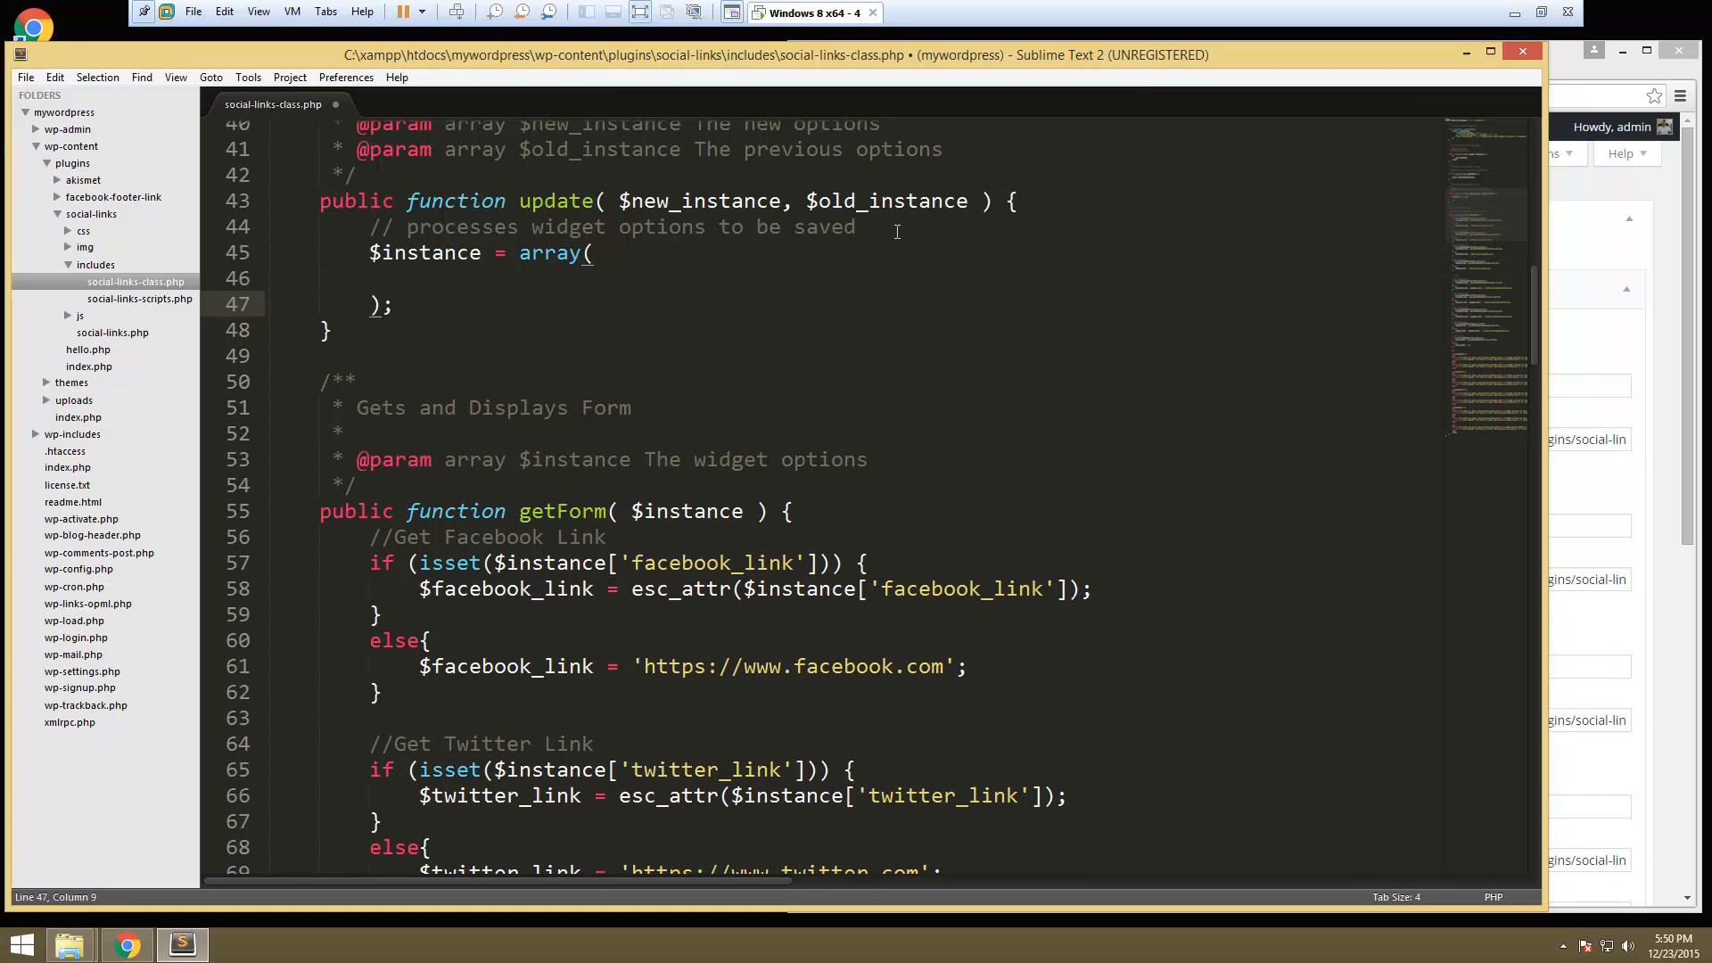
key(Up)
key(Tab)
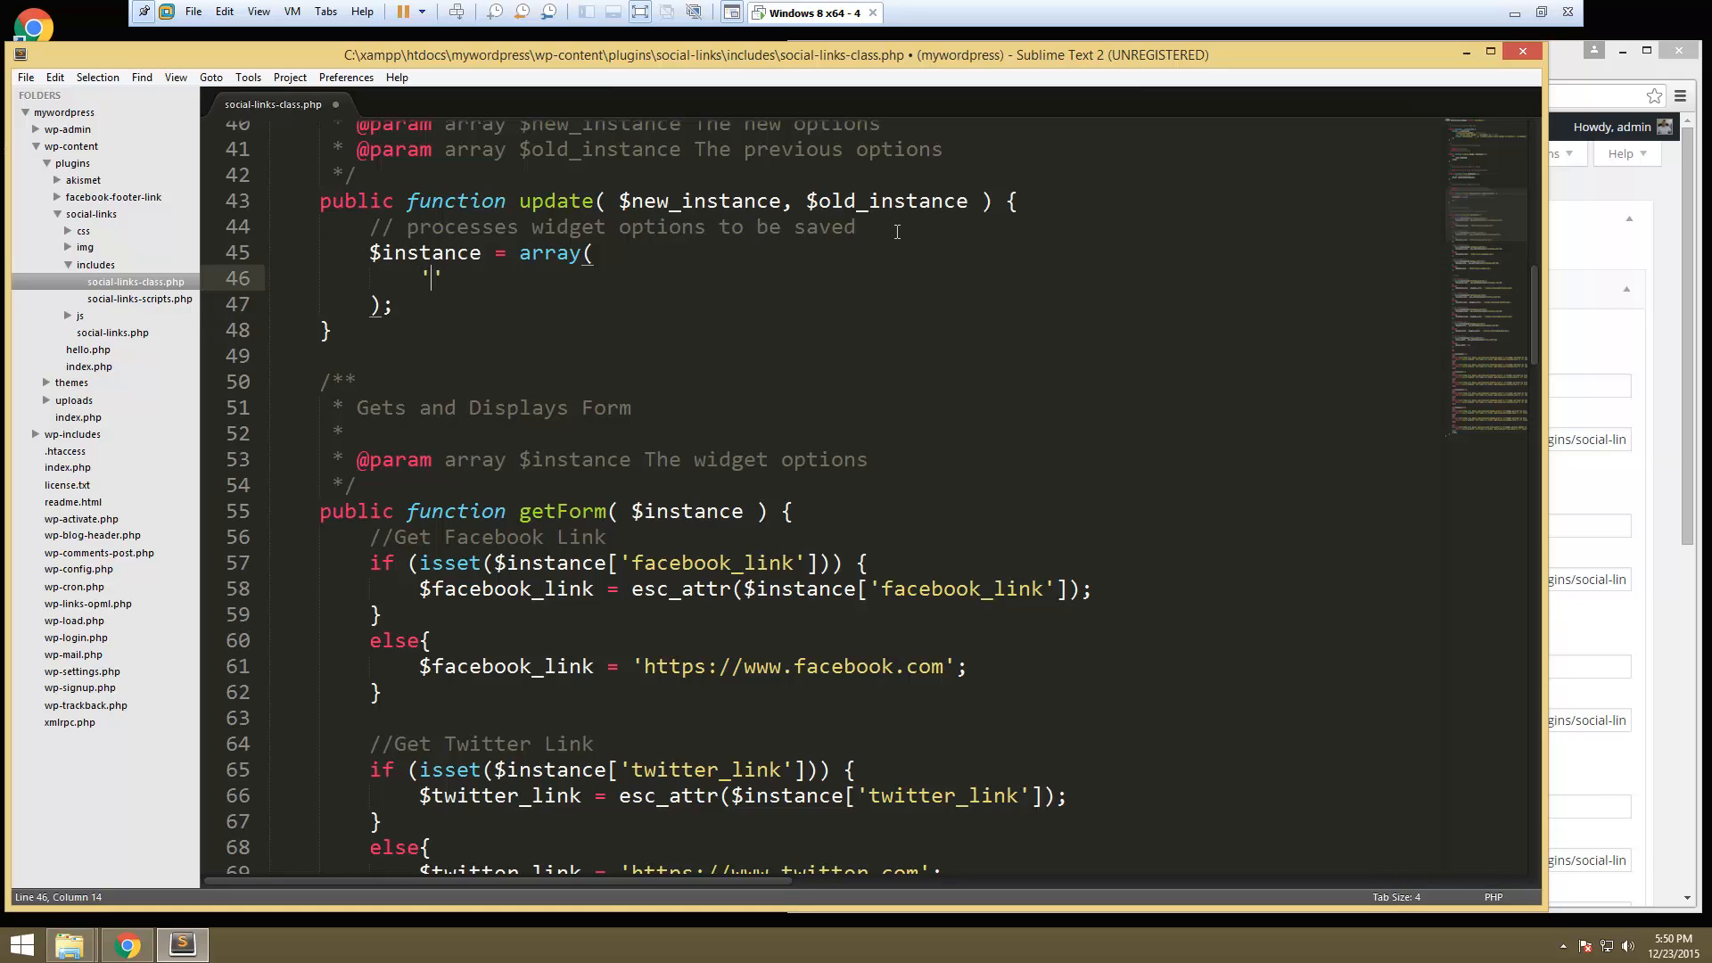
text(facebook)
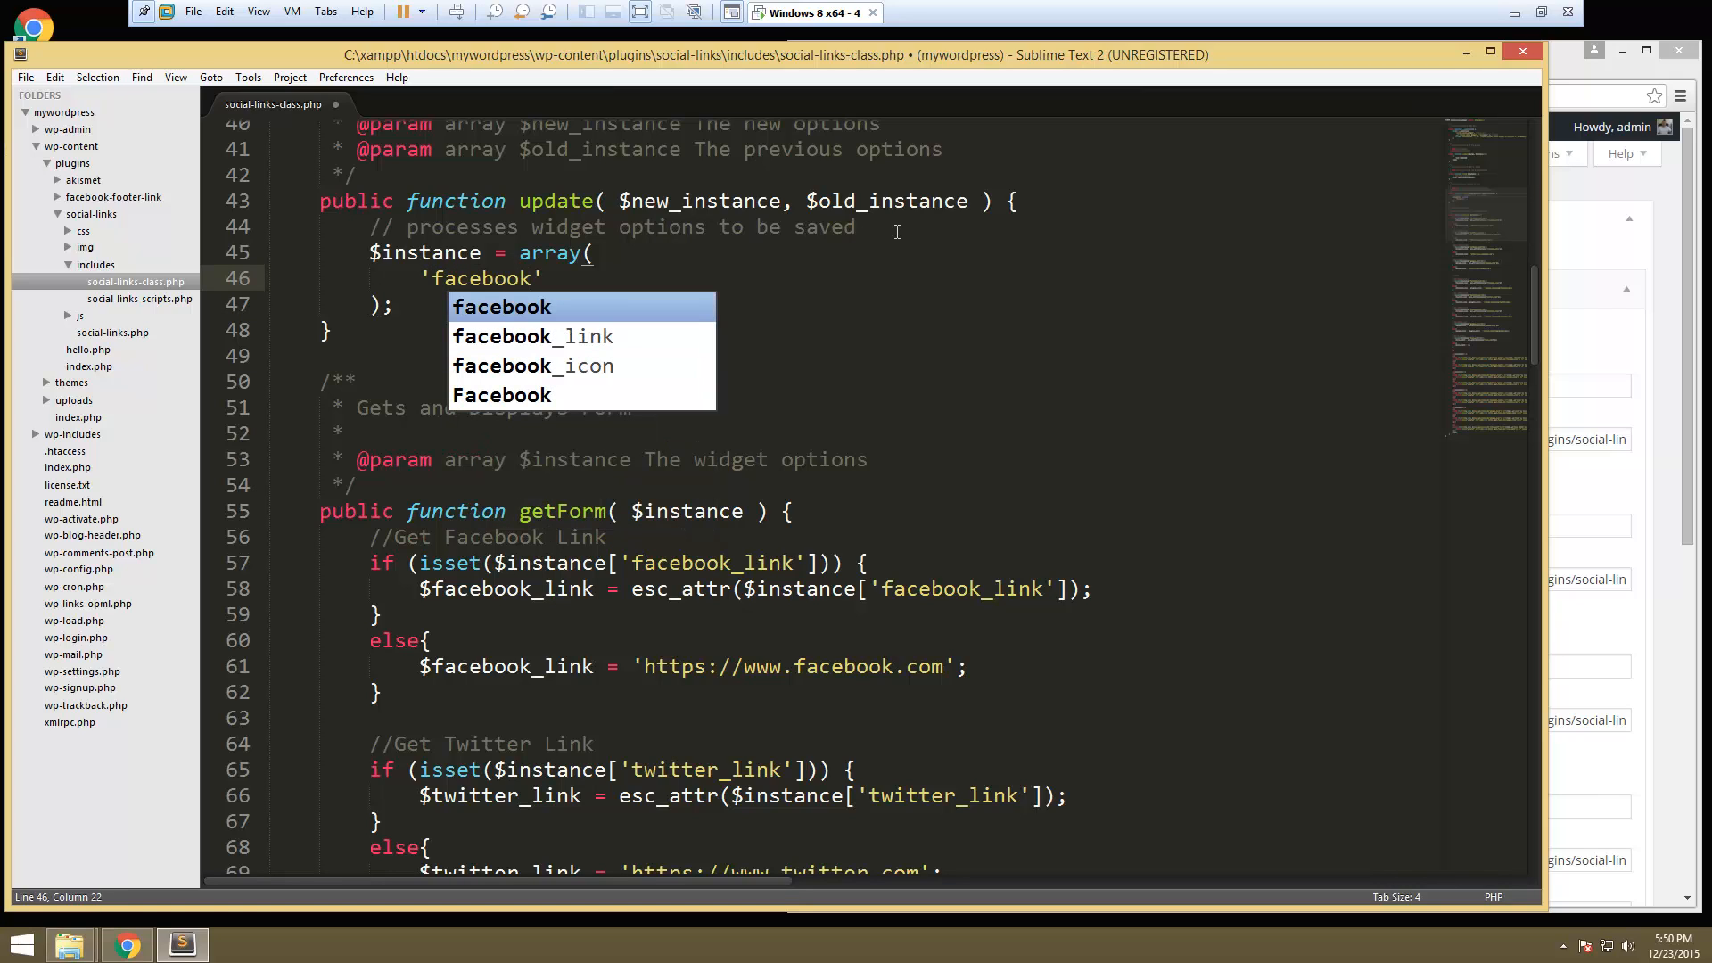
- Add the 'facebook_link' entry testing !empty($new_instance['facebook_link'])
key(Down)
key(Return)
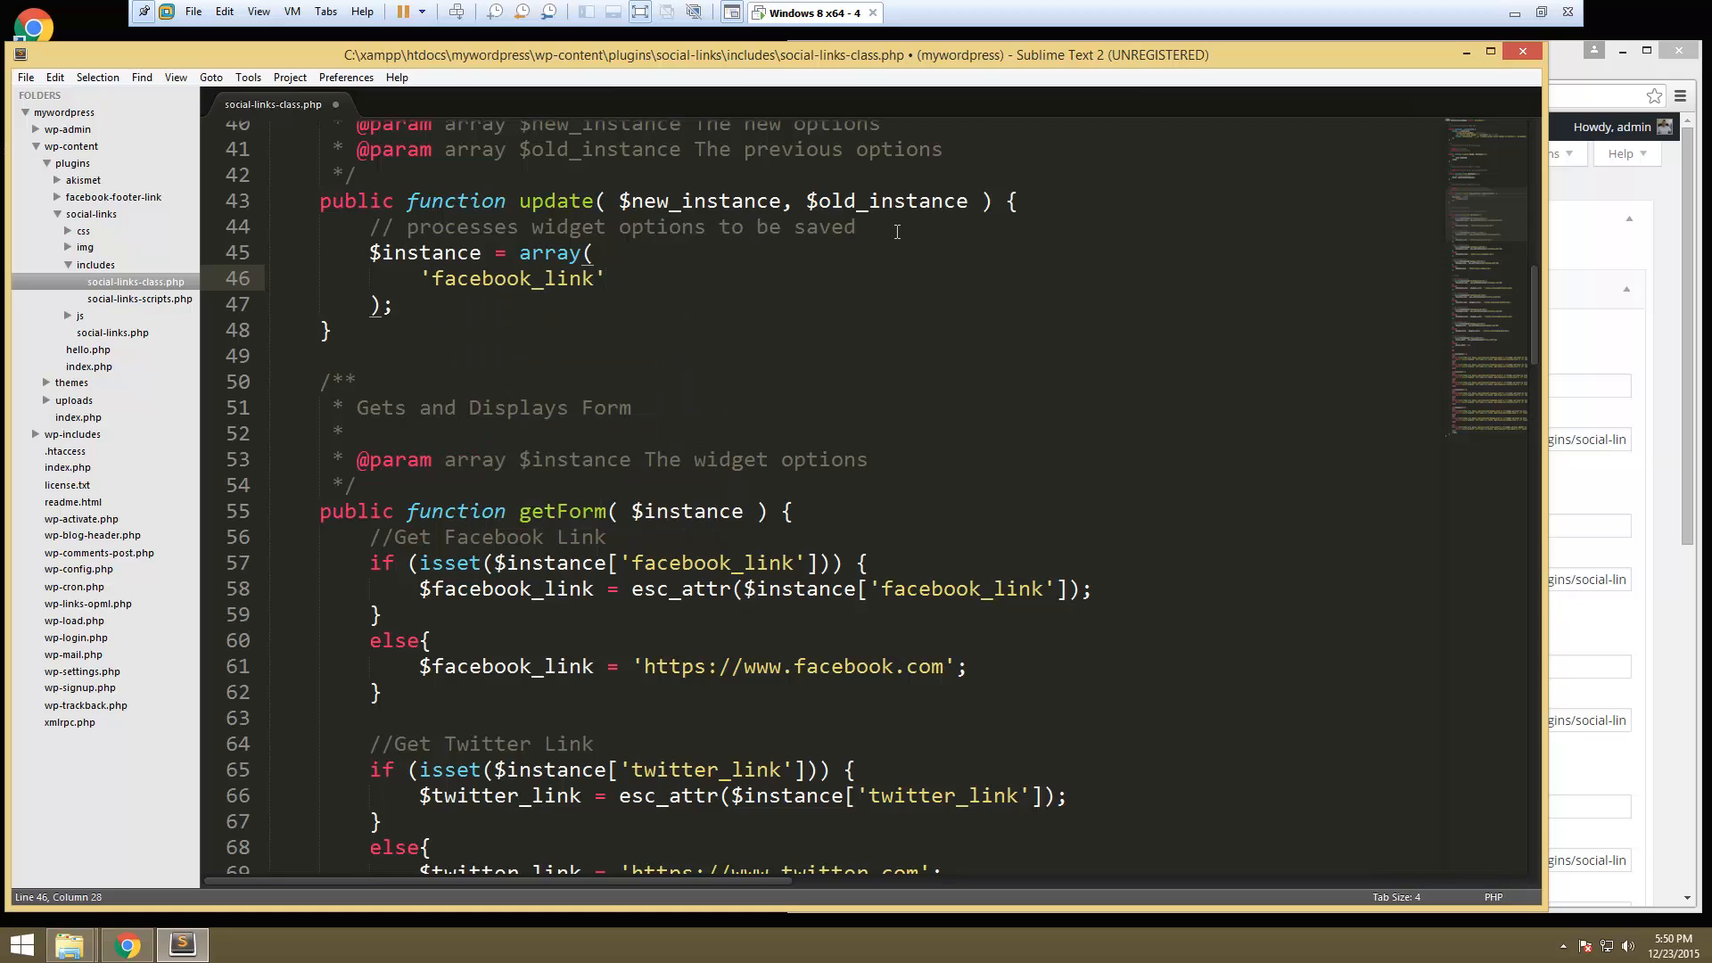
text( =>)
text(())
text(!impot)
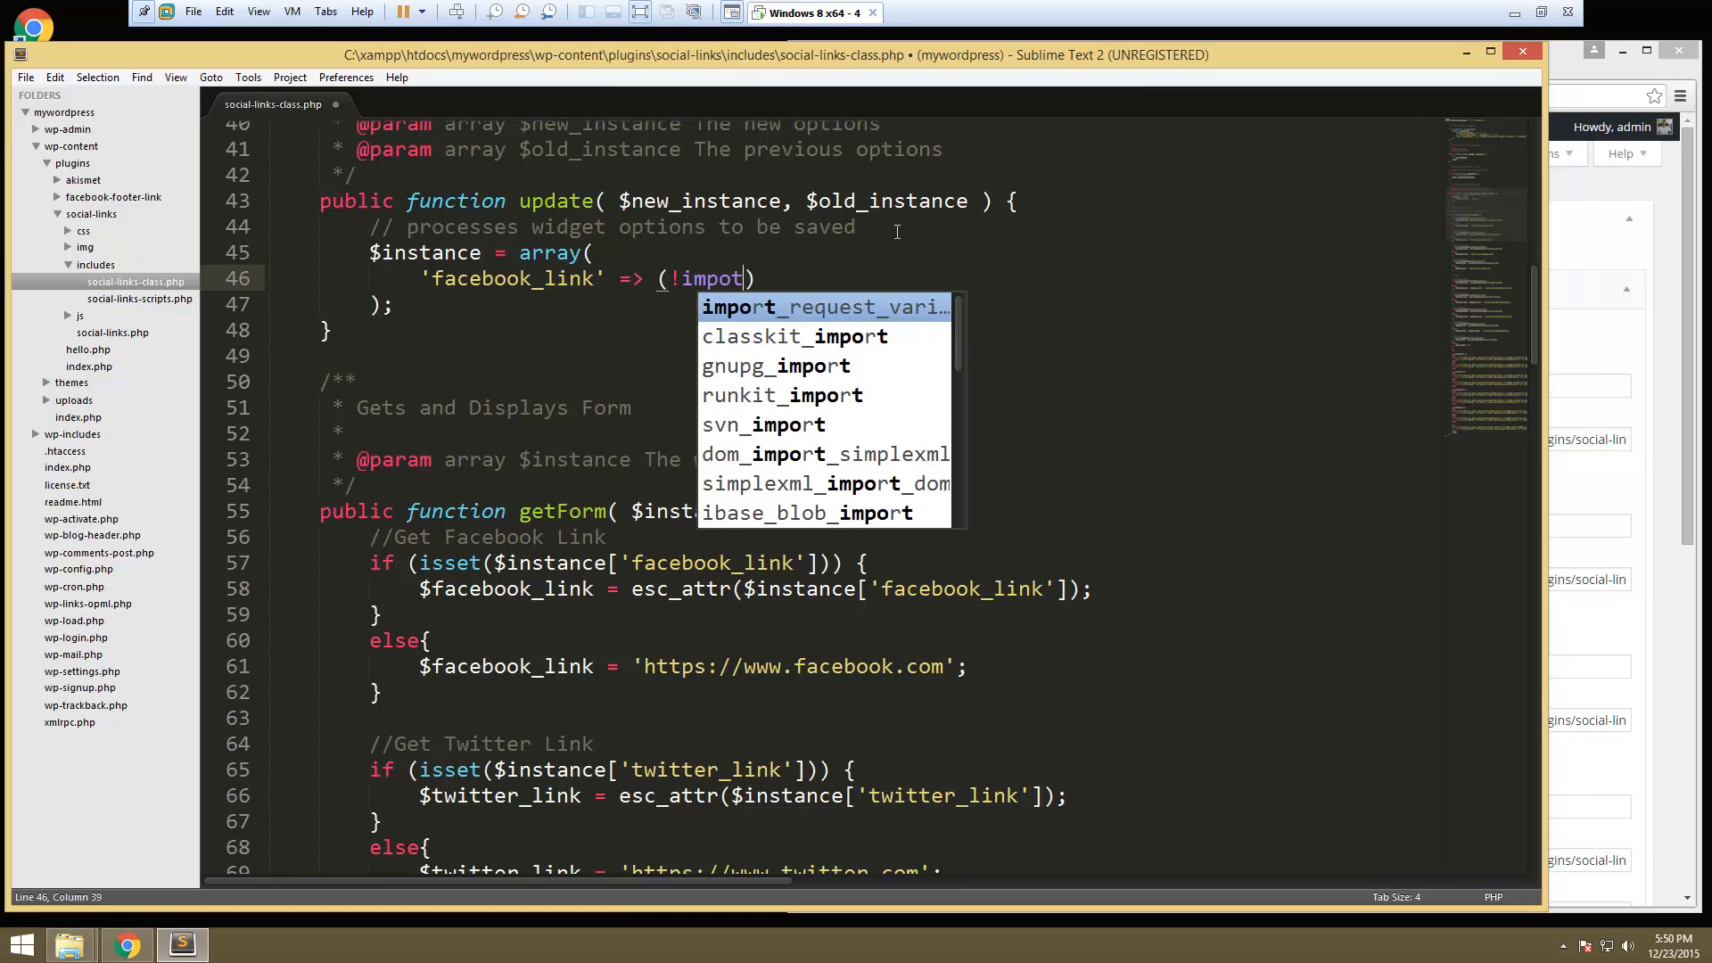
key(BackSpace)
key(BackSpace)
key(BackSpace)
key(BackSpace)
key(BackSpace)
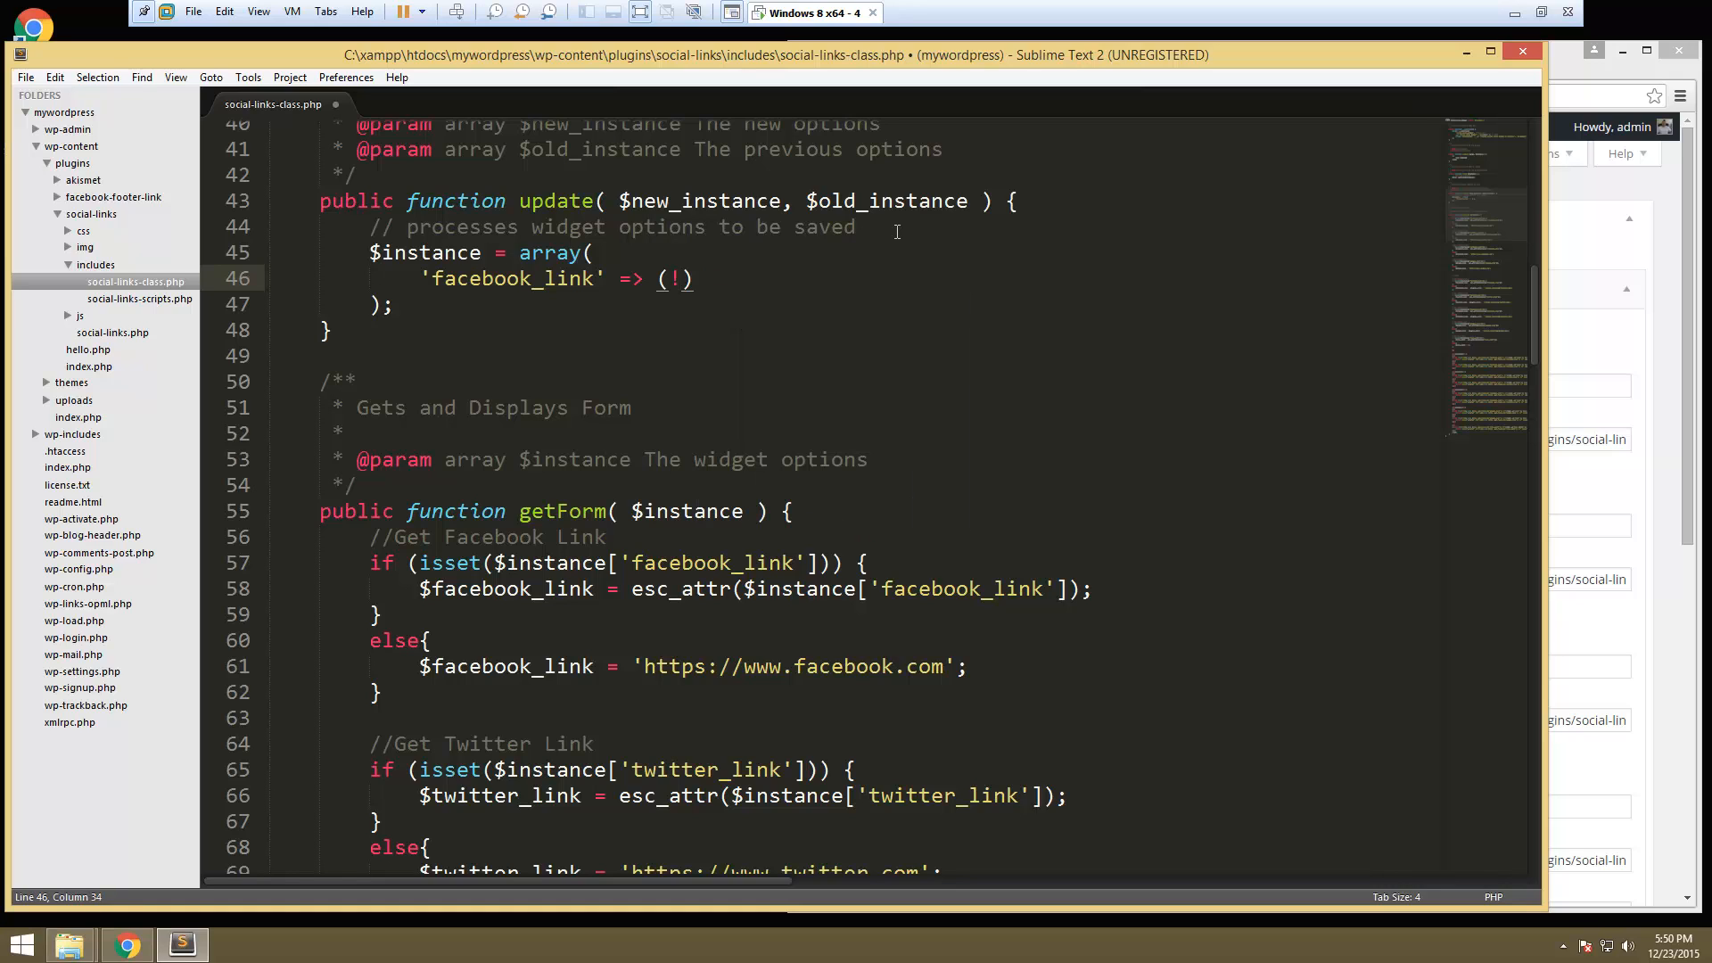
text(empty)
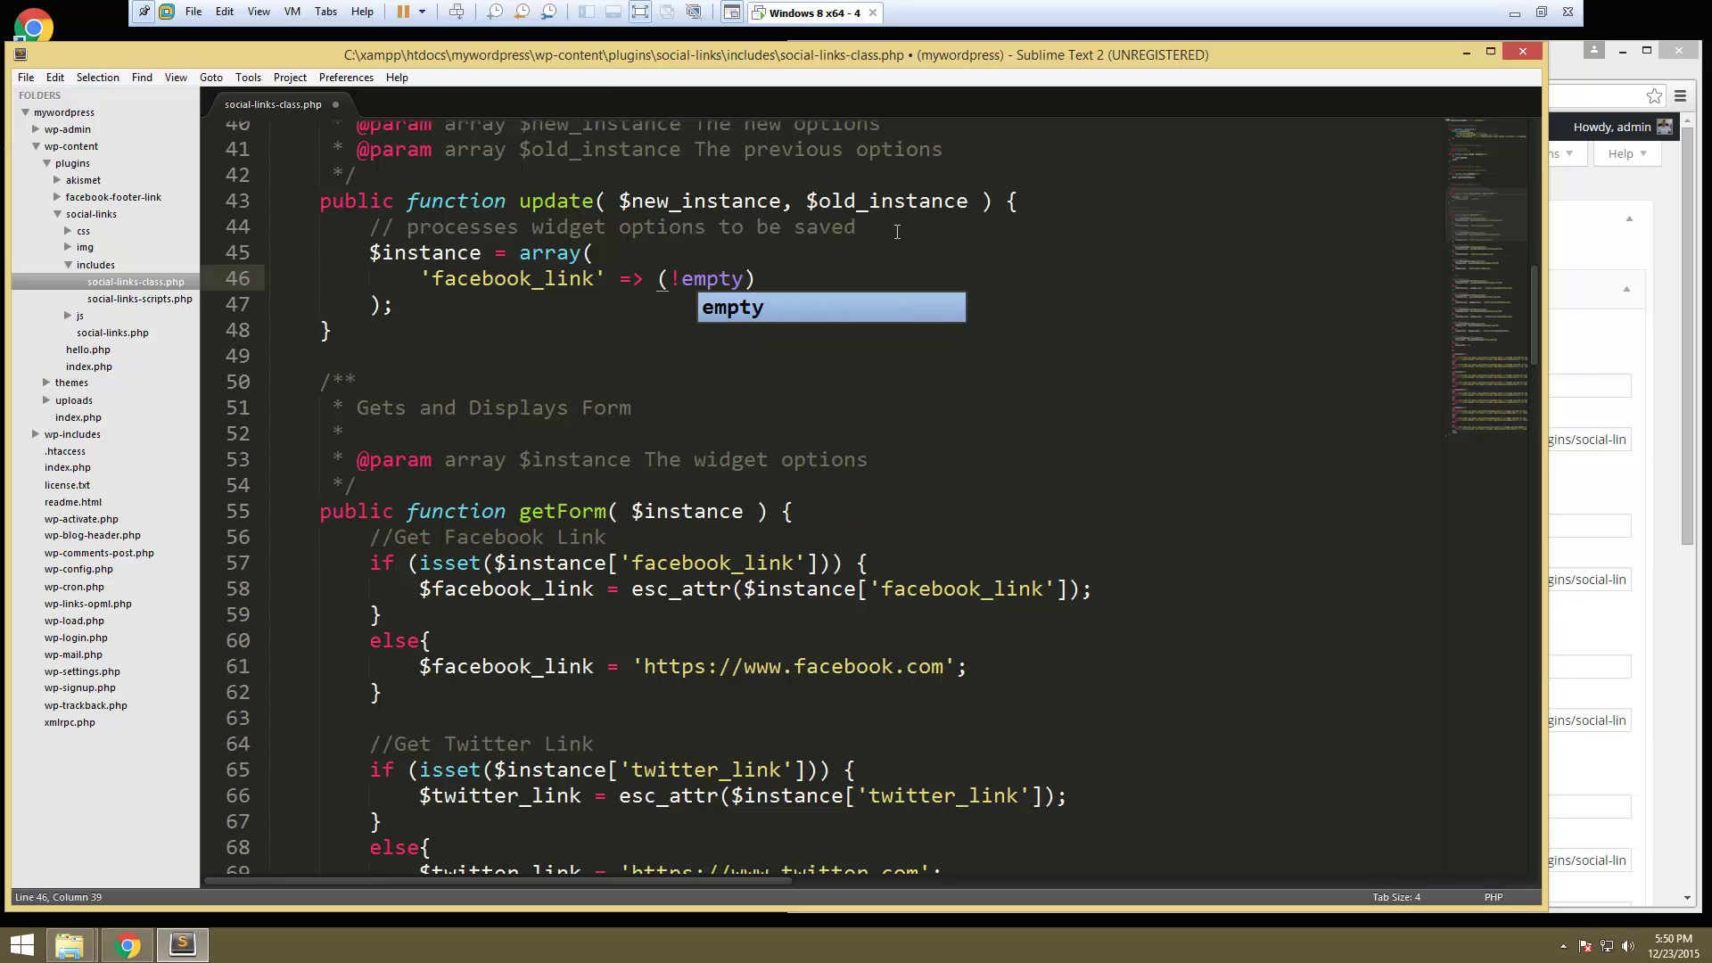
text(())
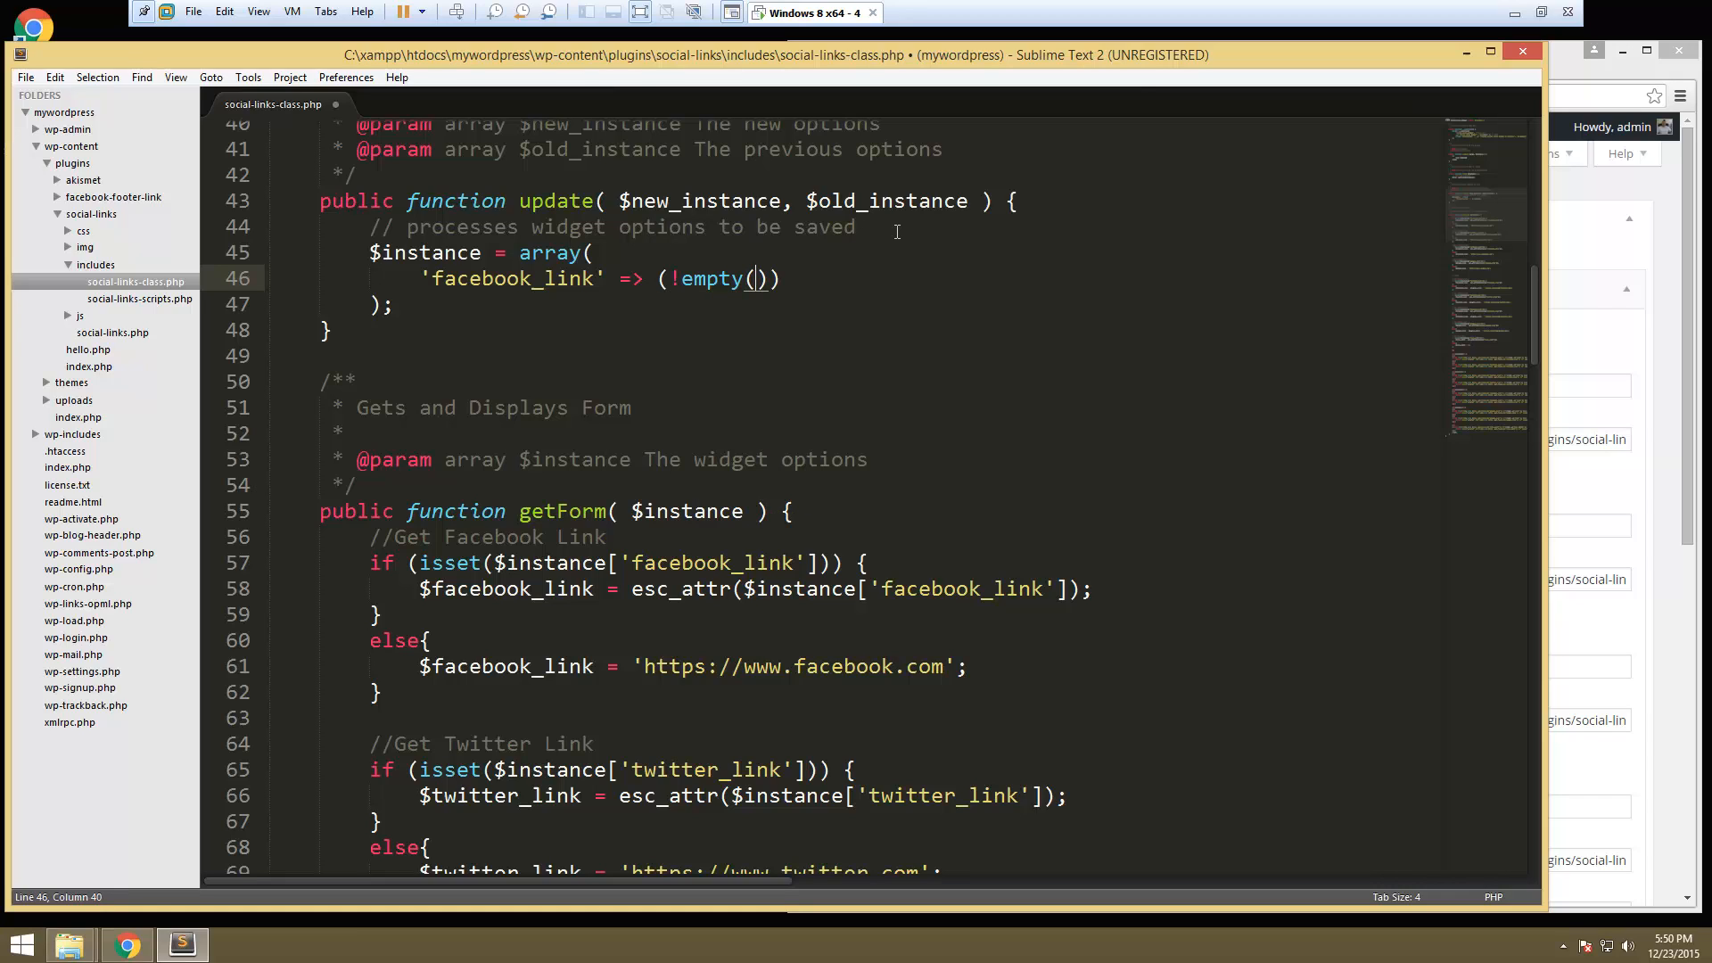
text($)
text(new)
key(Down)
key(Return)
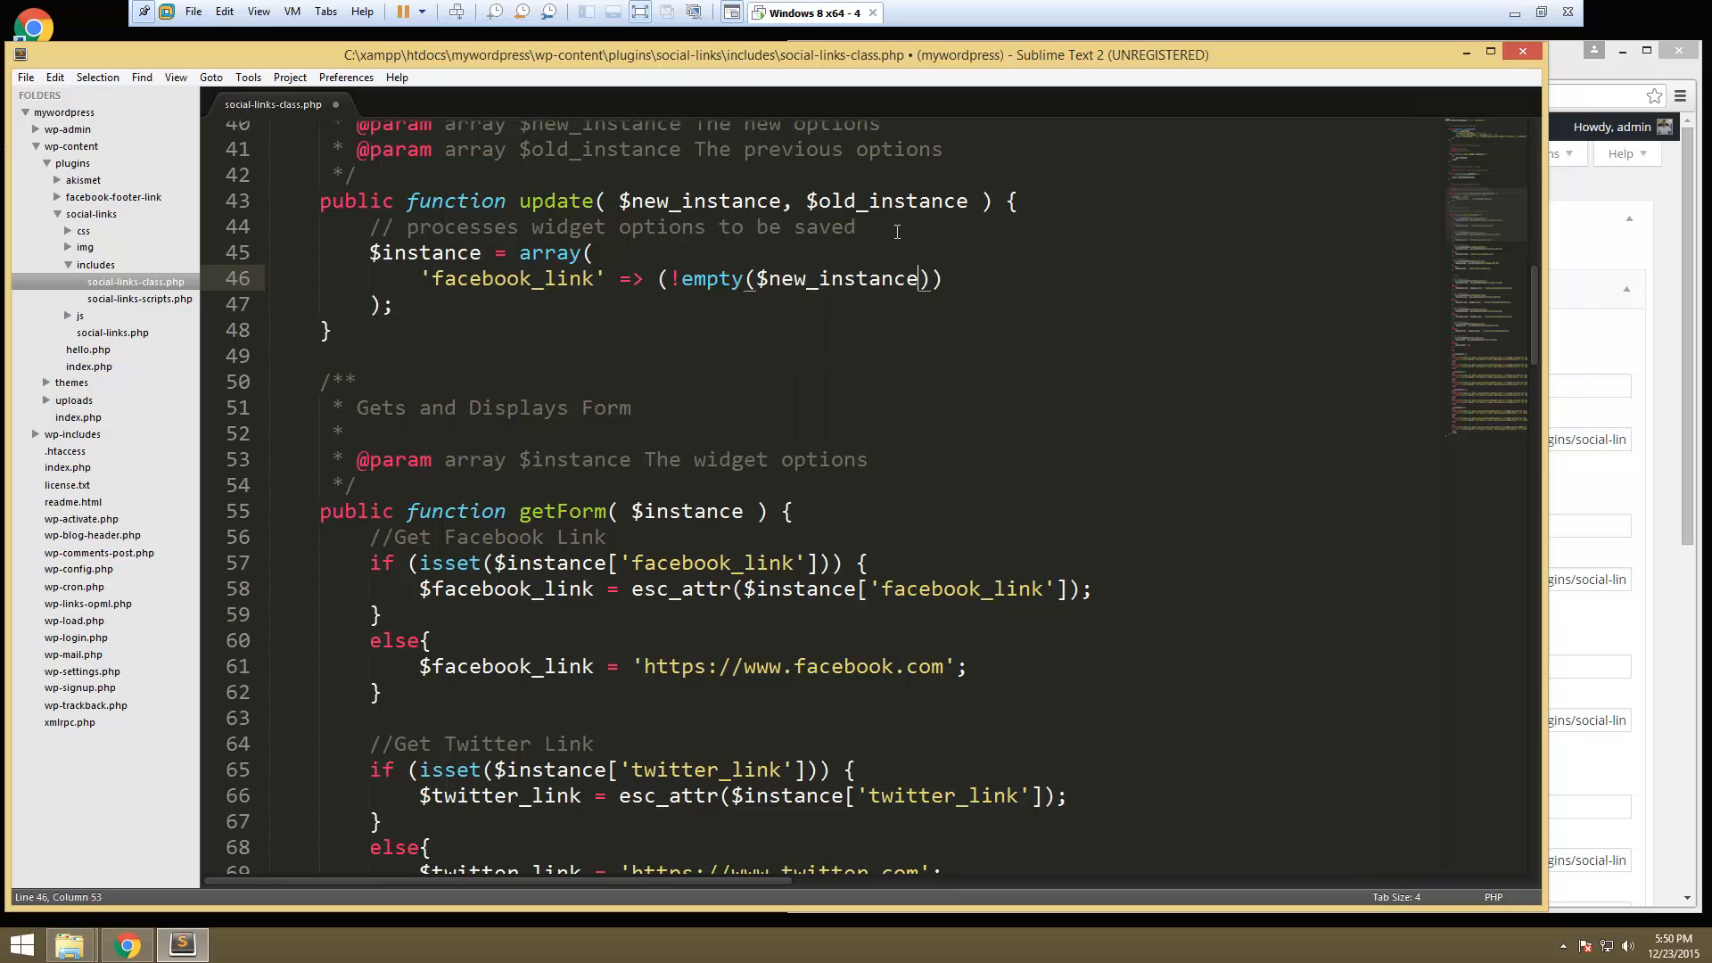
text([)
text('')
text(f)
text(acebook)
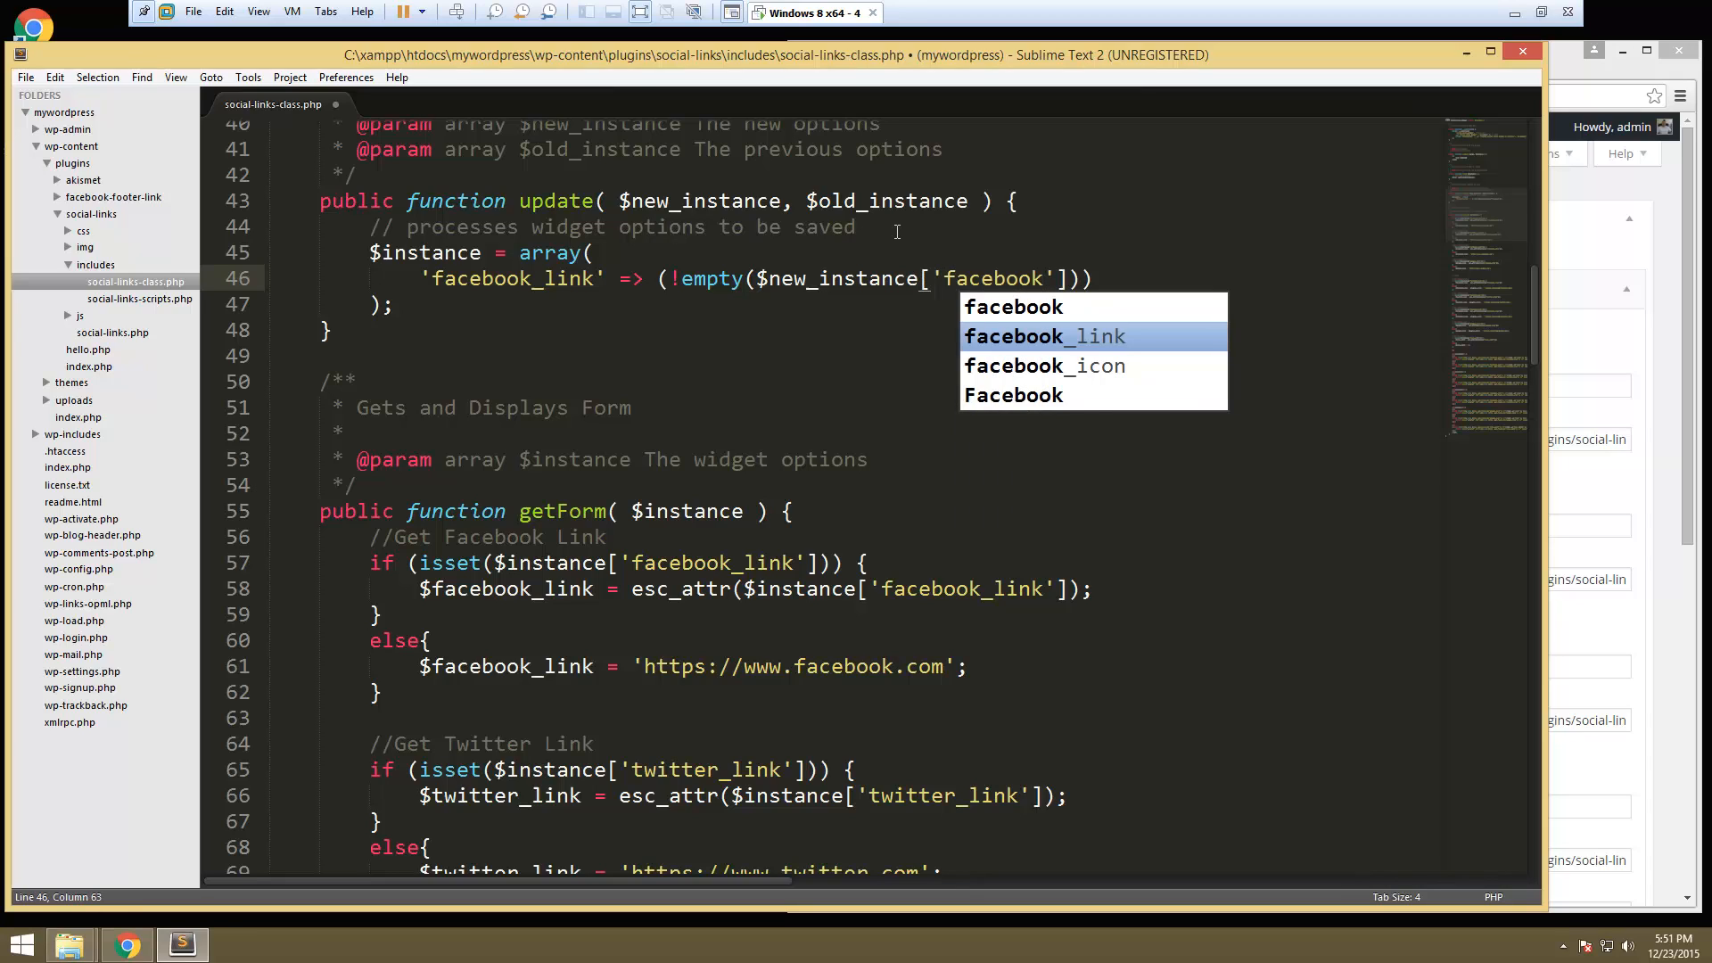
text(_link)
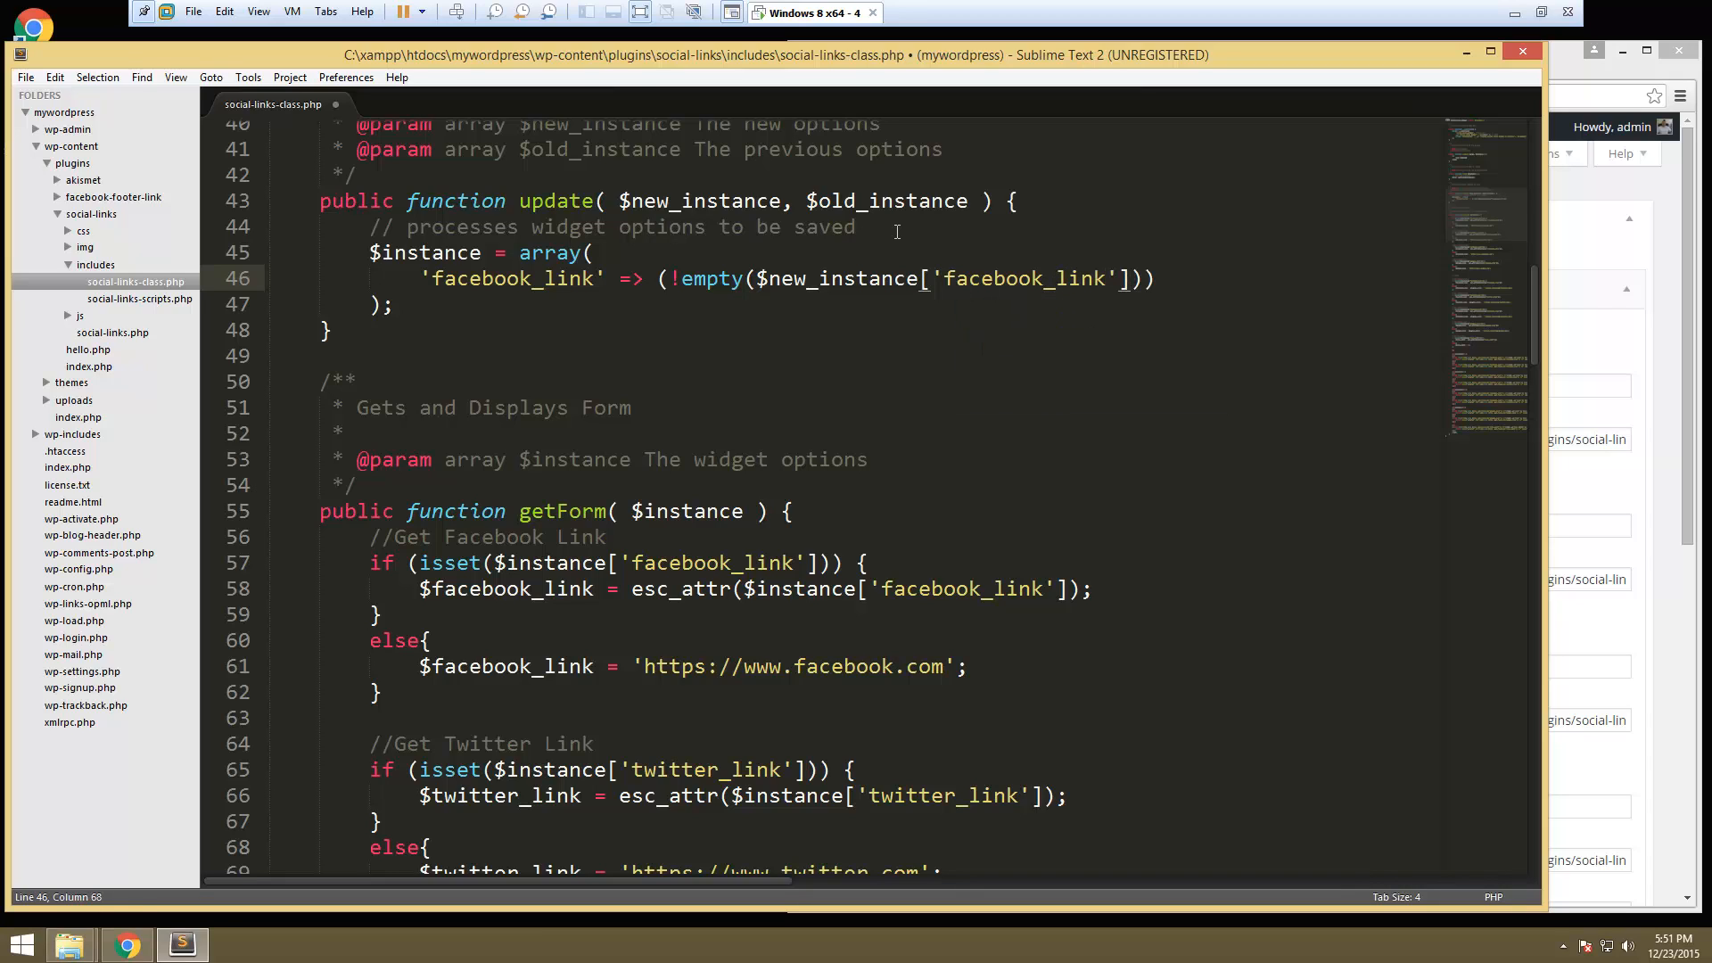
text()))
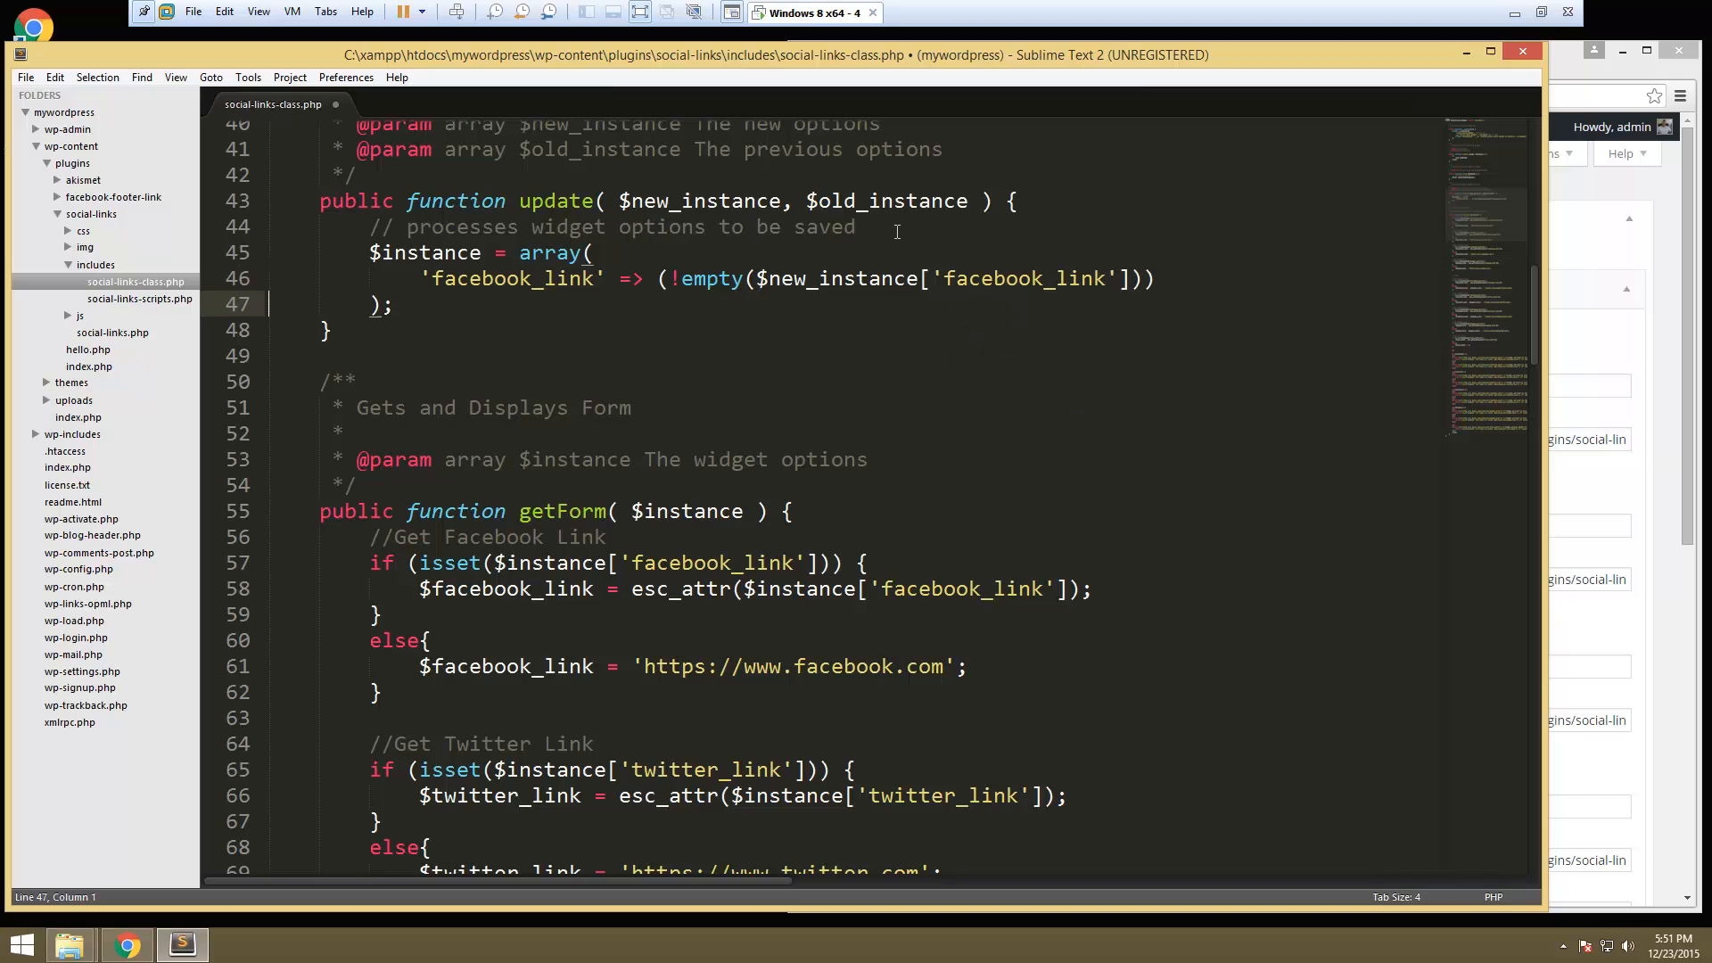
text( ?)
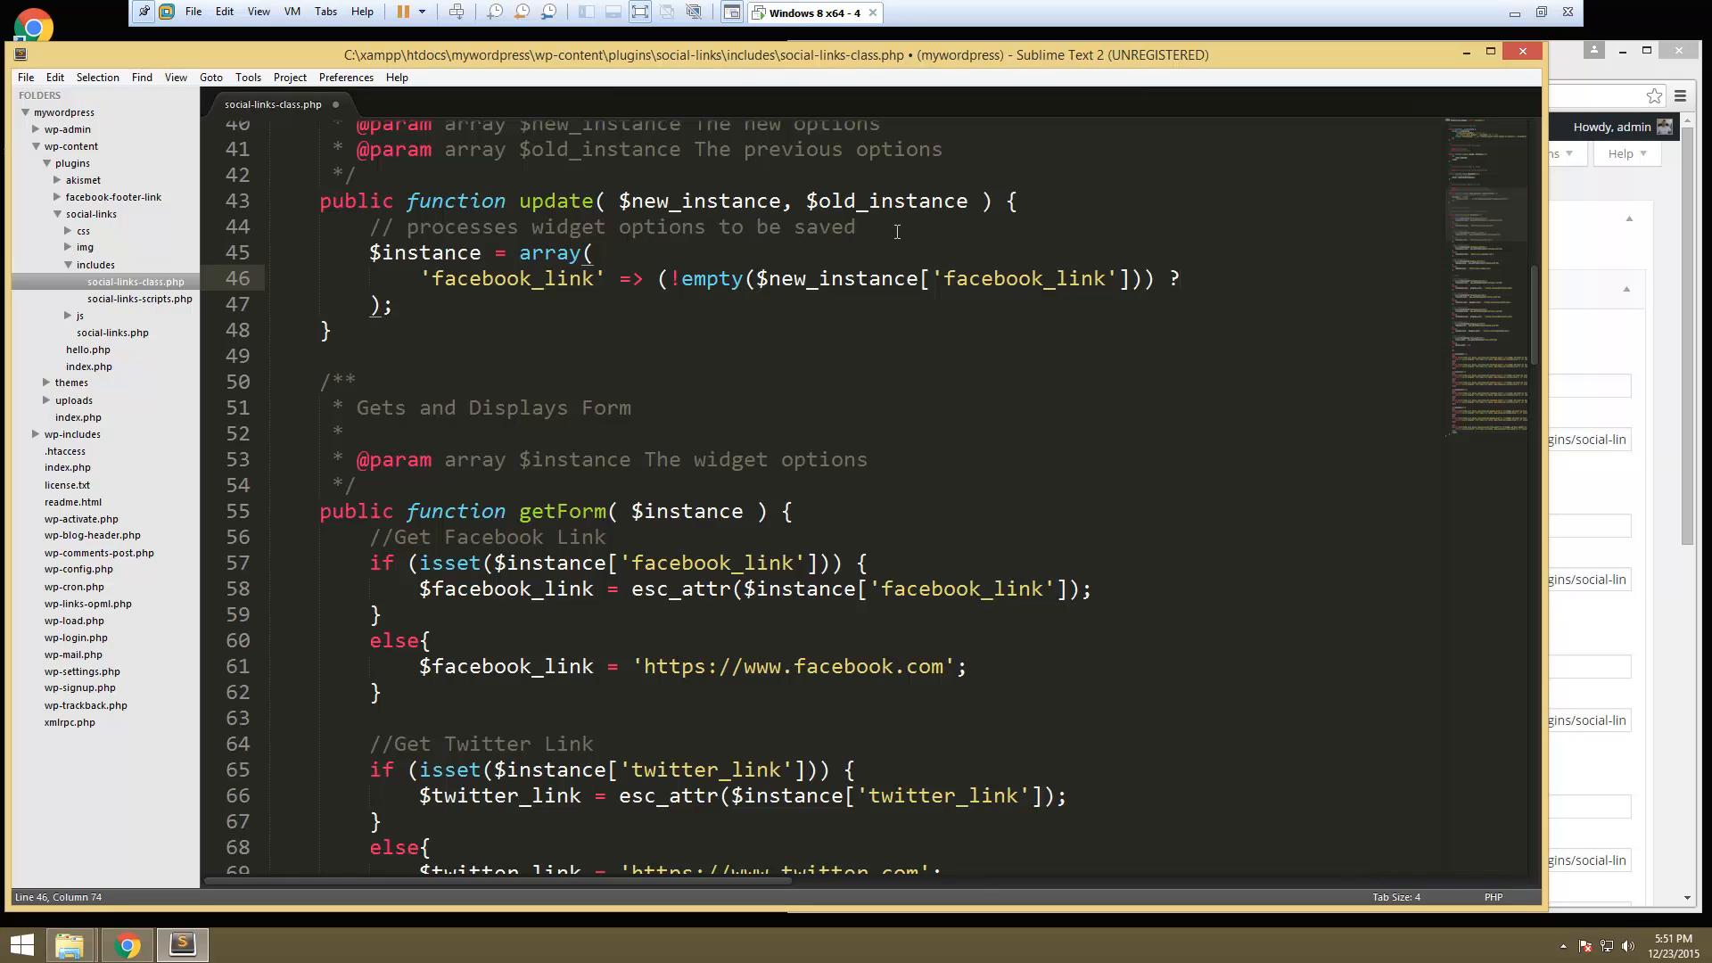
text( stri)
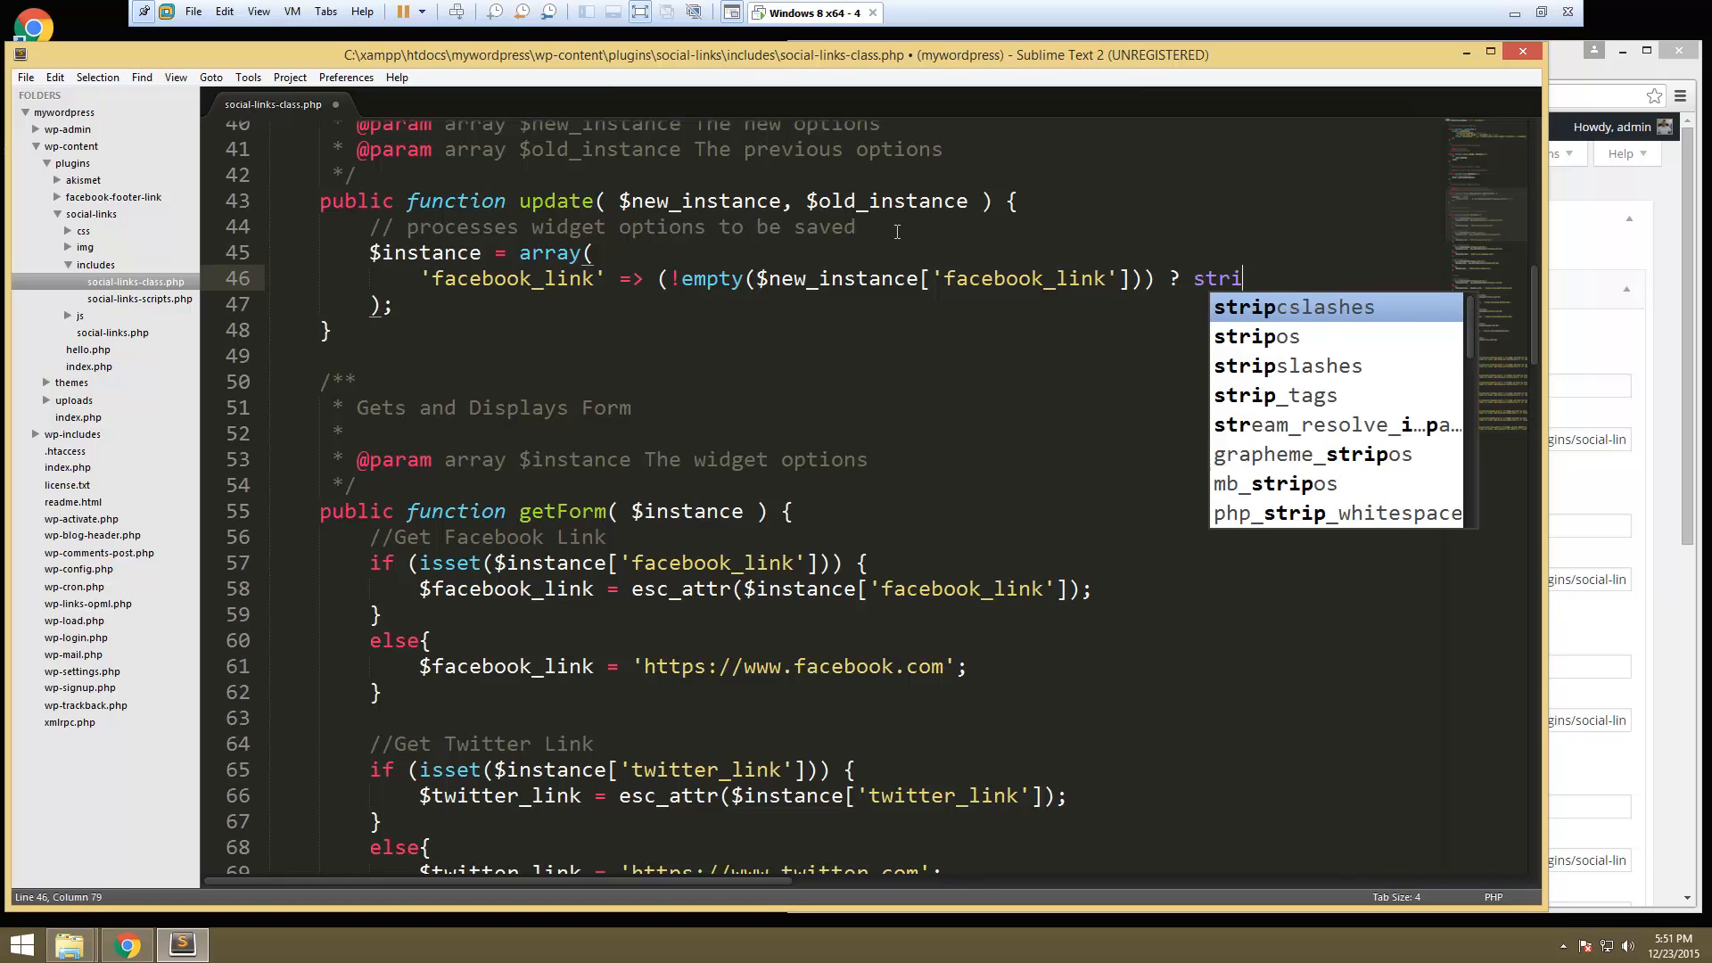
text(p_tags()
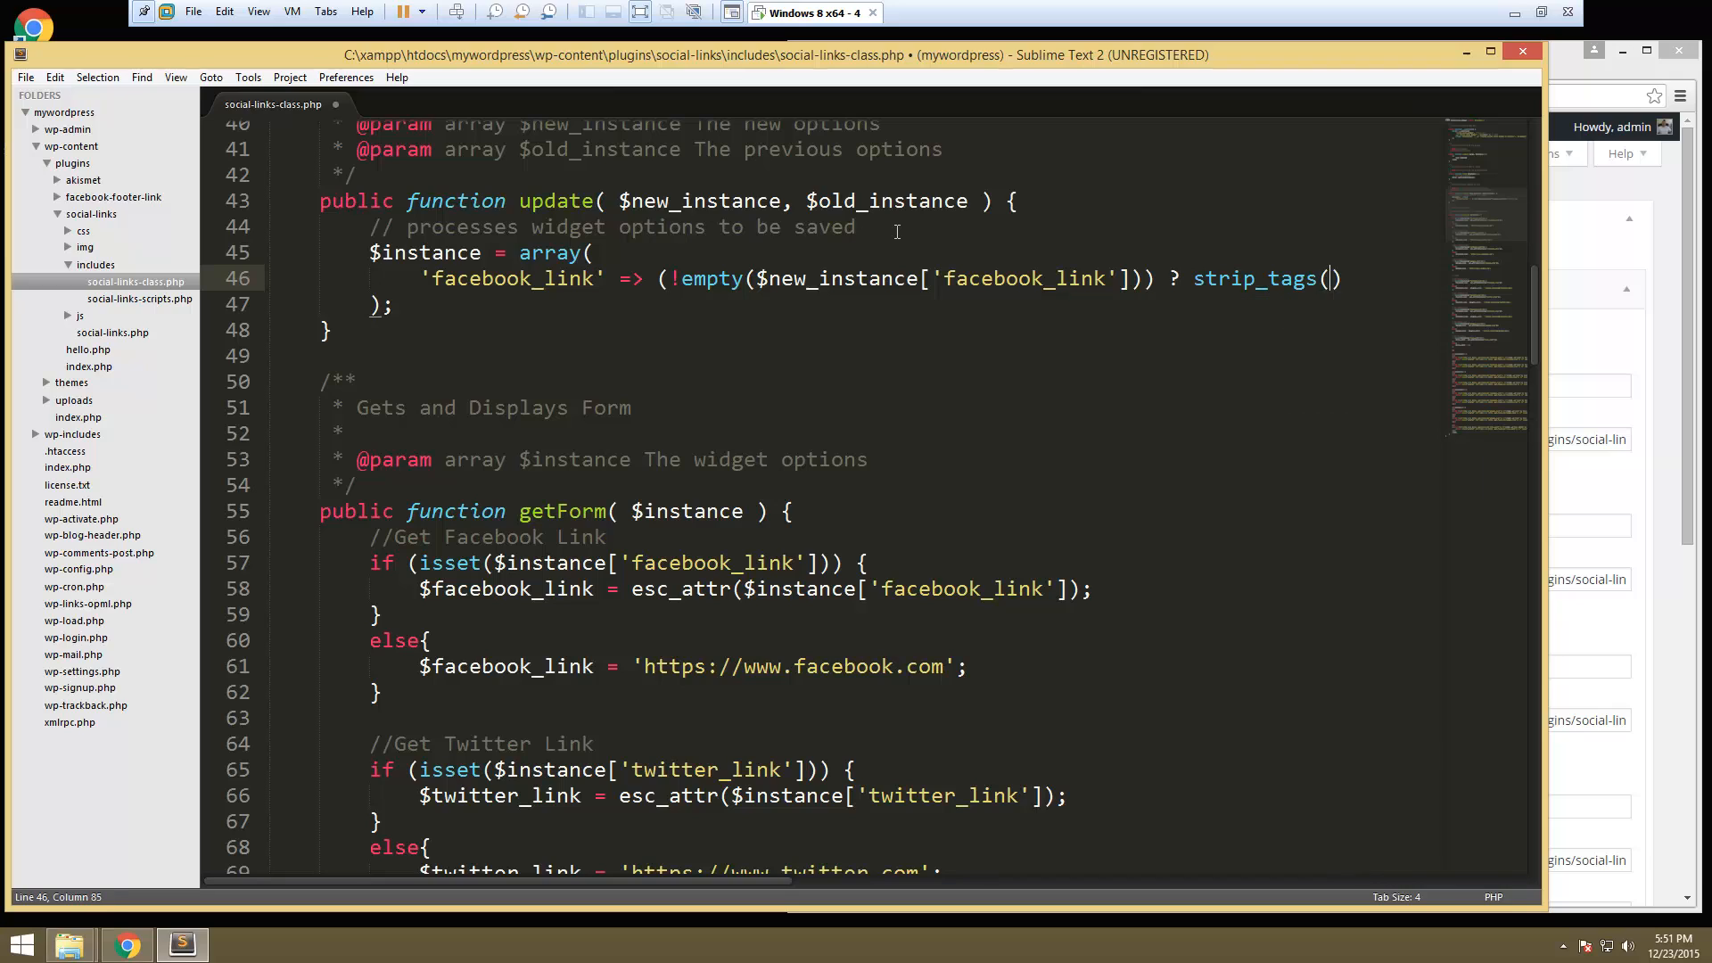
text())
text('')
- Complete line 46 as strip_tags($new_instance['facebook_link']) : '', with trailing comma
key(BackSpace)
key(BackSpace)
text($ne)
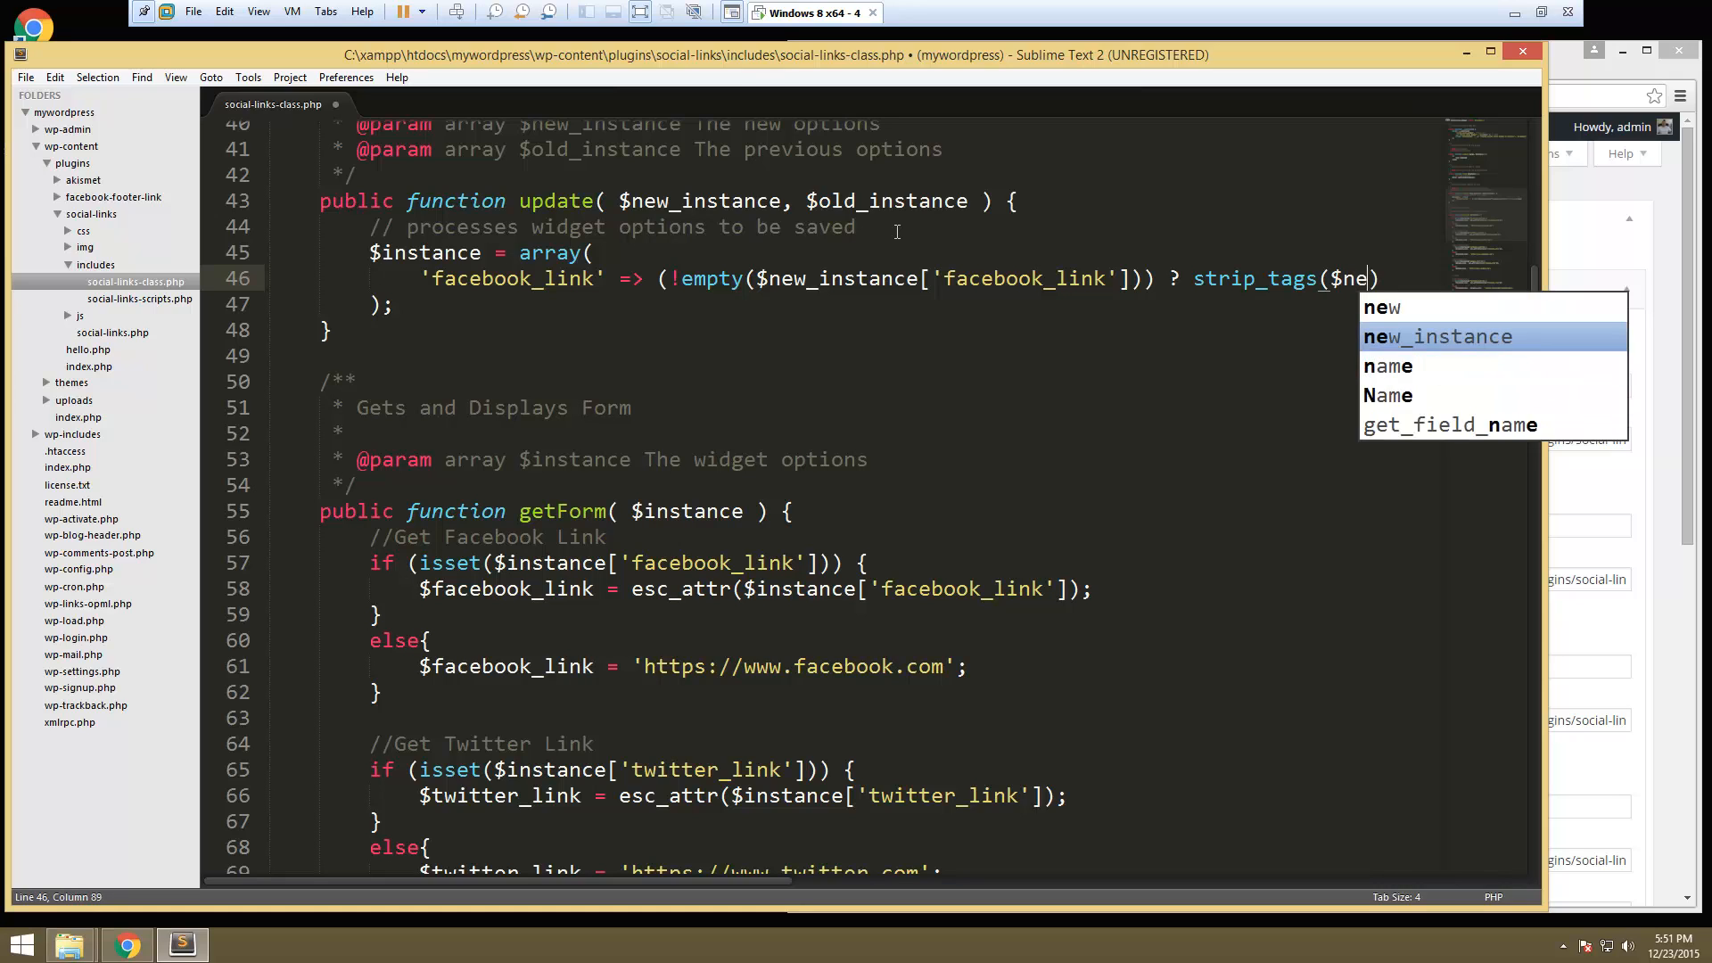
text(w)
key(Return)
text([])
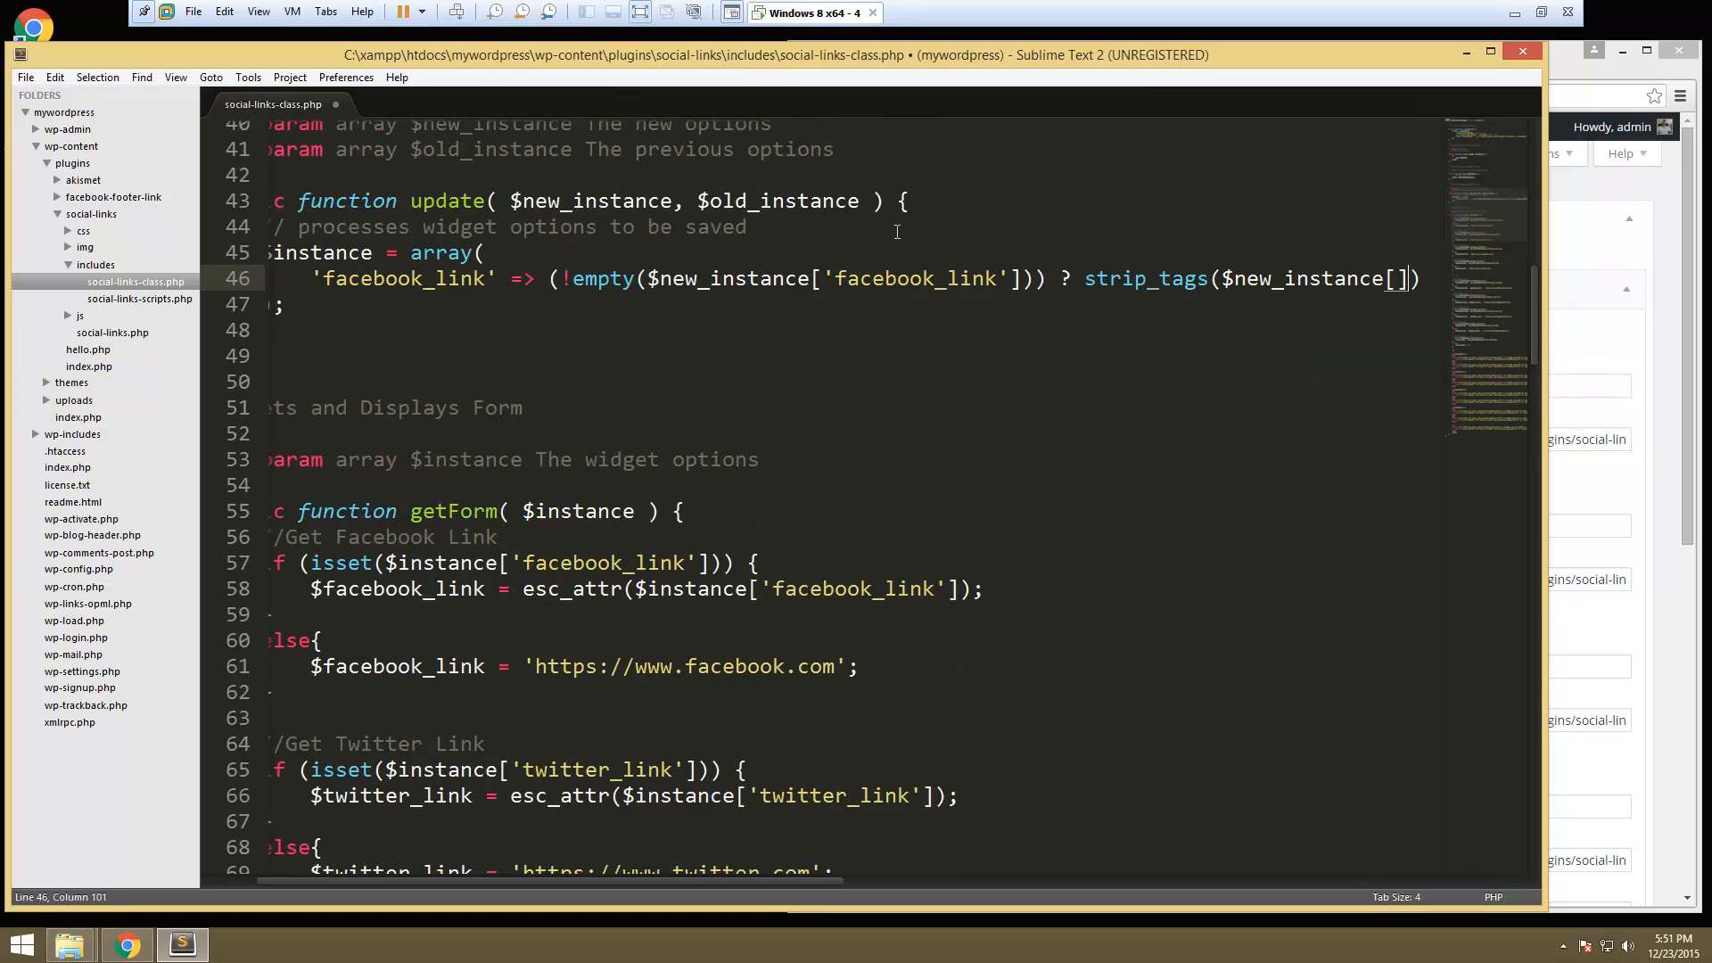
text('')
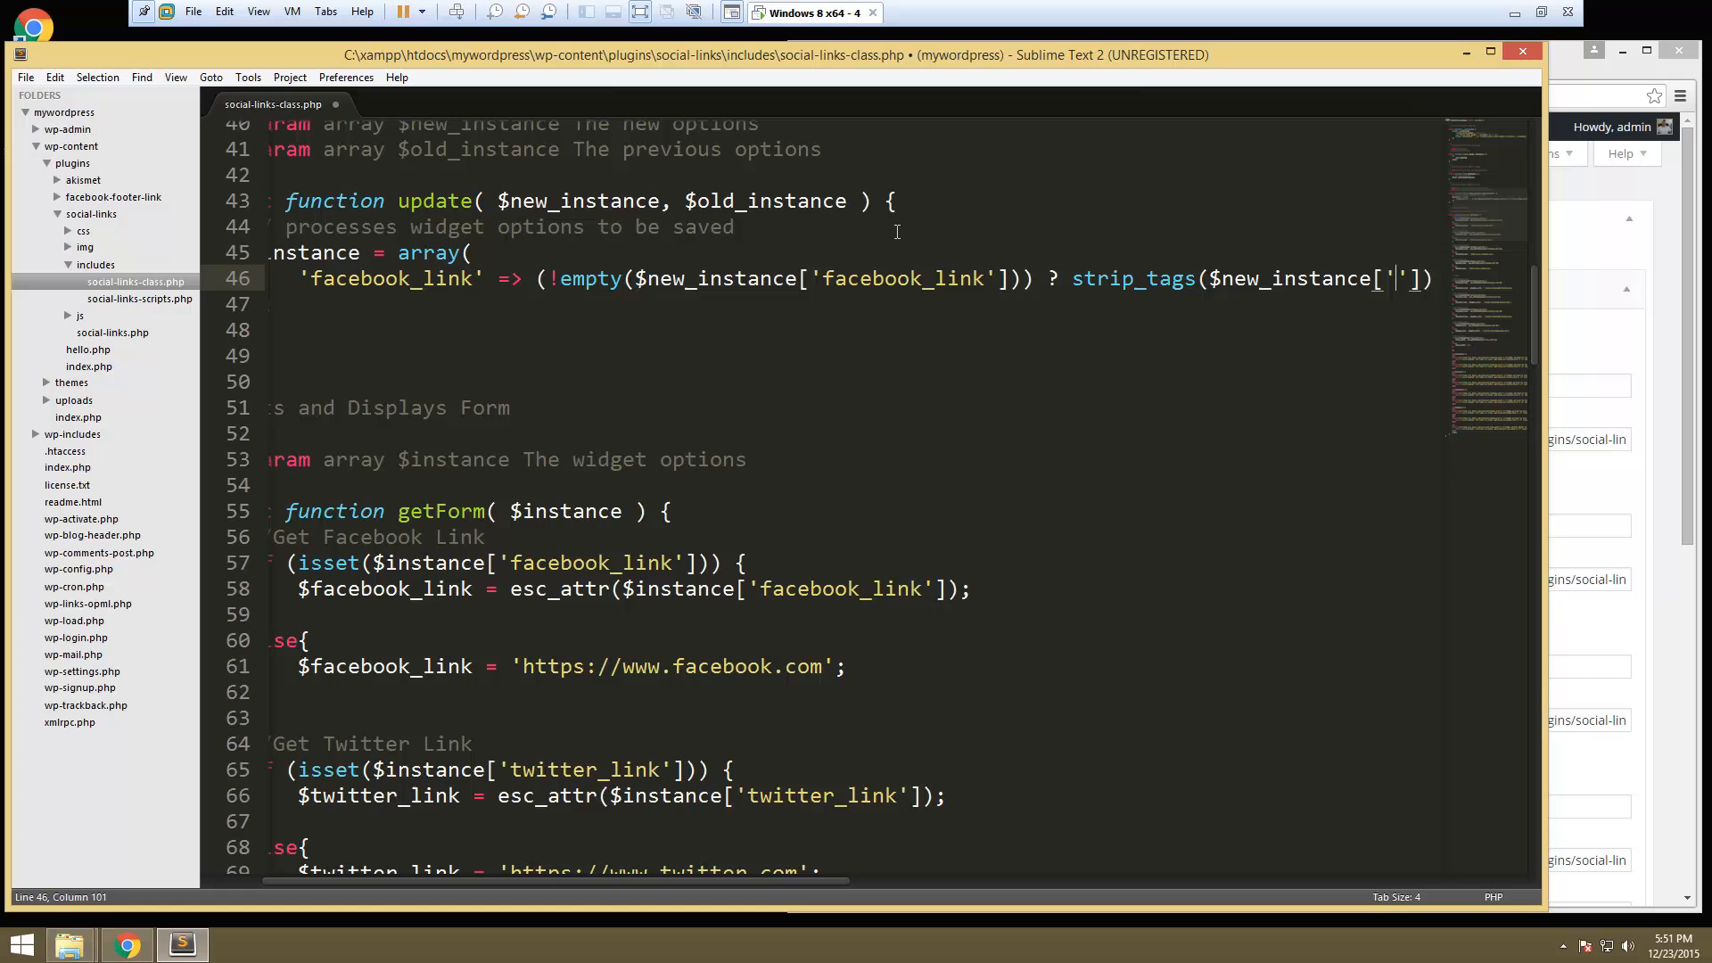
text(faceb)
key(Return)
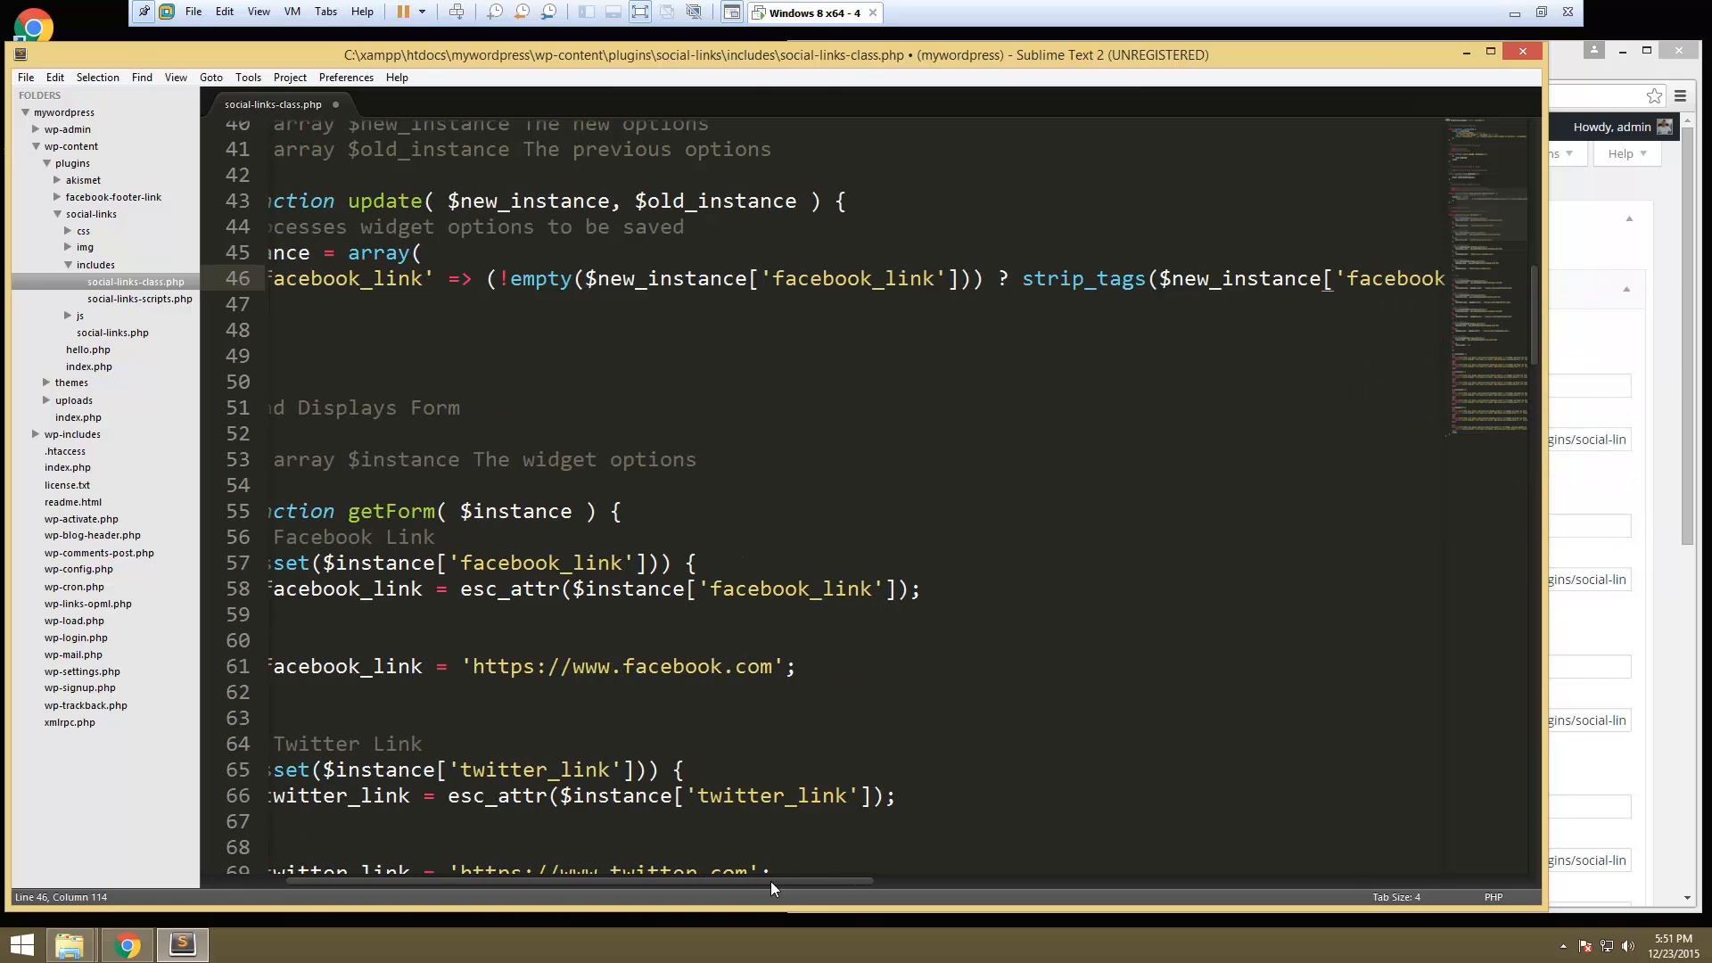
drag(770, 882, 1046, 885)
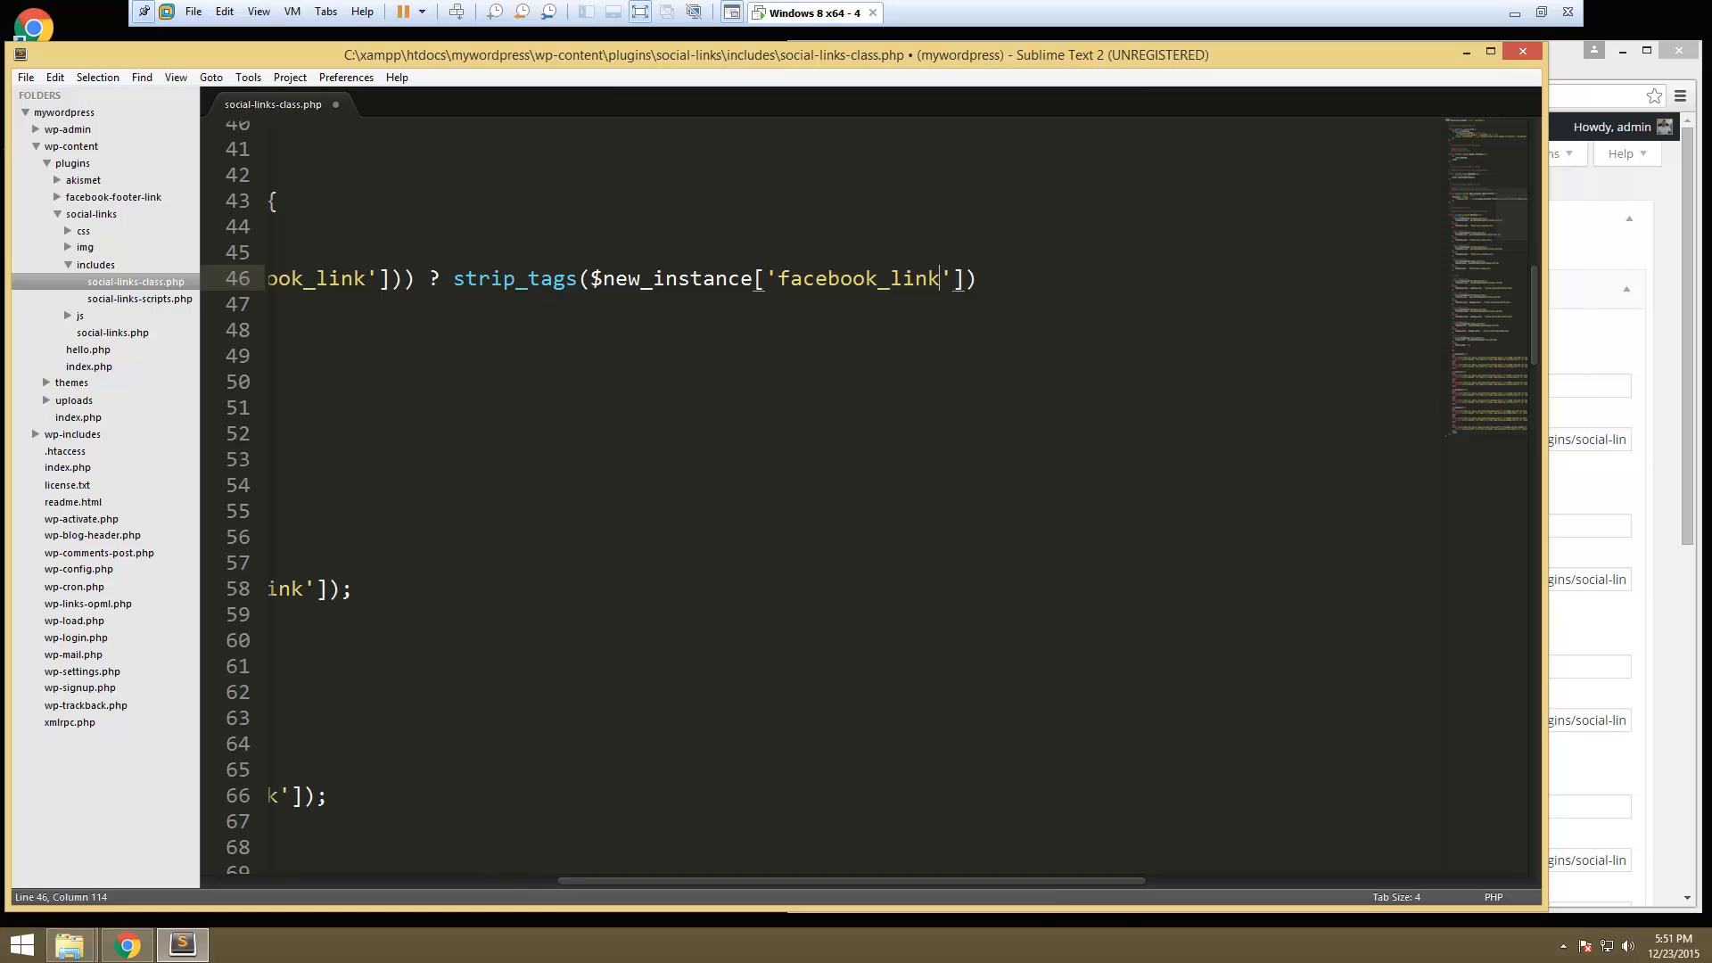
click(994, 278)
text(:)
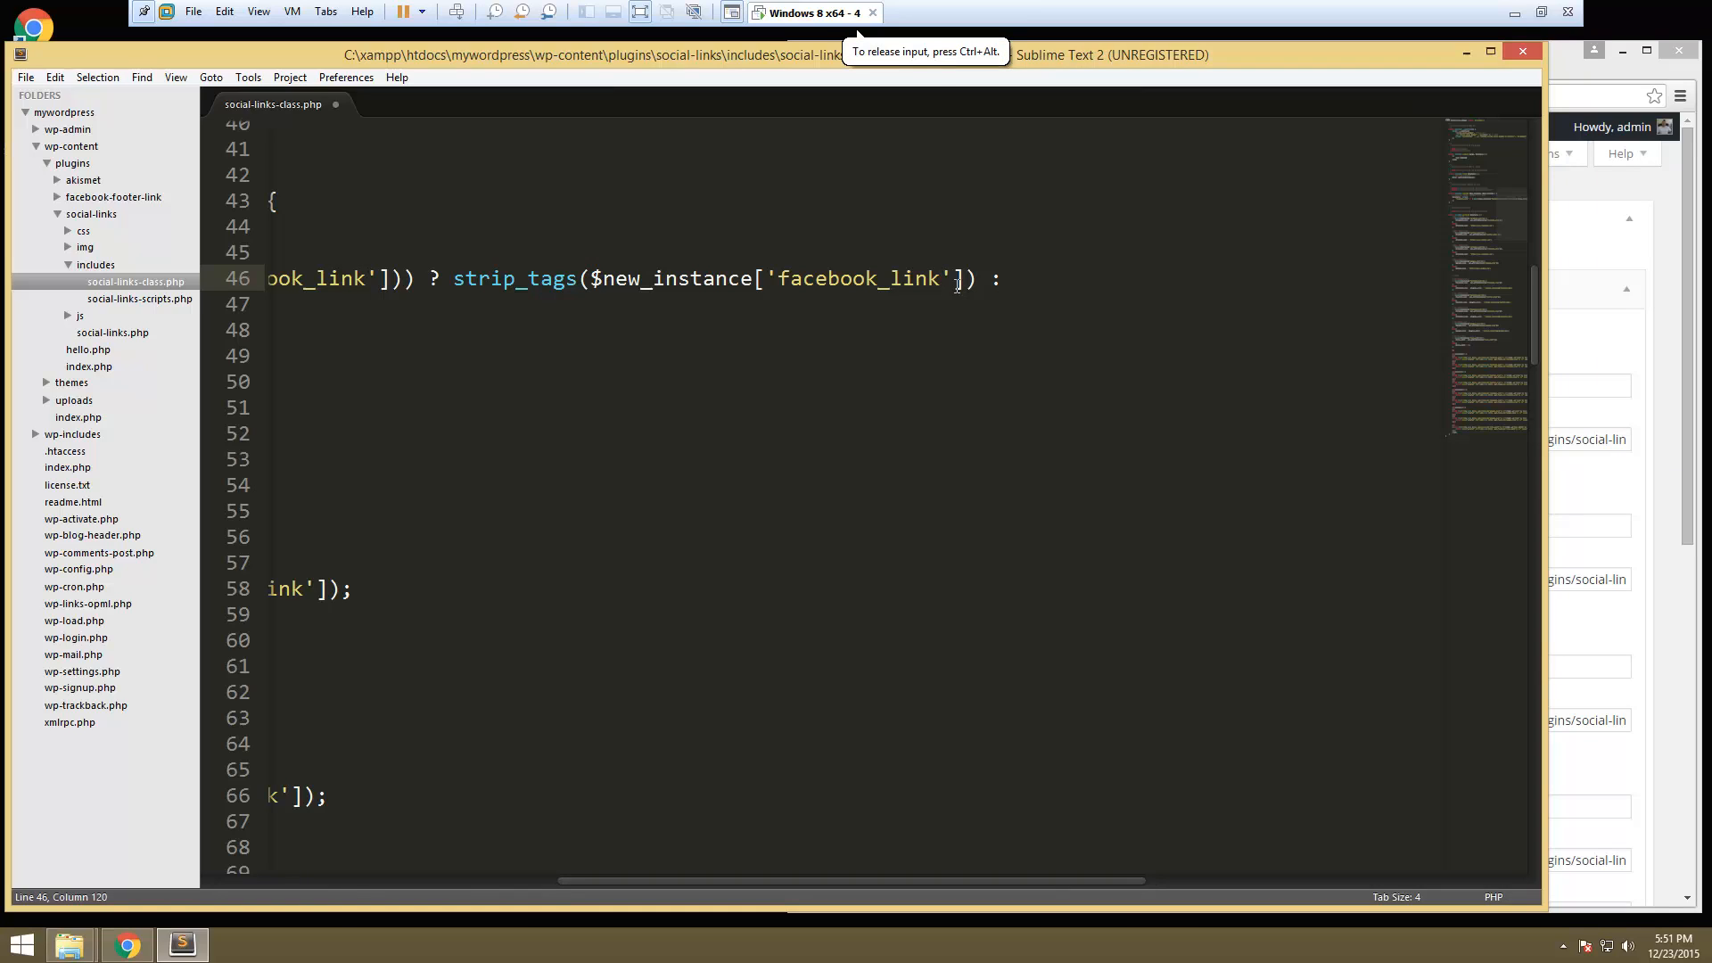
text('',)
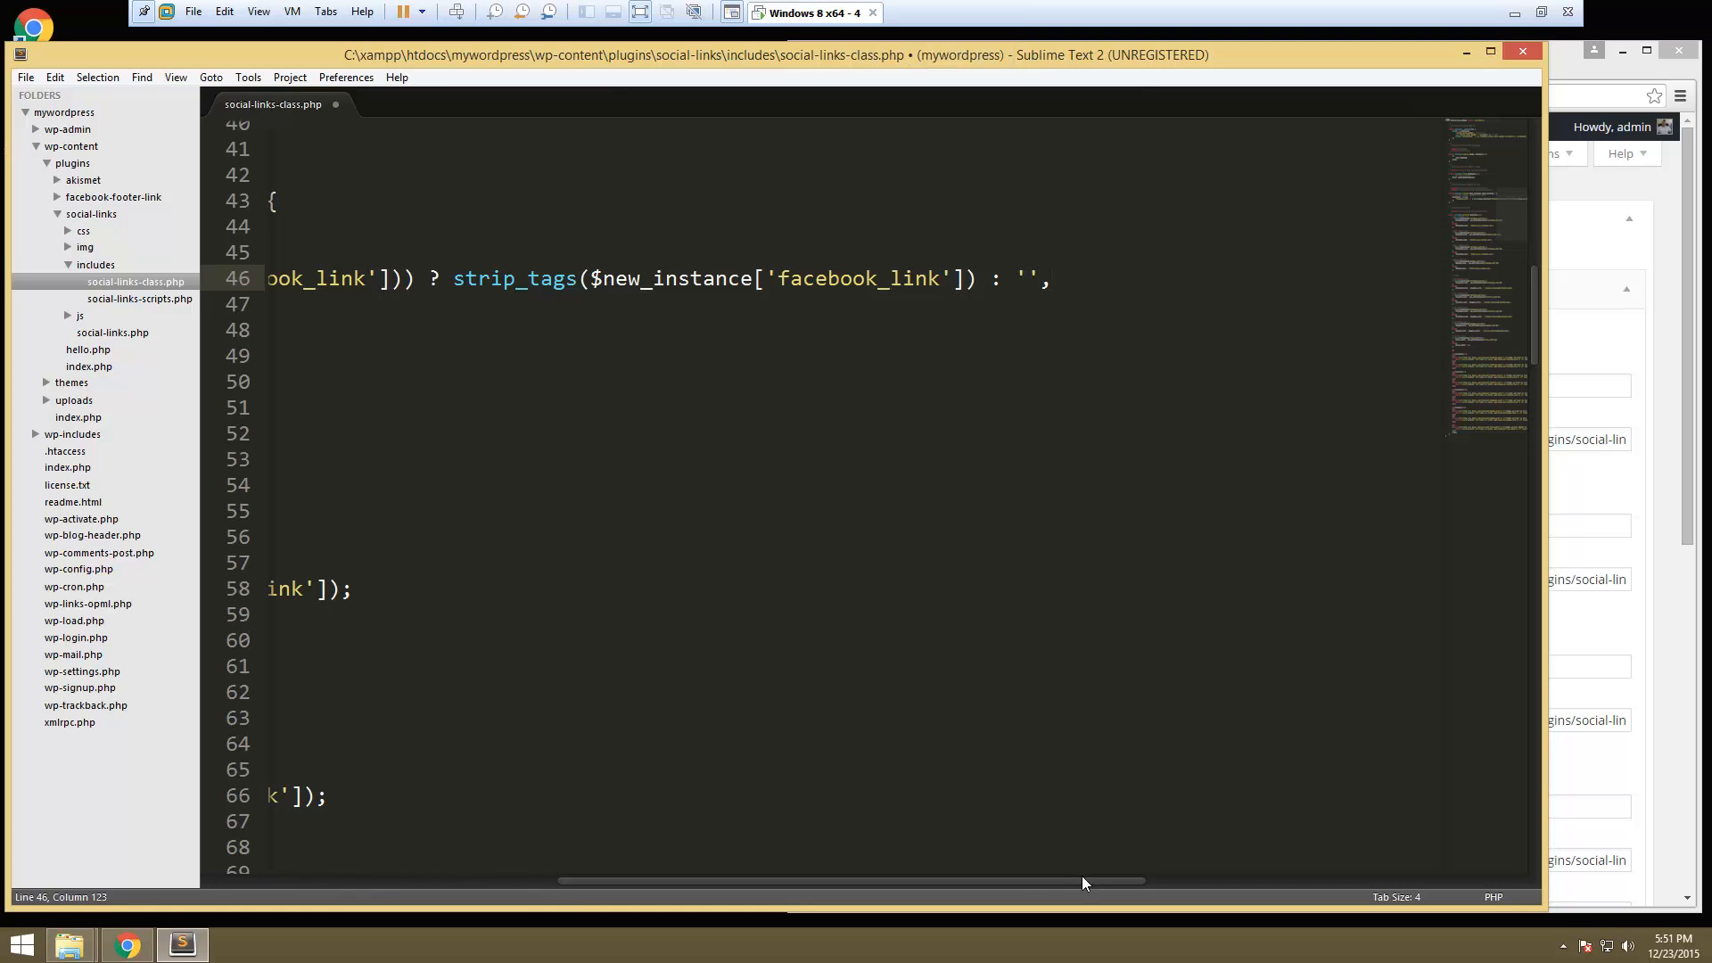
drag(1082, 881, 773, 889)
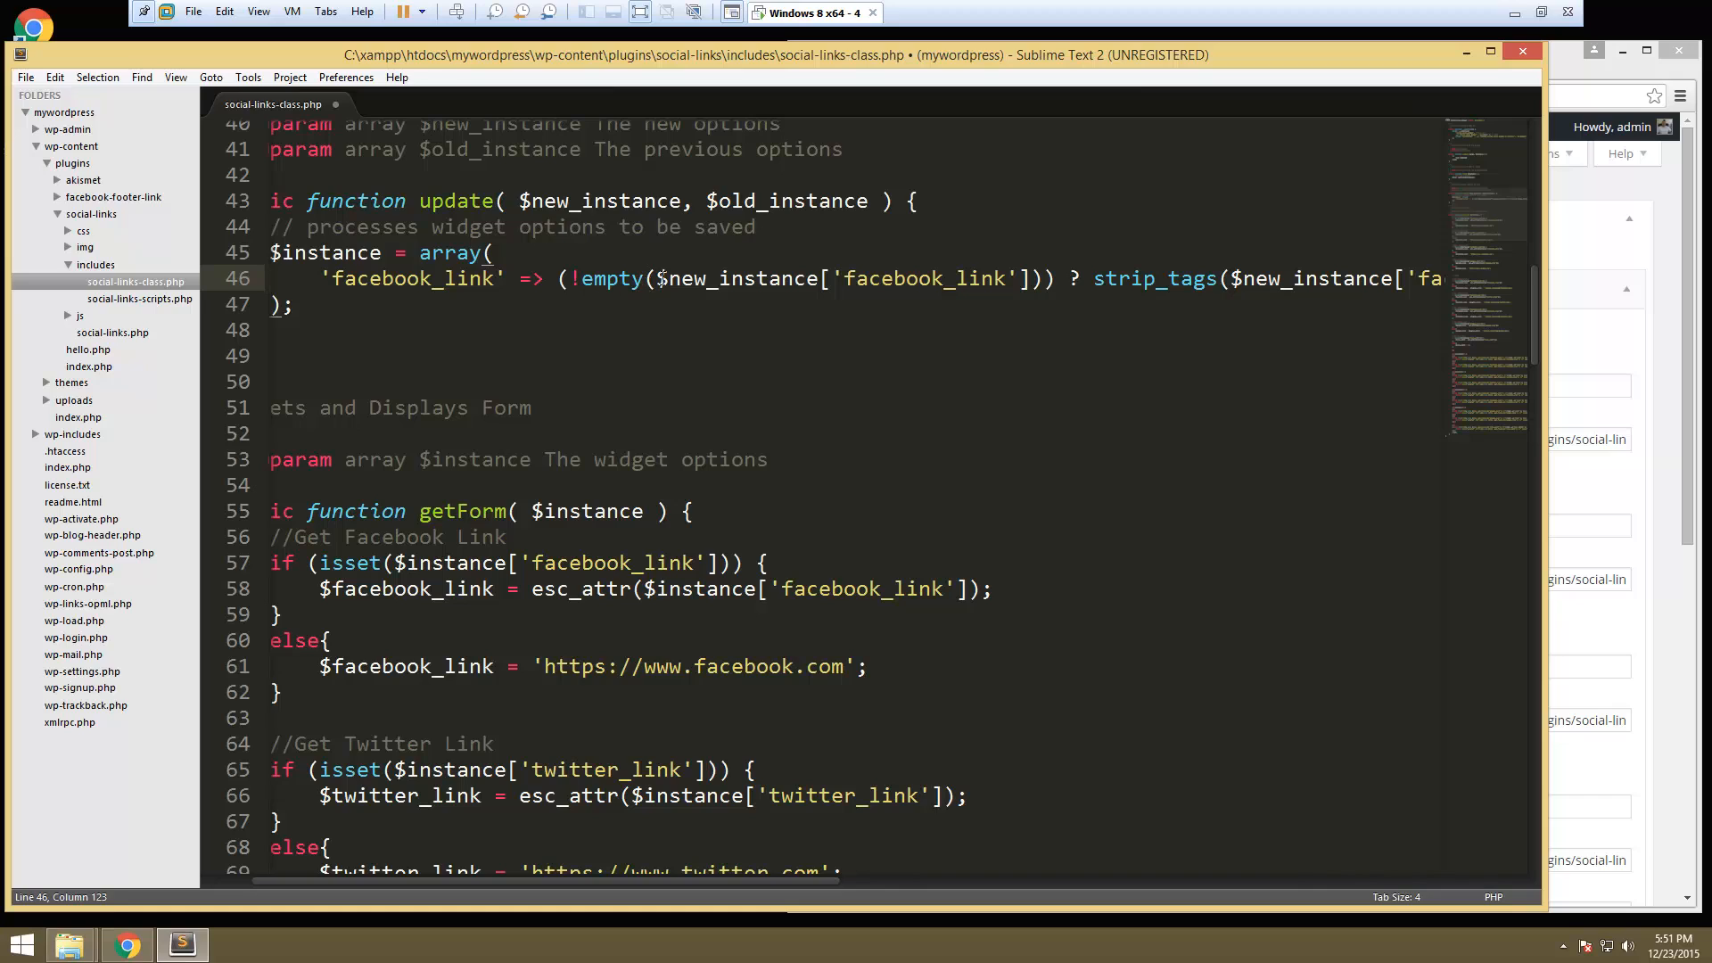
- Select the whole facebook_link entry on line 46 and copy it to the clipboard
drag(655, 278, 1028, 279)
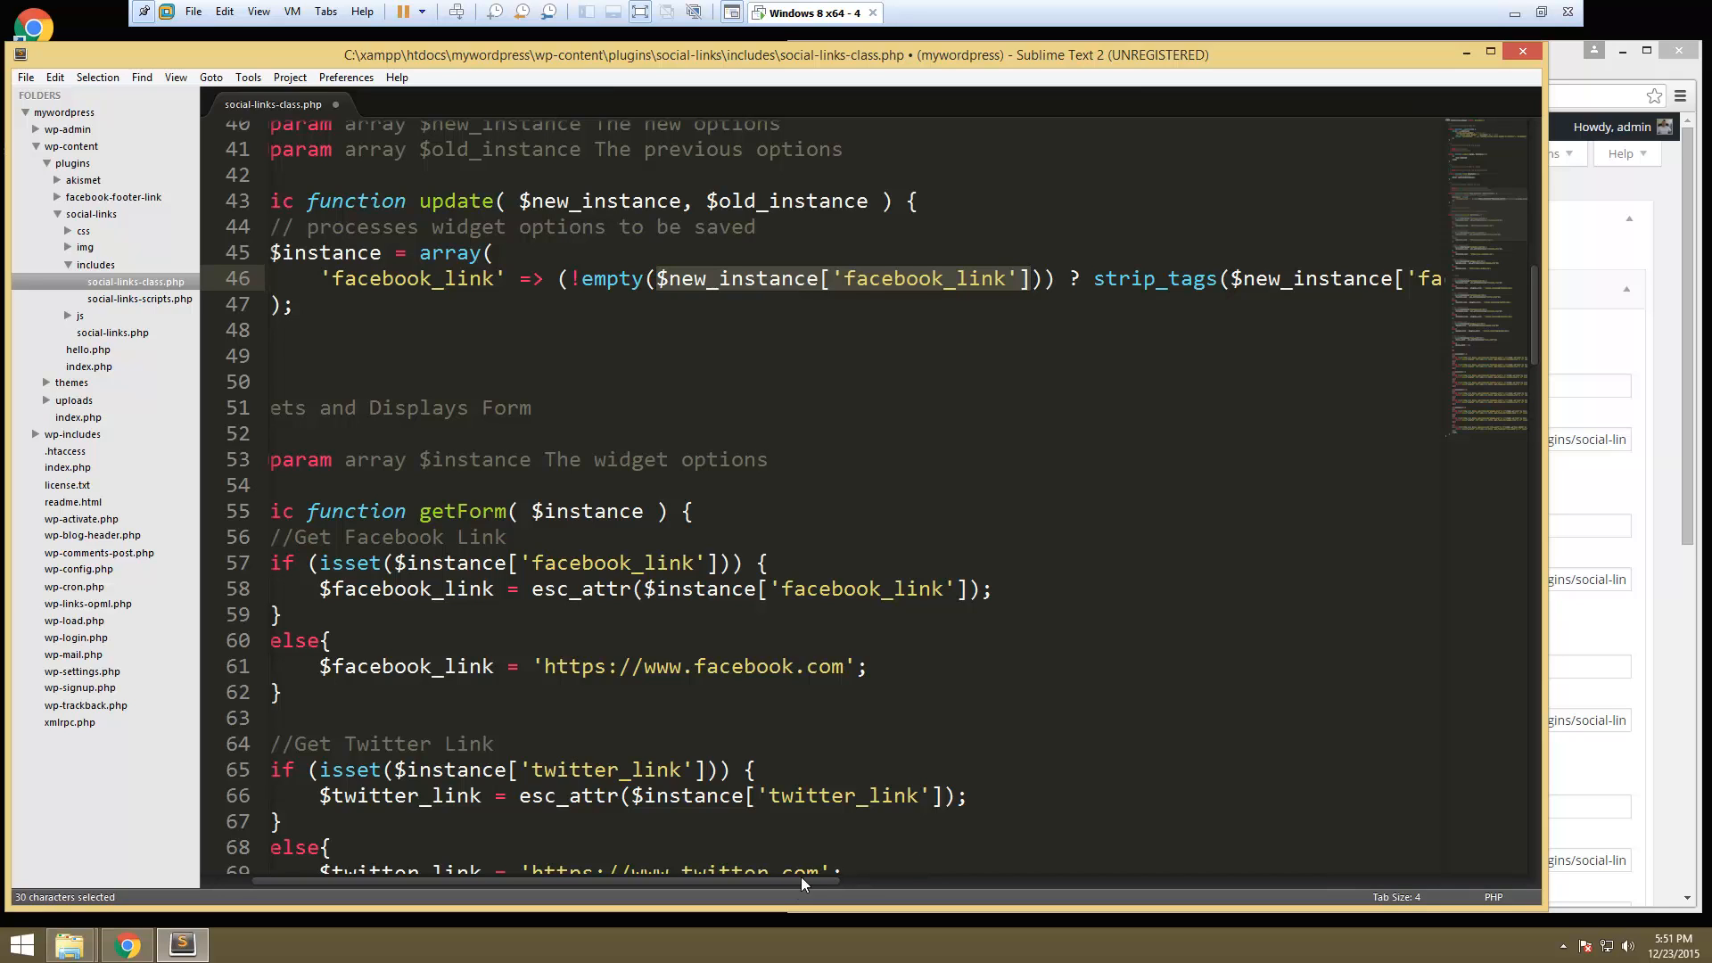
drag(791, 882, 1113, 840)
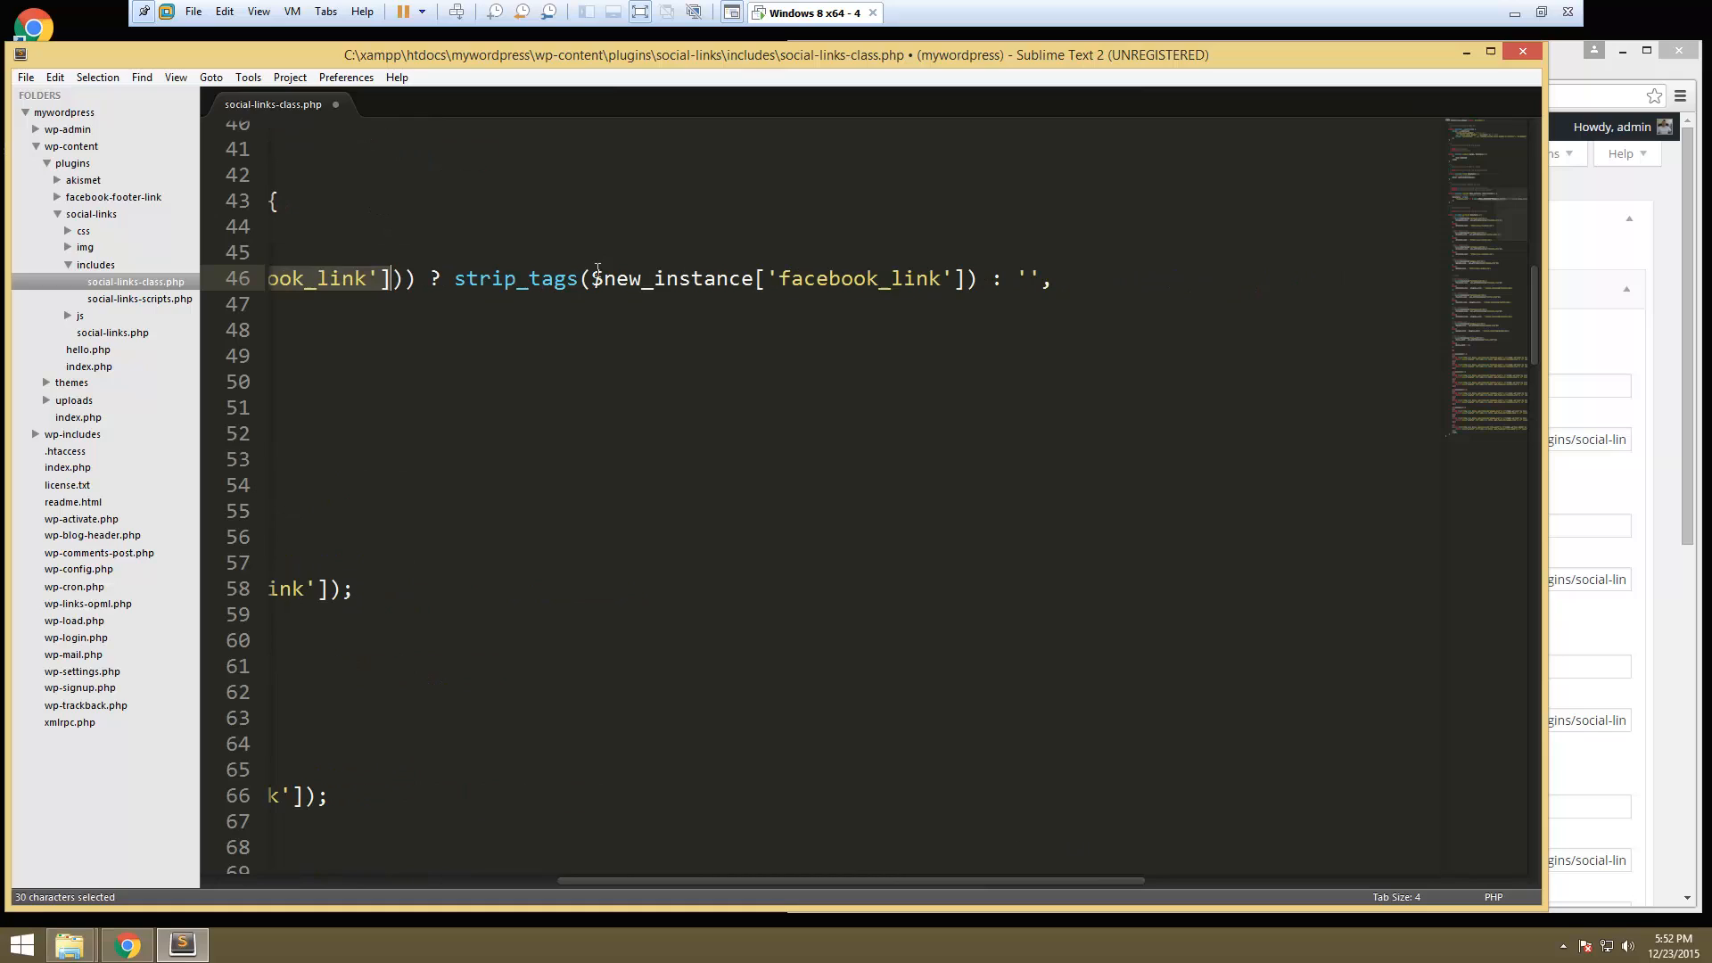
drag(592, 276, 962, 279)
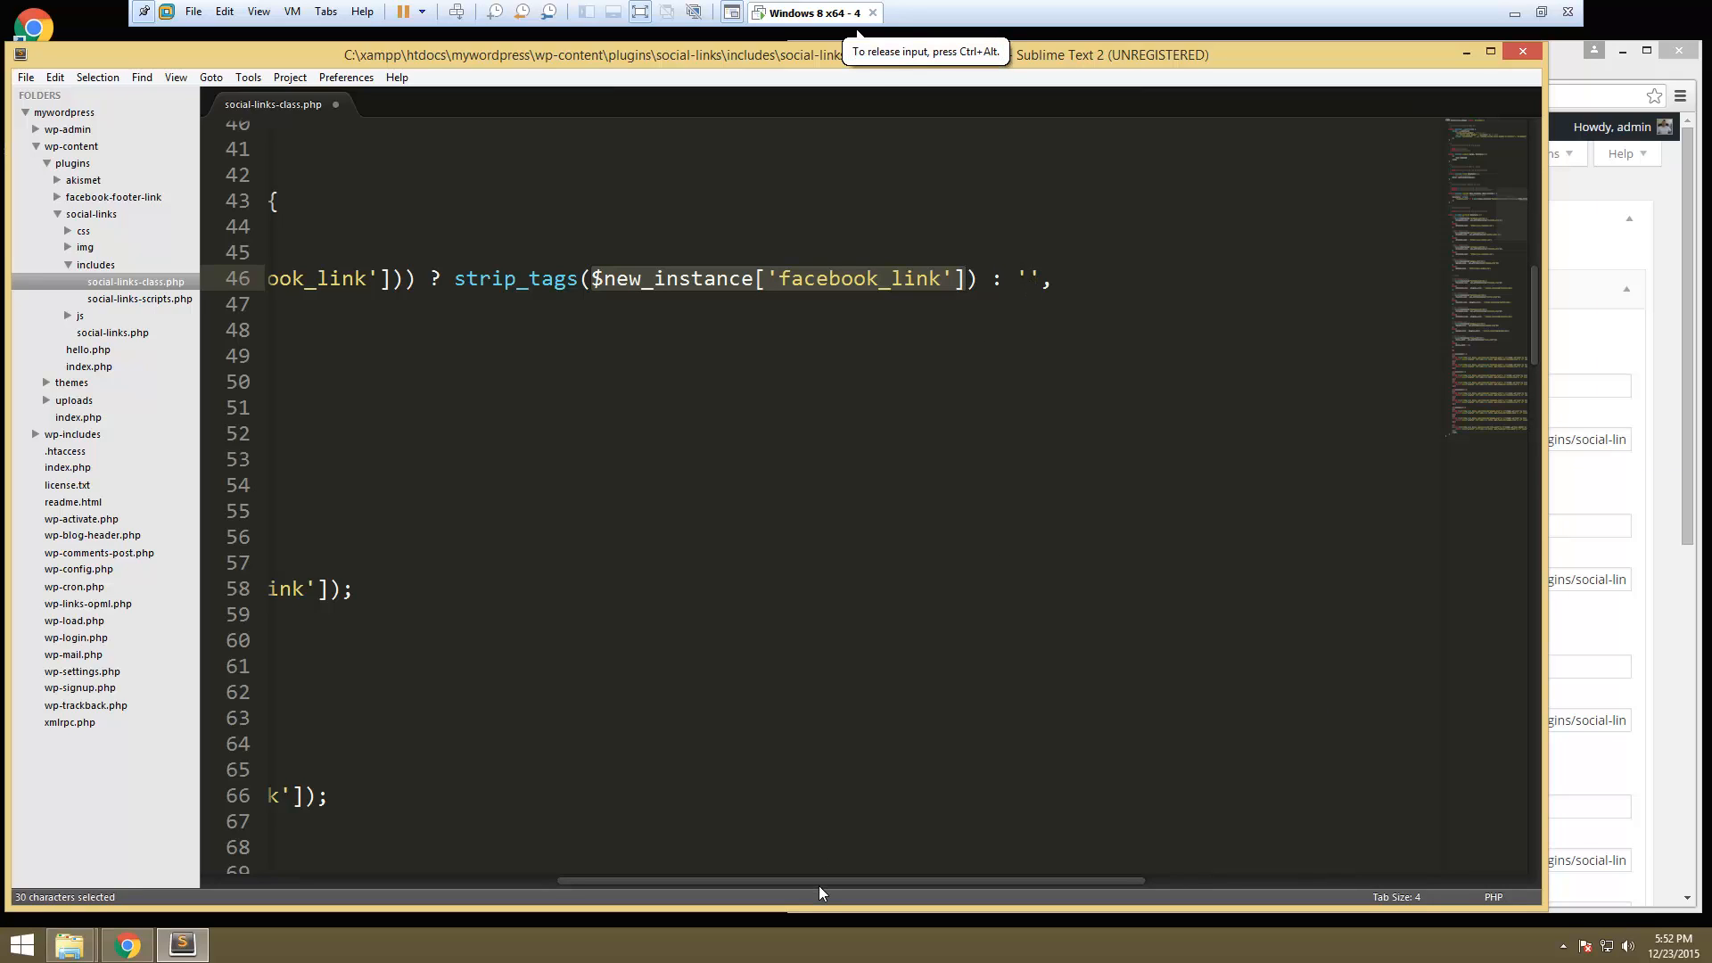
mouse_move(819, 883)
mouse_down()
mouse_move(675, 877)
mouse_move(786, 882)
mouse_up()
drag(1266, 285, 292, 281)
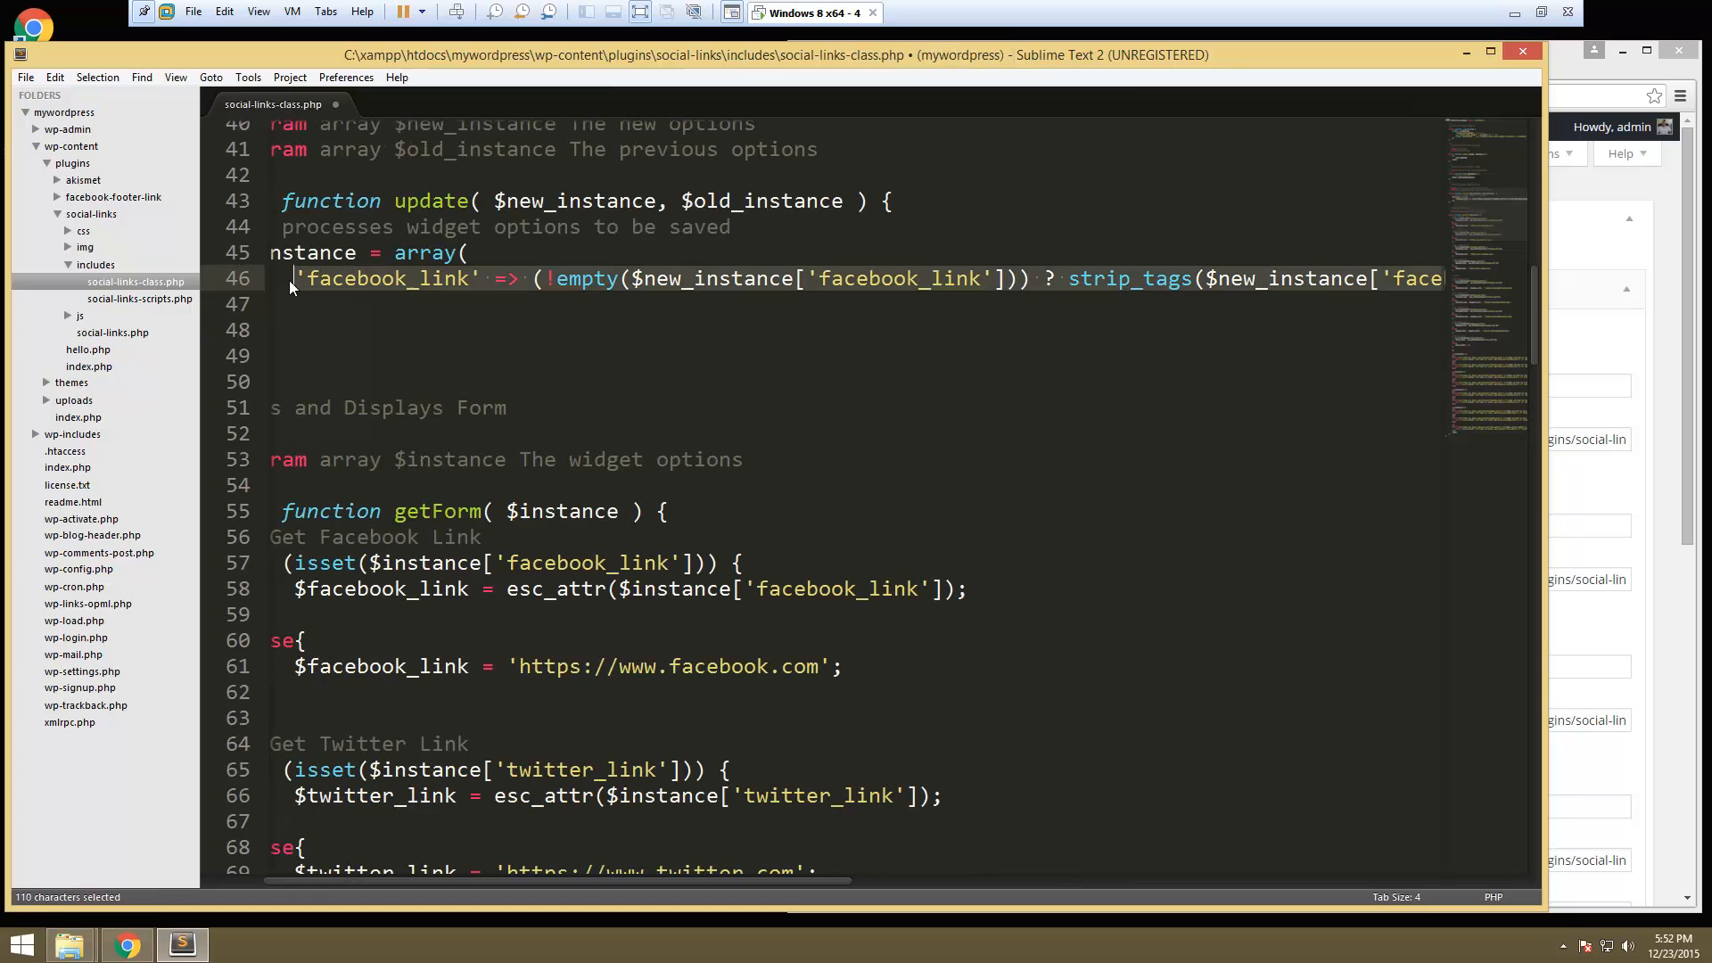
right_click(330, 277)
click(370, 303)
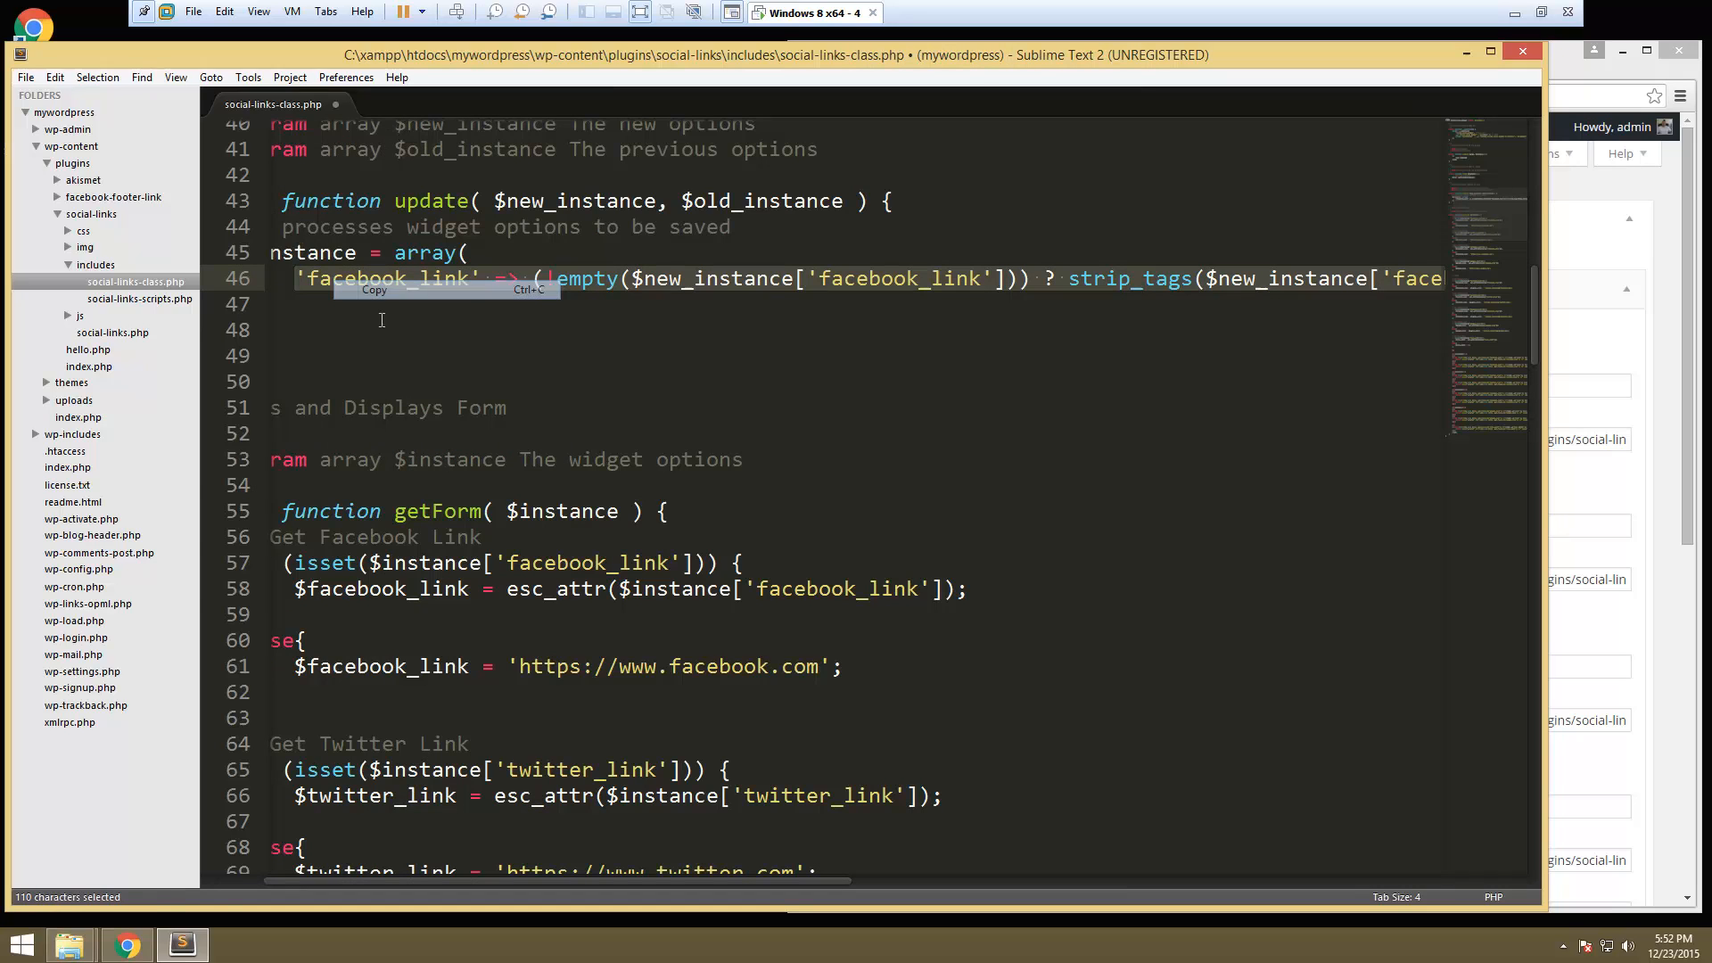
drag(795, 881, 986, 880)
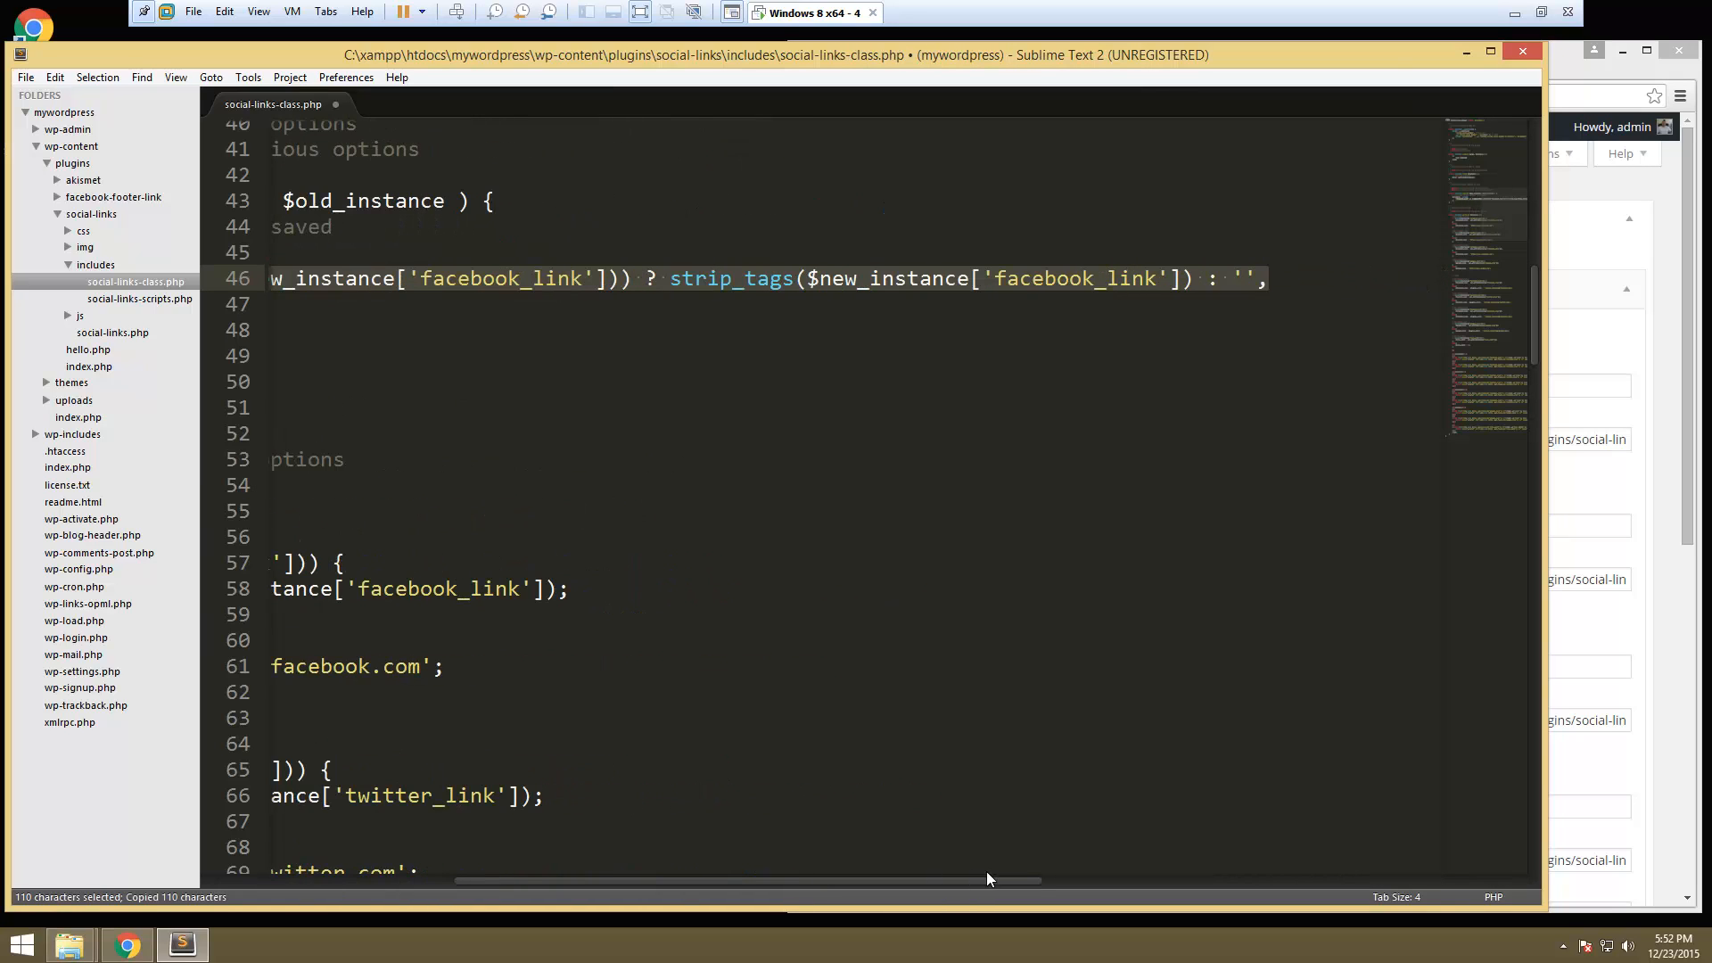
- Paste the facebook_link entry repeatedly so lines 46–53 hold eight identical copies
click(1281, 275)
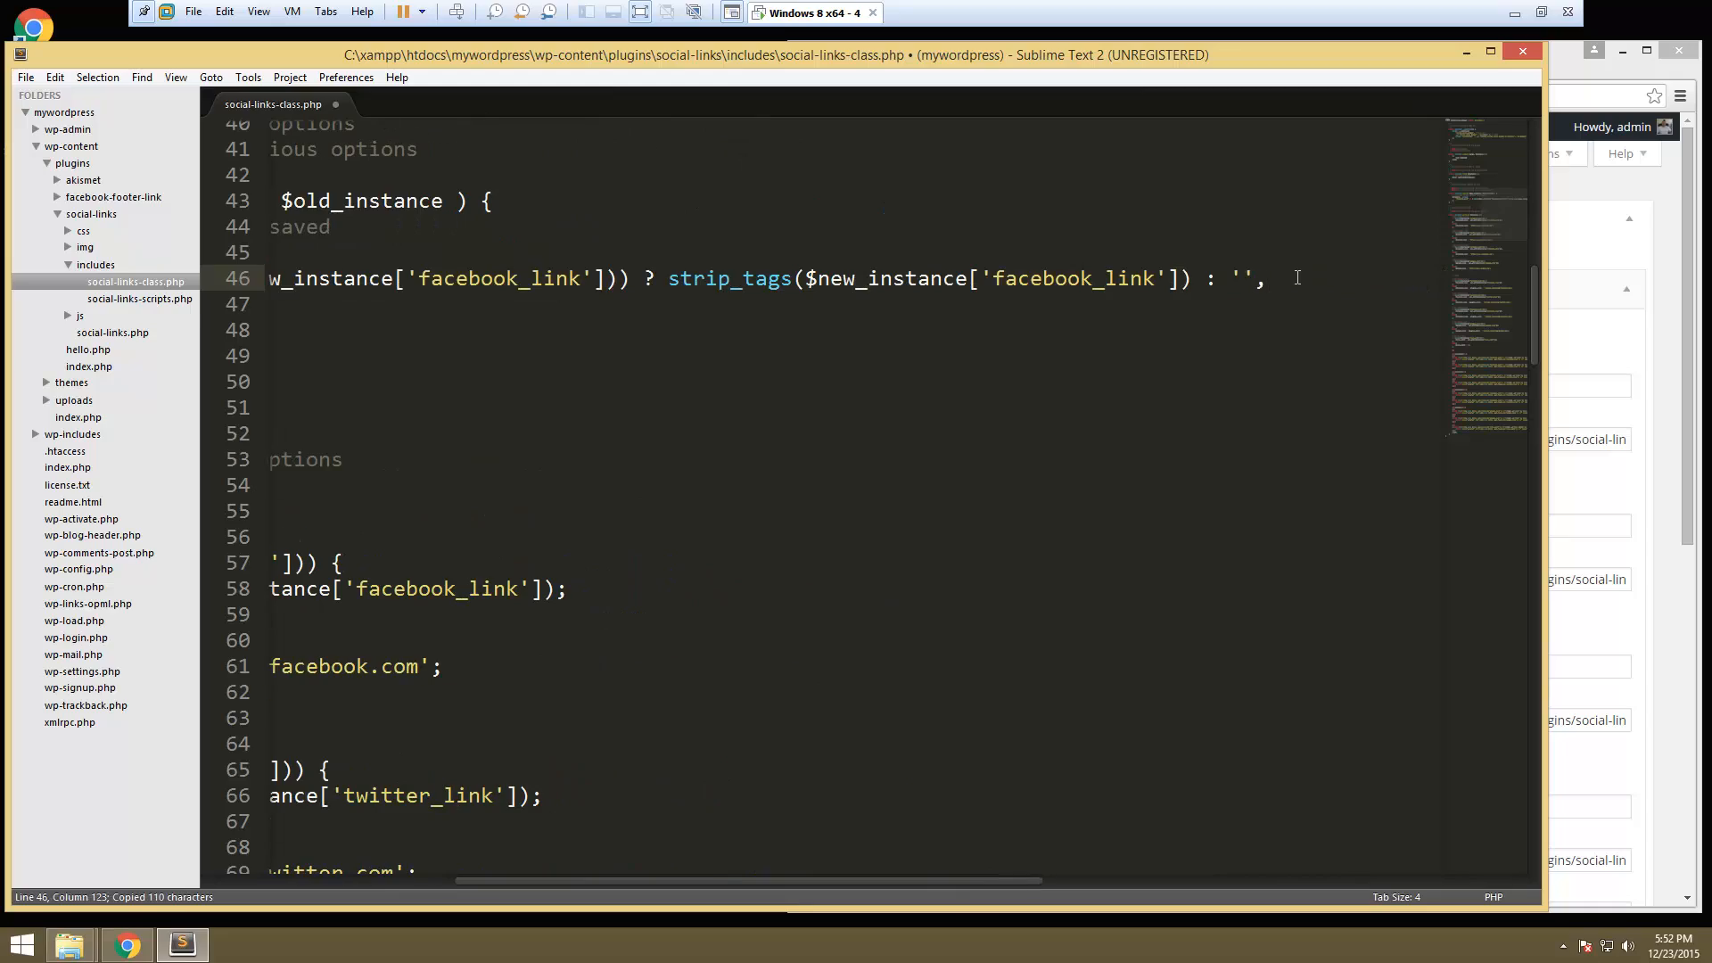
key(Return)
key(ctrl+v)
key(Return)
key(ctrl+v)
key(Return)
key(ctrl+v)
key(Return)
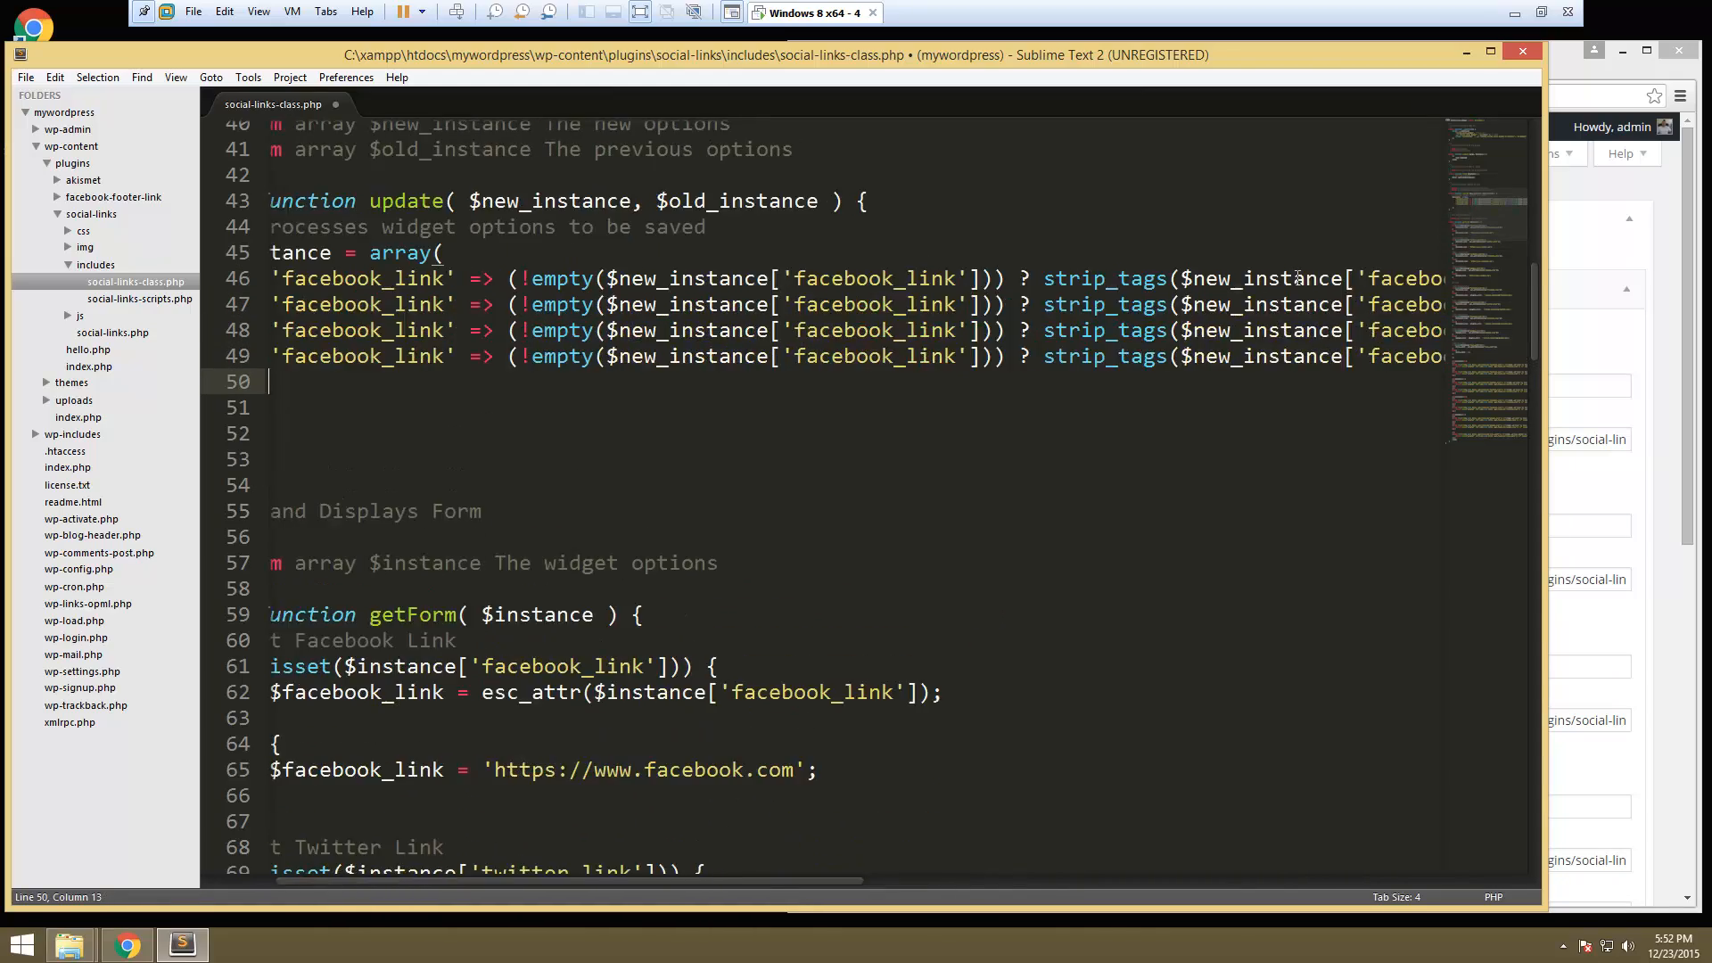
key(ctrl+v)
key(Return)
key(ctrl+v)
key(Return)
key(ctrl+v)
key(Return)
key(ctrl+v)
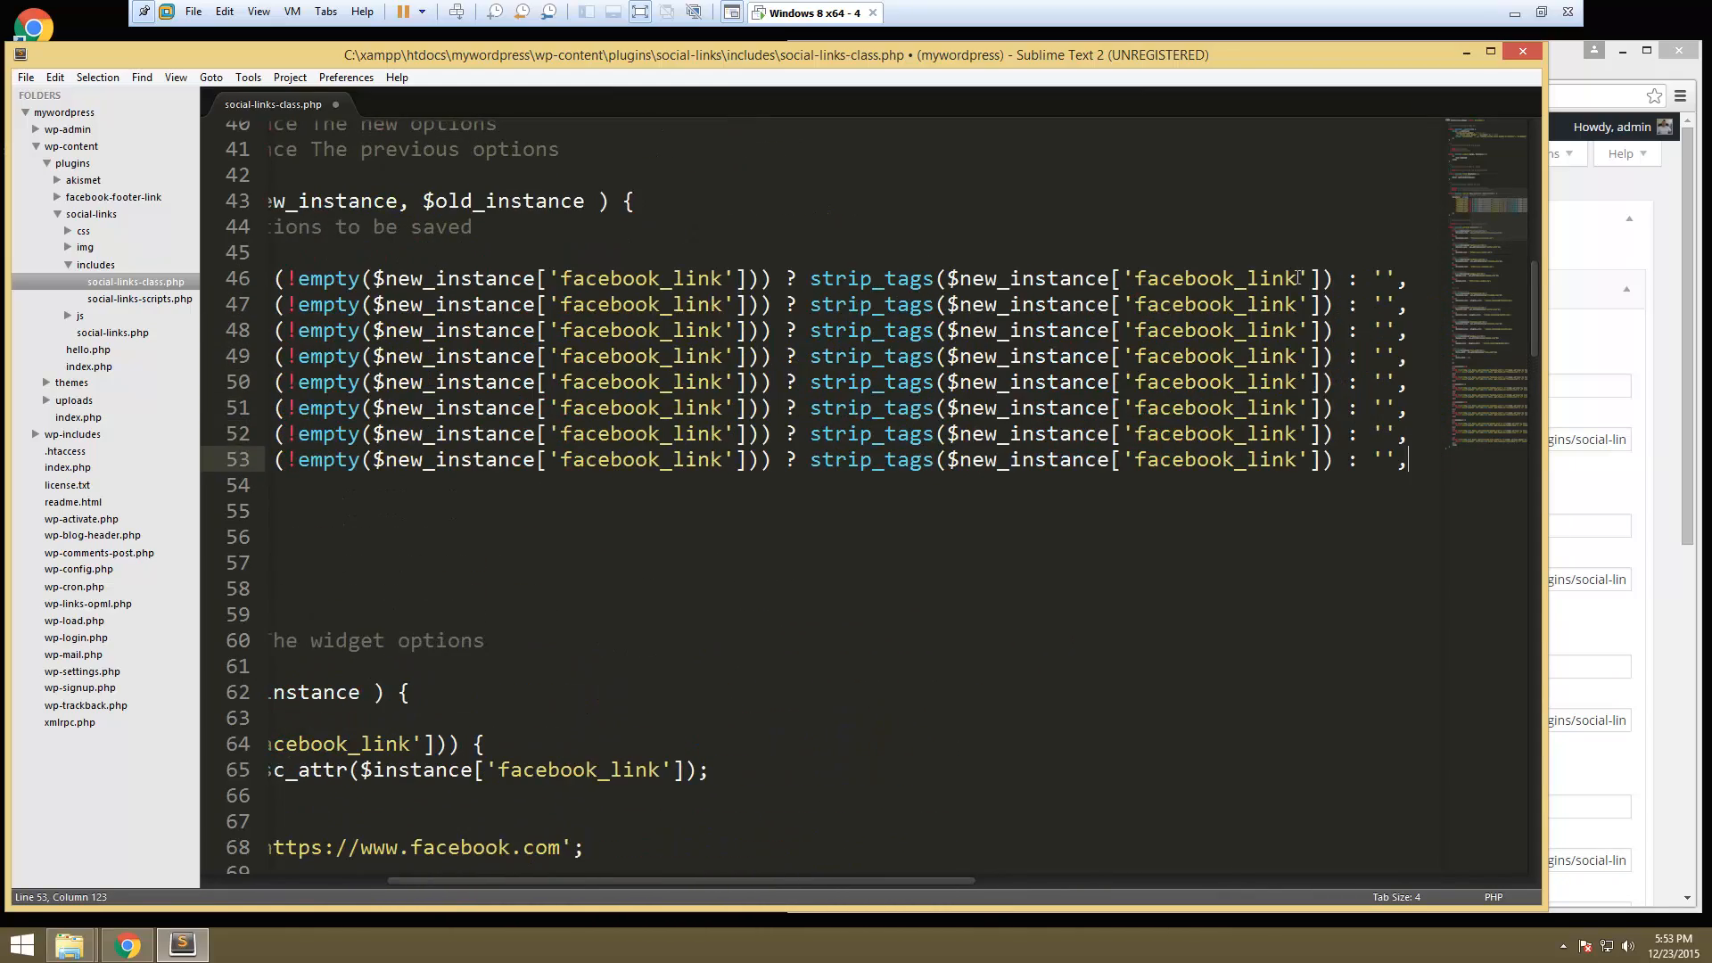
click(361, 330)
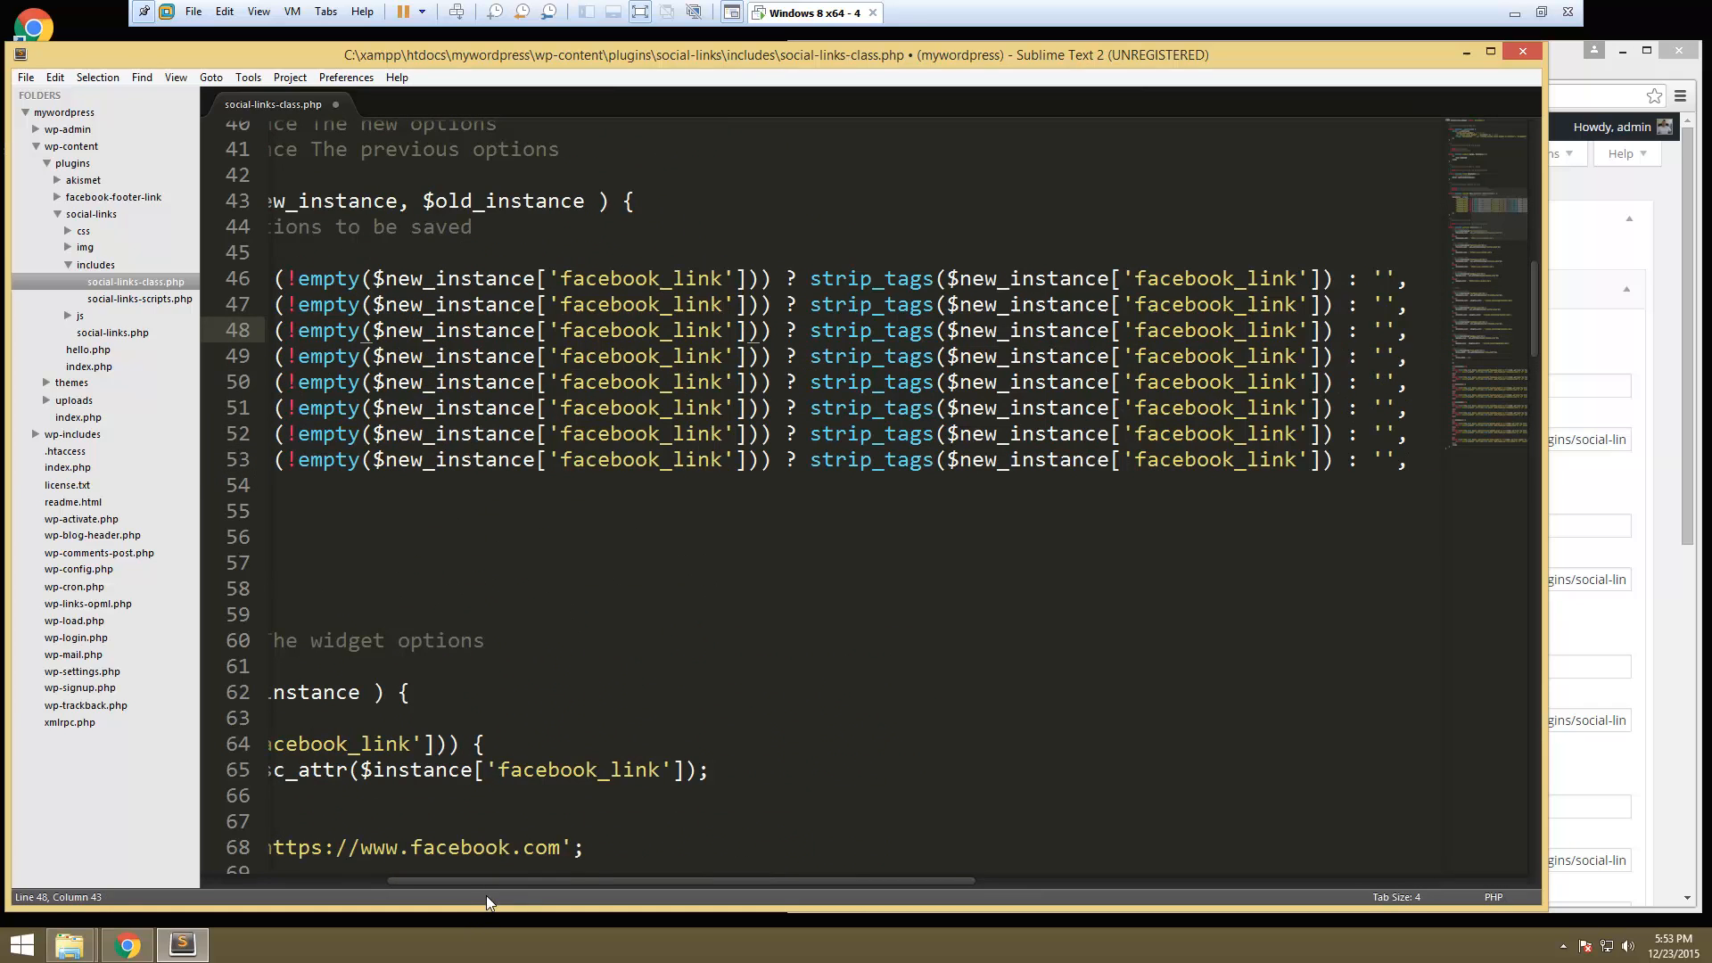
drag(495, 883, 341, 866)
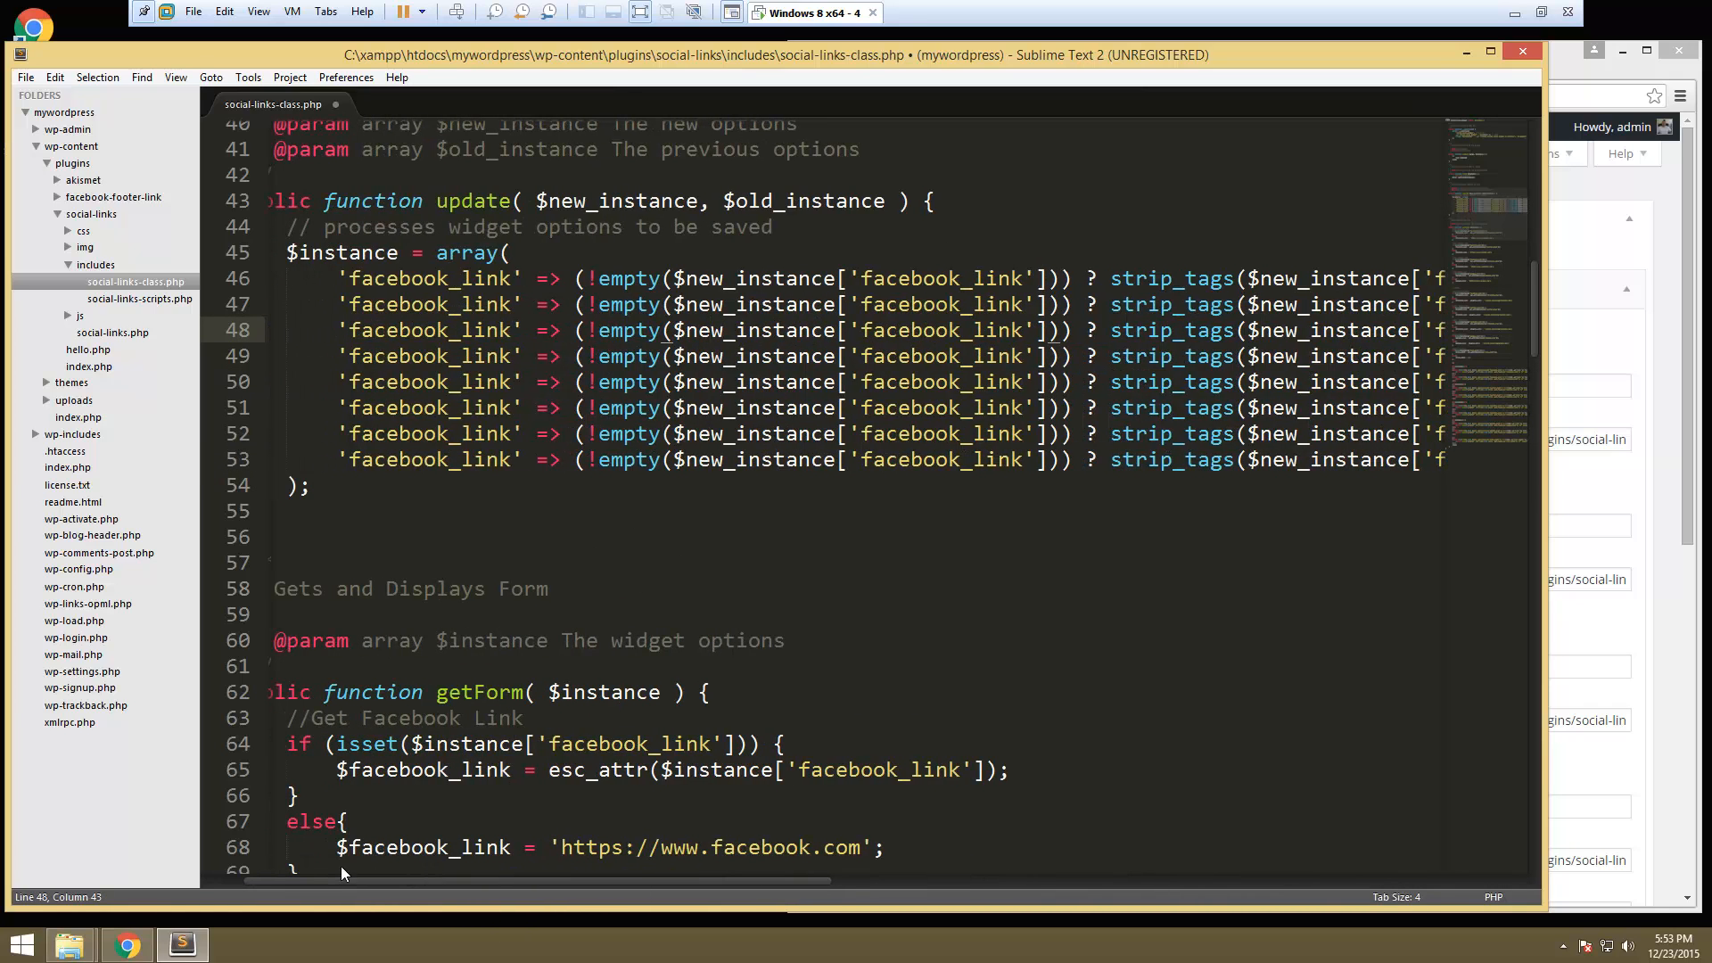
- Rename the keys on lines 47–50 to twitter_link, linkedin_link, google_link and facebook_icon
drag(513, 303, 415, 309)
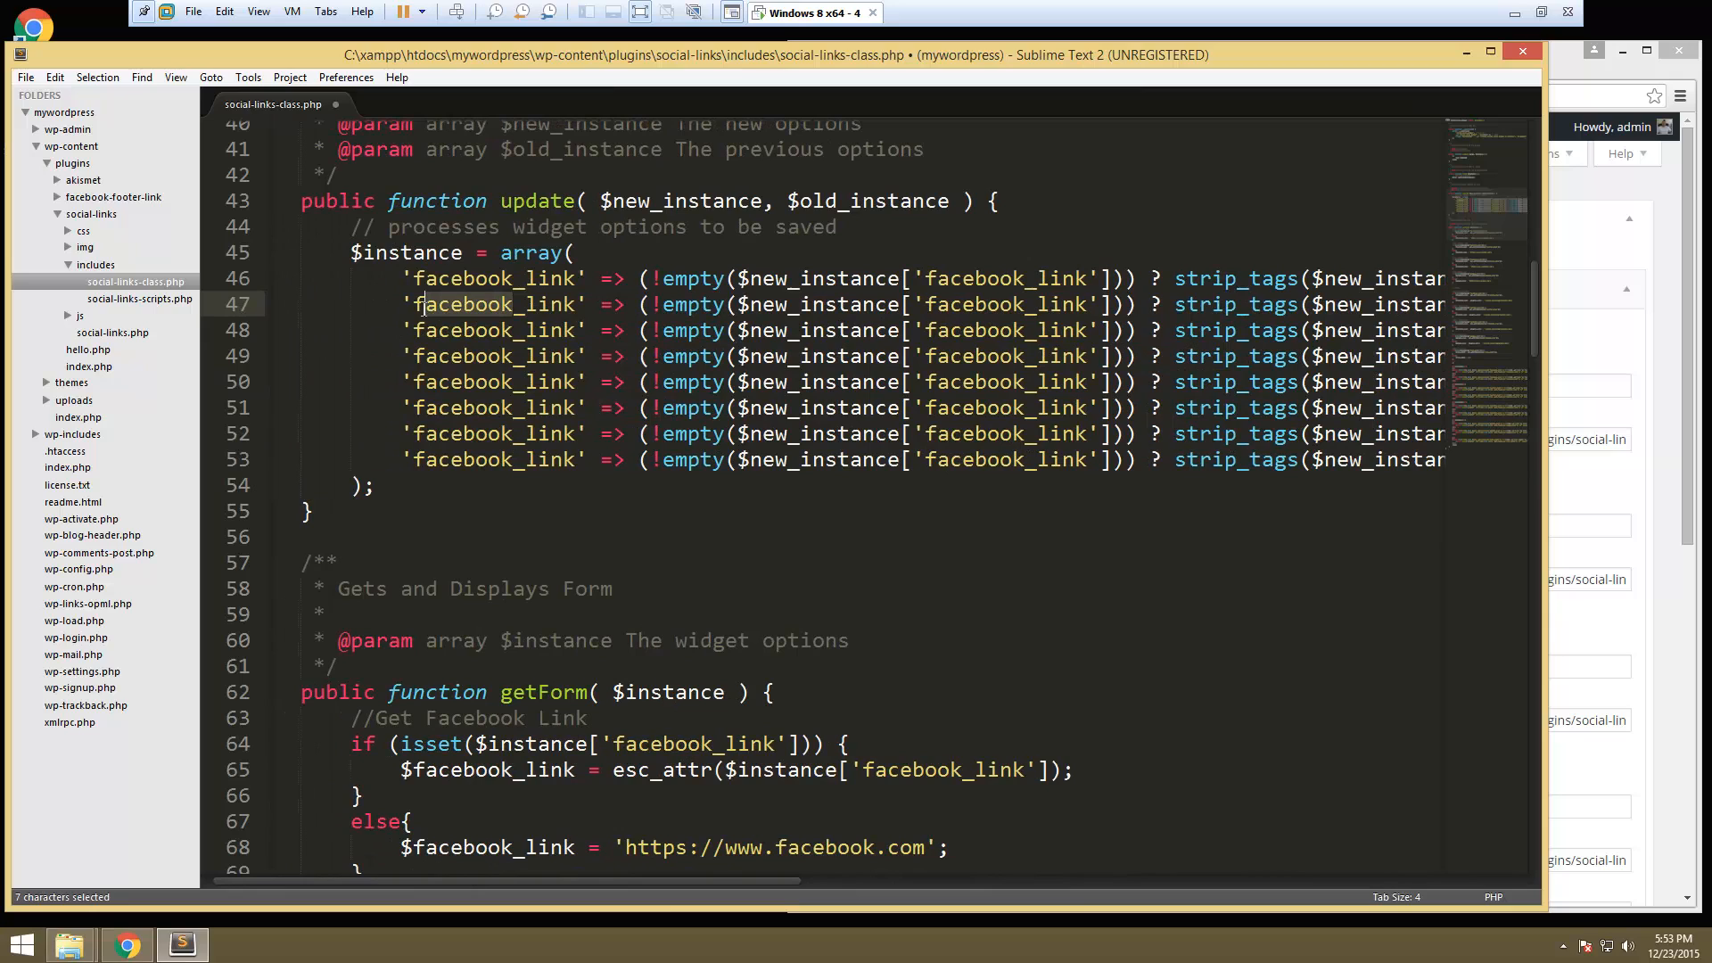
key(BackSpace)
text(twit)
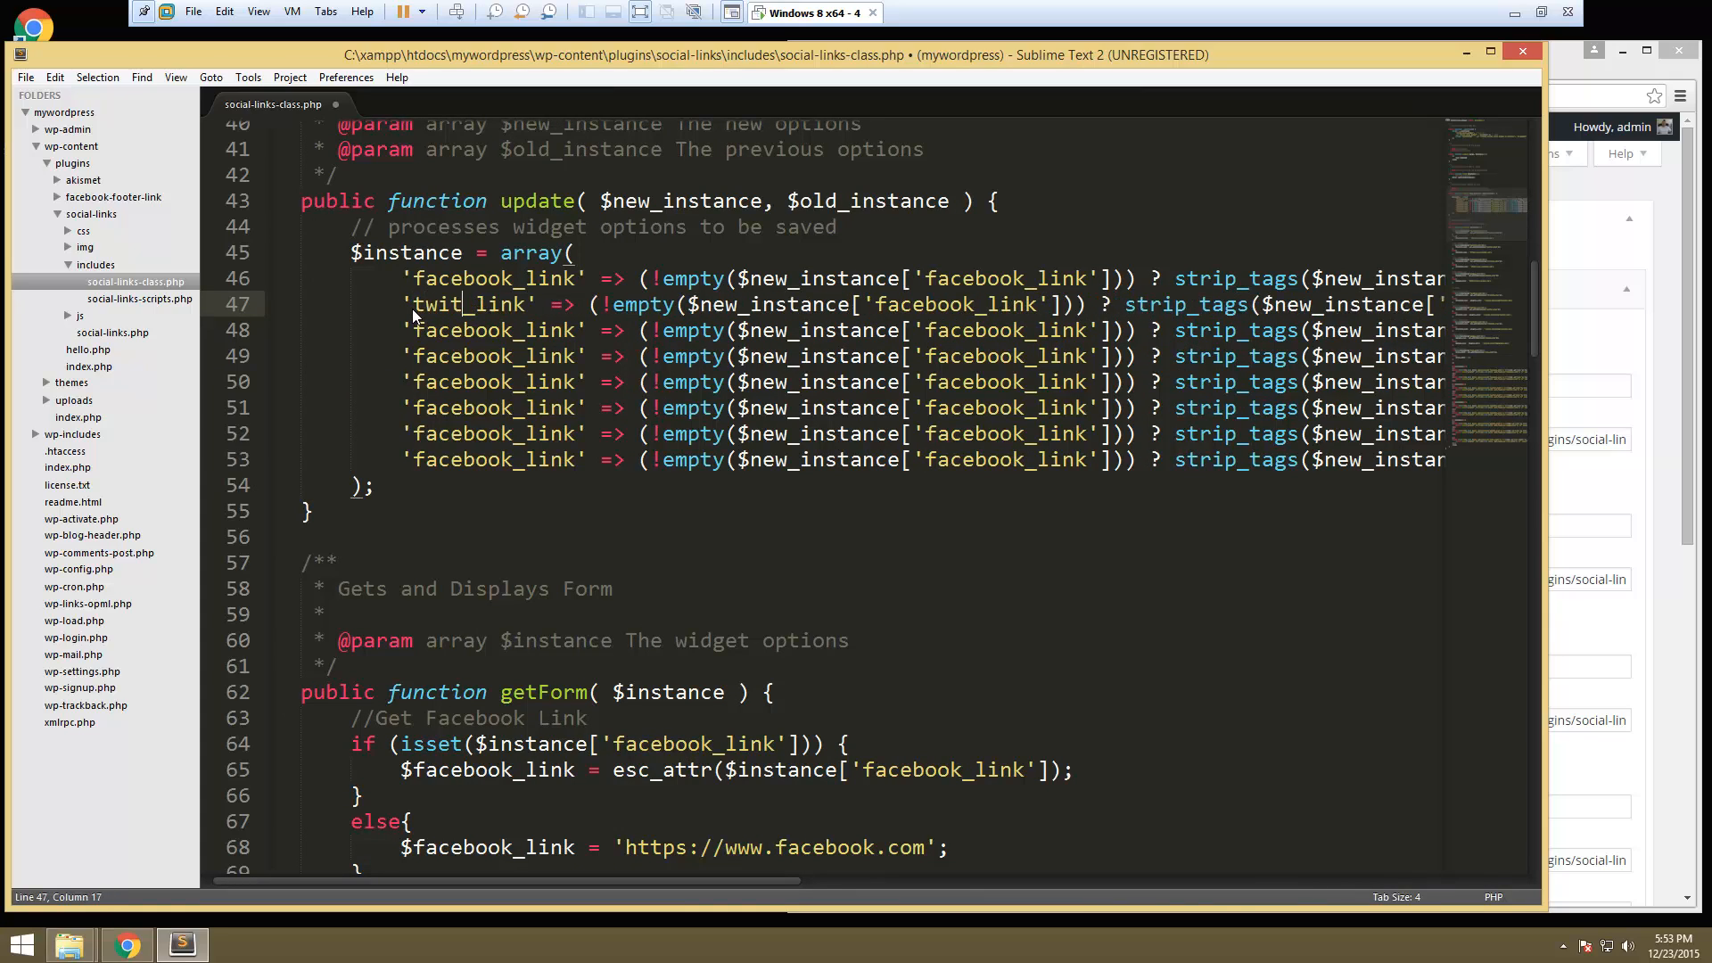
text(ter)
drag(515, 330, 411, 330)
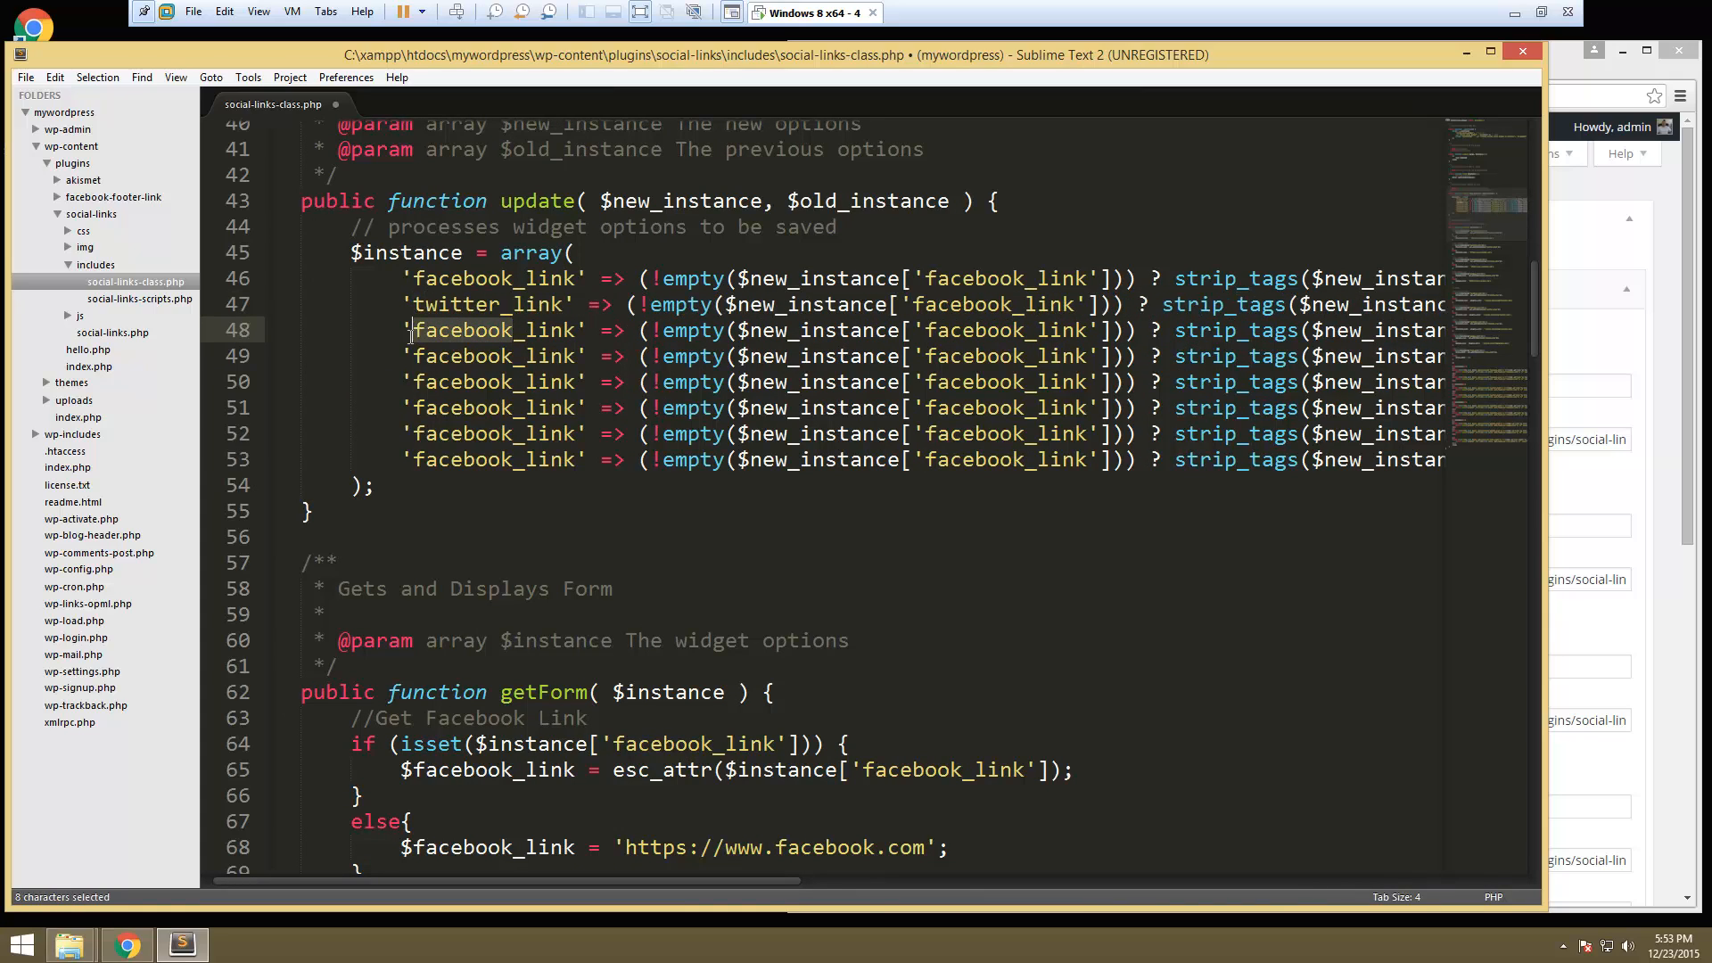
text(lin)
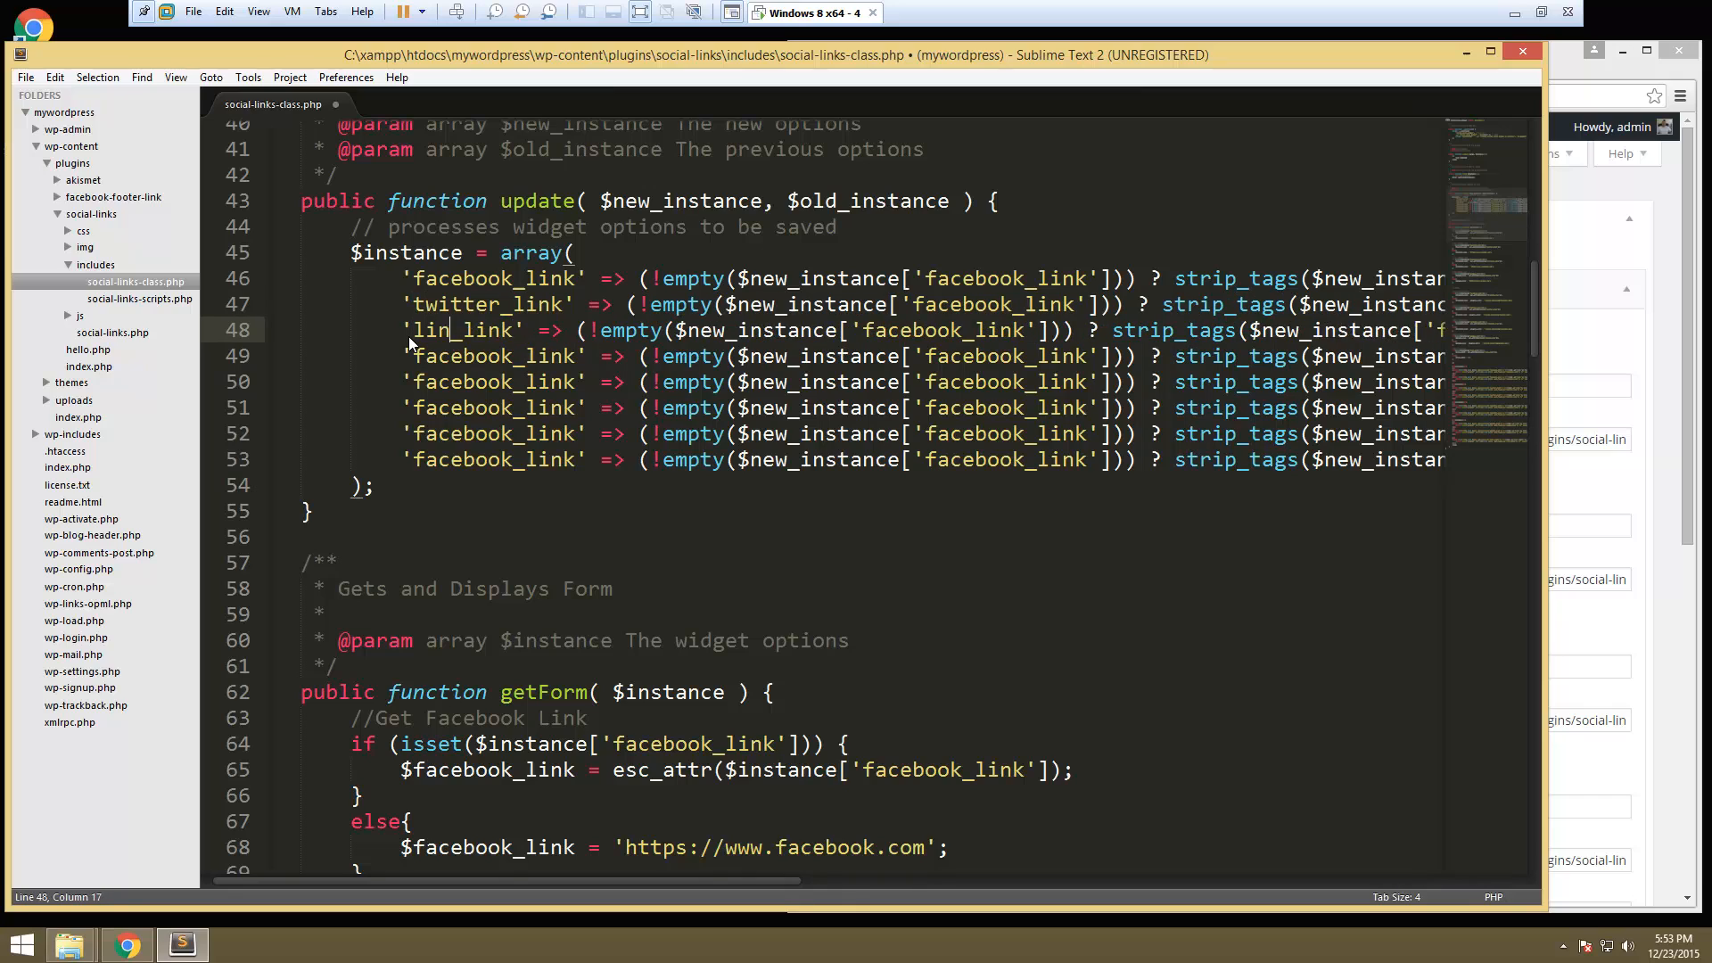
text(kedin)
drag(515, 356, 415, 357)
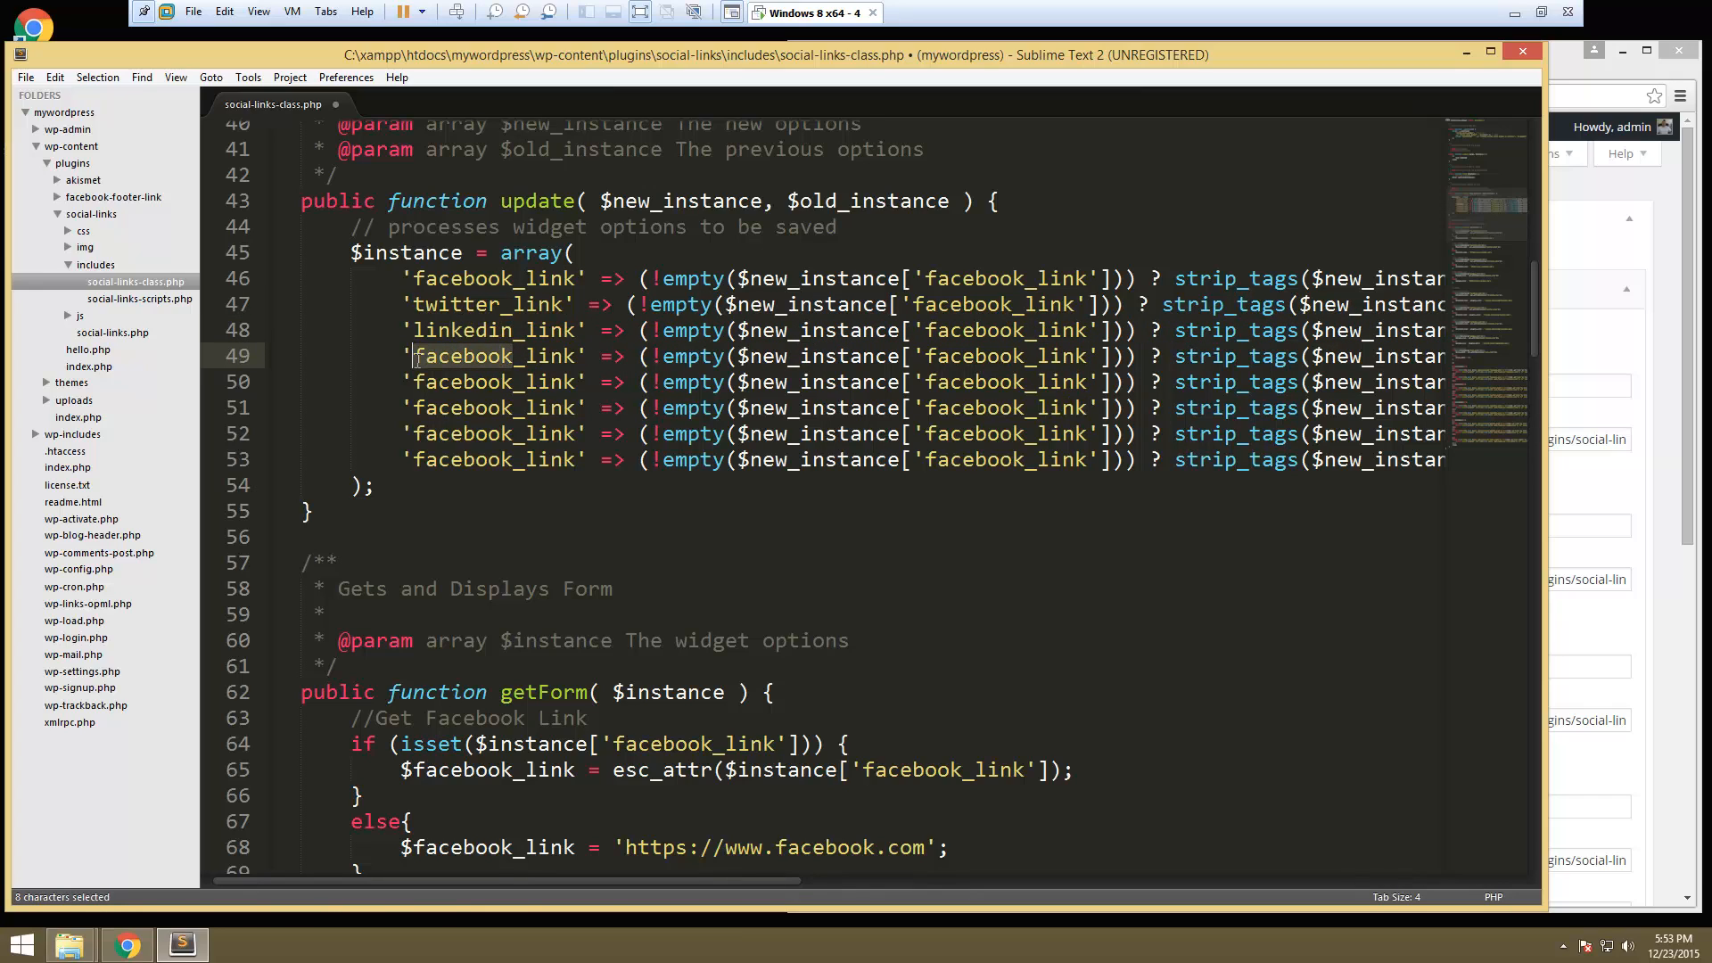
text(google)
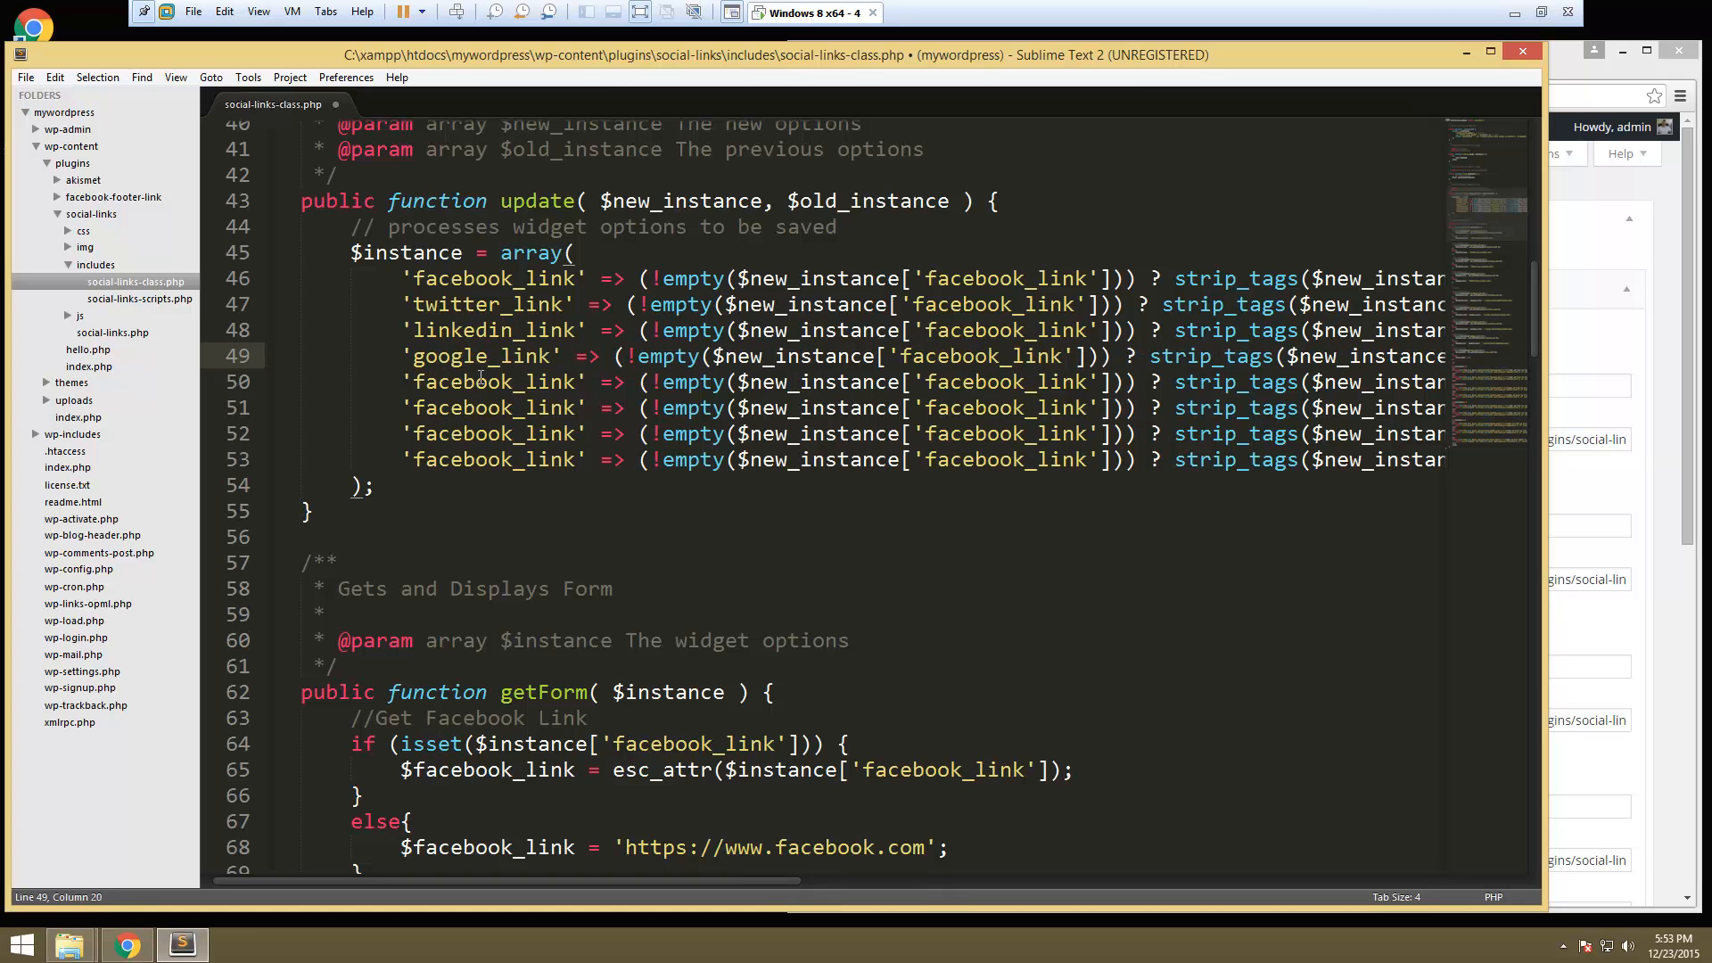
click(515, 381)
drag(575, 382, 531, 381)
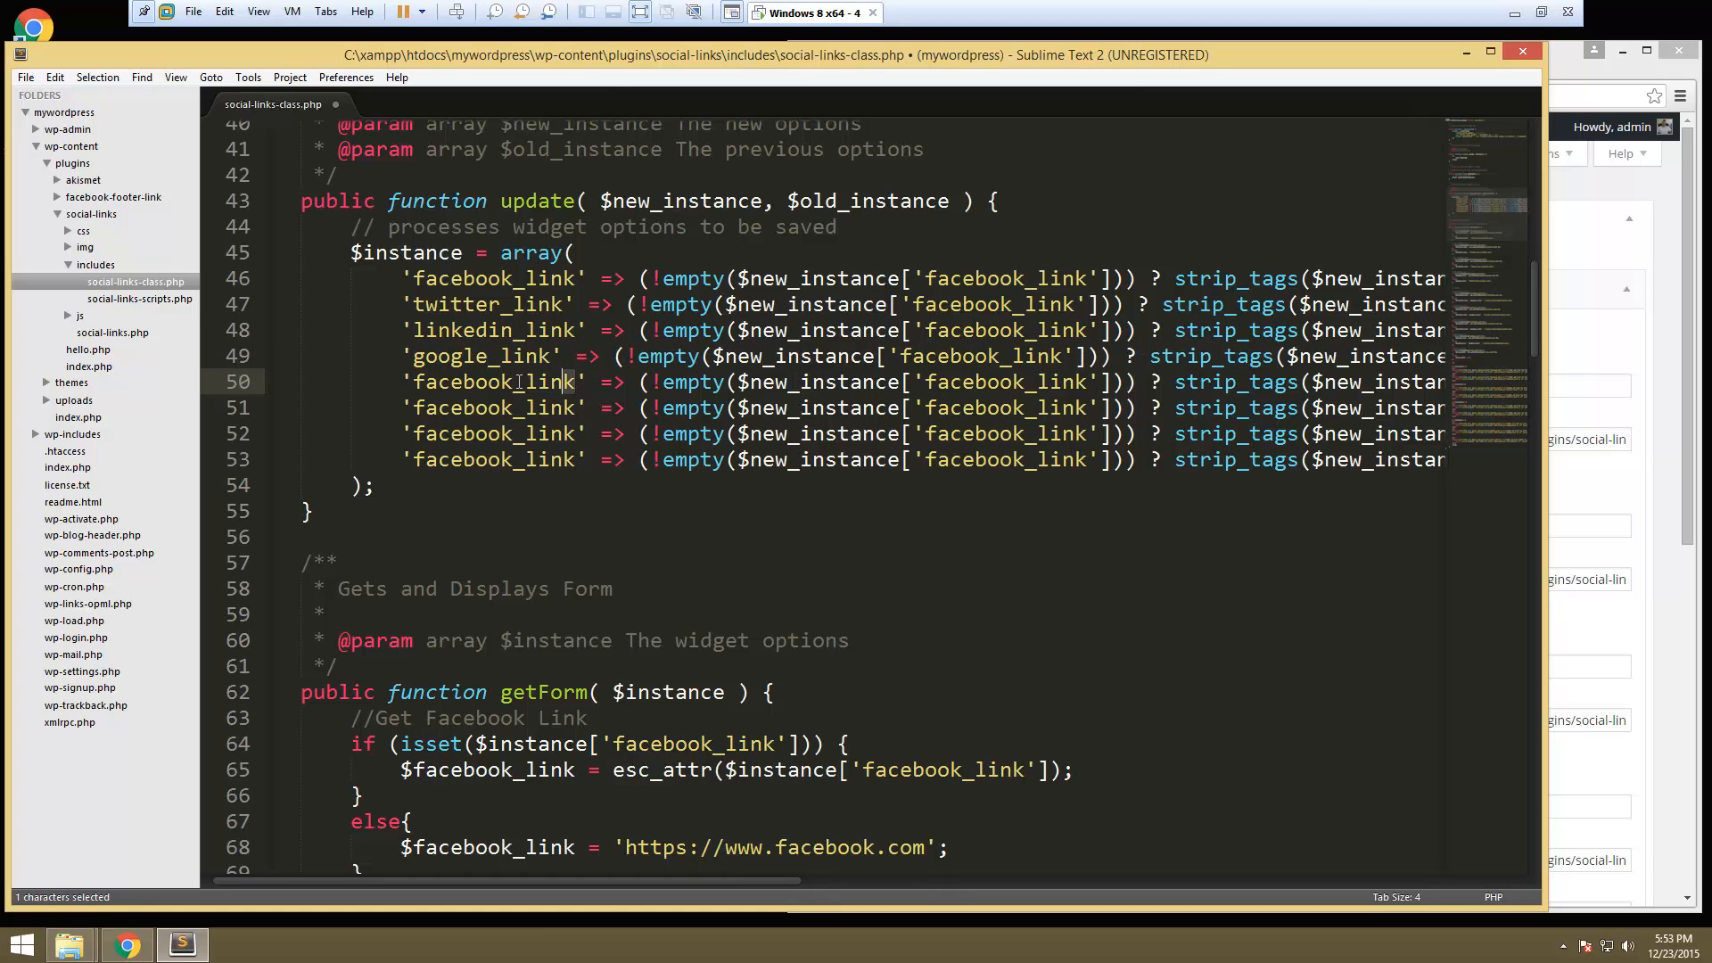
text(ico)
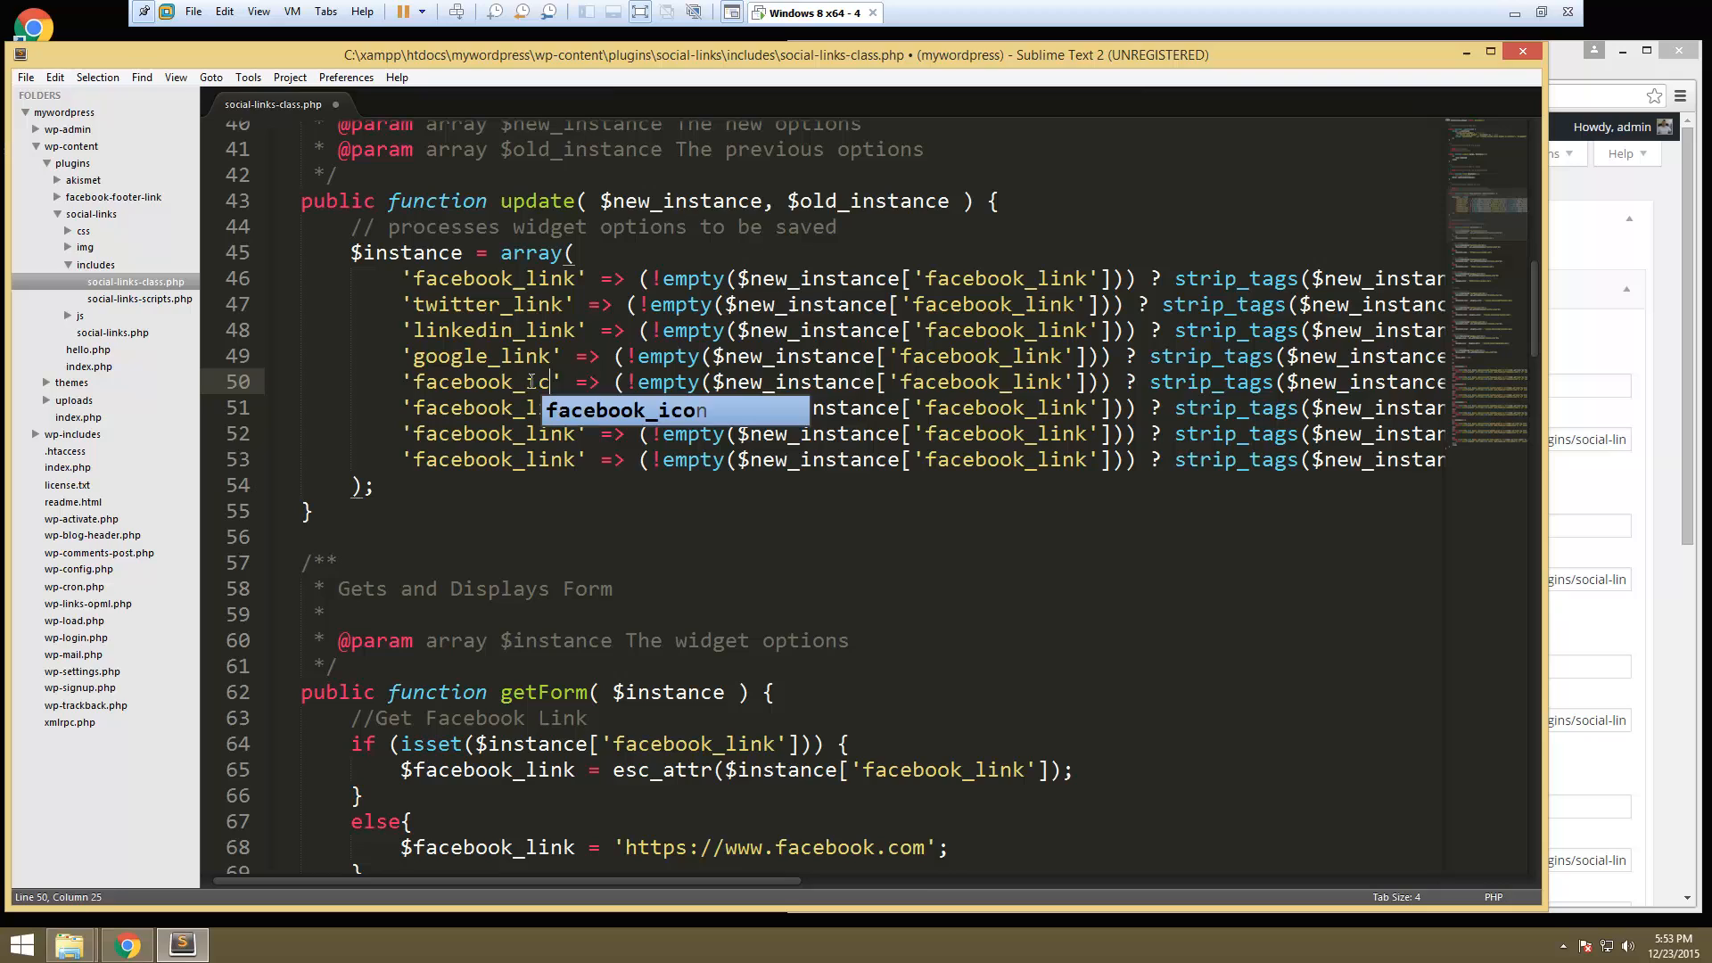
text(n)
- Rename the keys on lines 51–53 to twitter_icon, linkedin_icon and google_icon
drag(499, 407, 415, 413)
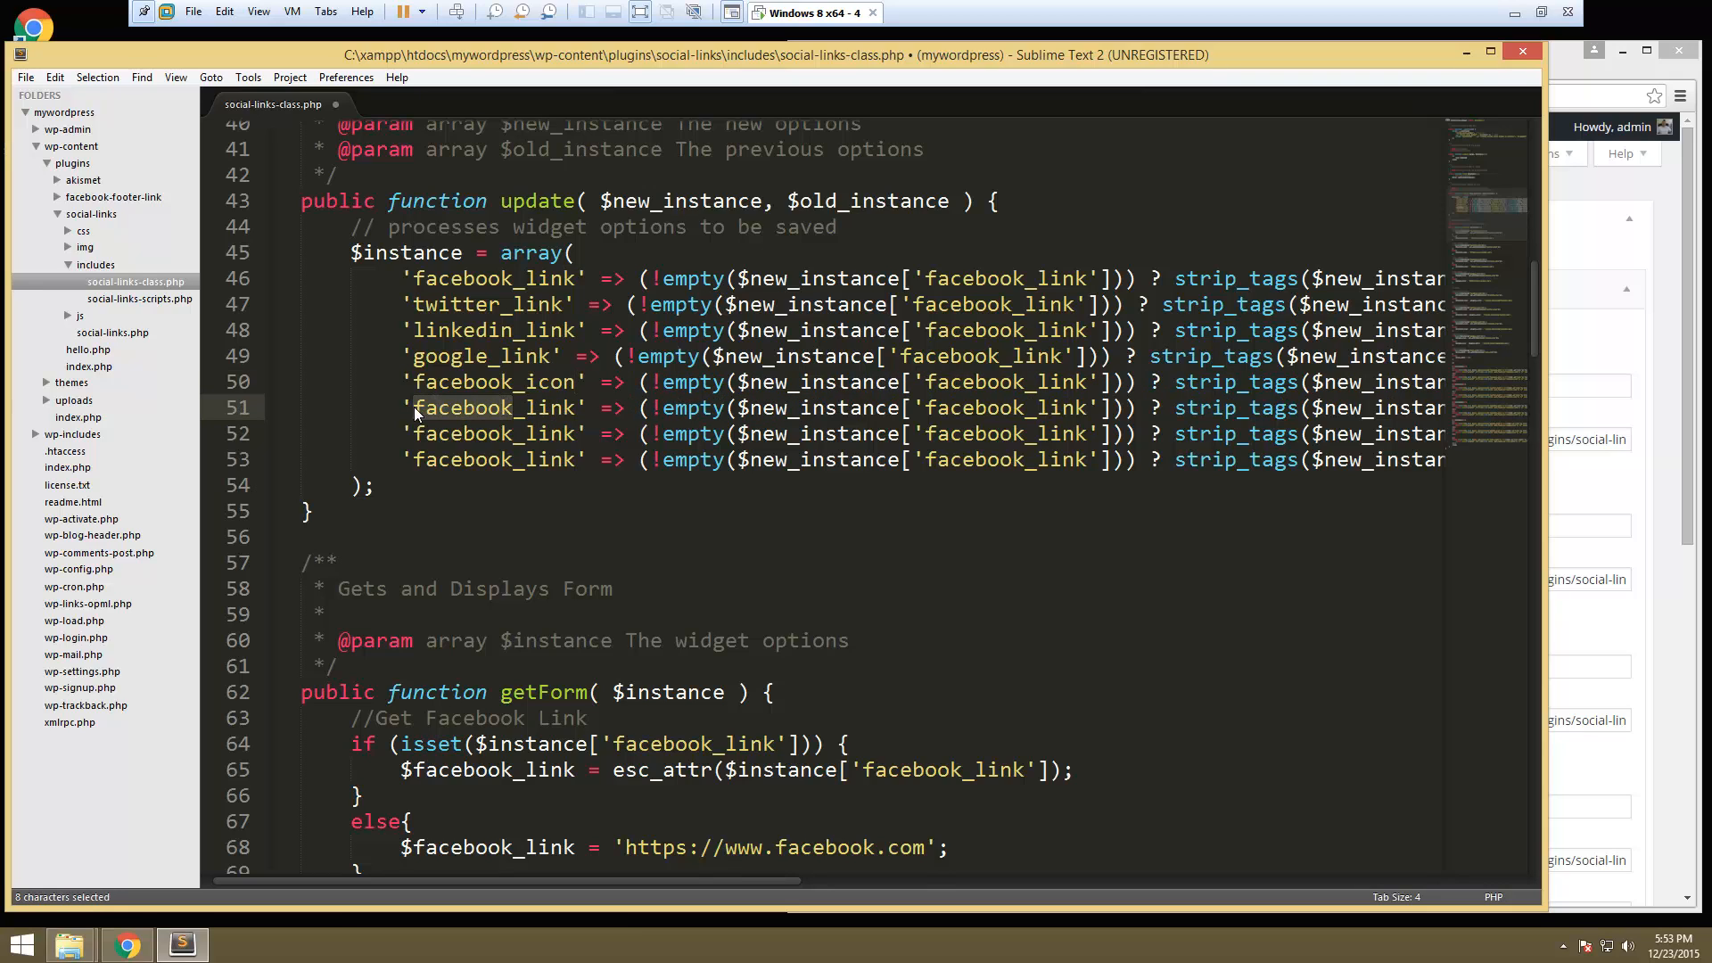
text(twitter)
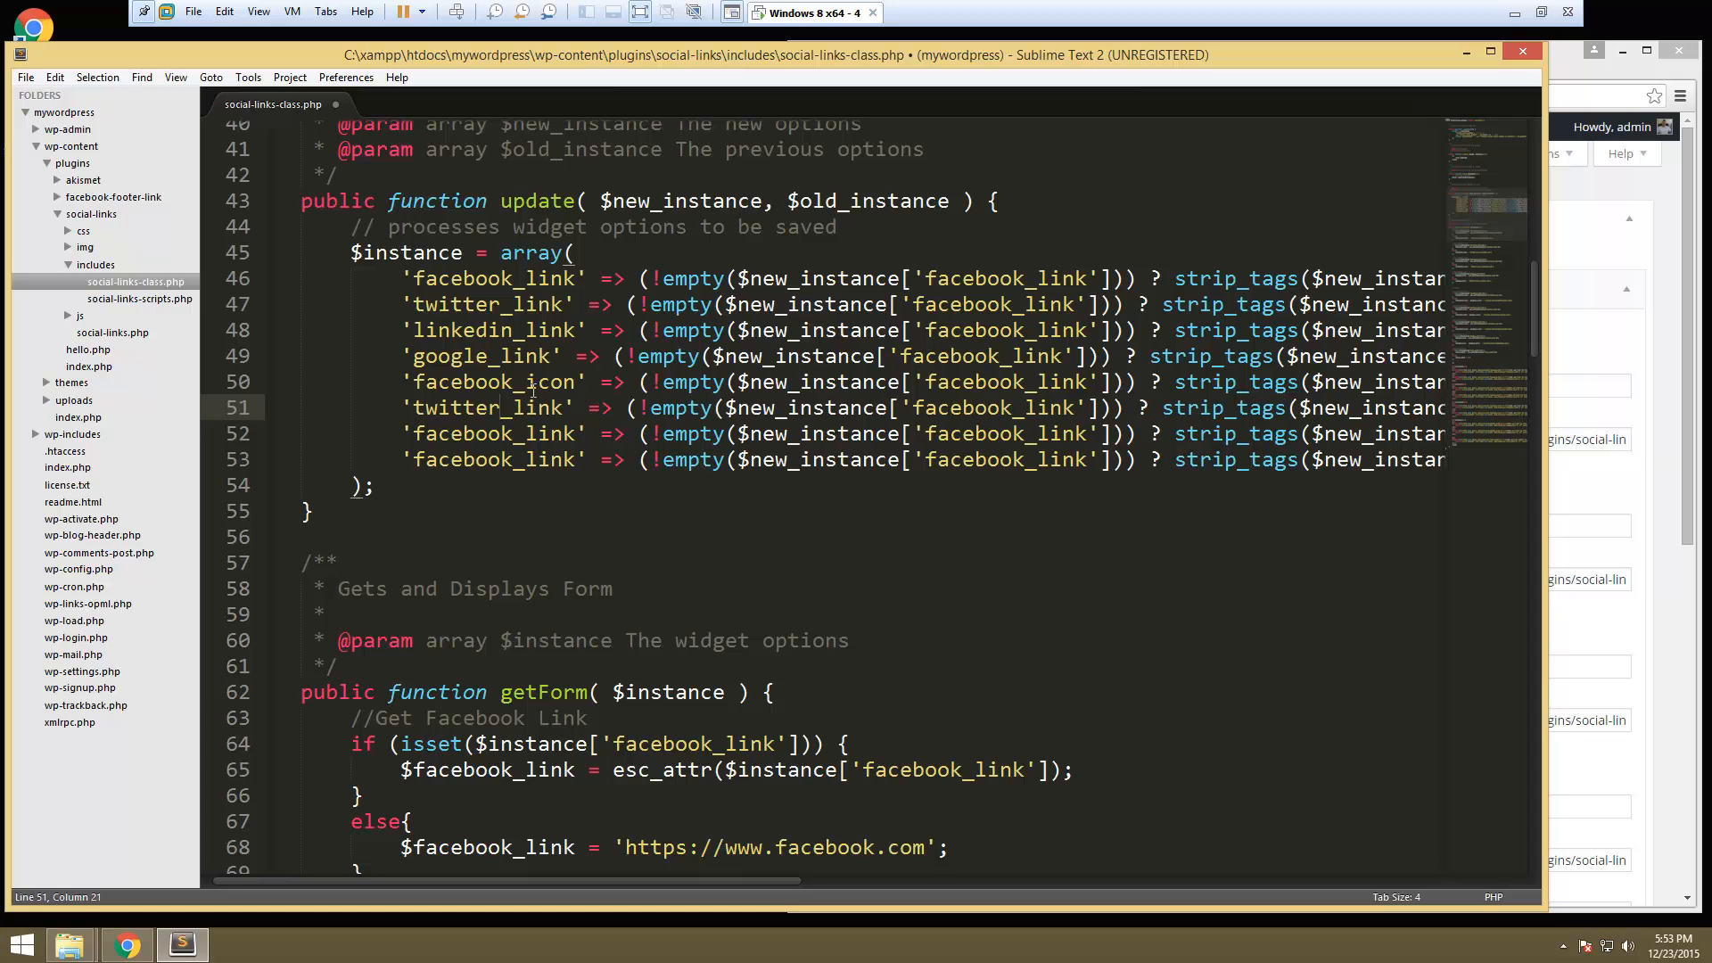
drag(562, 409, 512, 412)
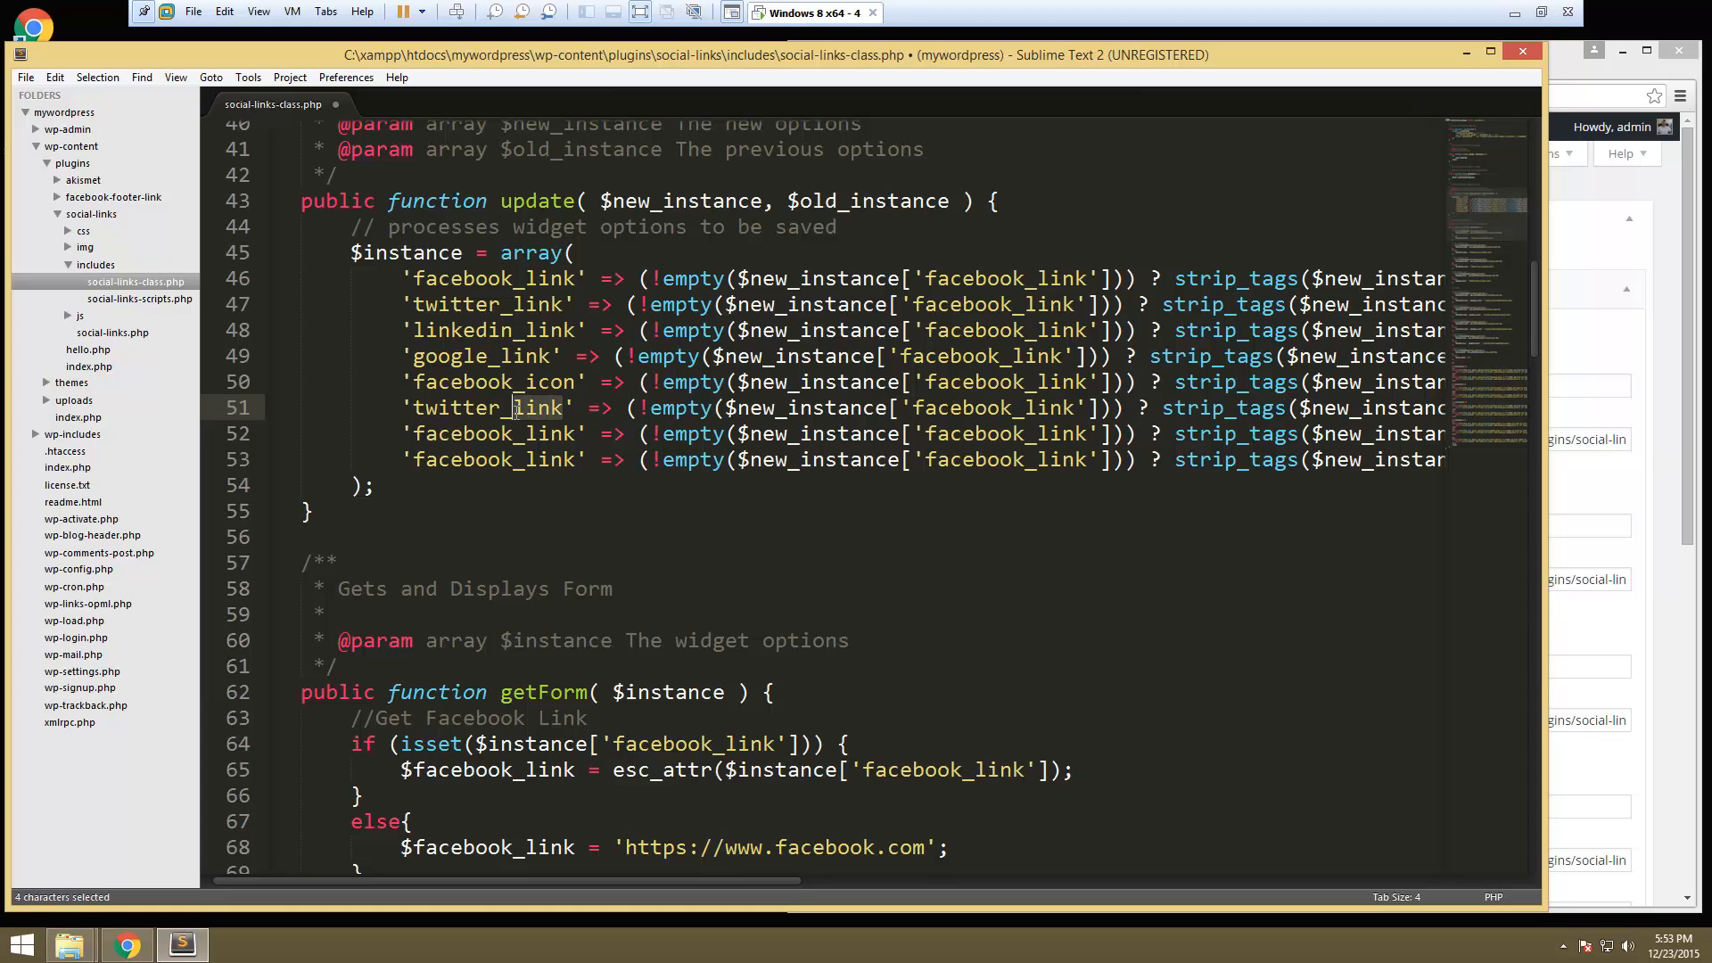
text(icon)
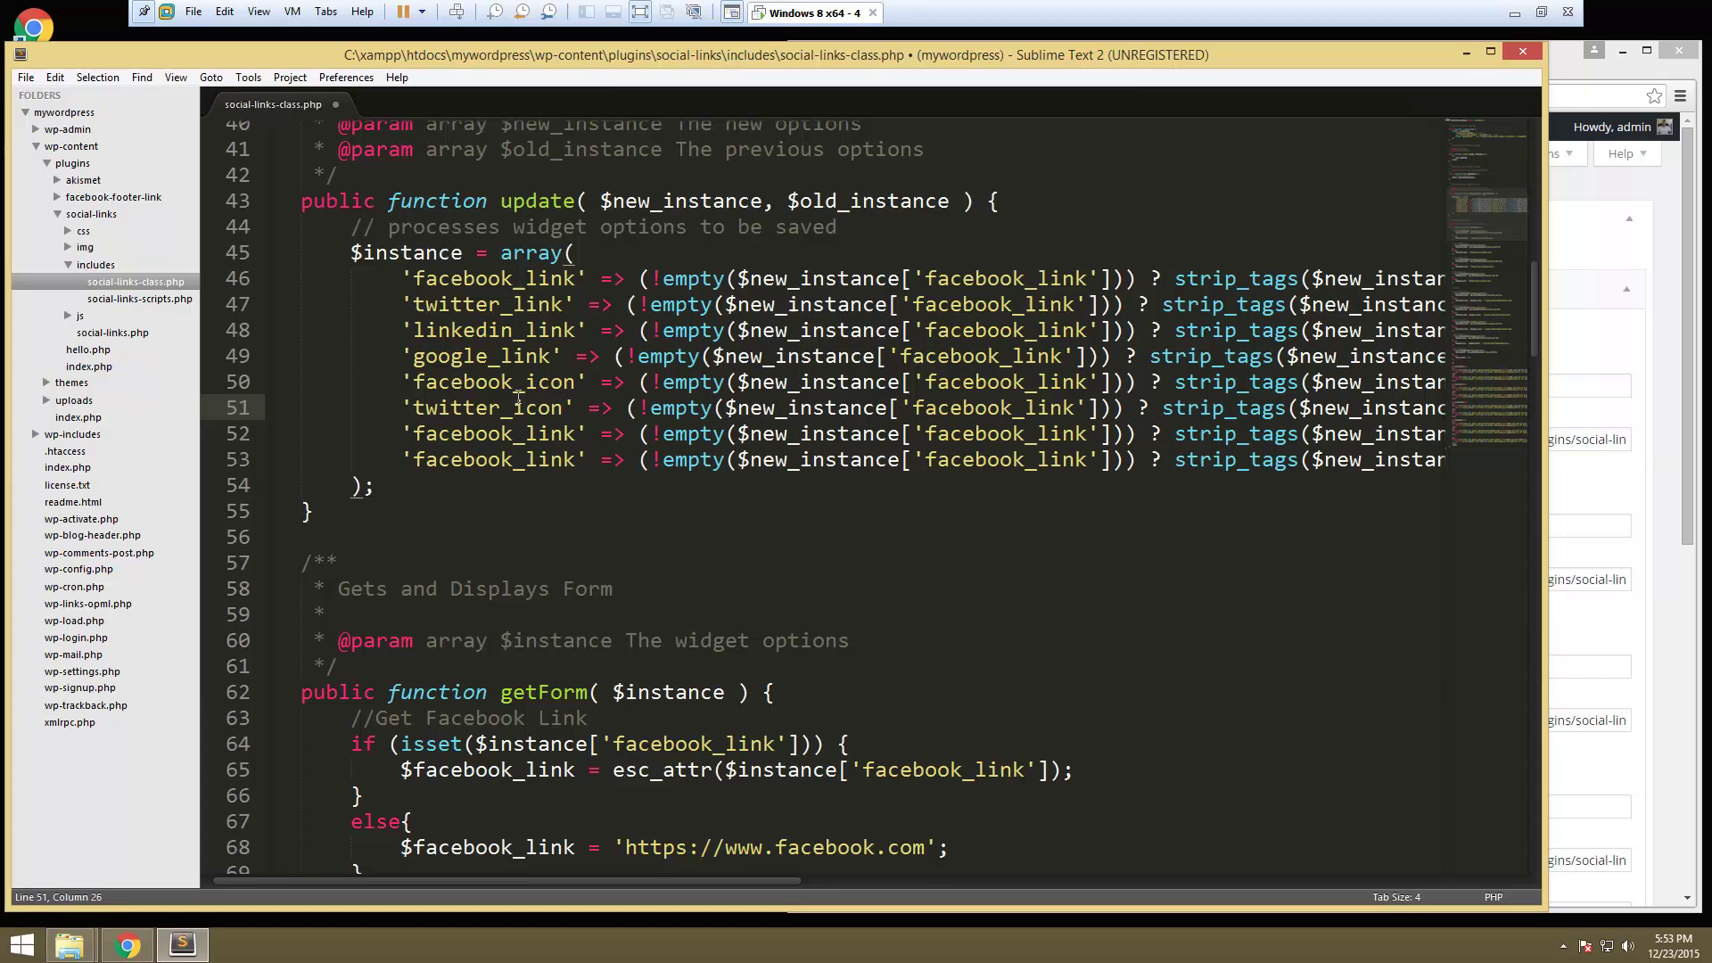
drag(576, 433, 413, 438)
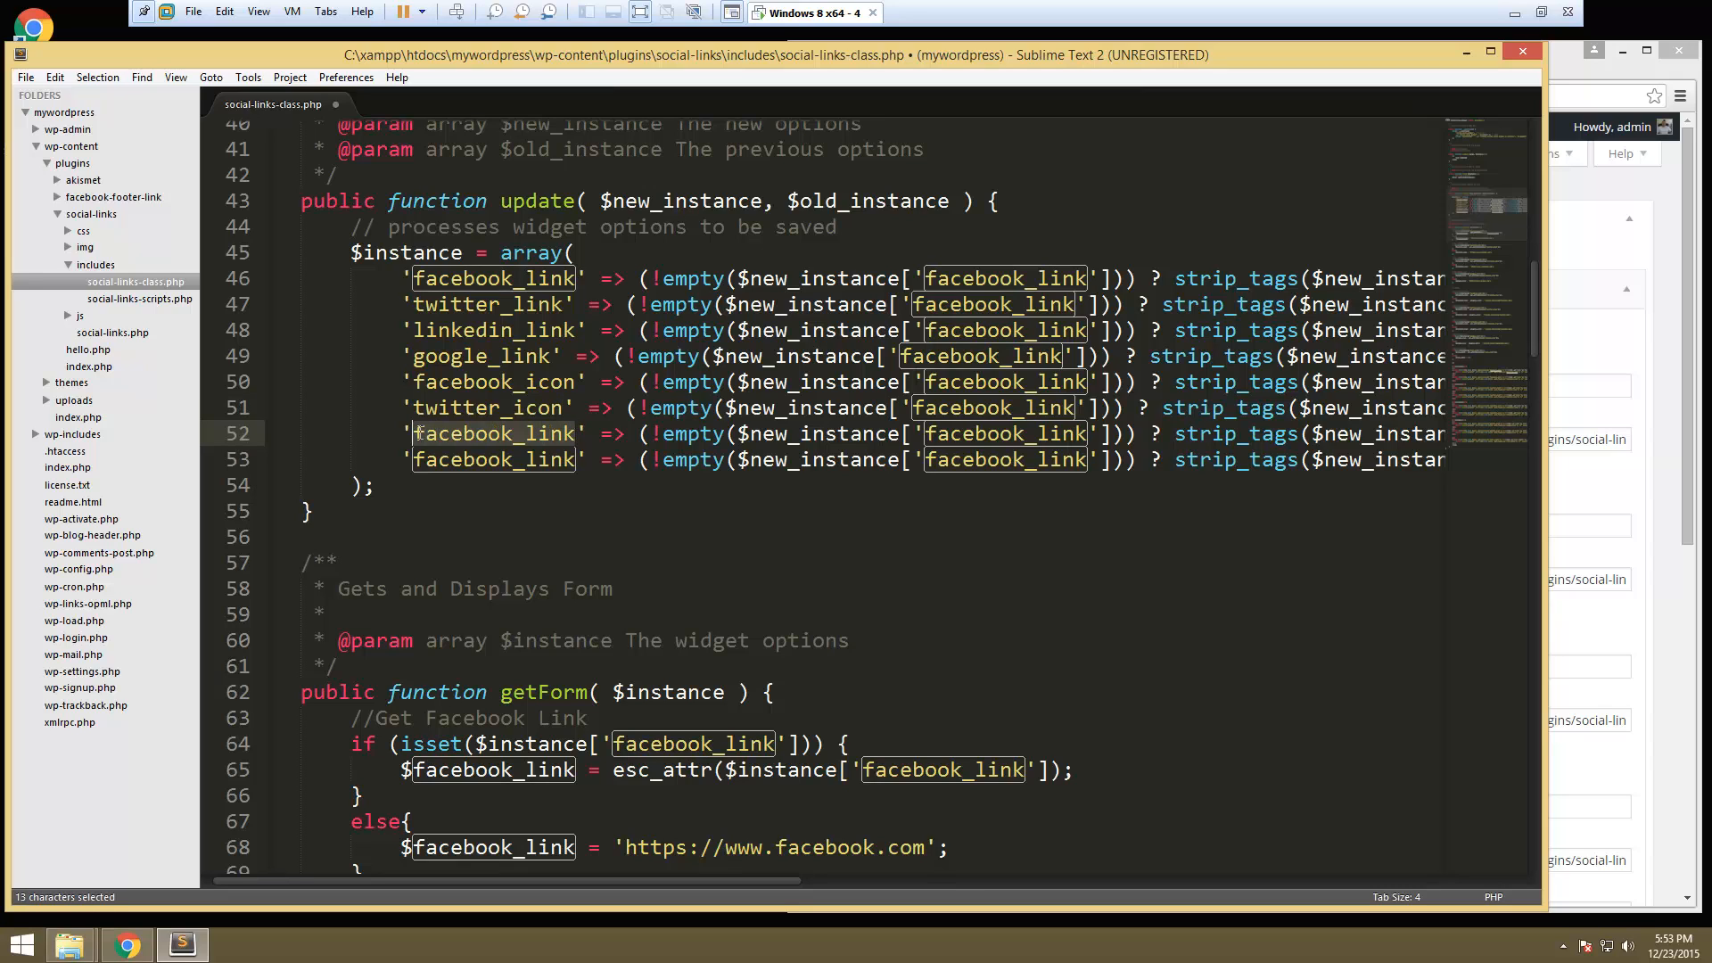
text(linked)
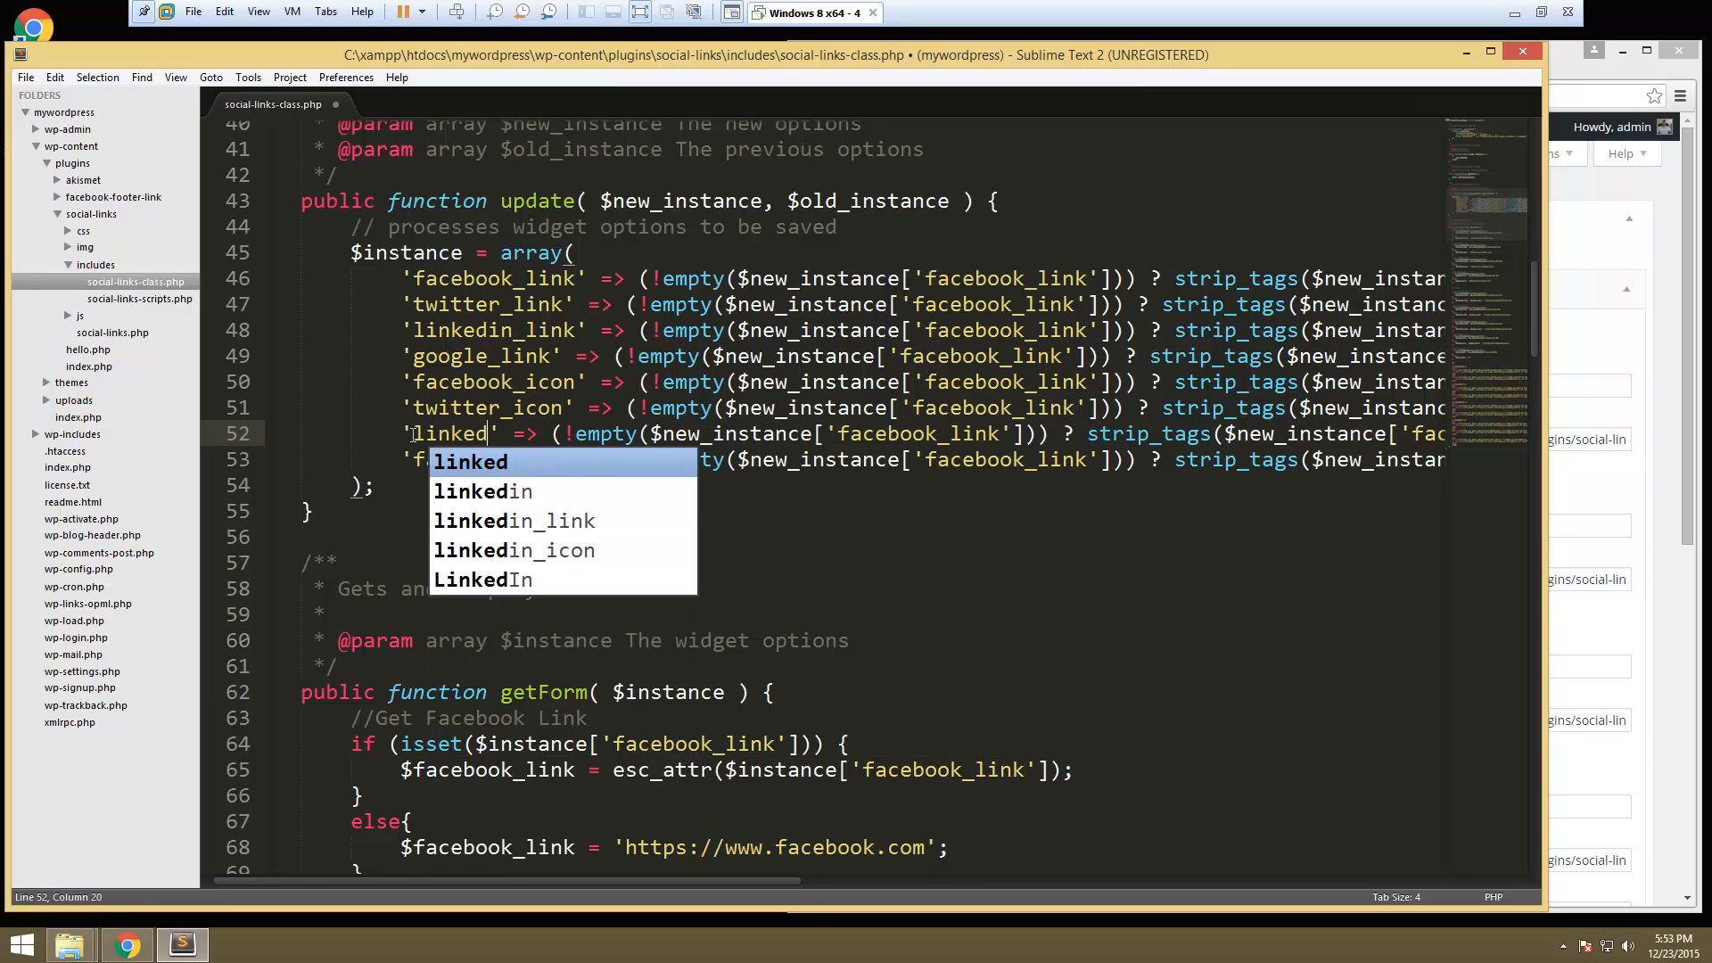
text(in_icon)
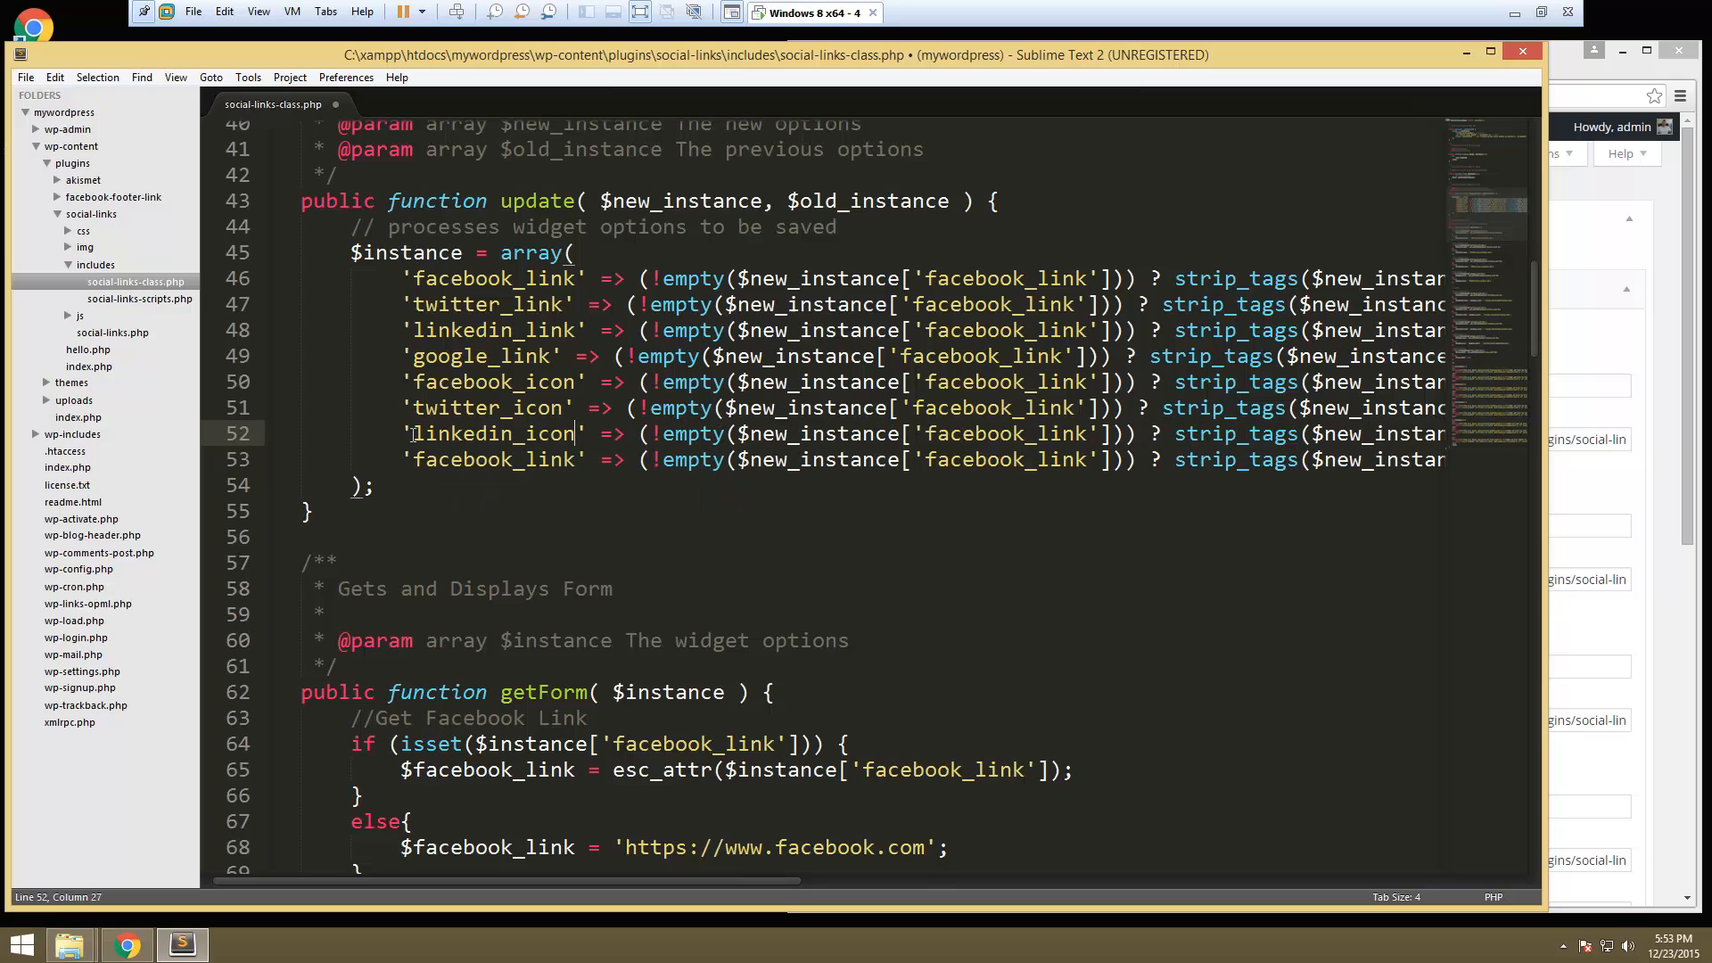
drag(575, 459, 413, 459)
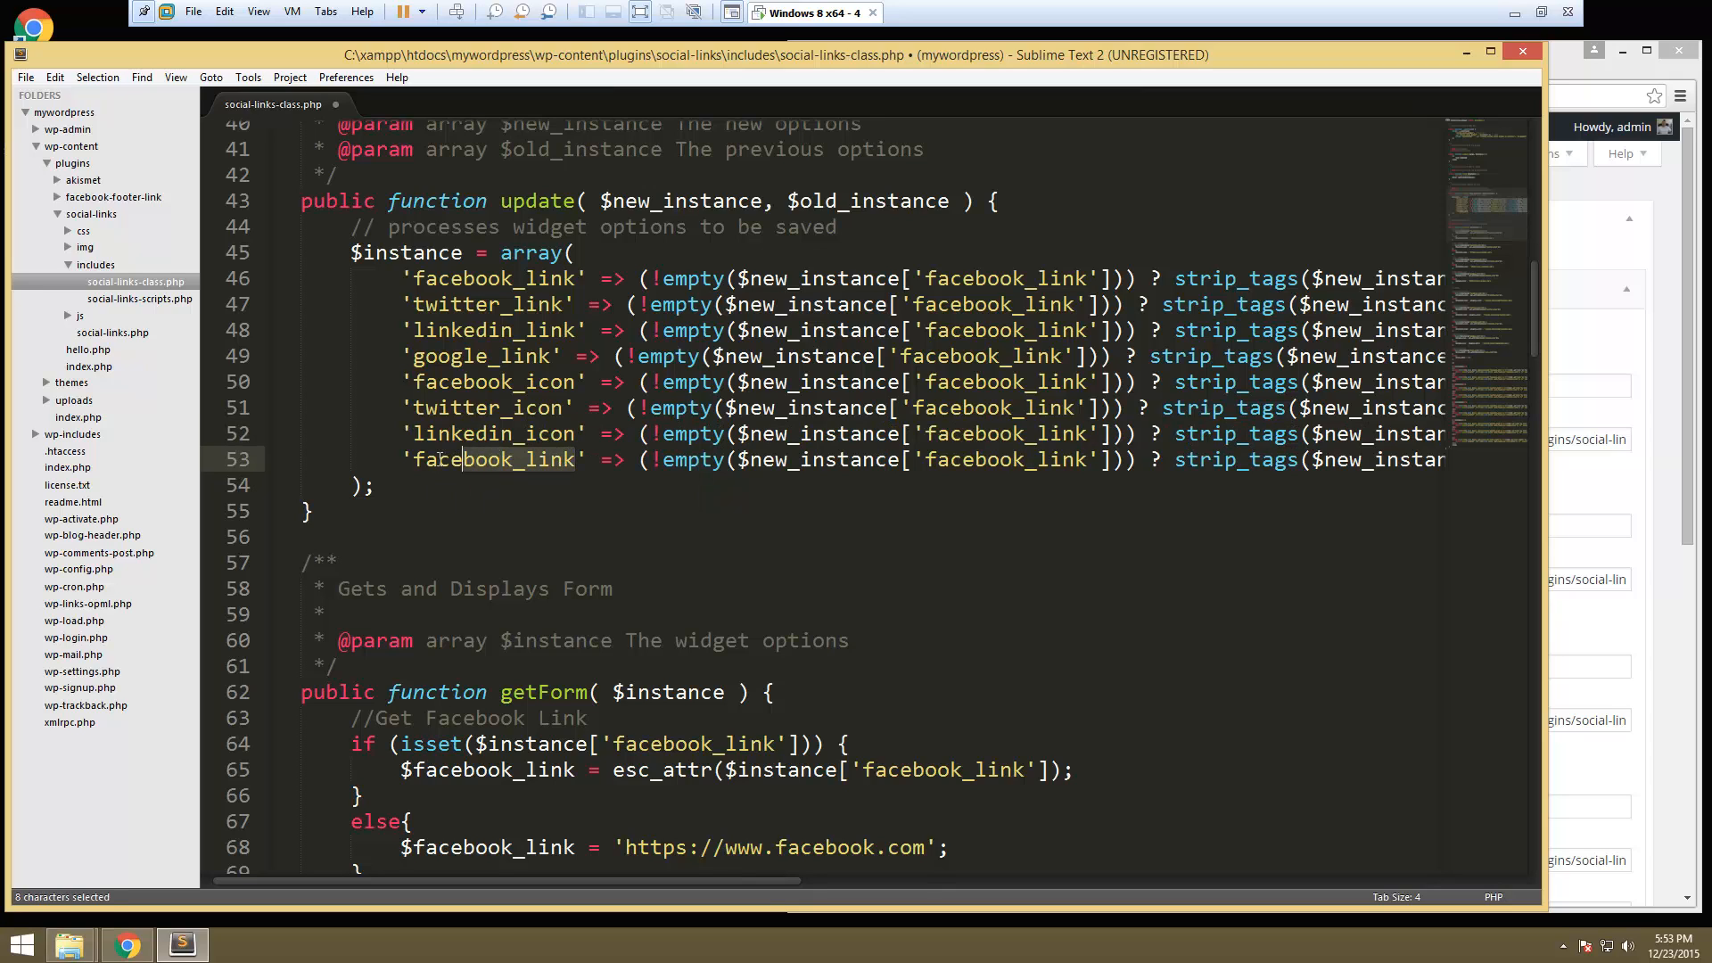
text(g)
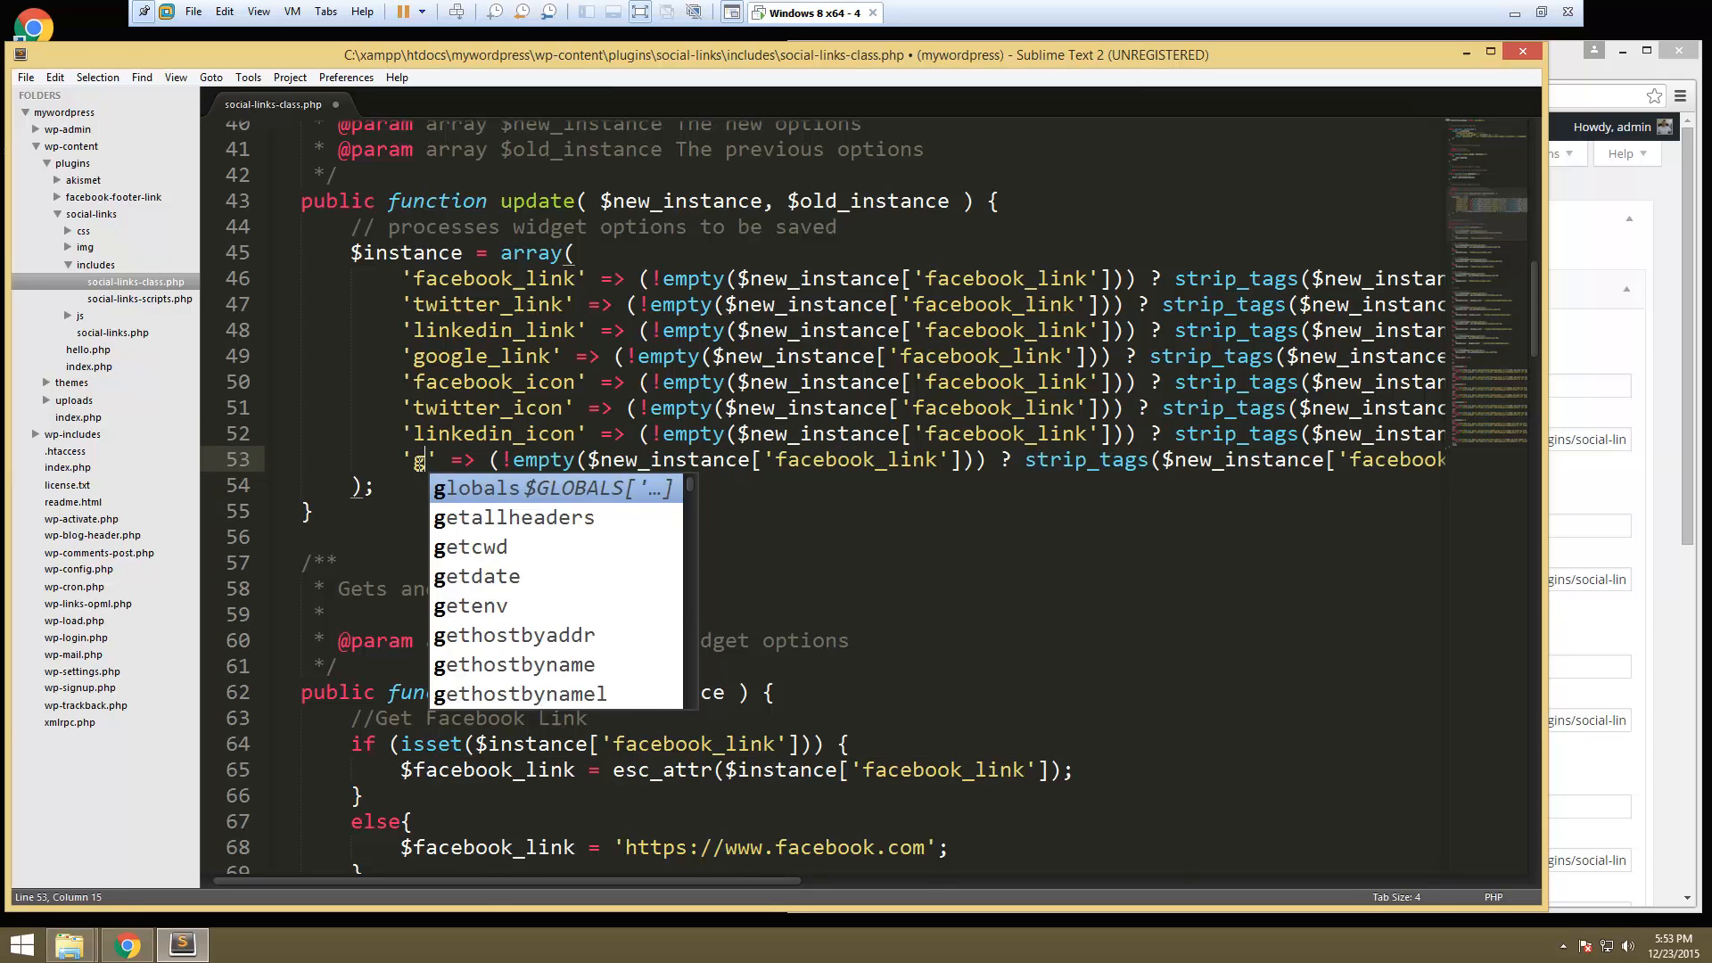
text(oogle_icon)
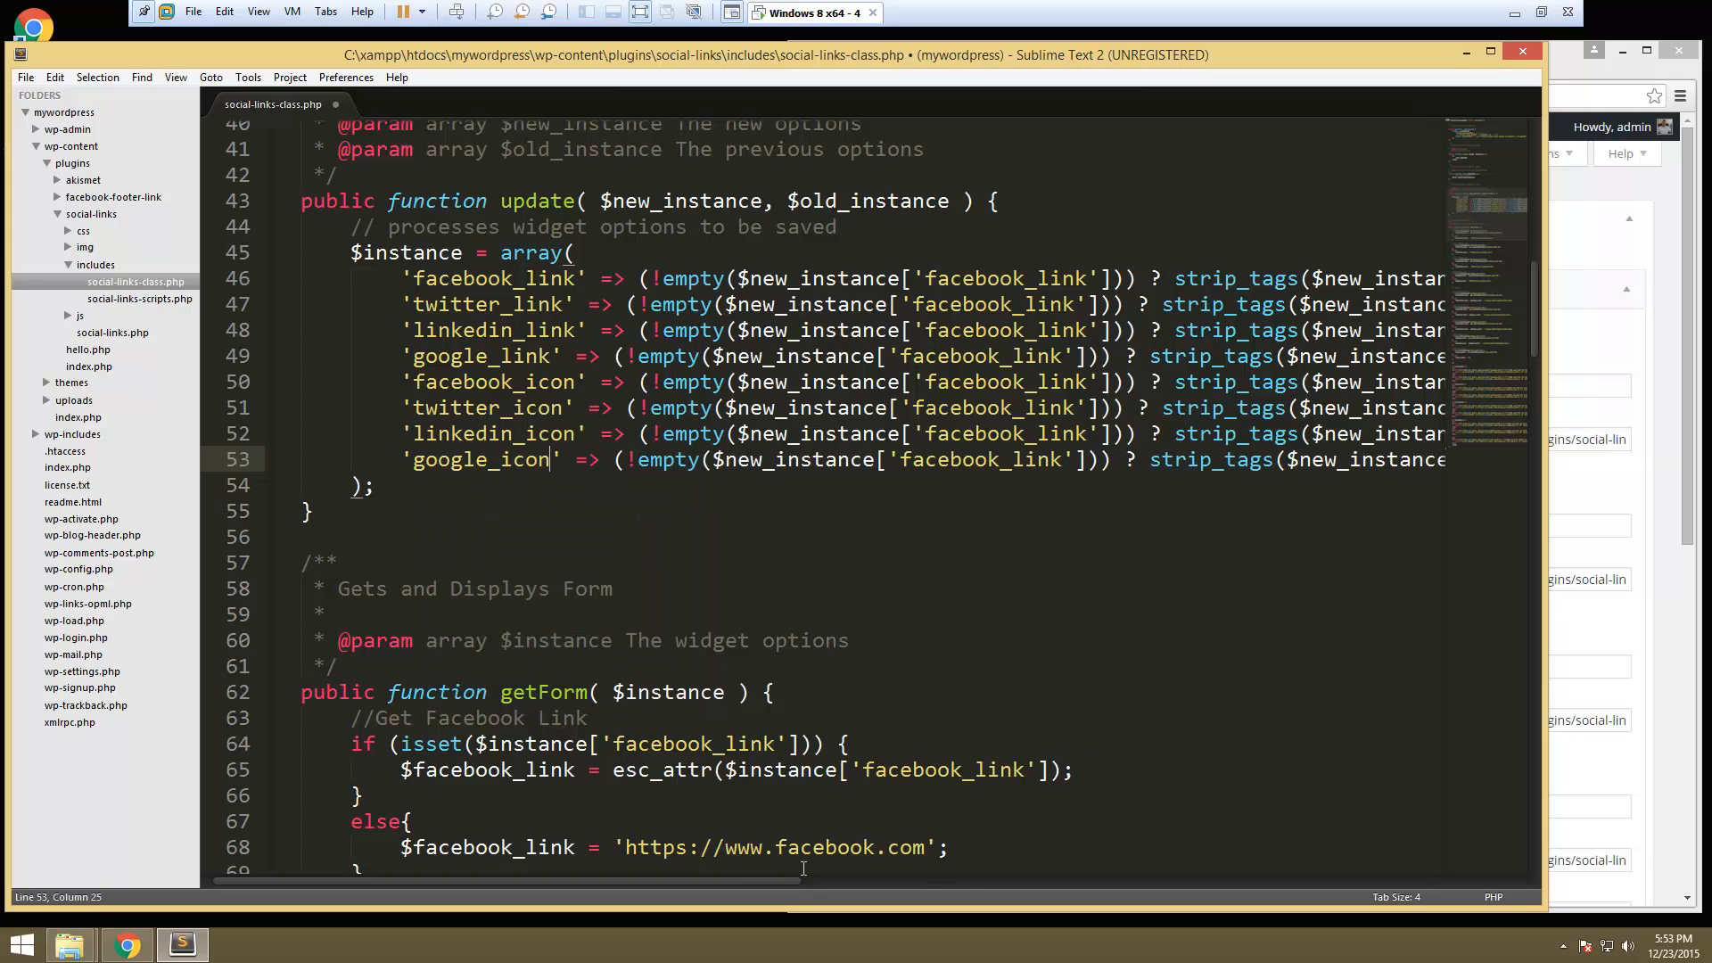
drag(787, 884, 1048, 888)
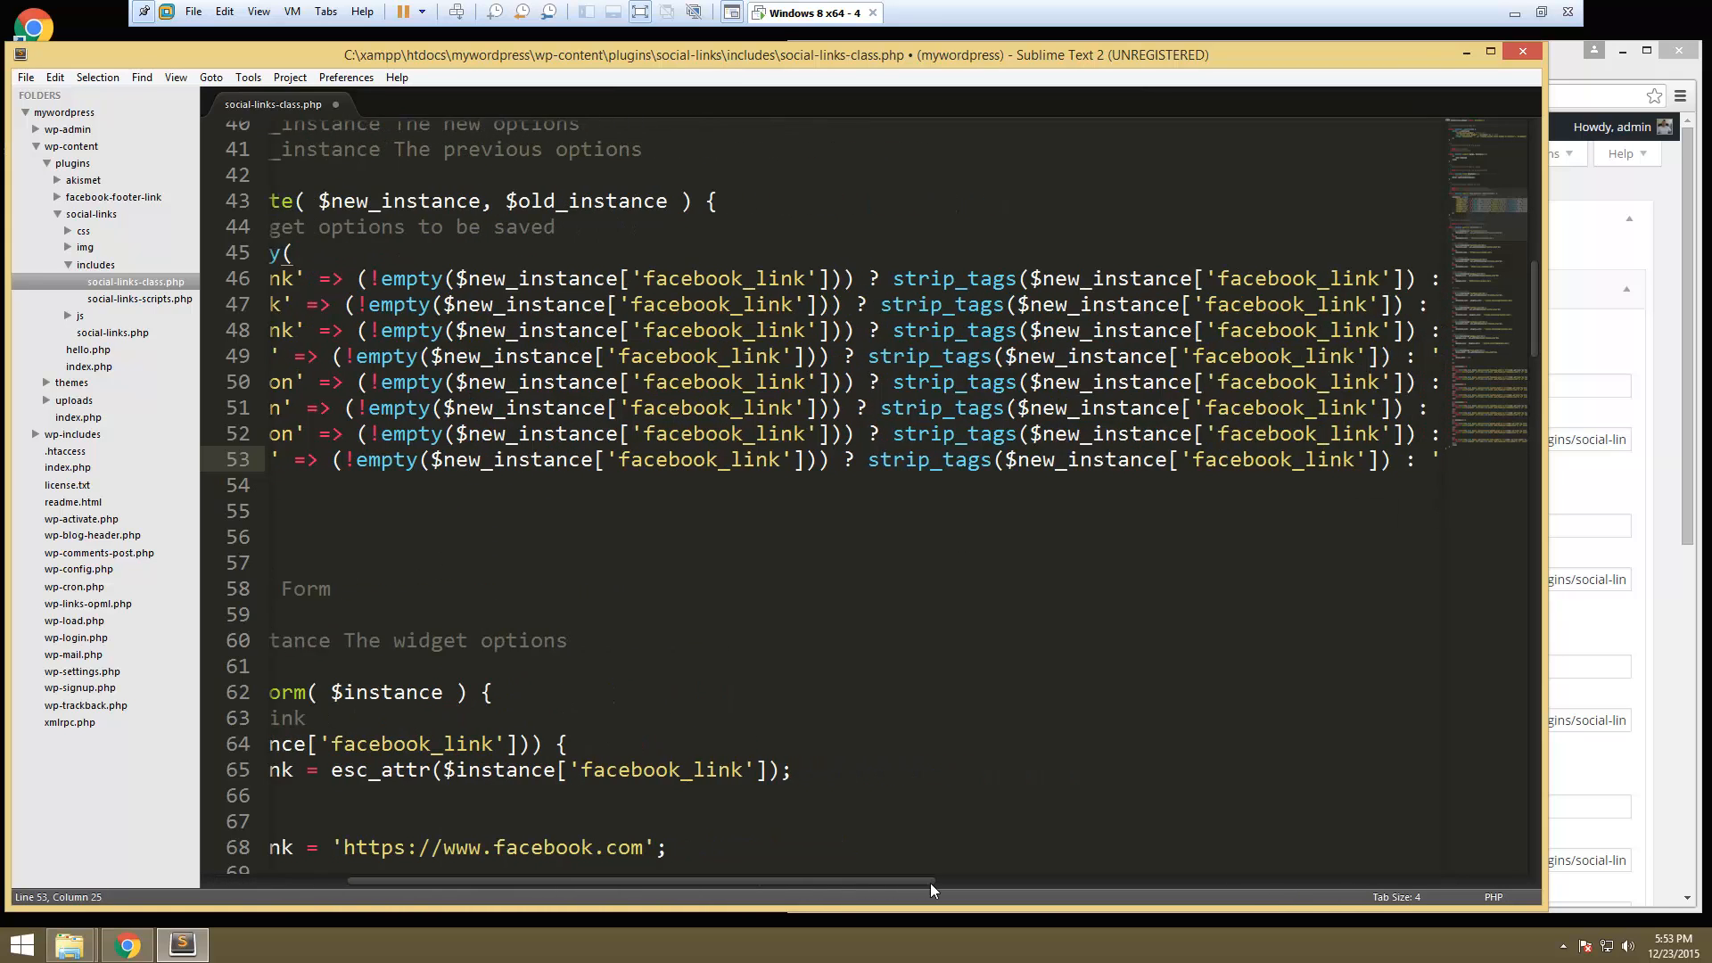
- Remove the stray line after line 53 and rekey its last entry from google_icon to icon_width
click(1214, 460)
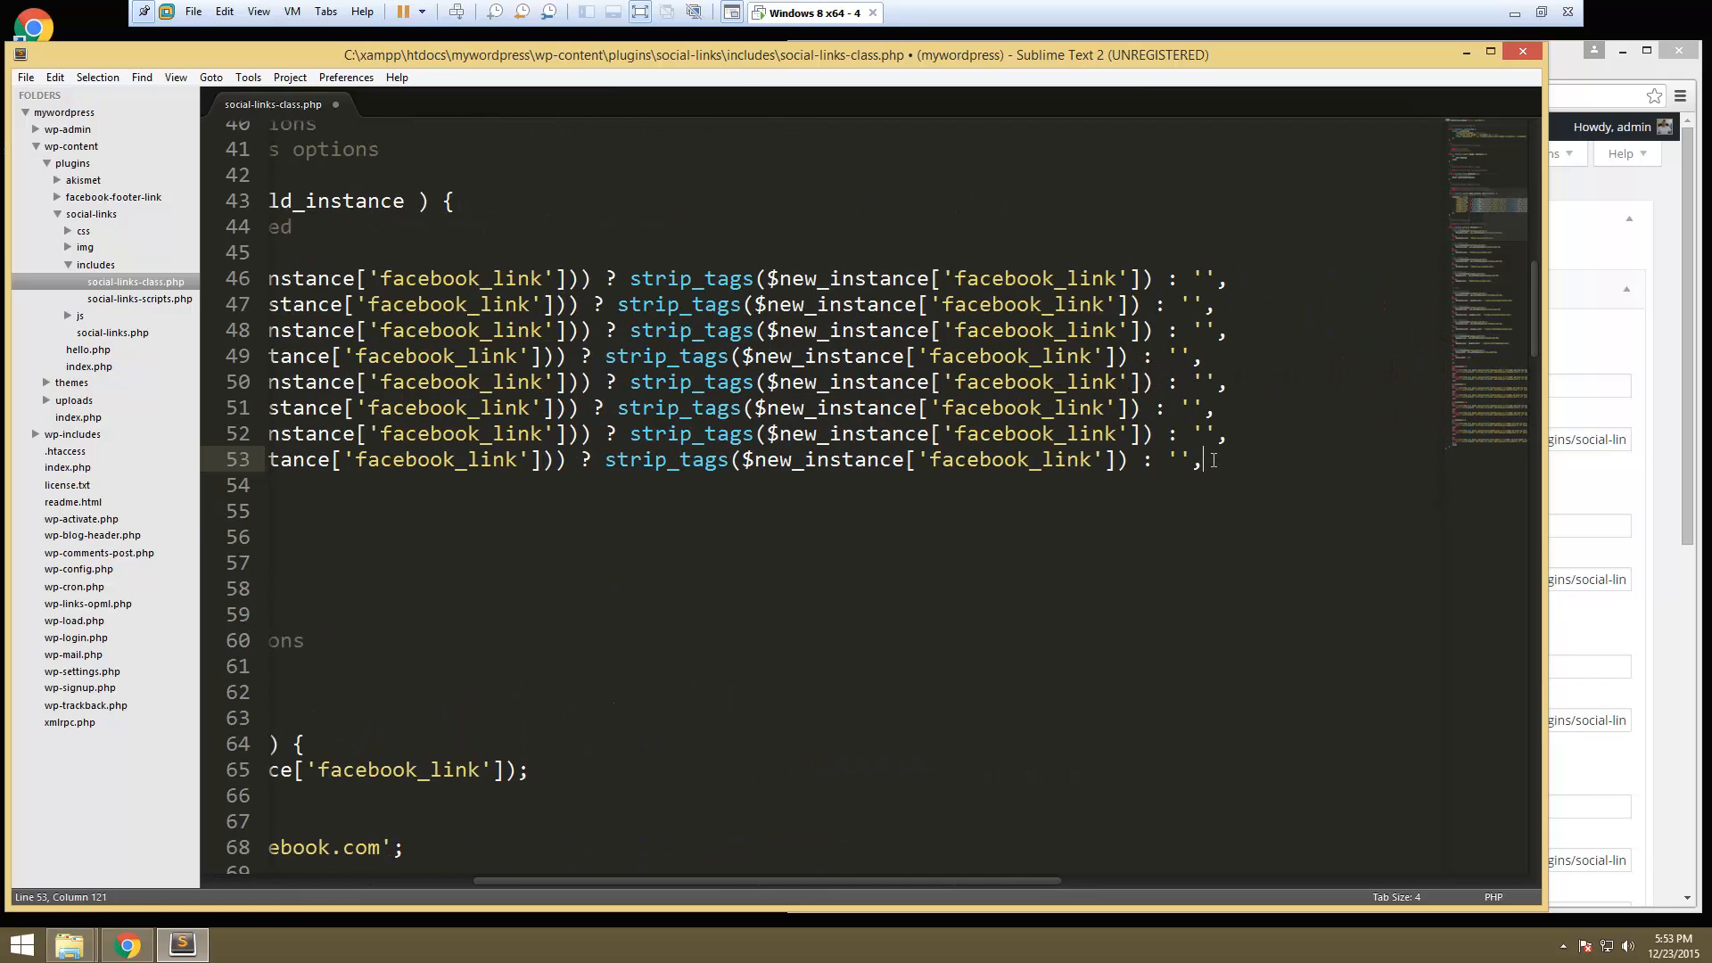
key(Return)
key(BackSpace)
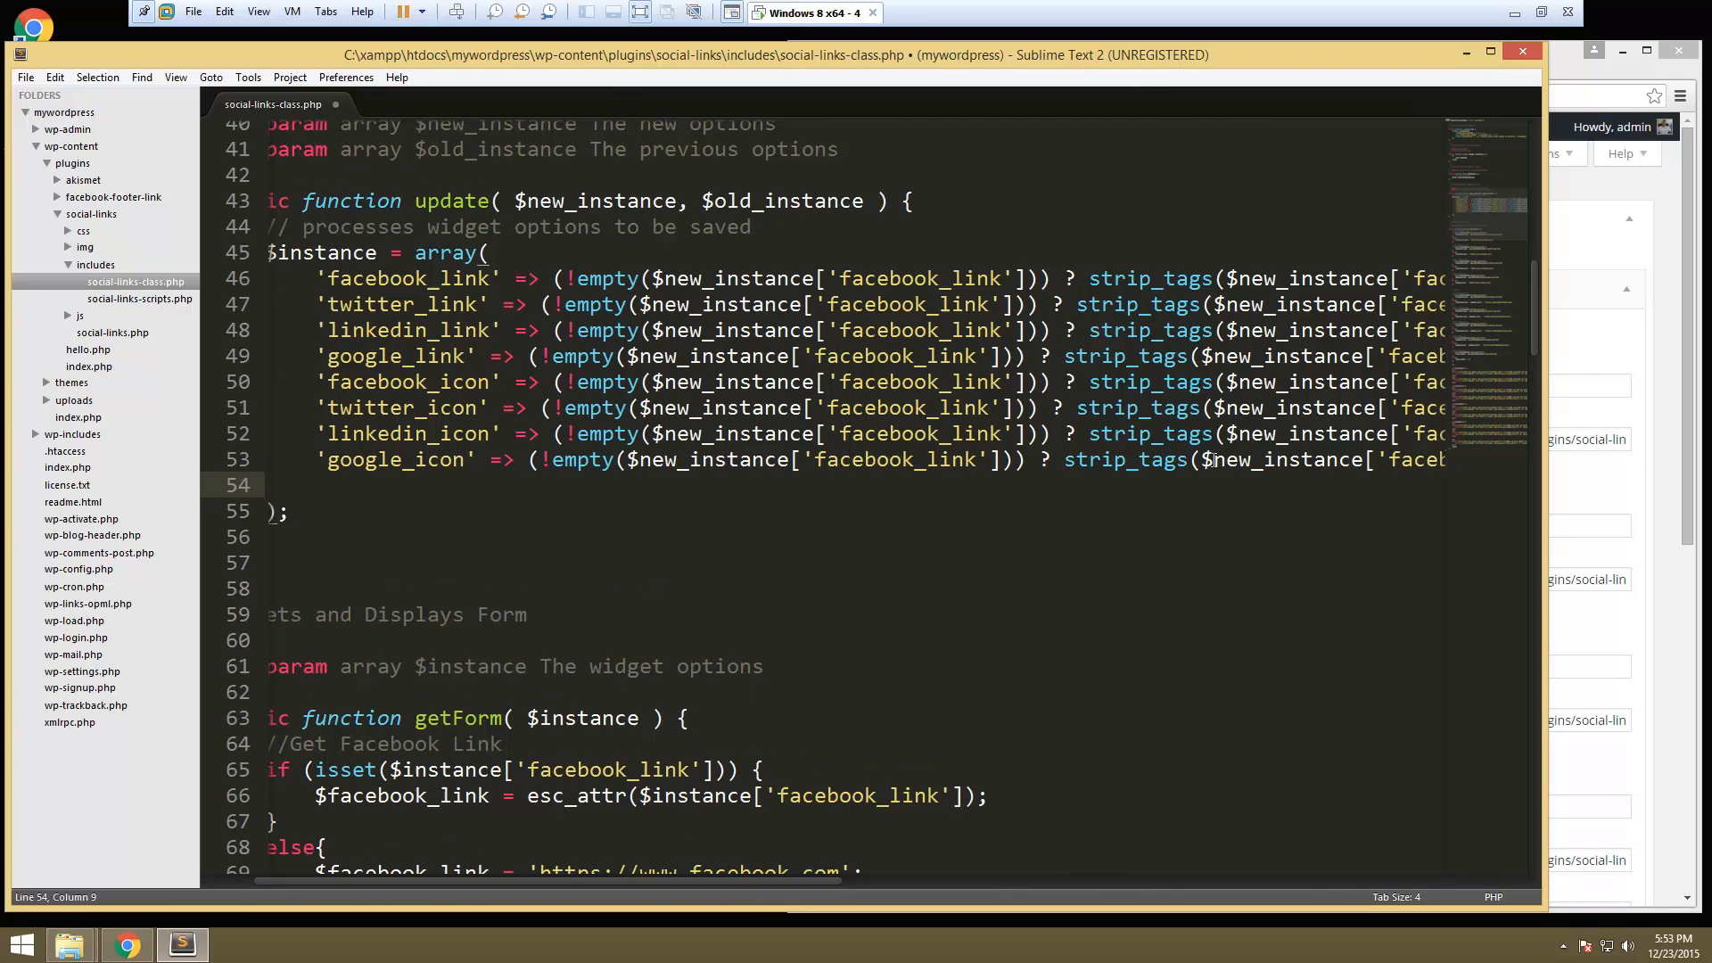
key(BackSpace)
key(BackSpace)
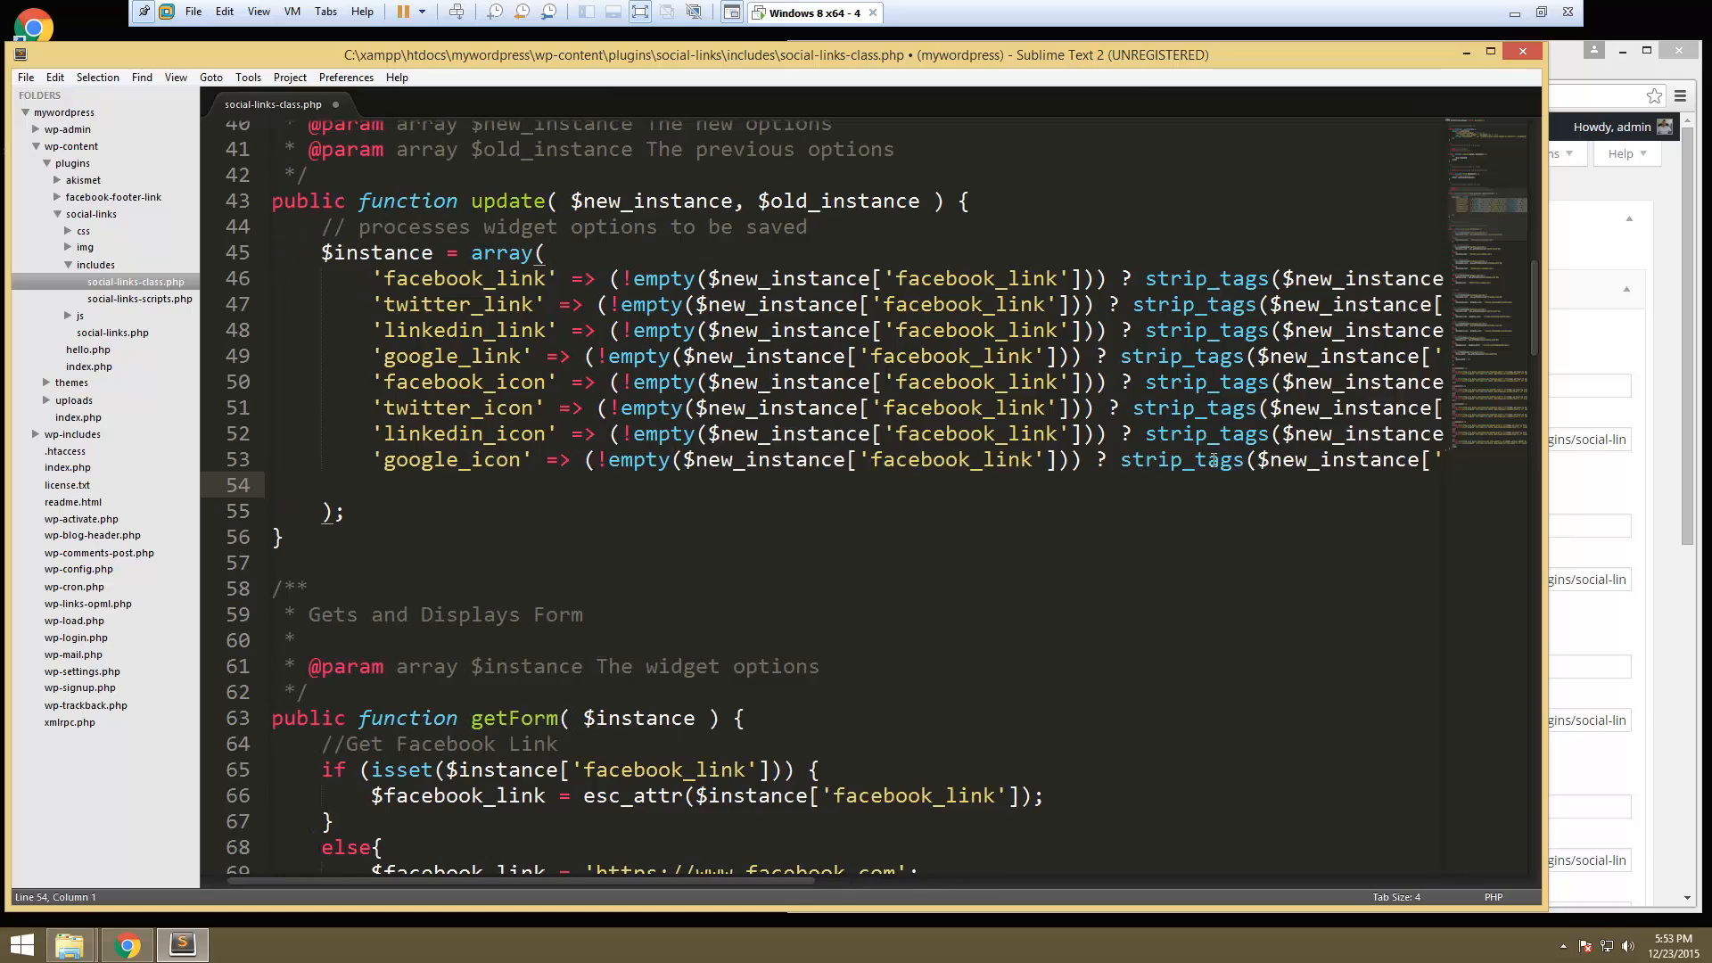
key(BackSpace)
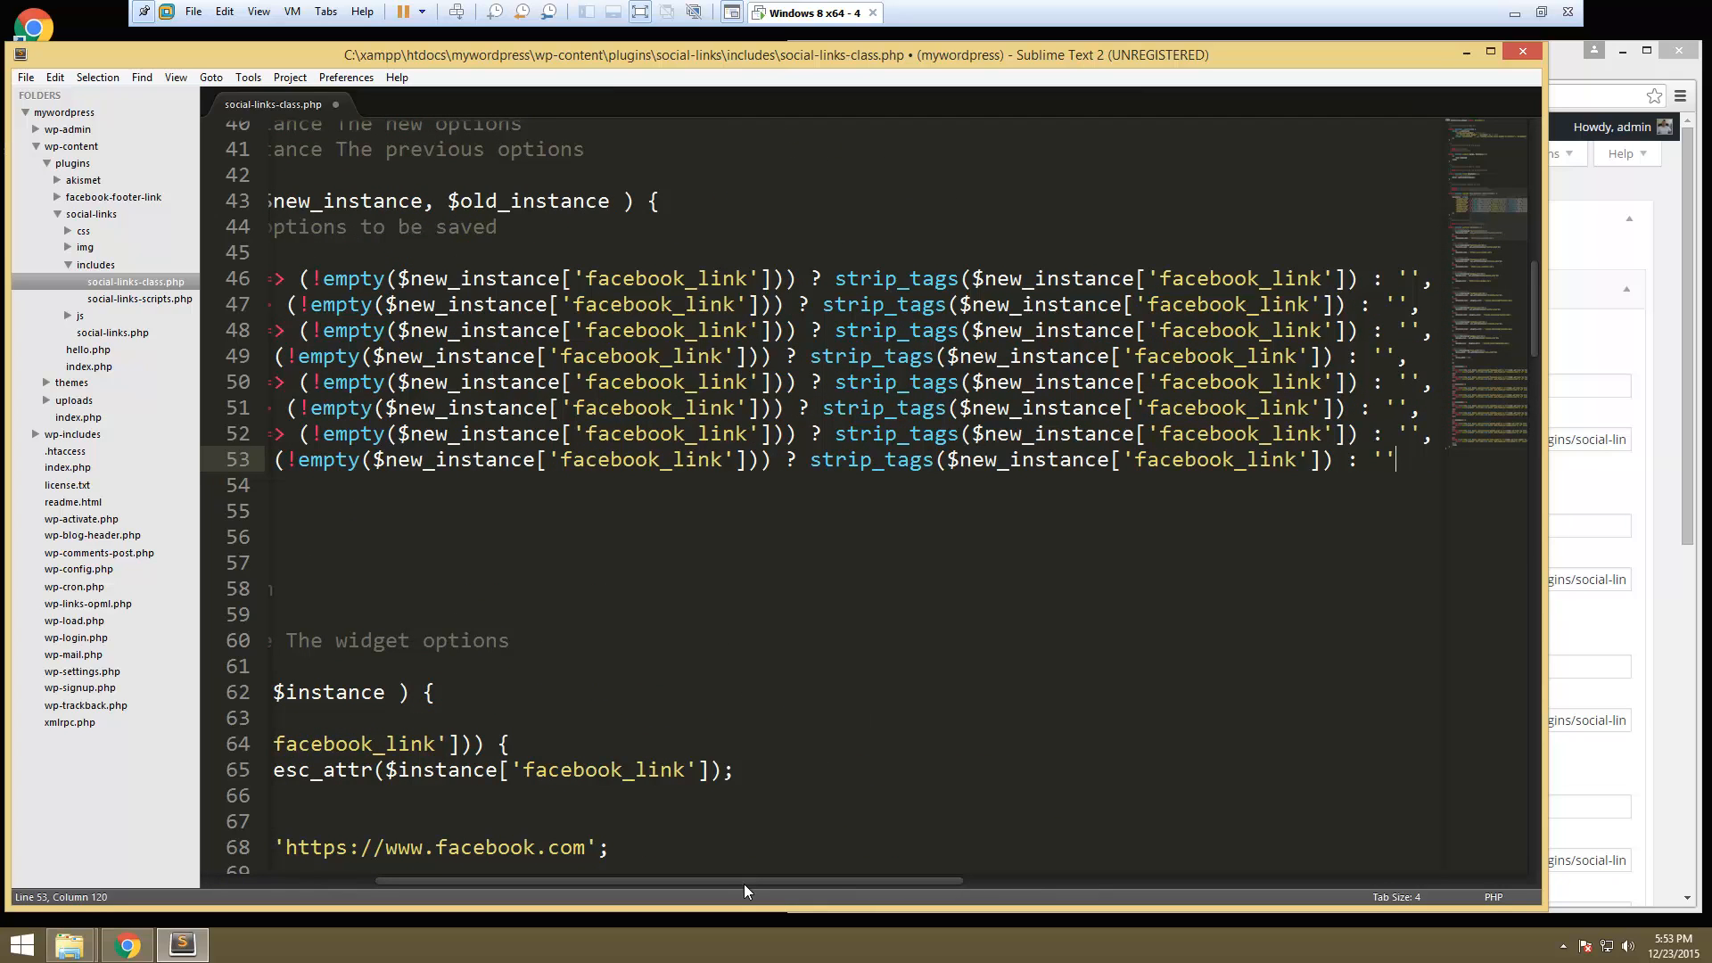
drag(743, 885, 566, 878)
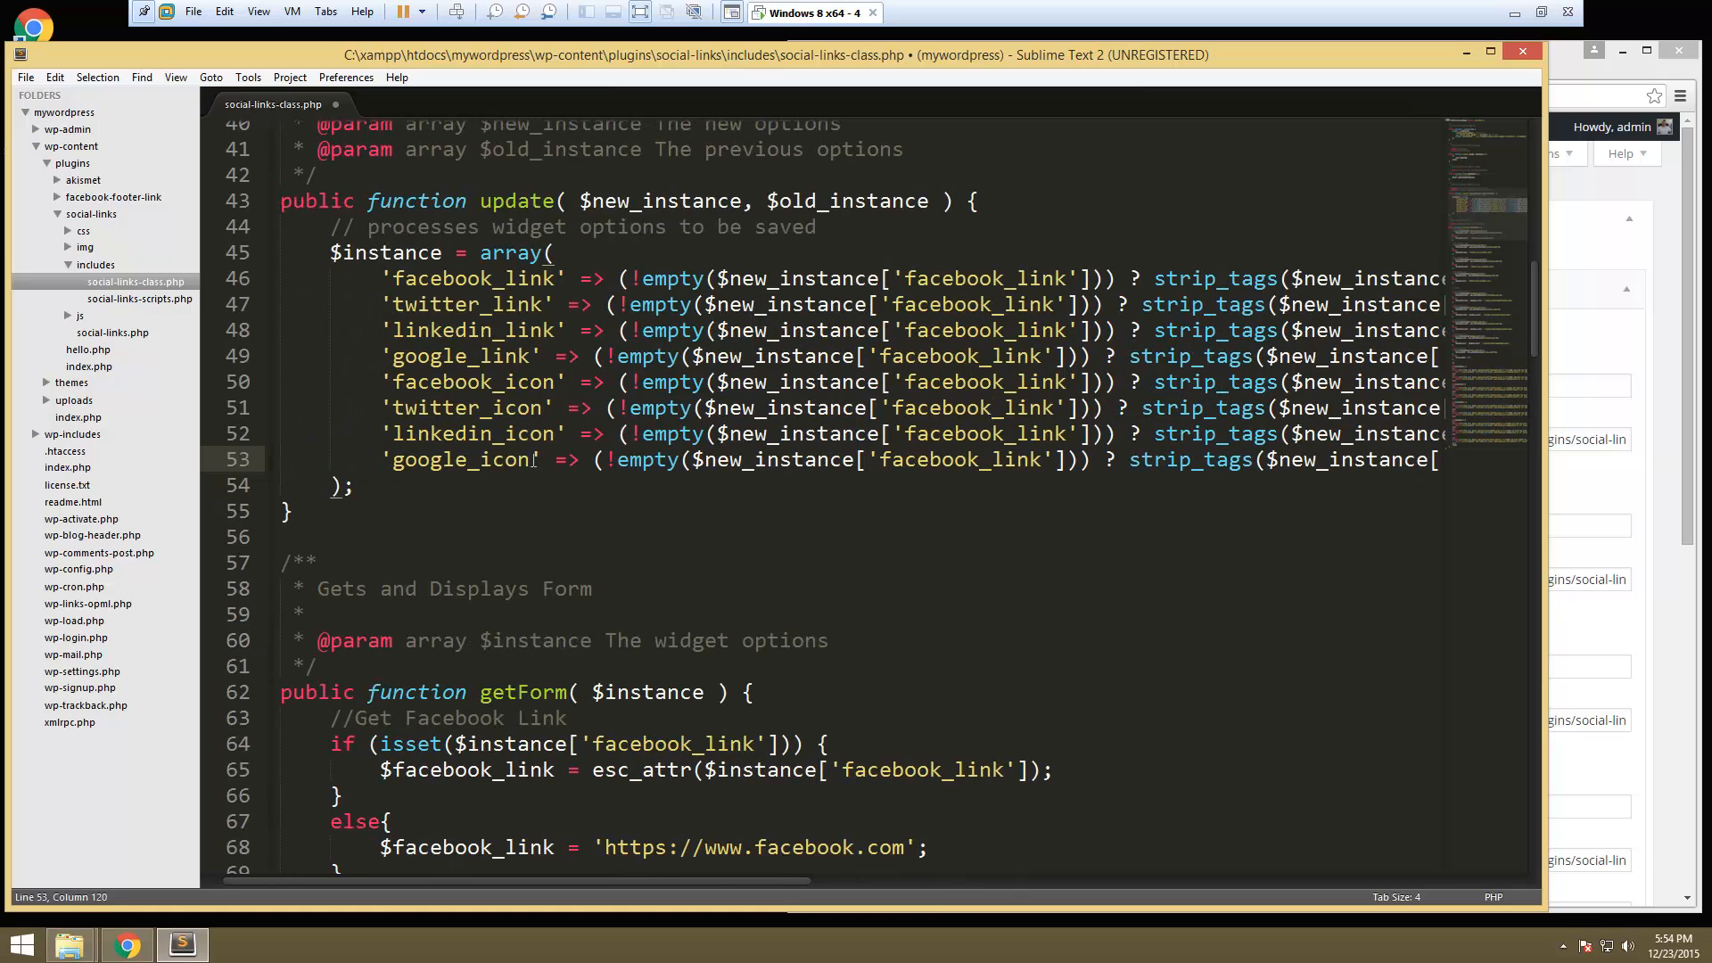
drag(534, 459, 393, 461)
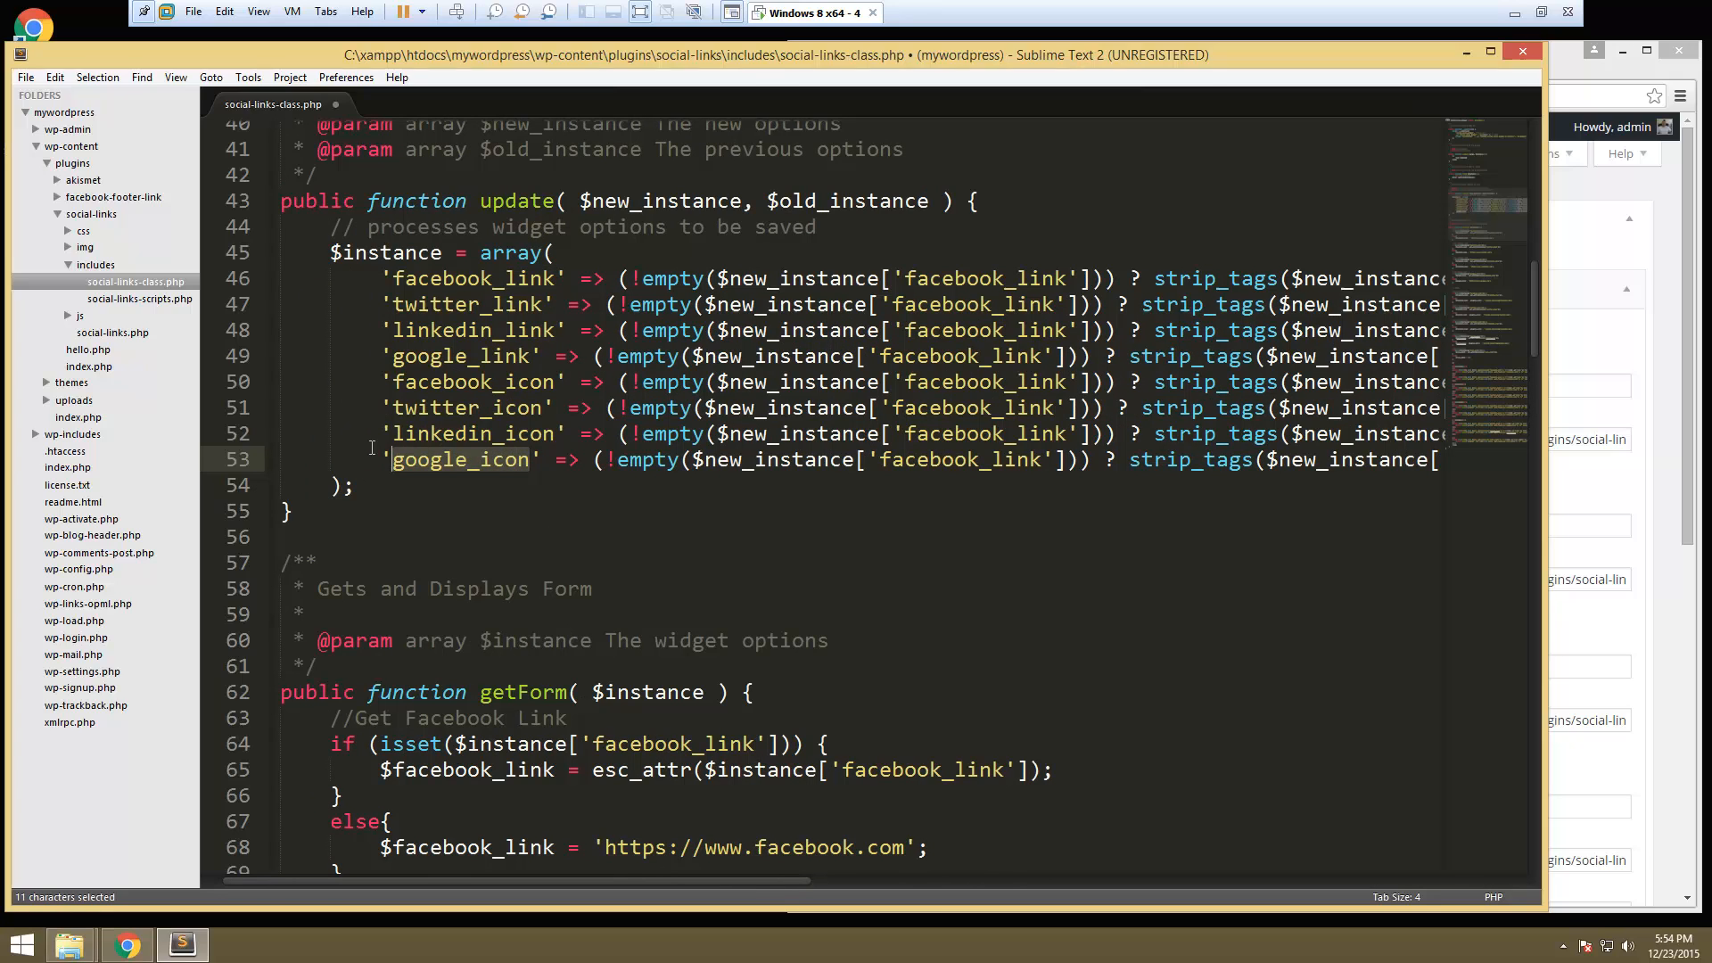
text(icon_wi)
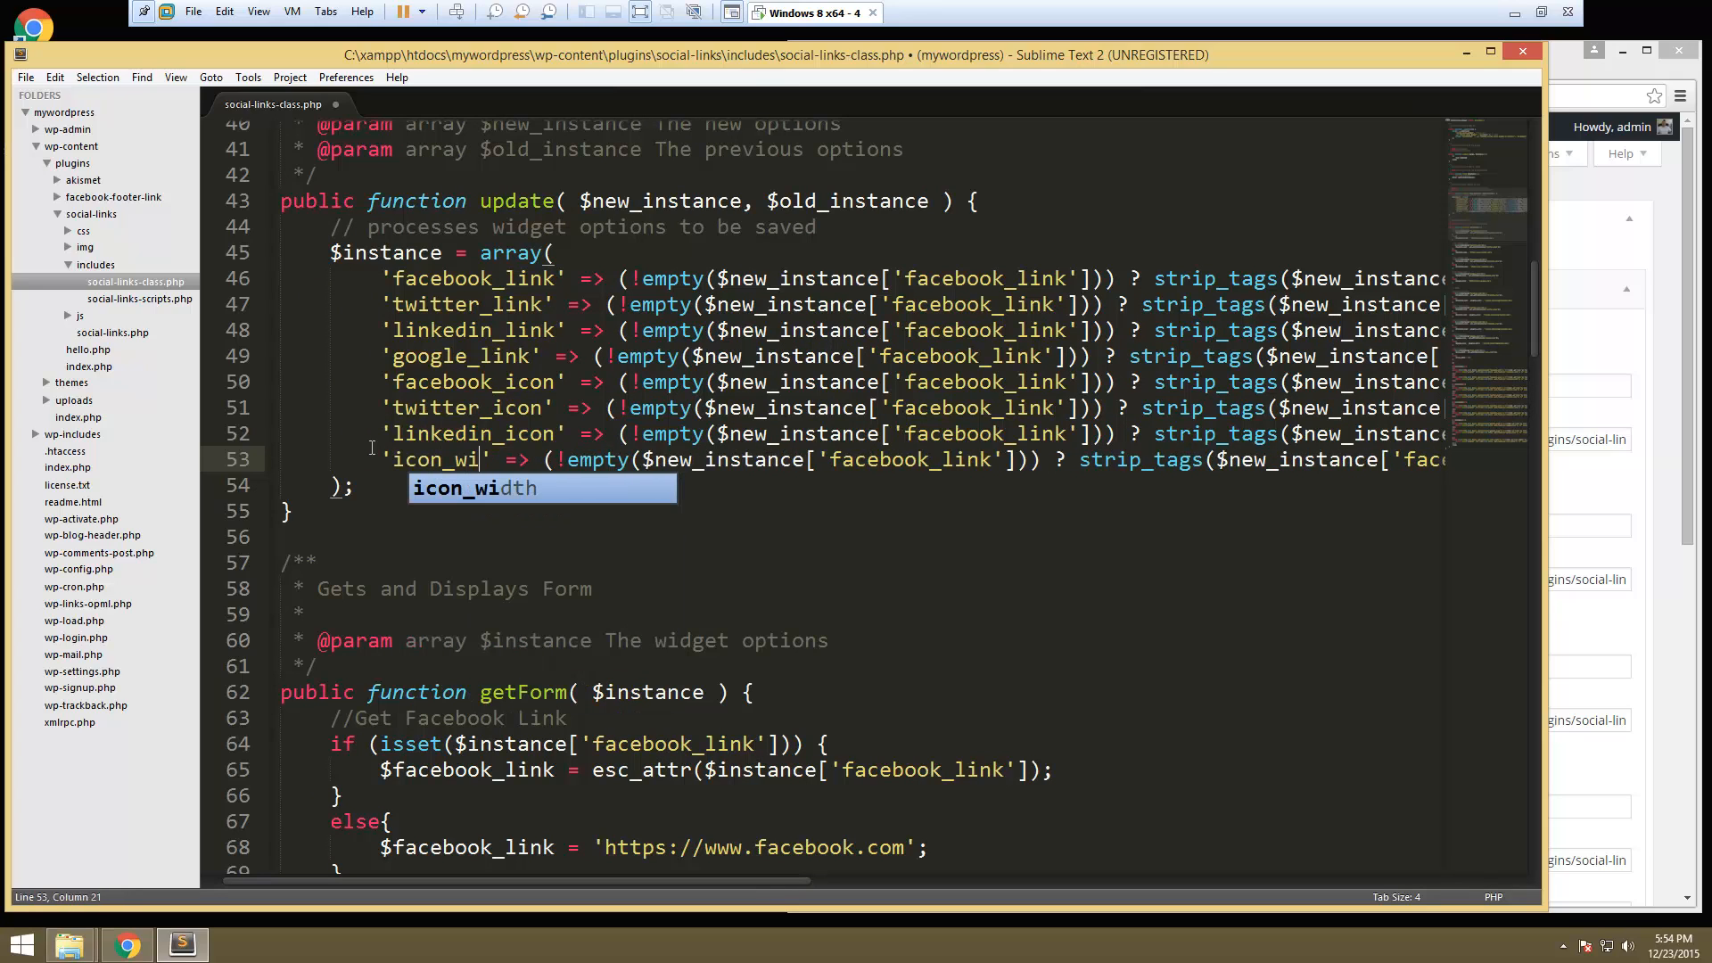
text(dth)
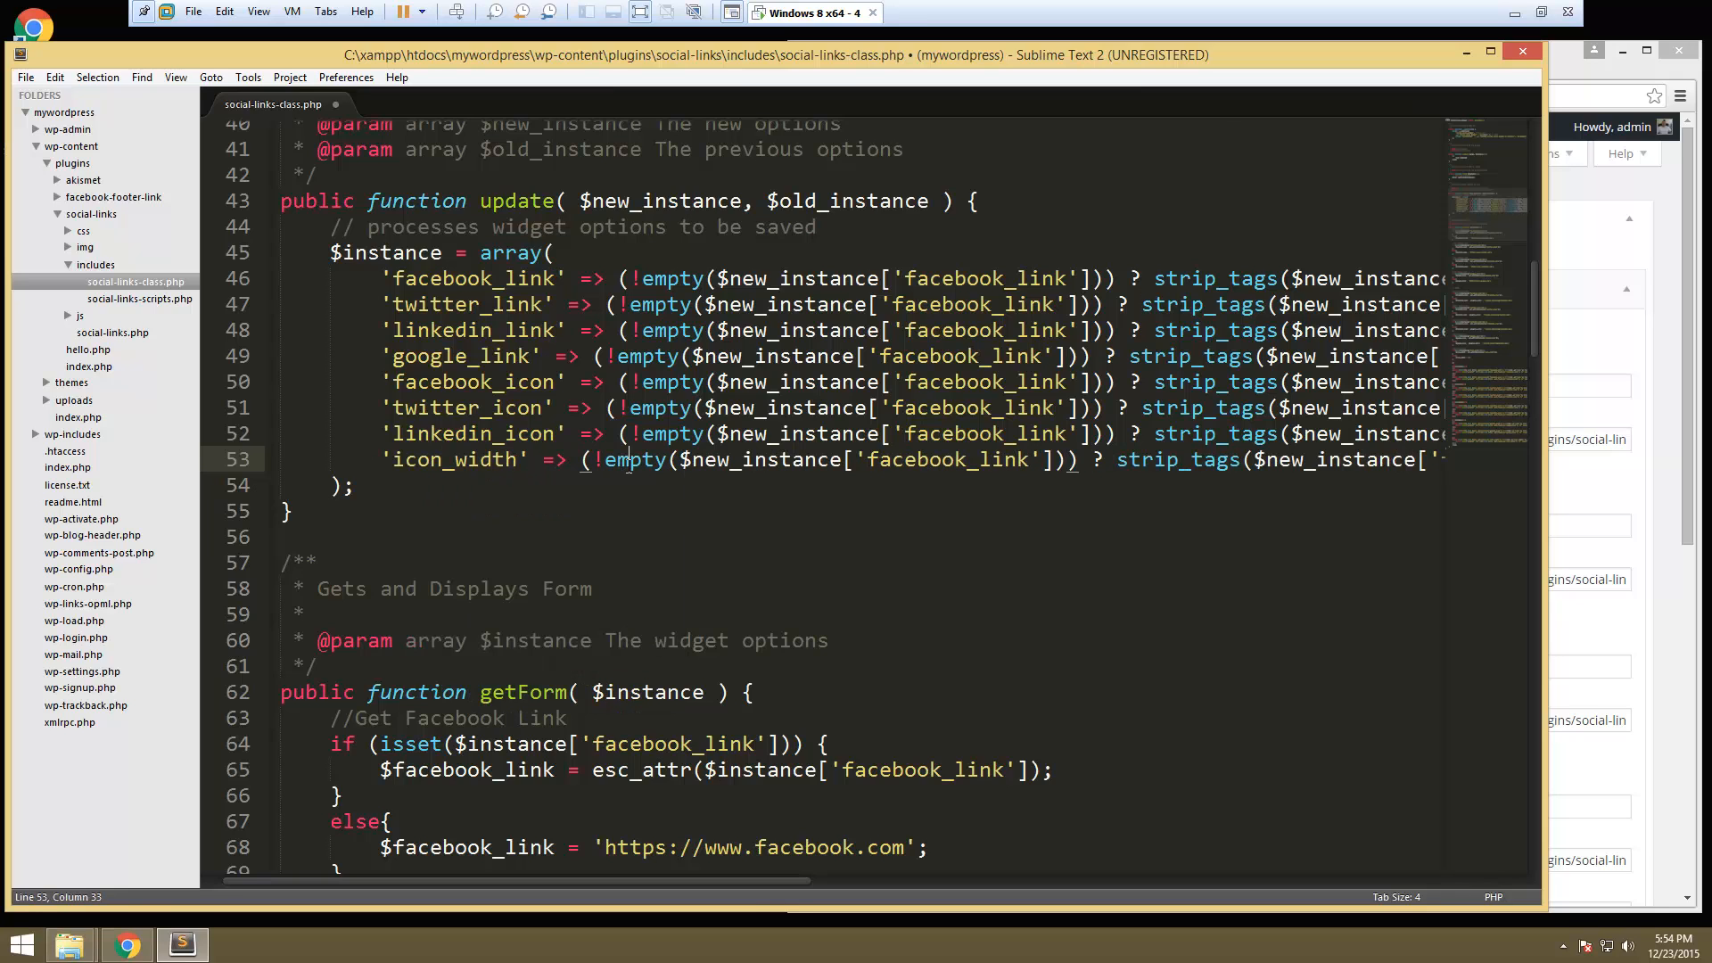
scroll(629, 462, down, 3)
scroll(628, 461, down, 2)
scroll(628, 468, down, 3)
scroll(631, 475, down, 3)
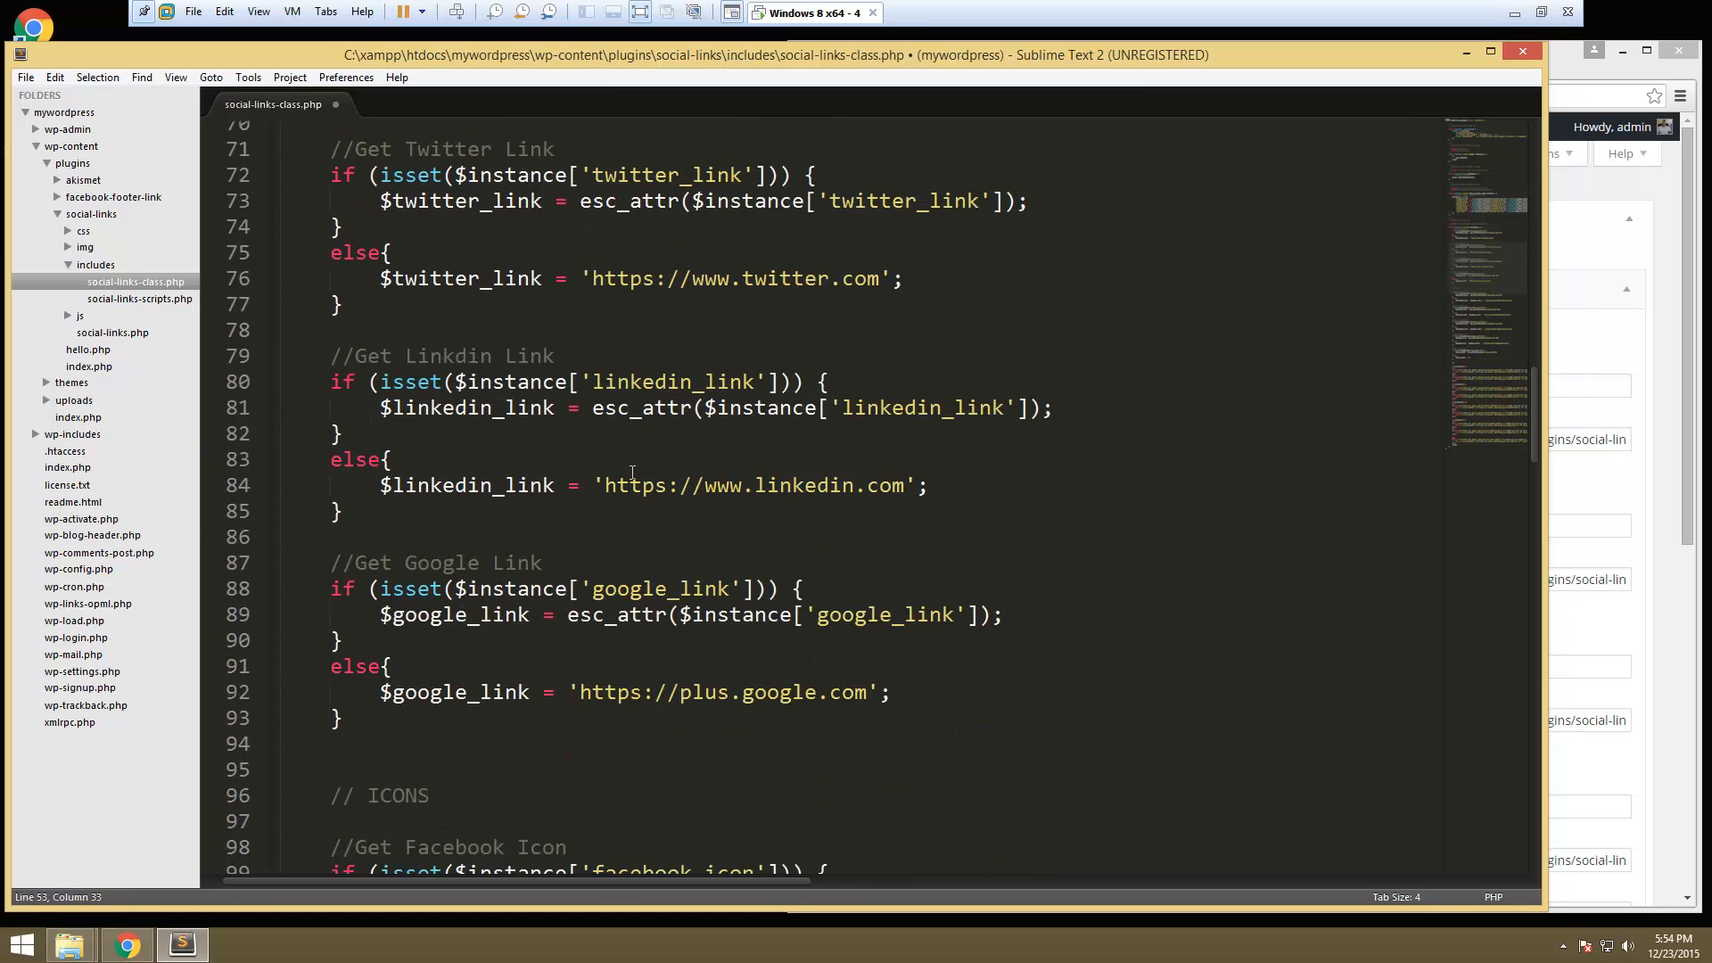
scroll(632, 475, down, 1)
scroll(631, 471, down, 1)
scroll(631, 471, down, 2)
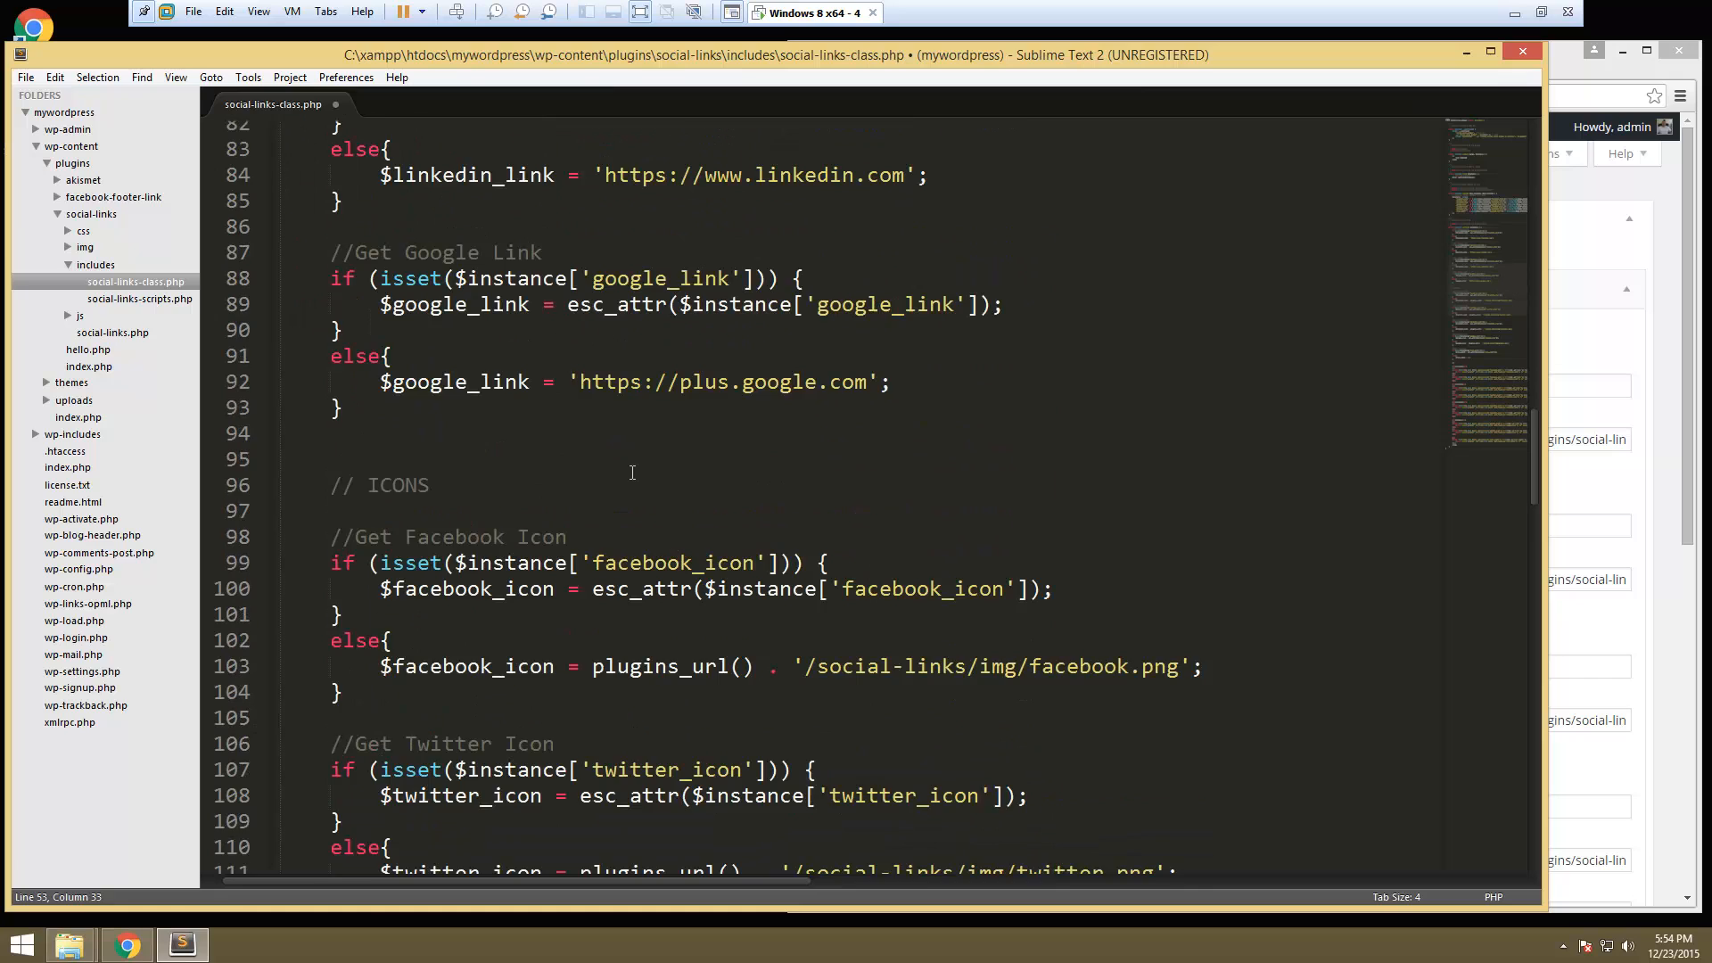
scroll(632, 471, down, 2)
scroll(631, 471, down, 2)
scroll(631, 472, down, 2)
scroll(632, 472, down, 4)
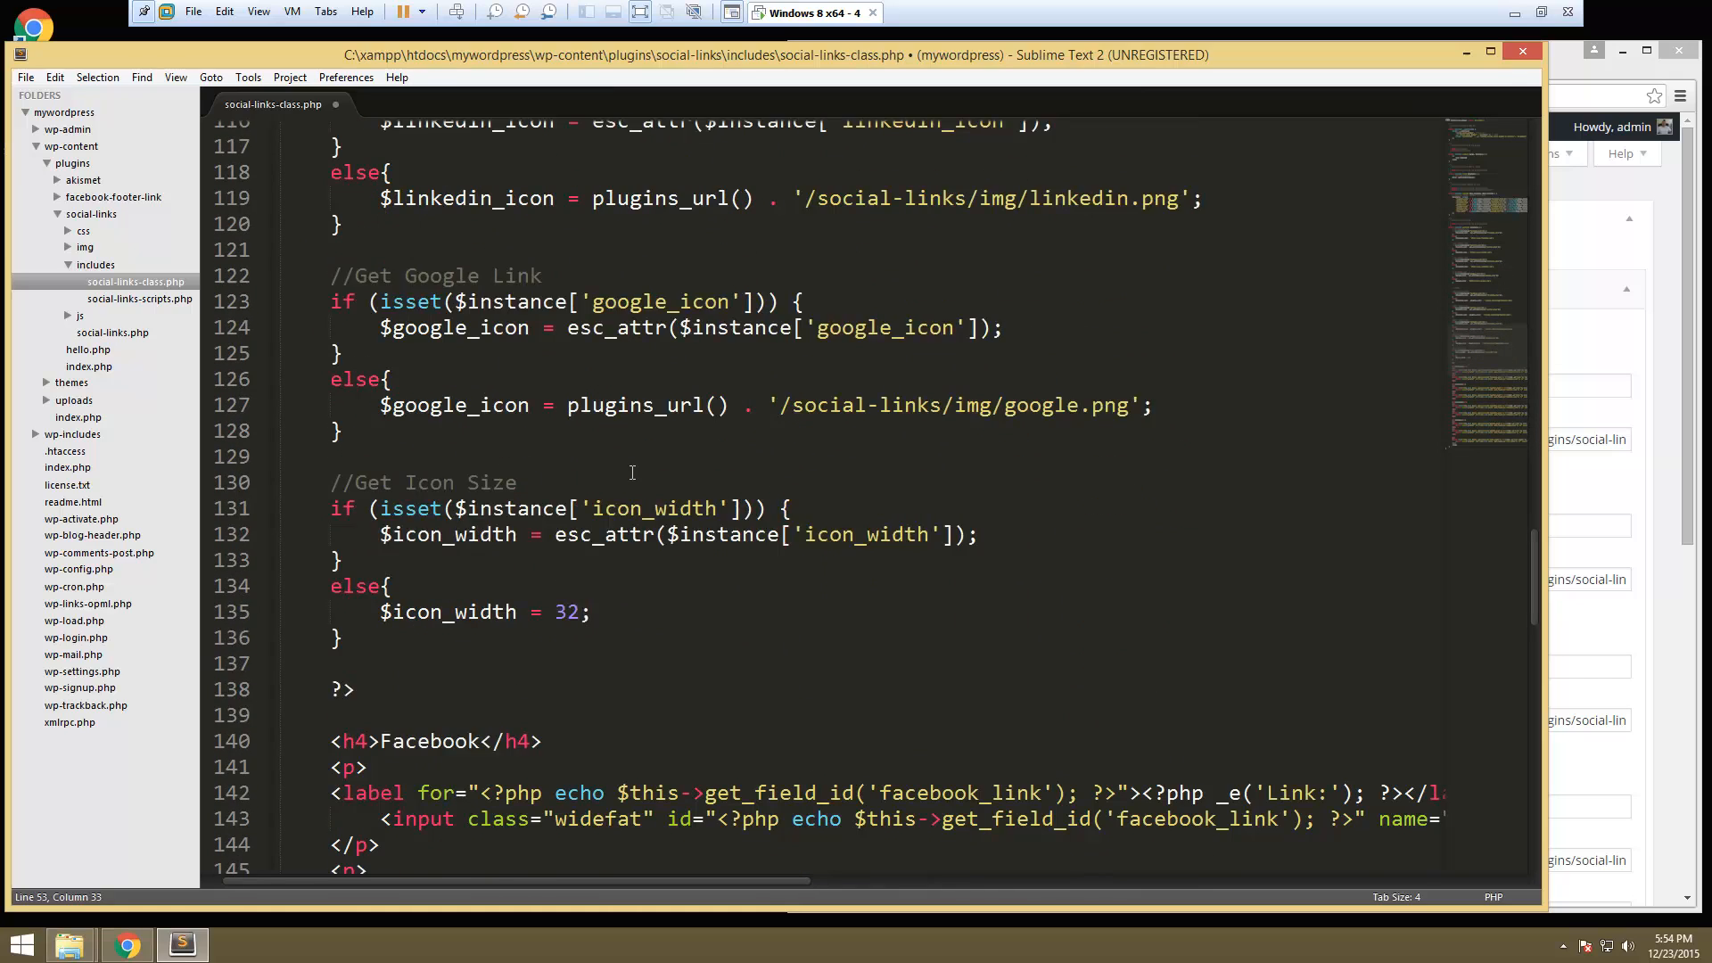
scroll(632, 471, down, 2)
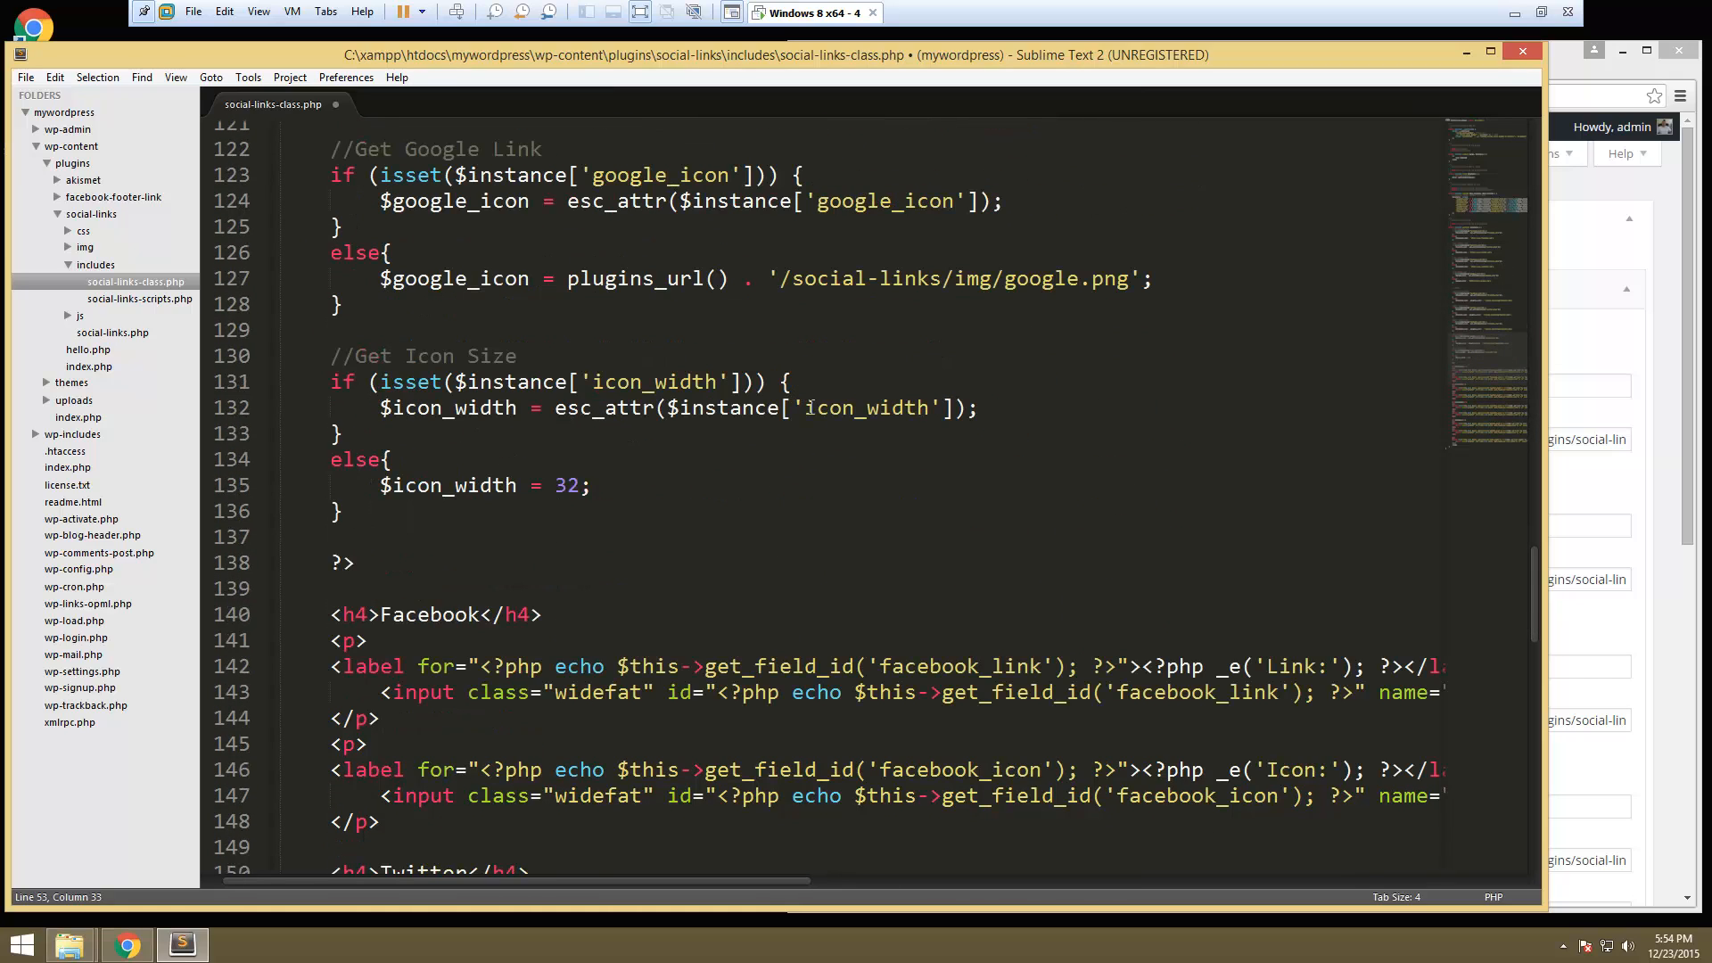
scroll(808, 407, down, 3)
scroll(814, 509, down, 4)
scroll(821, 612, down, 3)
scroll(820, 692, down, 2)
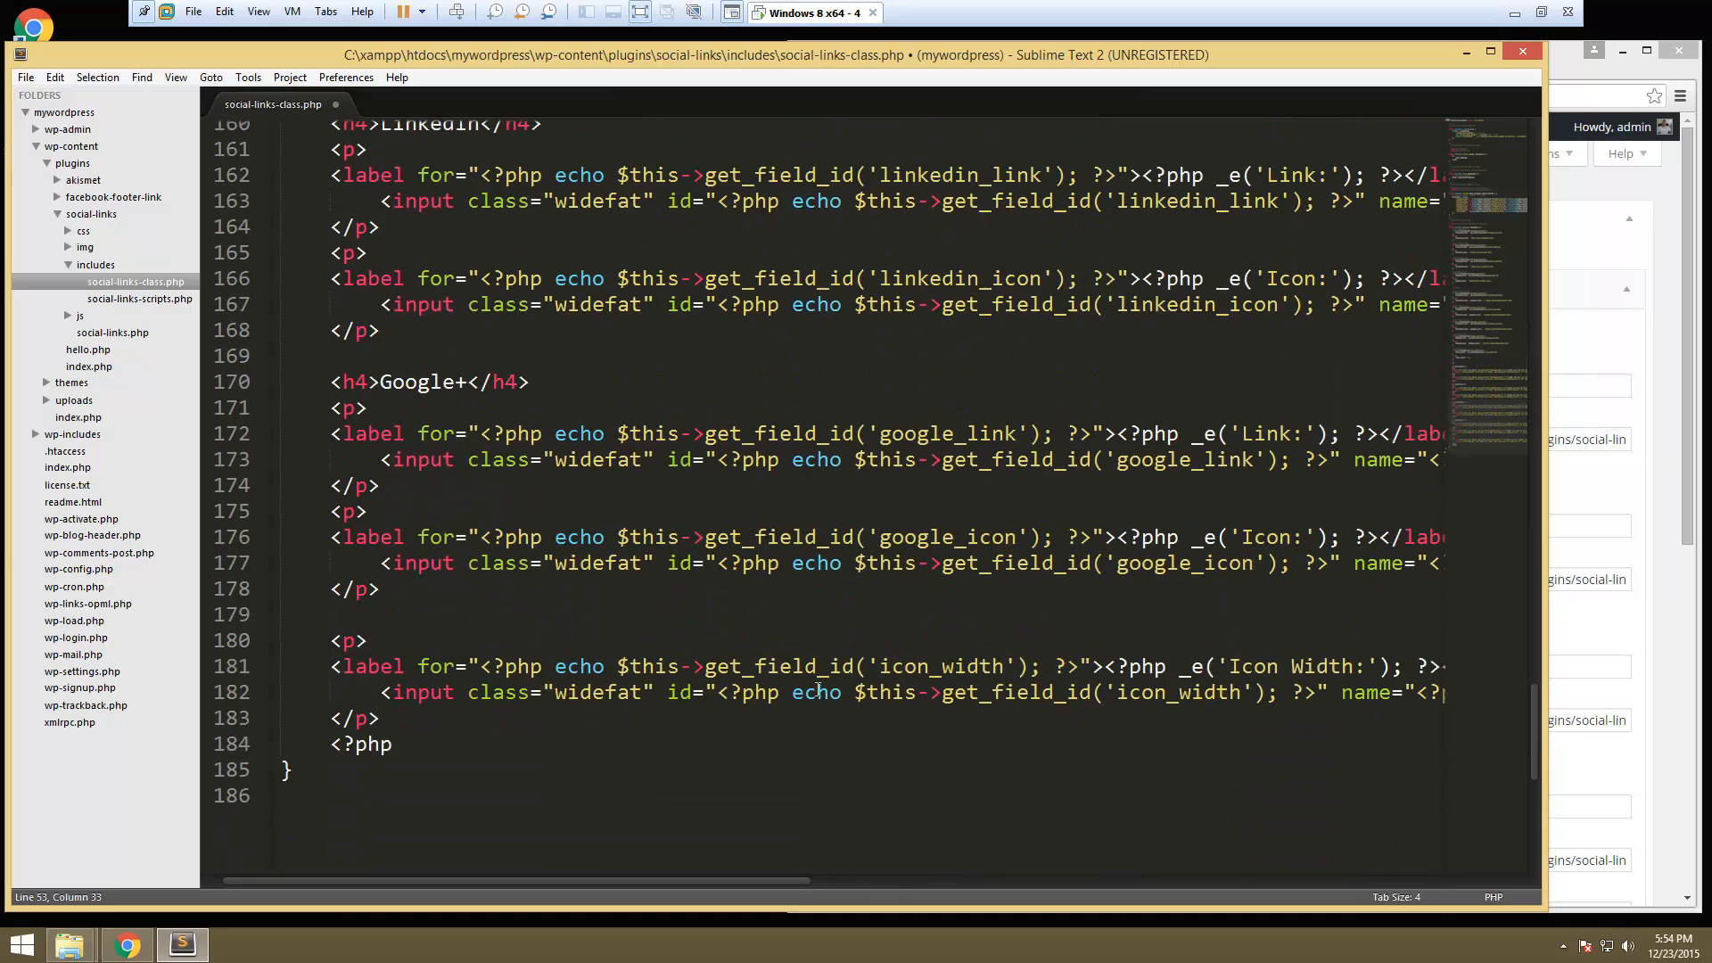
mouse_move(707, 882)
mouse_down()
mouse_move(1379, 874)
mouse_move(539, 882)
mouse_up()
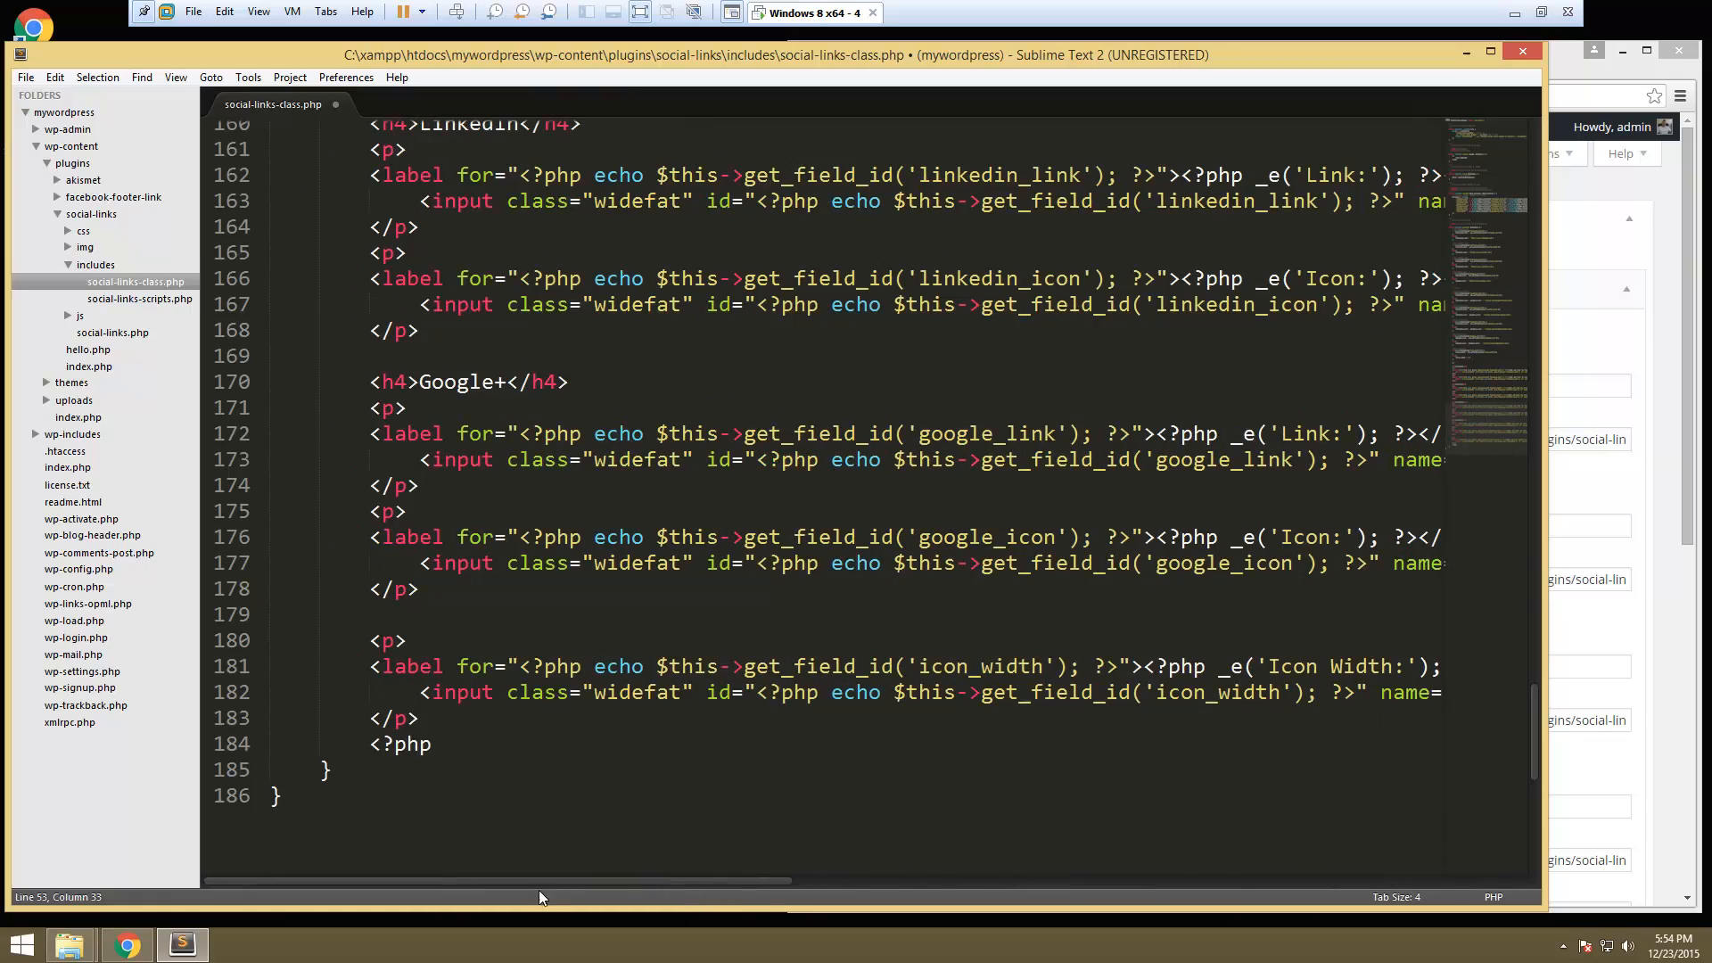
scroll(543, 666, up, 7)
scroll(543, 666, up, 11)
scroll(543, 667, up, 8)
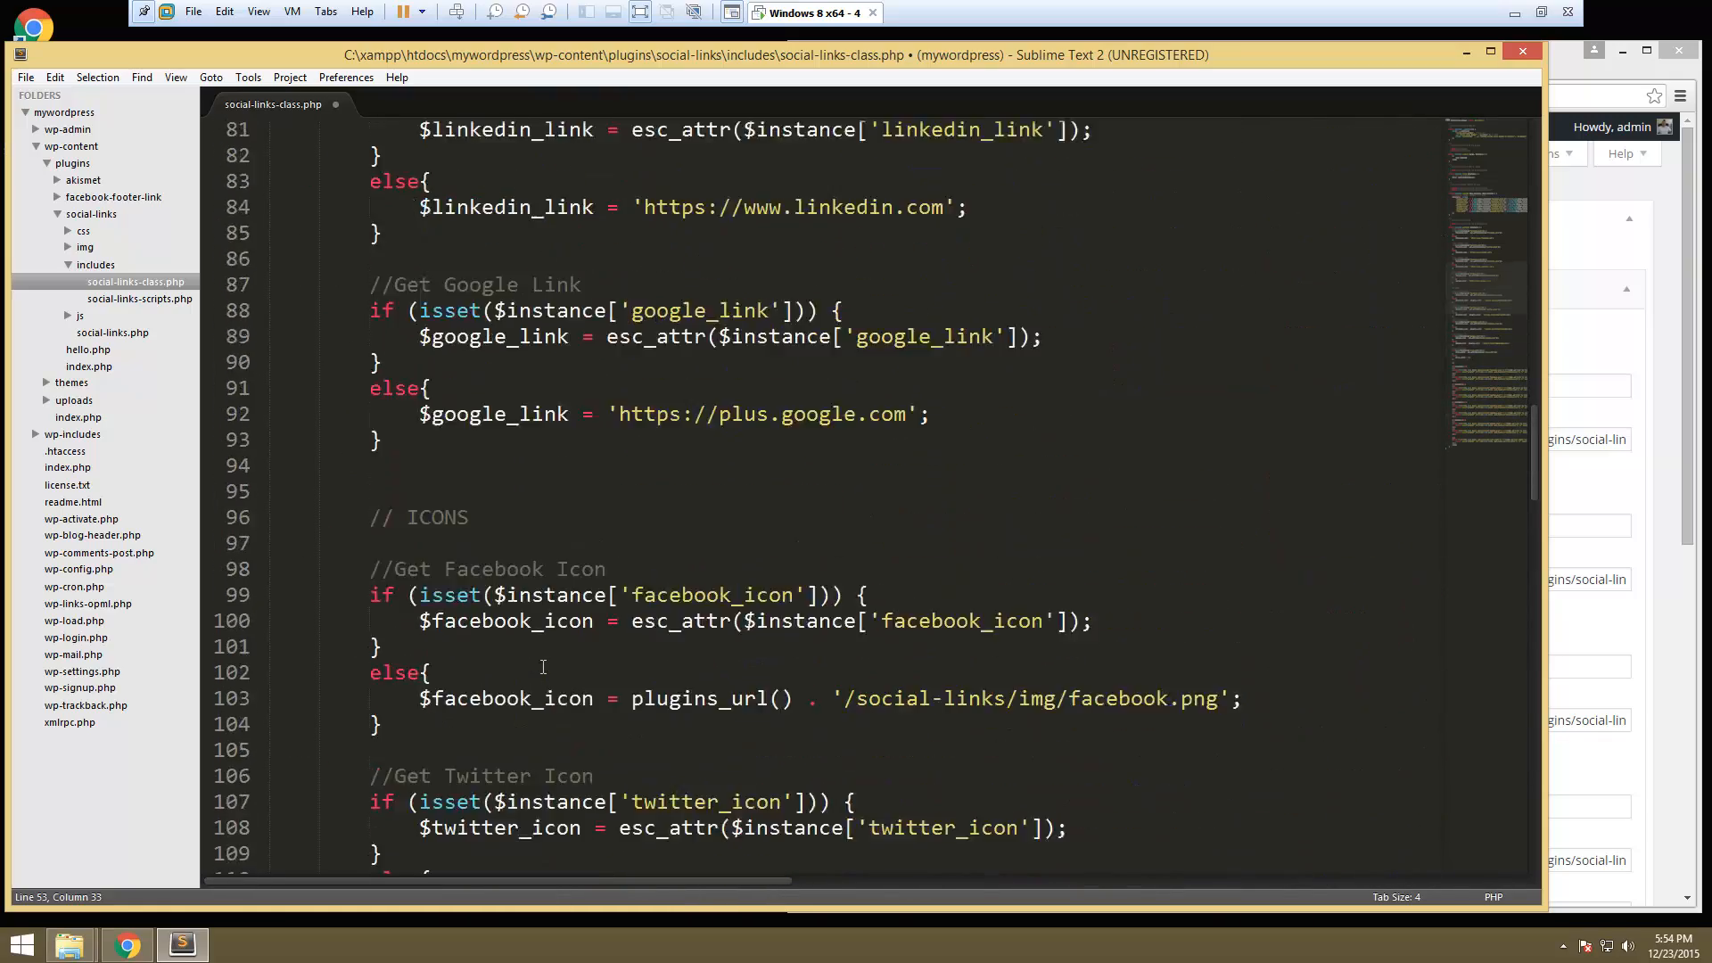
scroll(544, 667, up, 10)
scroll(543, 666, up, 9)
scroll(543, 666, down, 4)
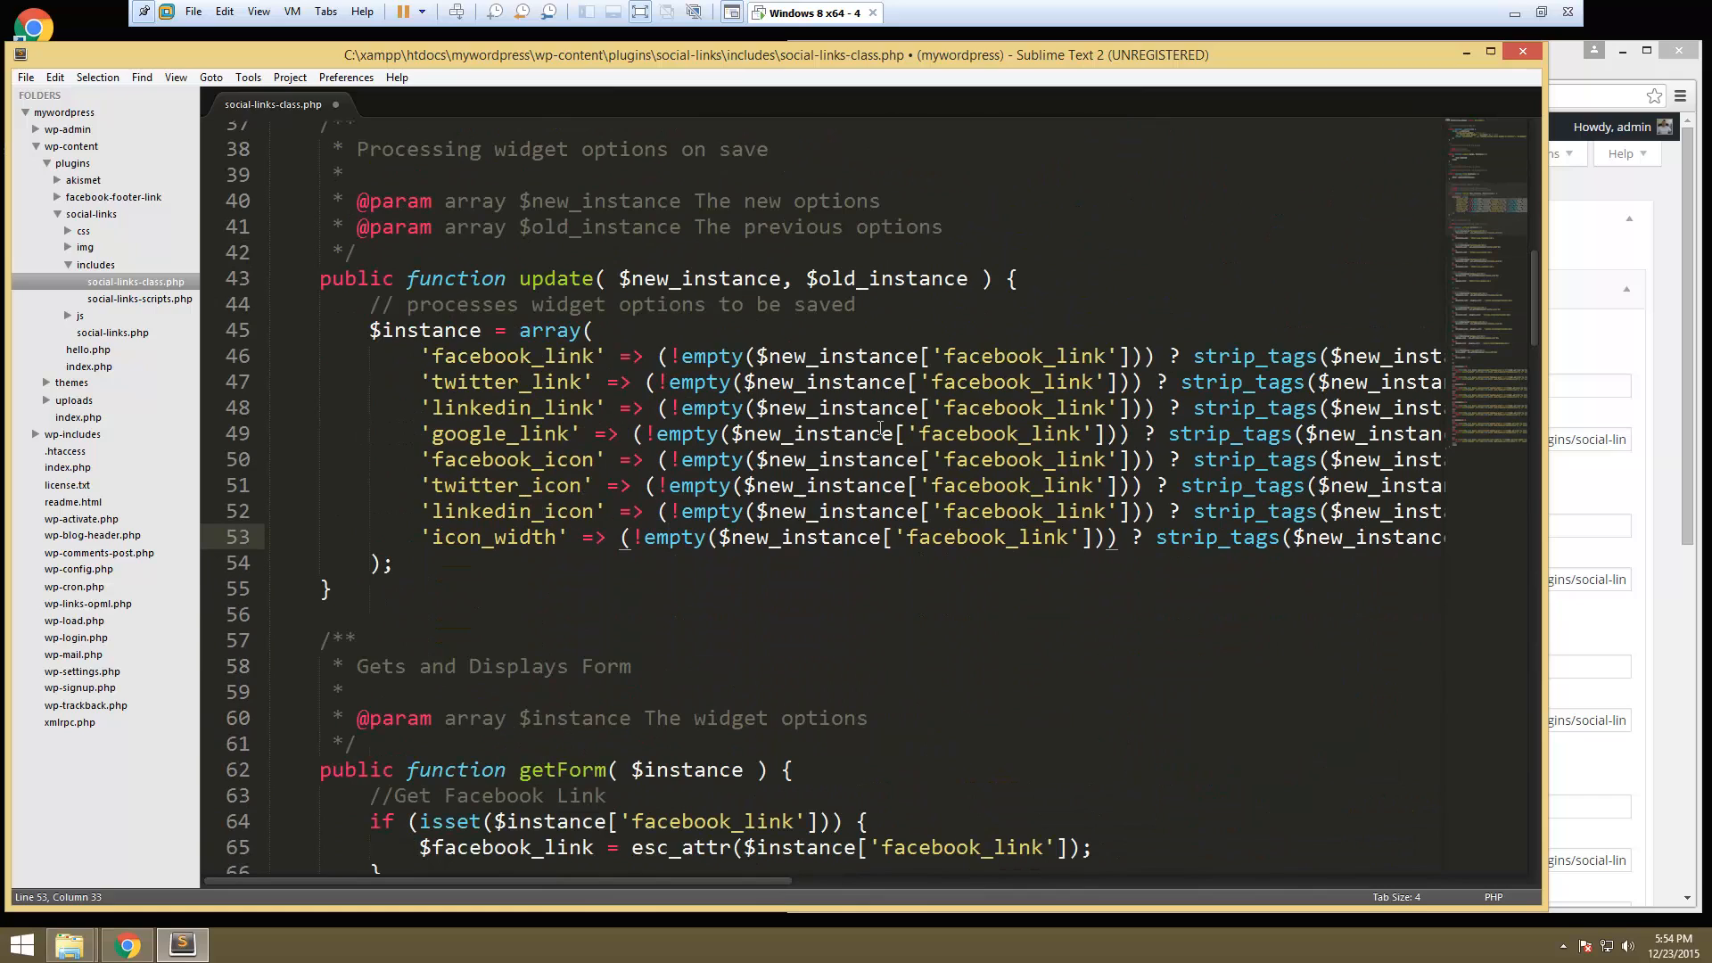
- Make the empty() checks on lines 47–50 test twitter_link, linkedin_link, google_link and facebook_icon
drag(1032, 383, 931, 384)
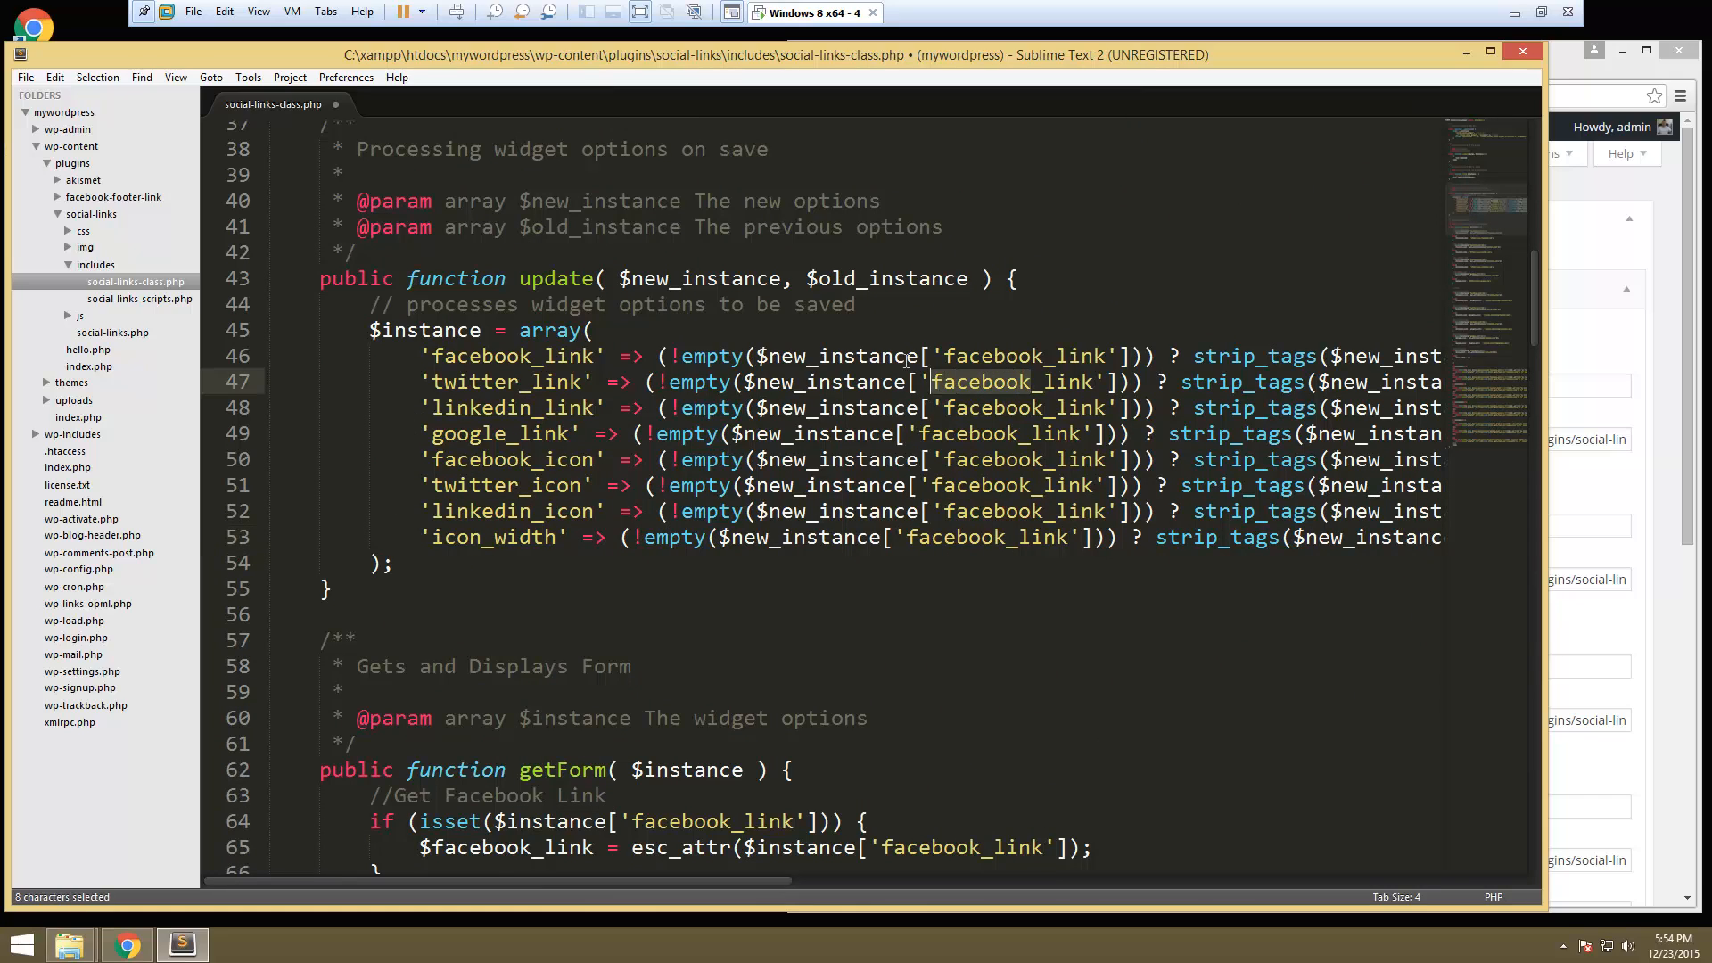
text(twitter)
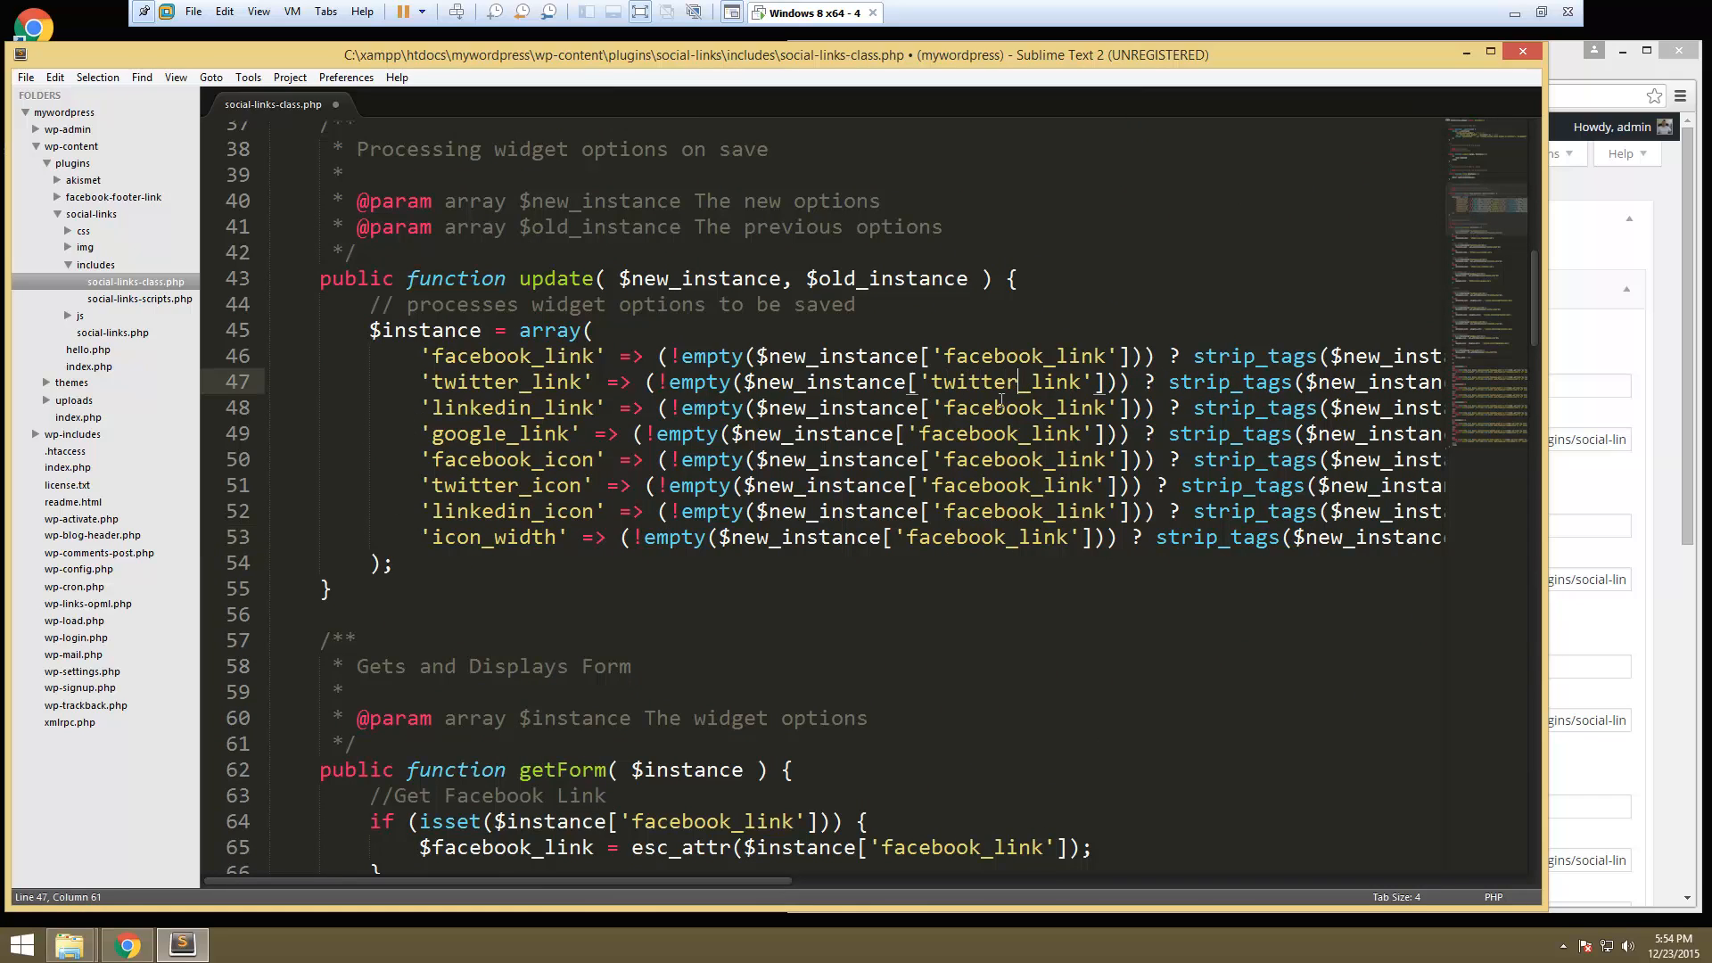
drag(1045, 407, 943, 407)
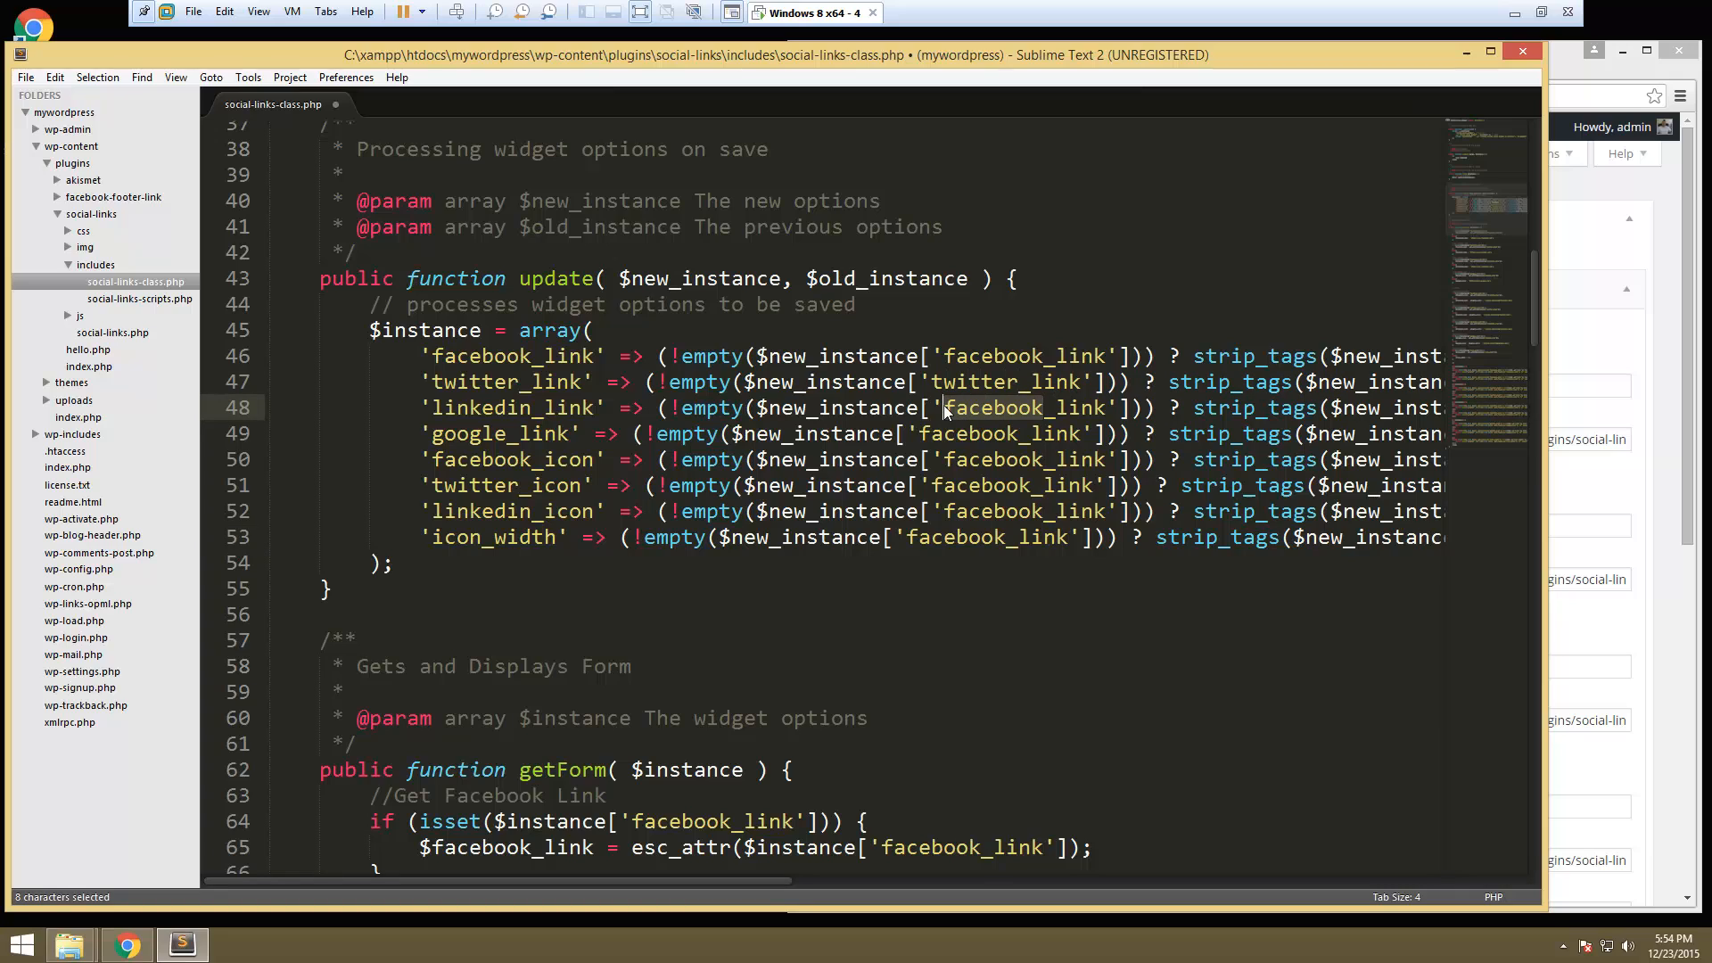
text(linke)
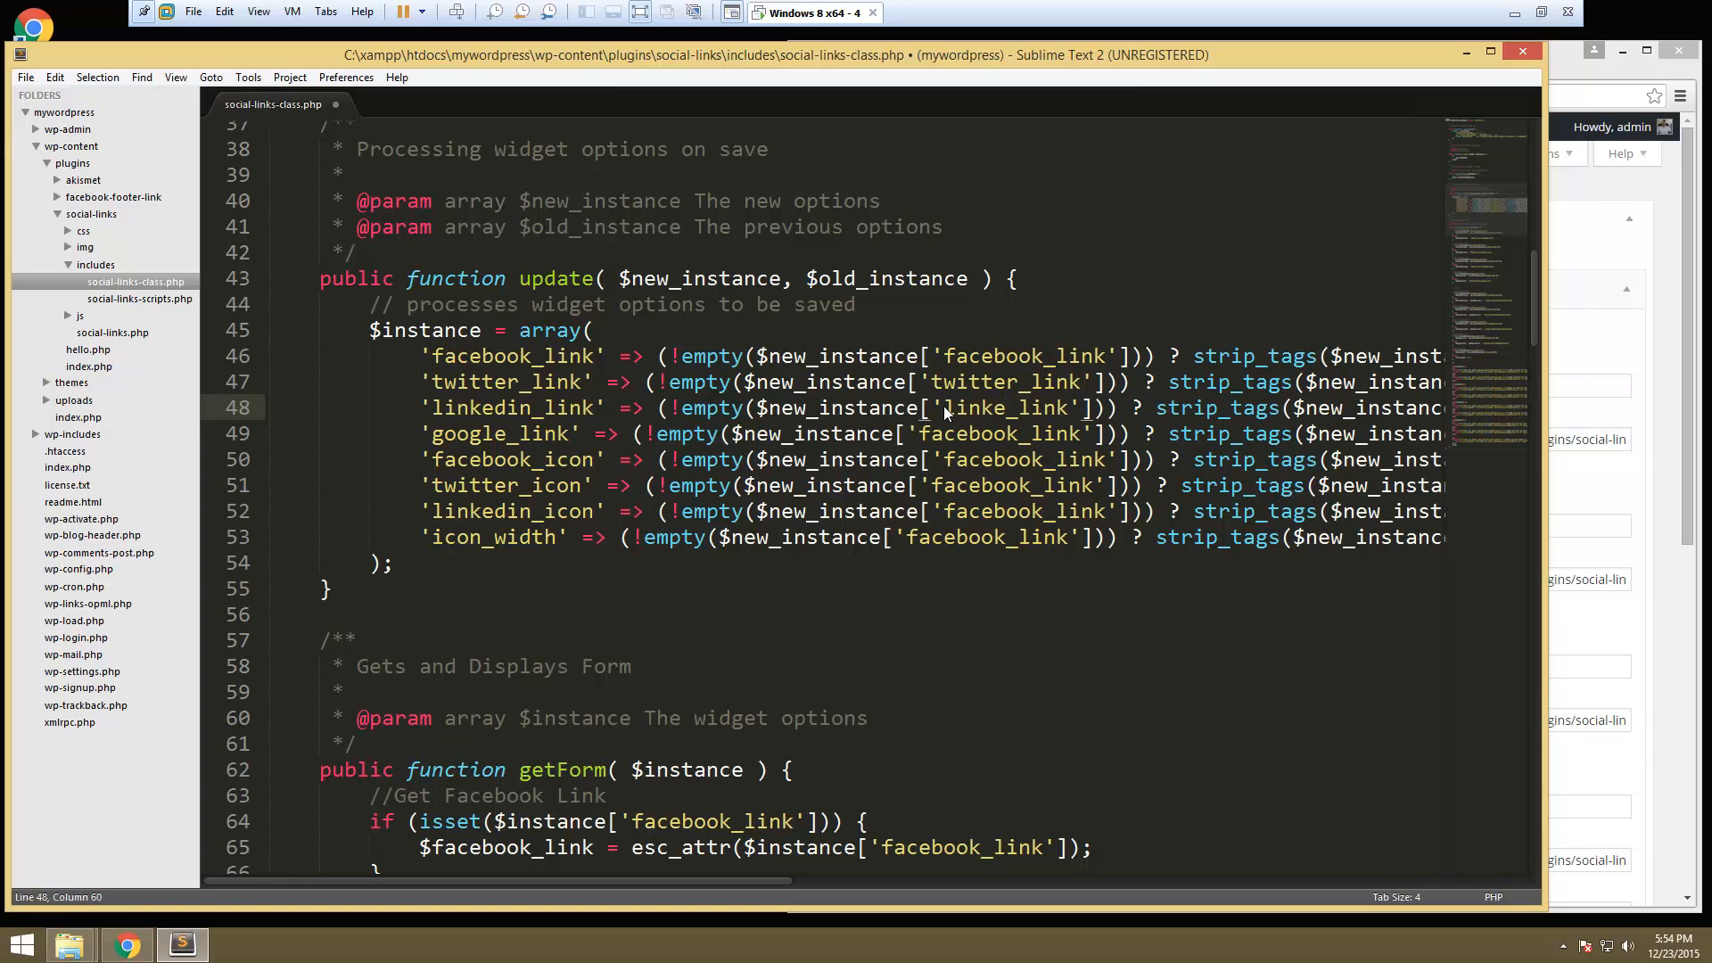
text(din)
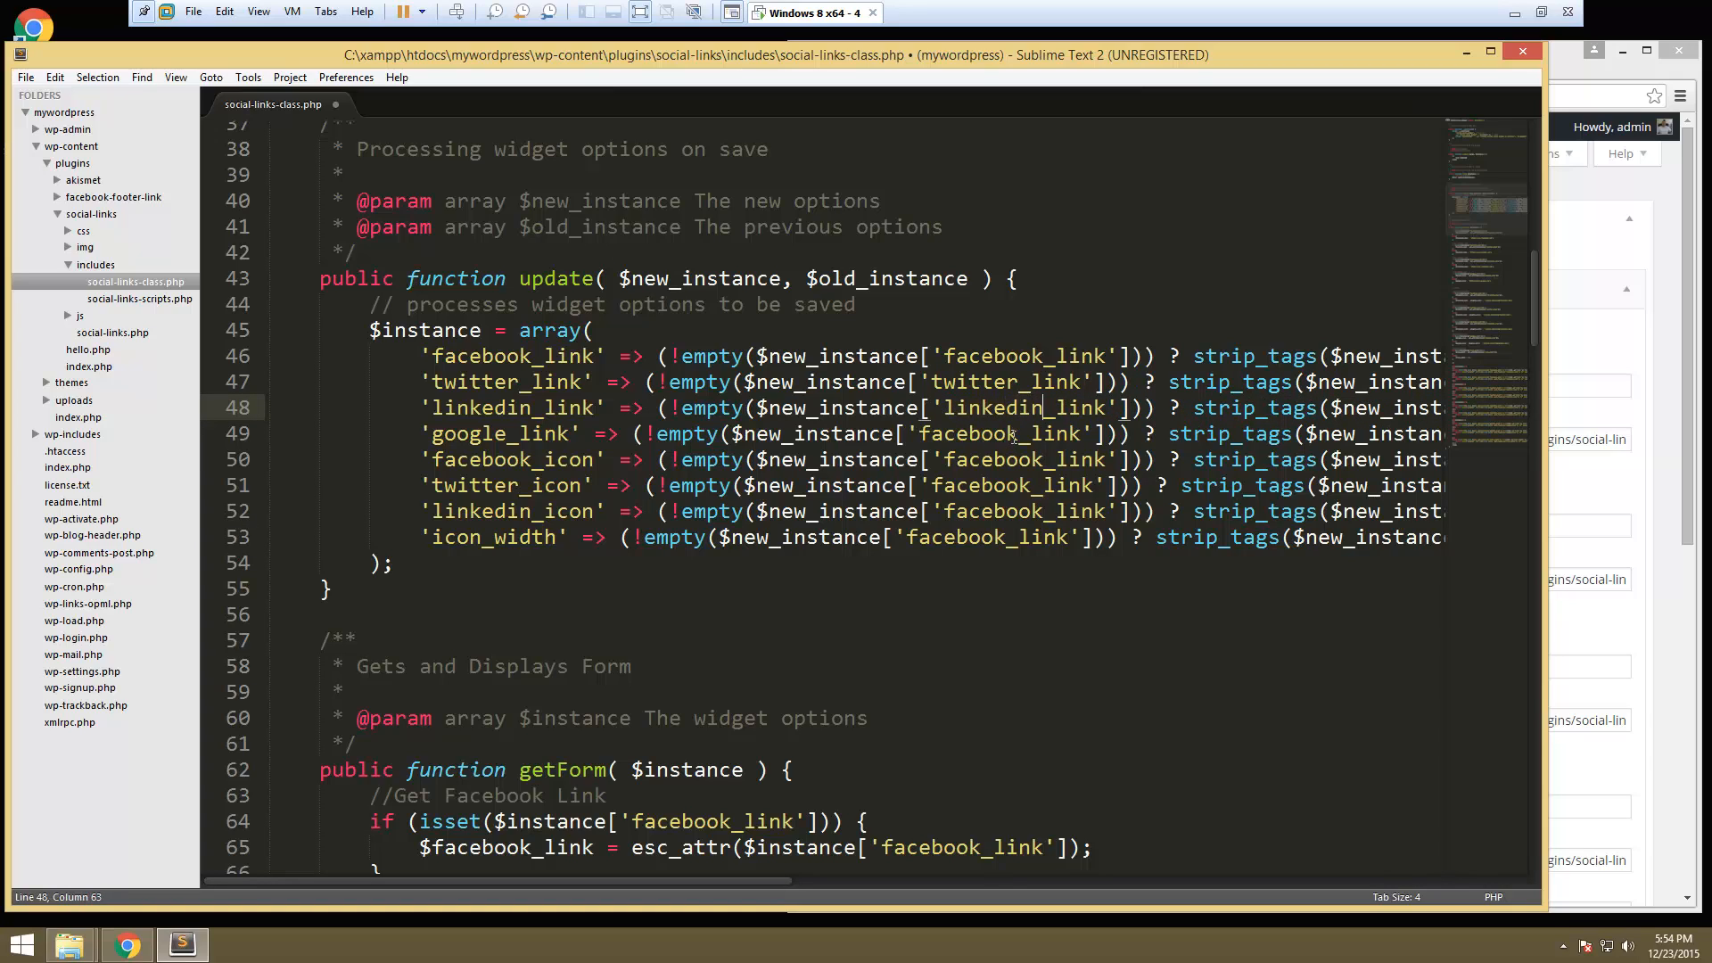
drag(1019, 433, 915, 435)
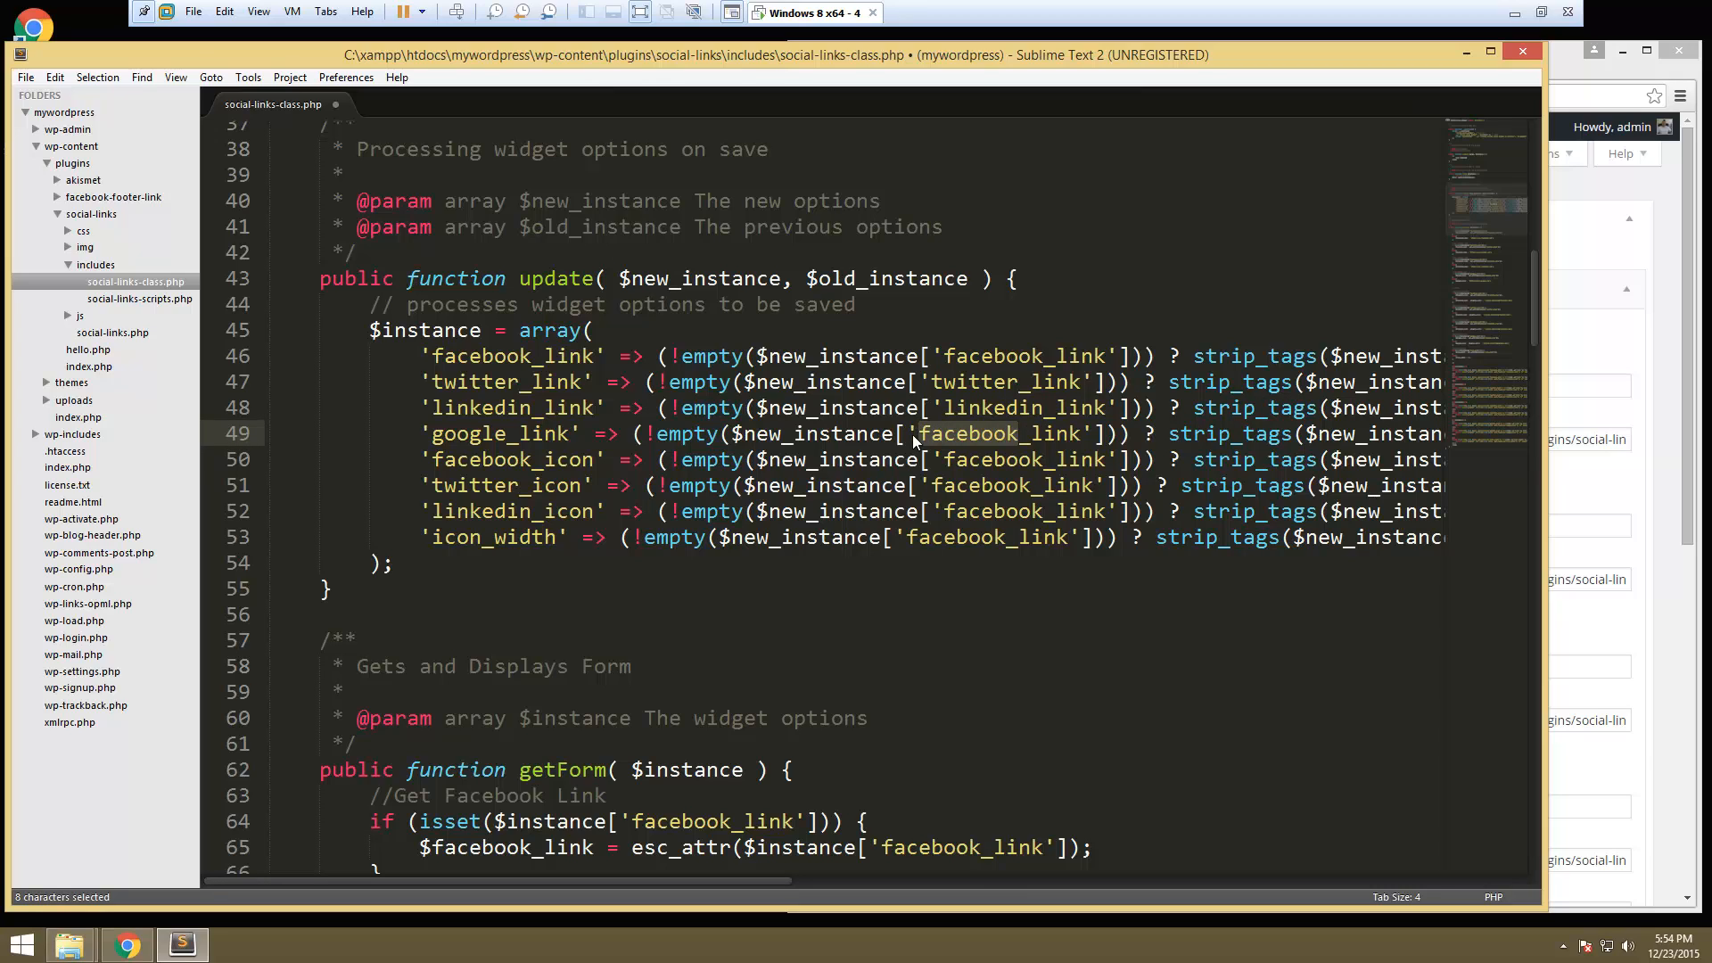
text(google)
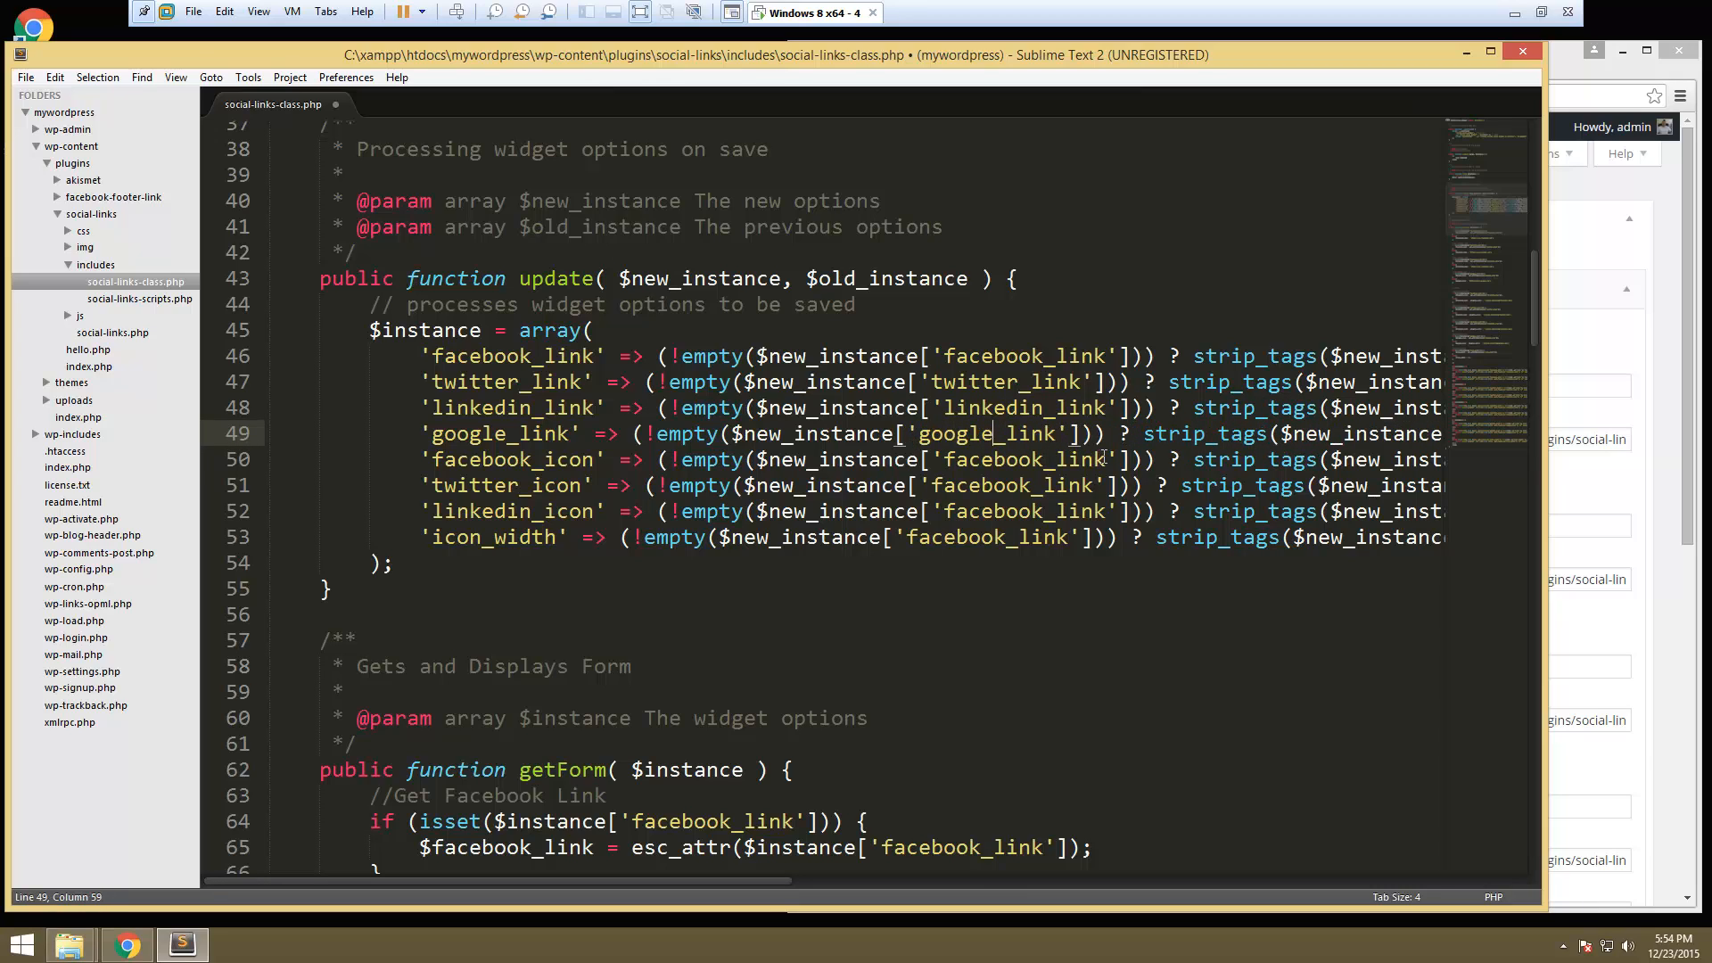
drag(1105, 460, 1060, 462)
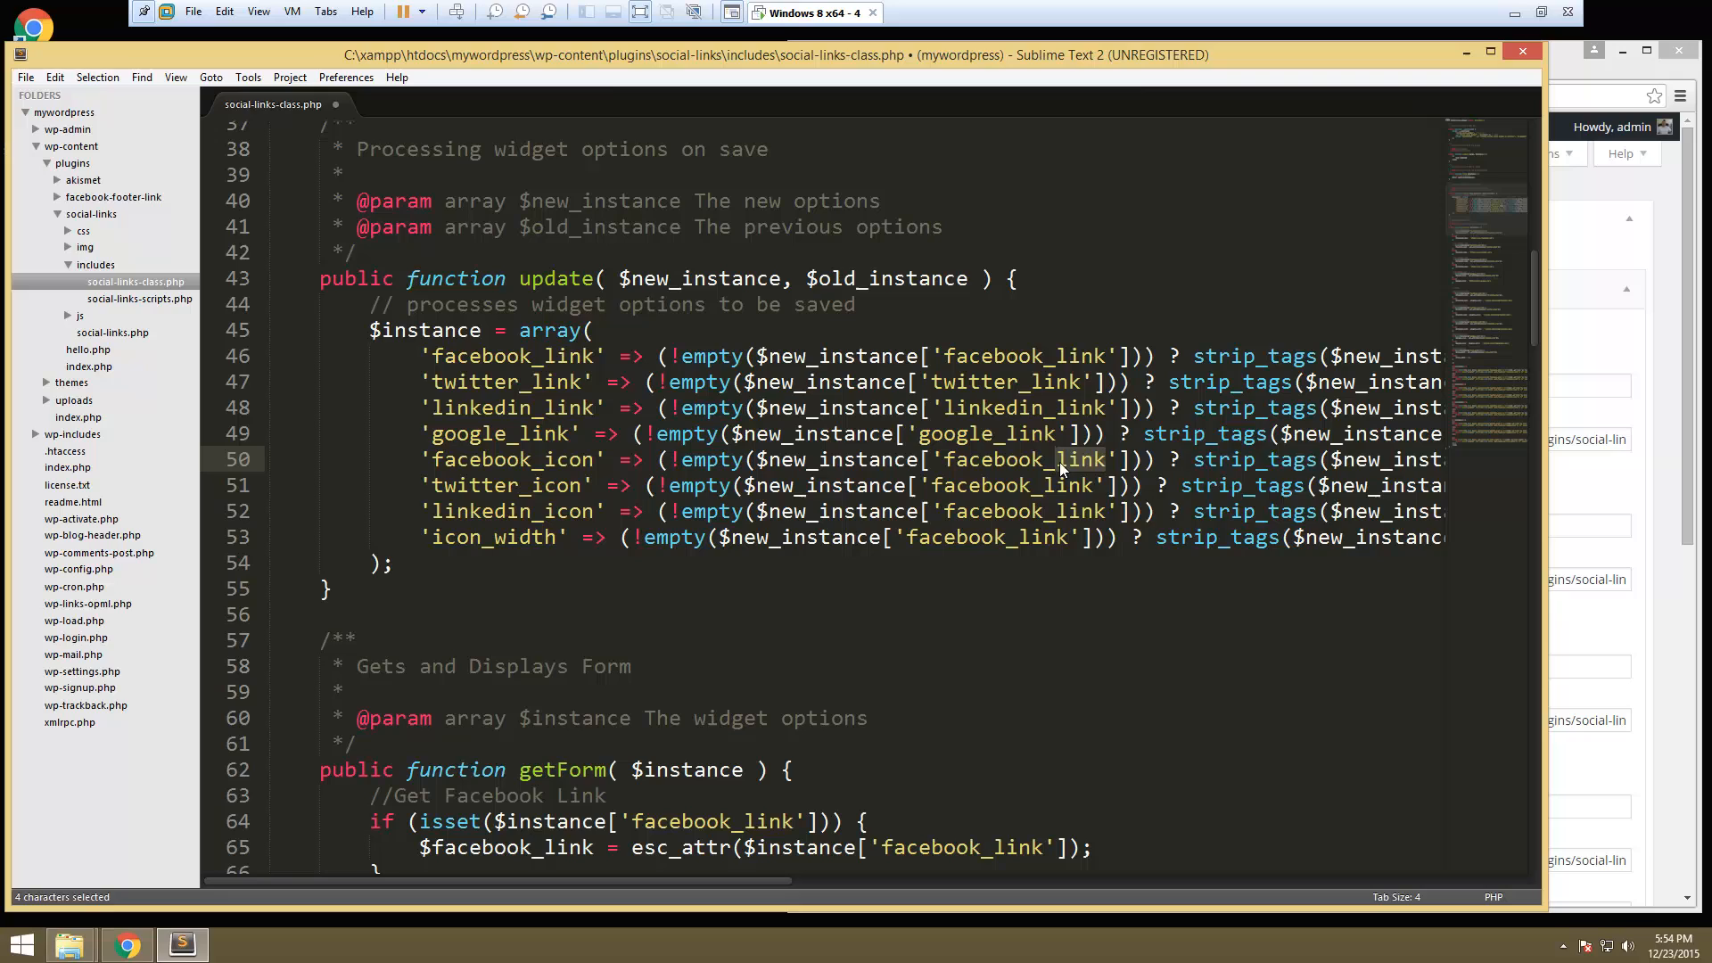
text(icon)
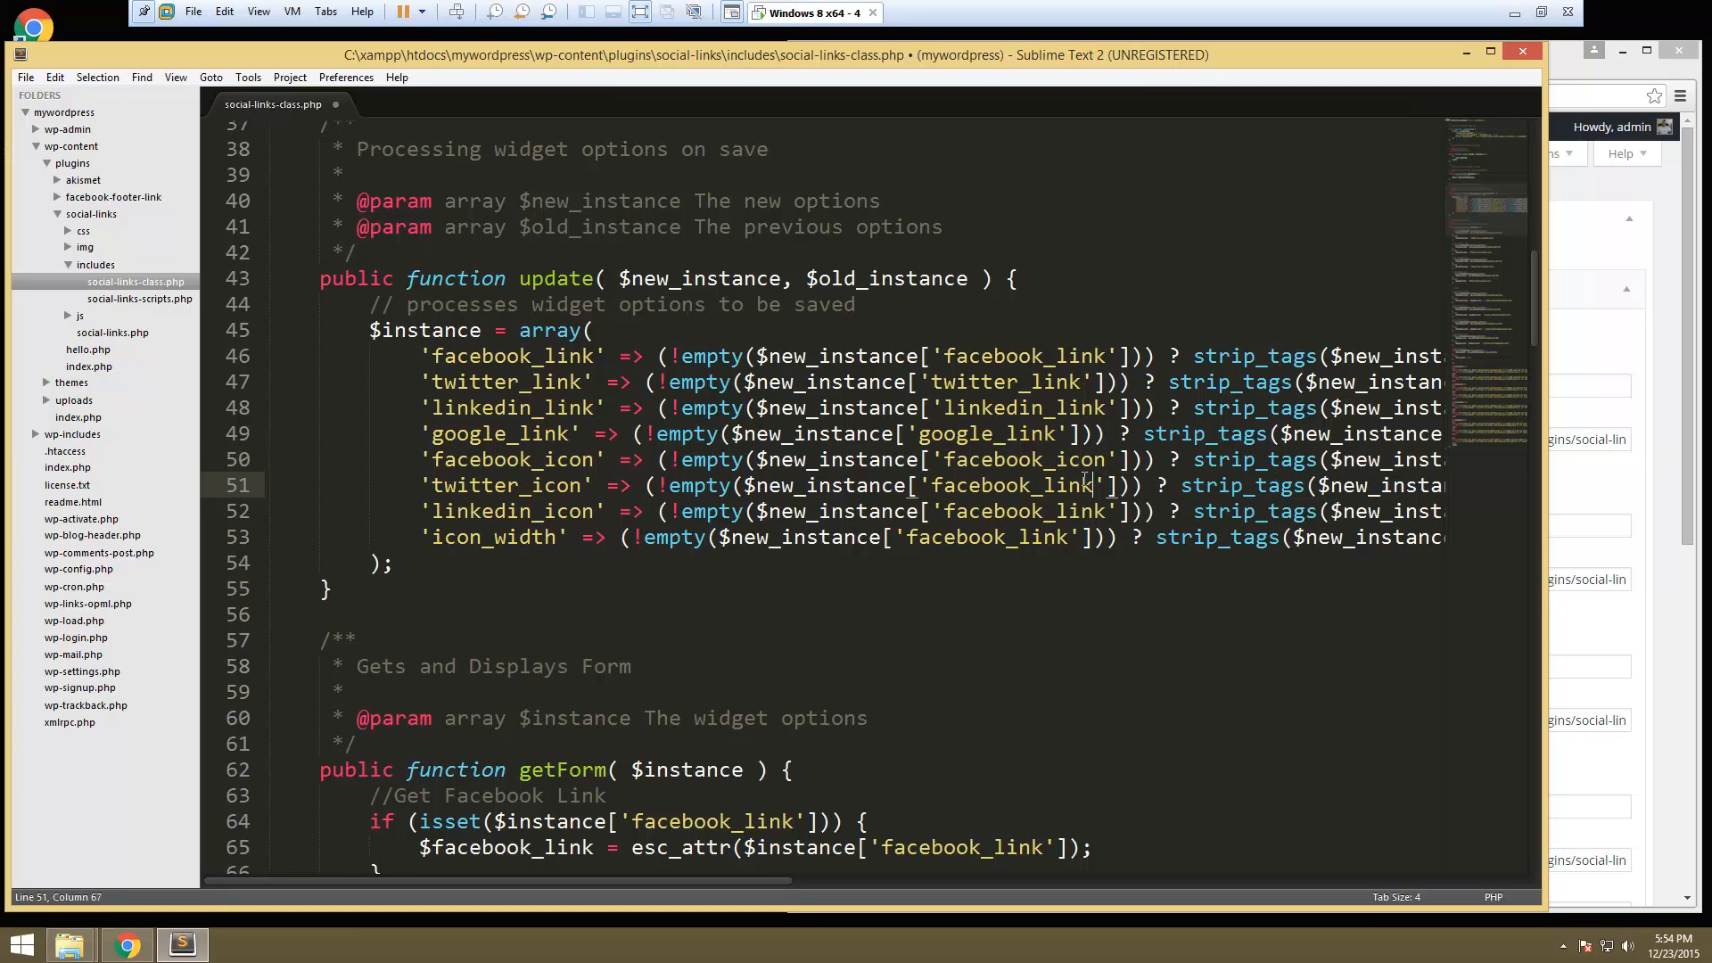
- Make the empty() checks on lines 51–53 test twitter_icon, linkedin_icon and google_icon
drag(1094, 485, 934, 486)
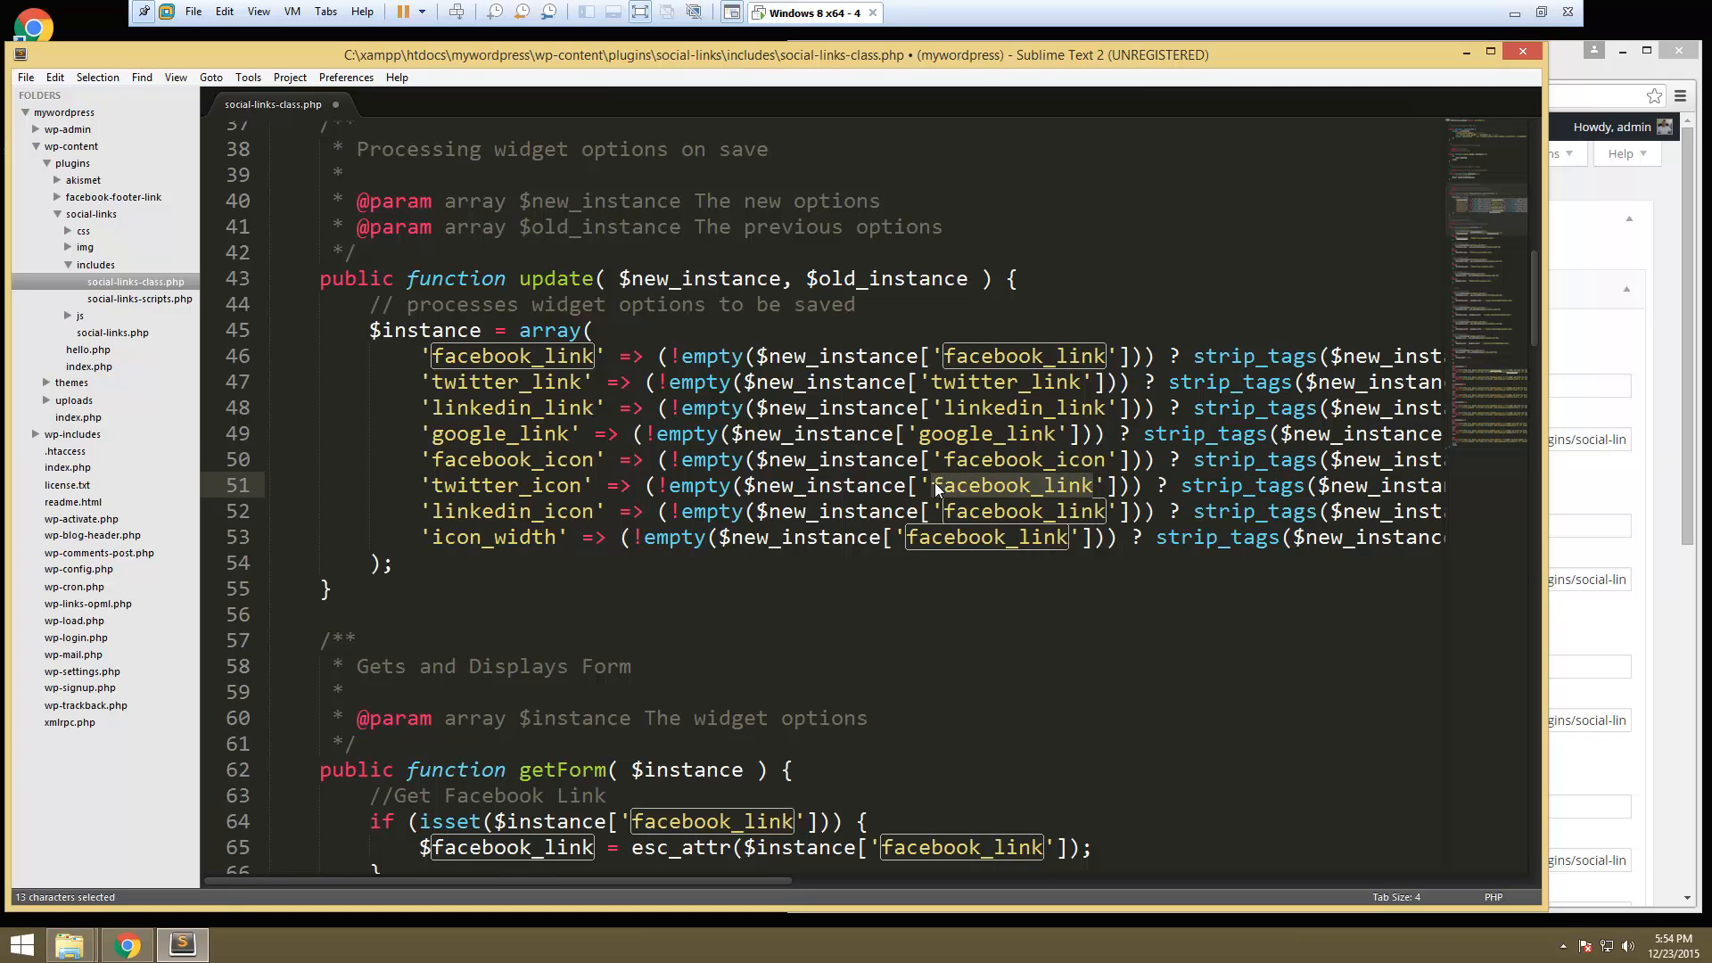
text(twitter_ico)
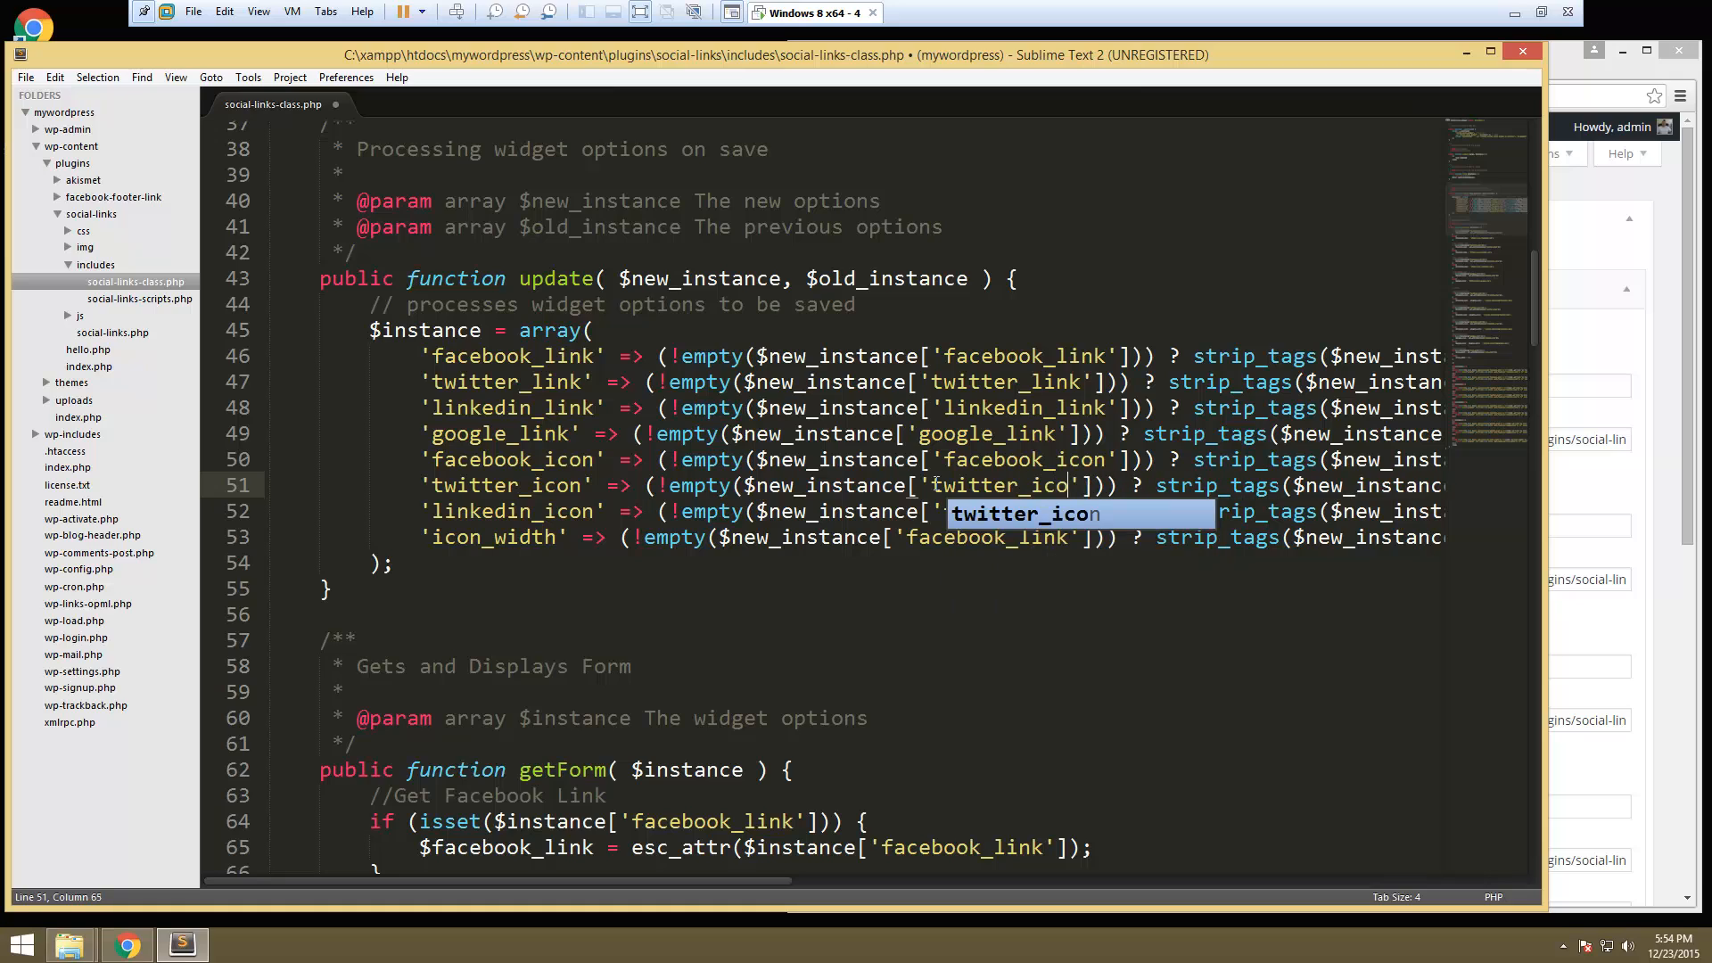
text(n)
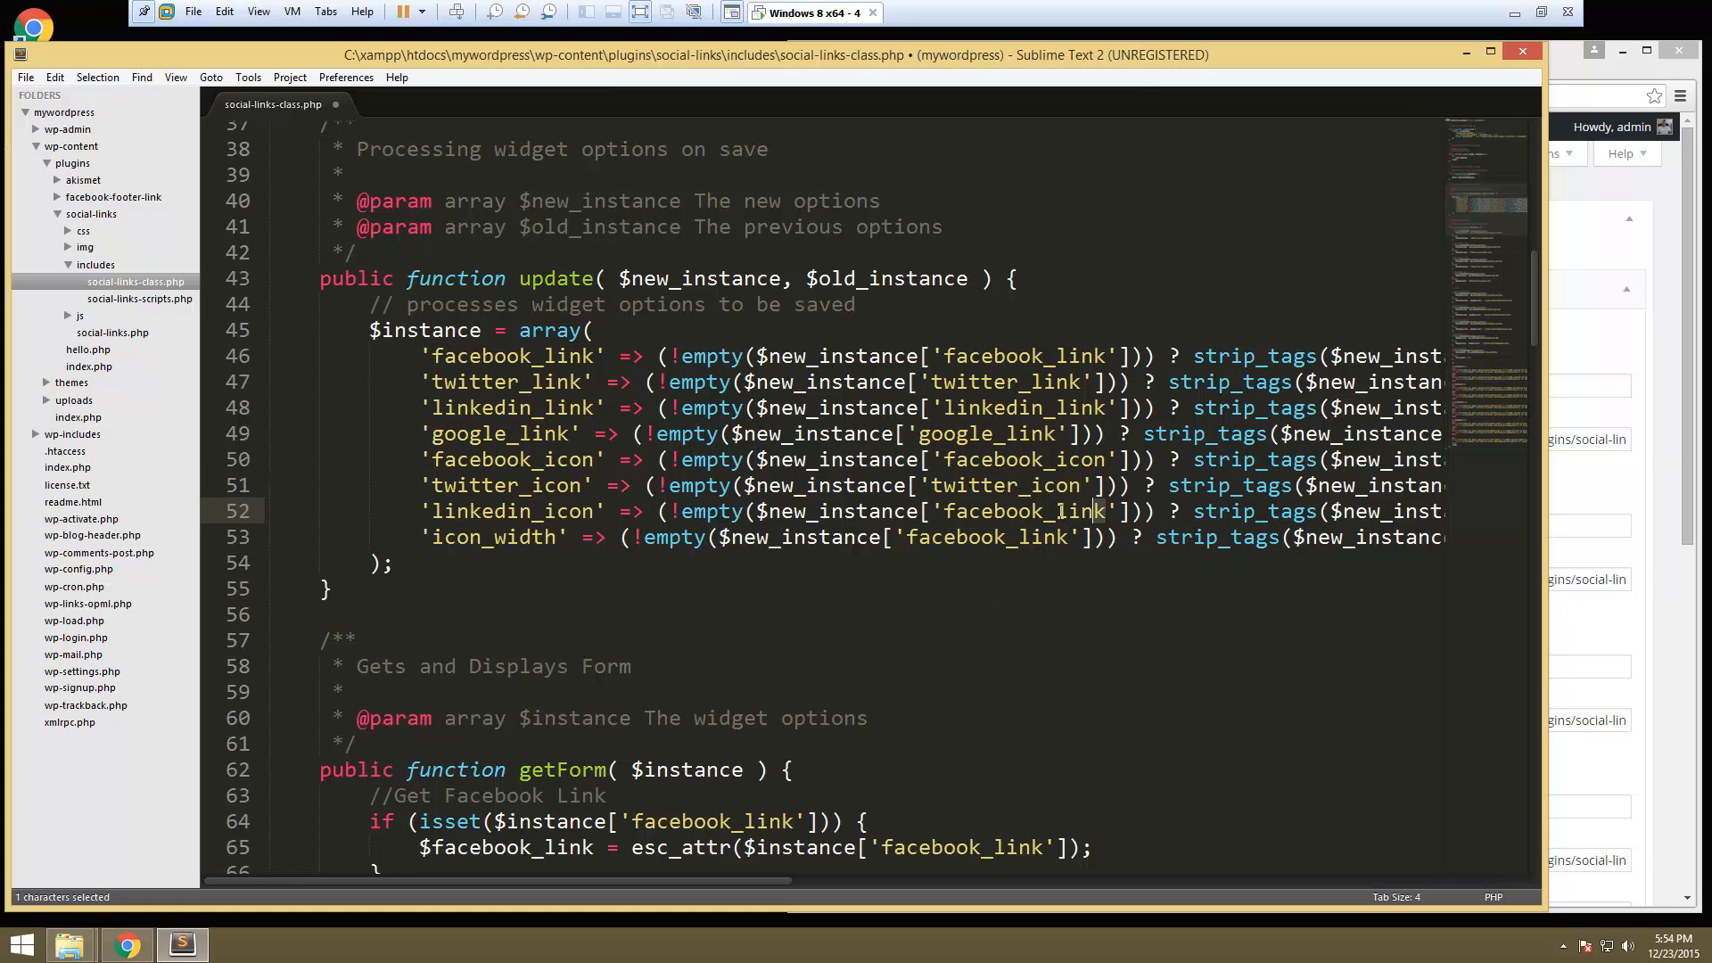
drag(1109, 512, 942, 511)
text(lin)
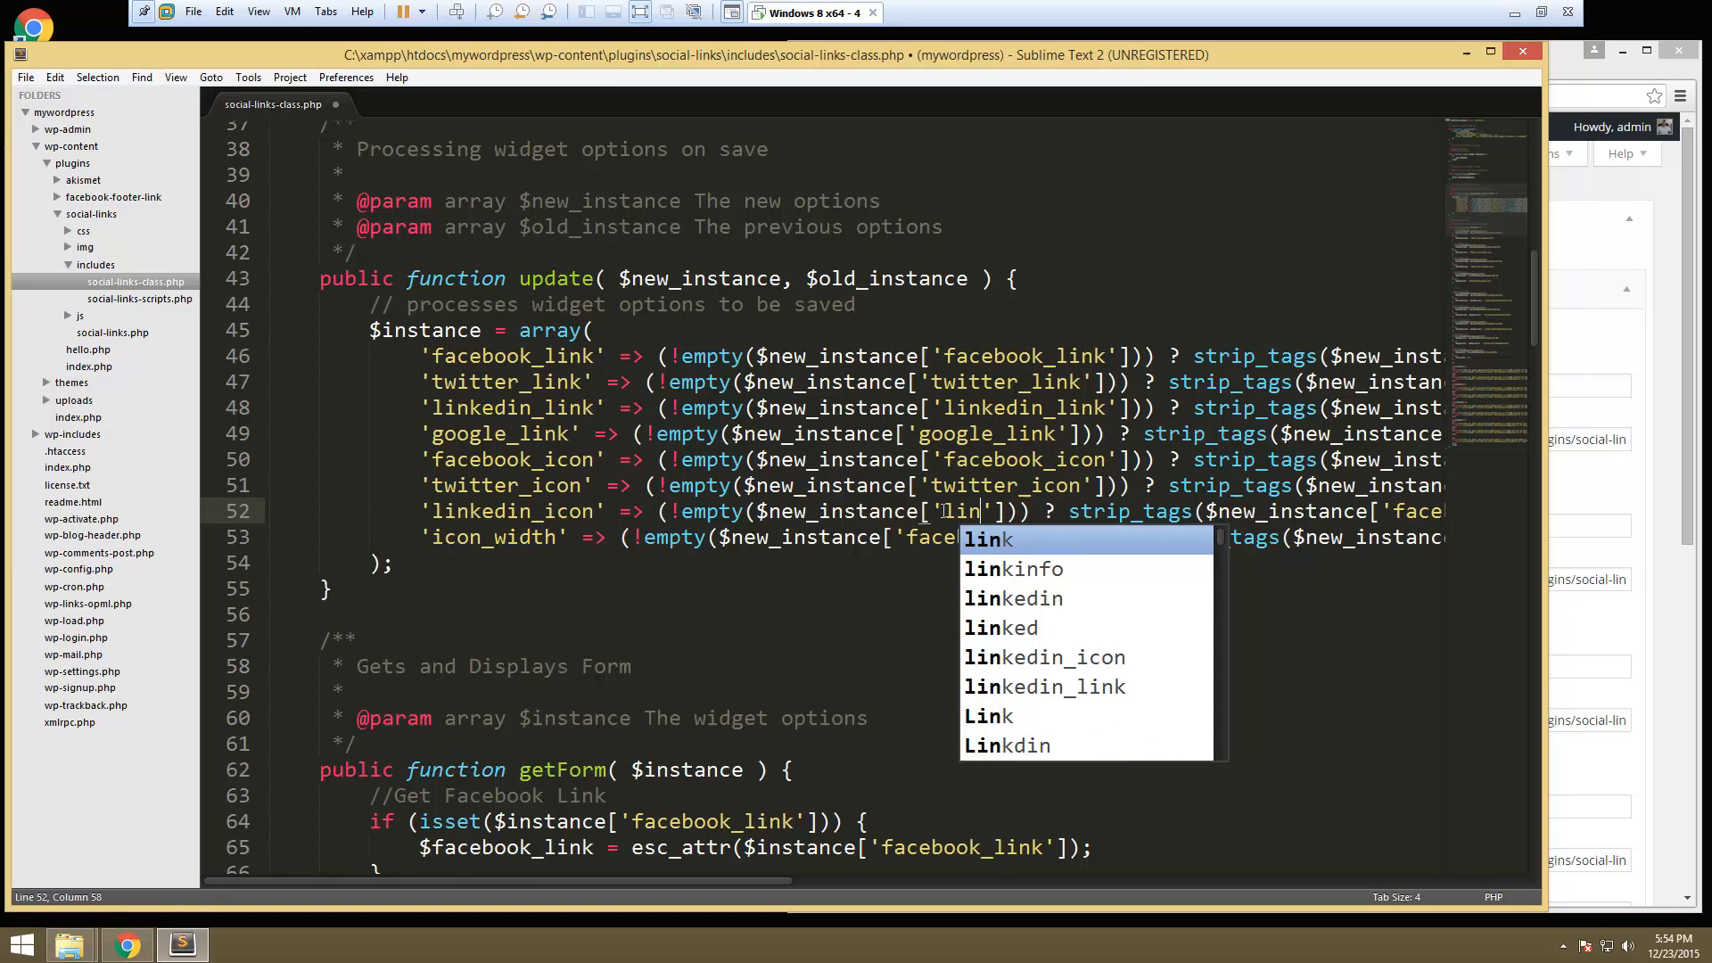
text(kedin_ic)
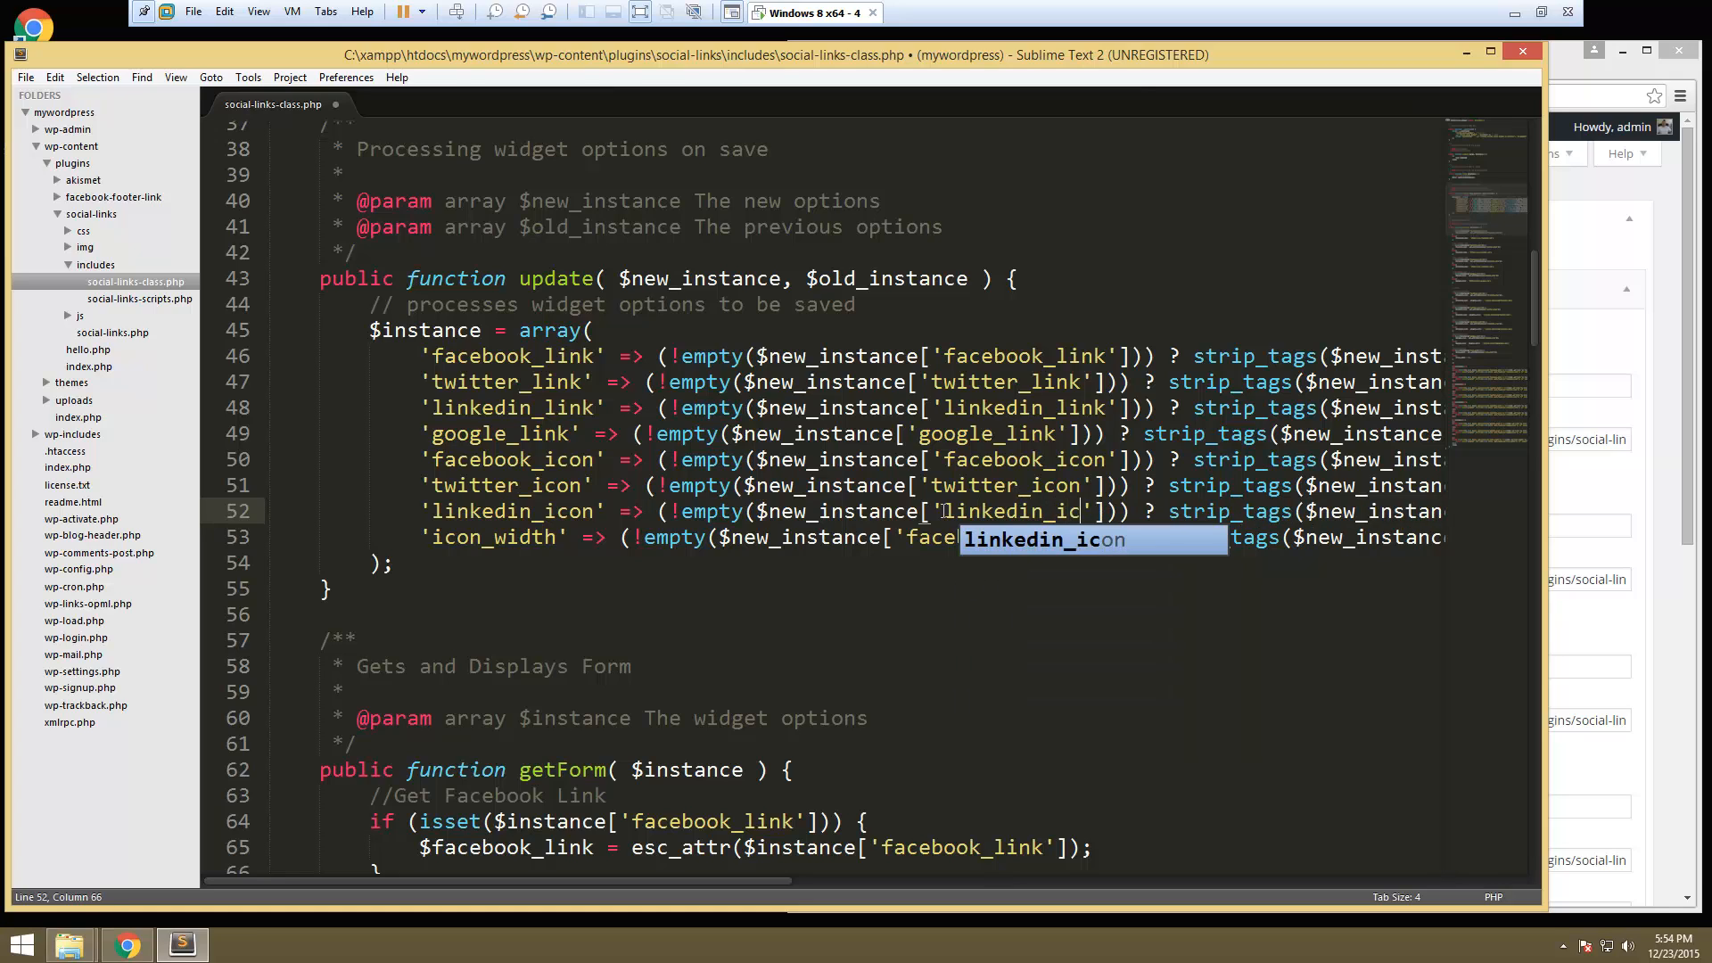
text(on)
drag(1074, 537, 908, 537)
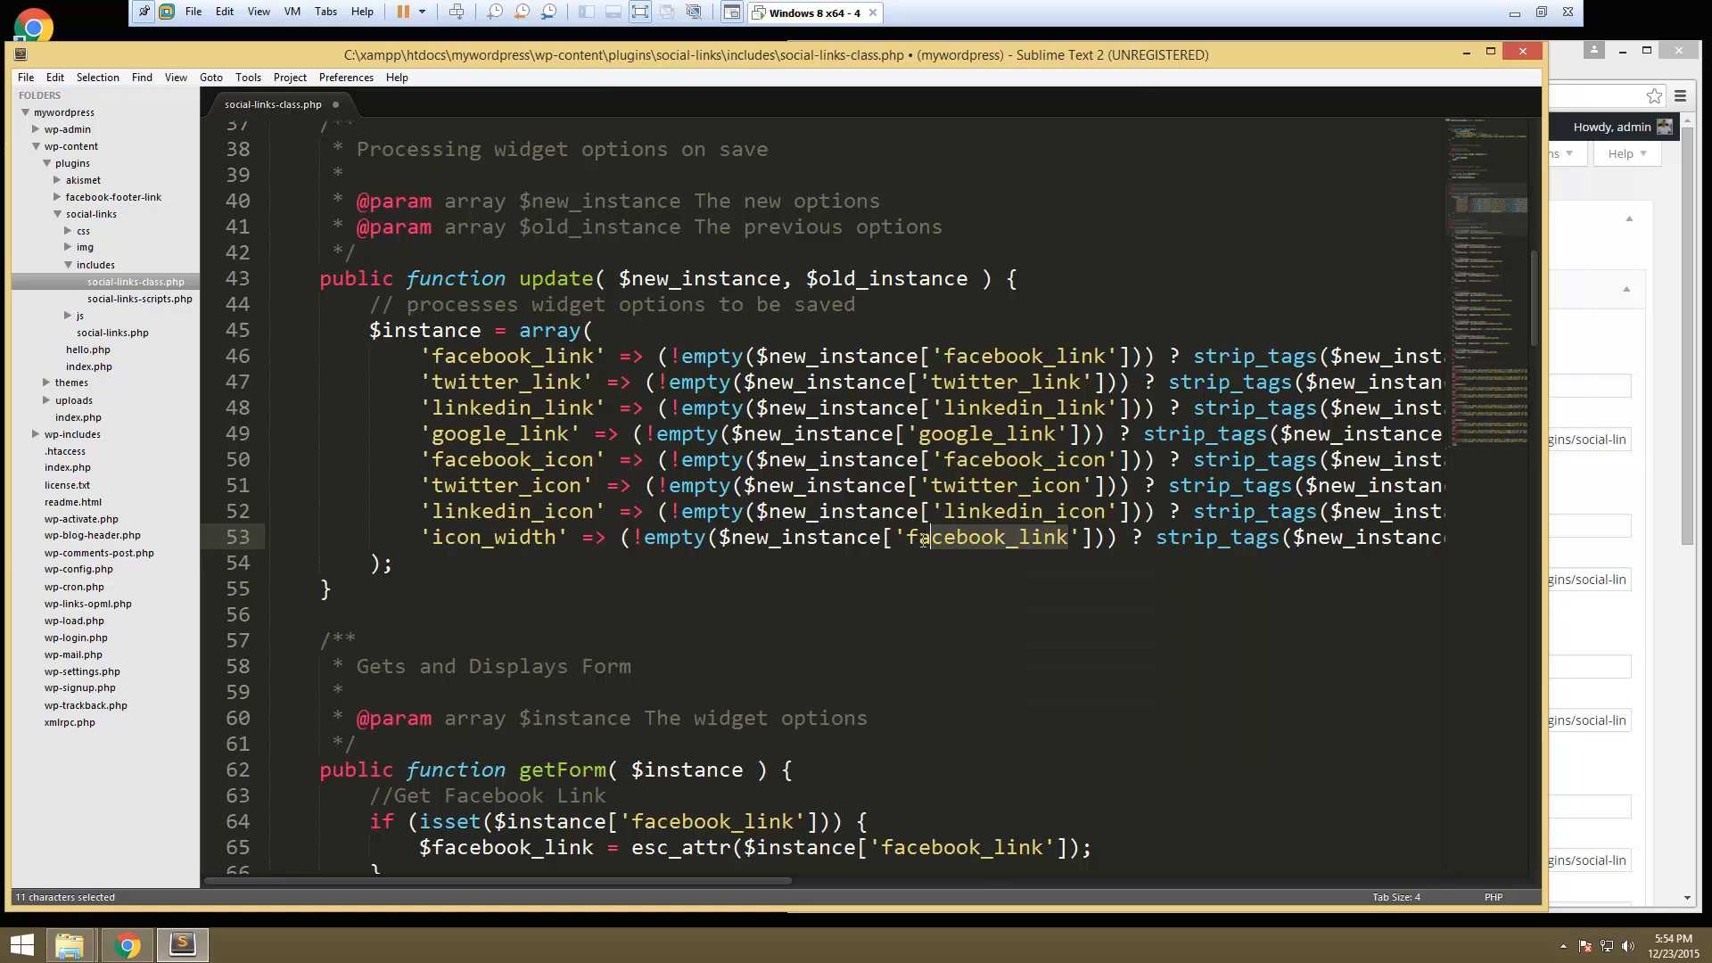
text(google)
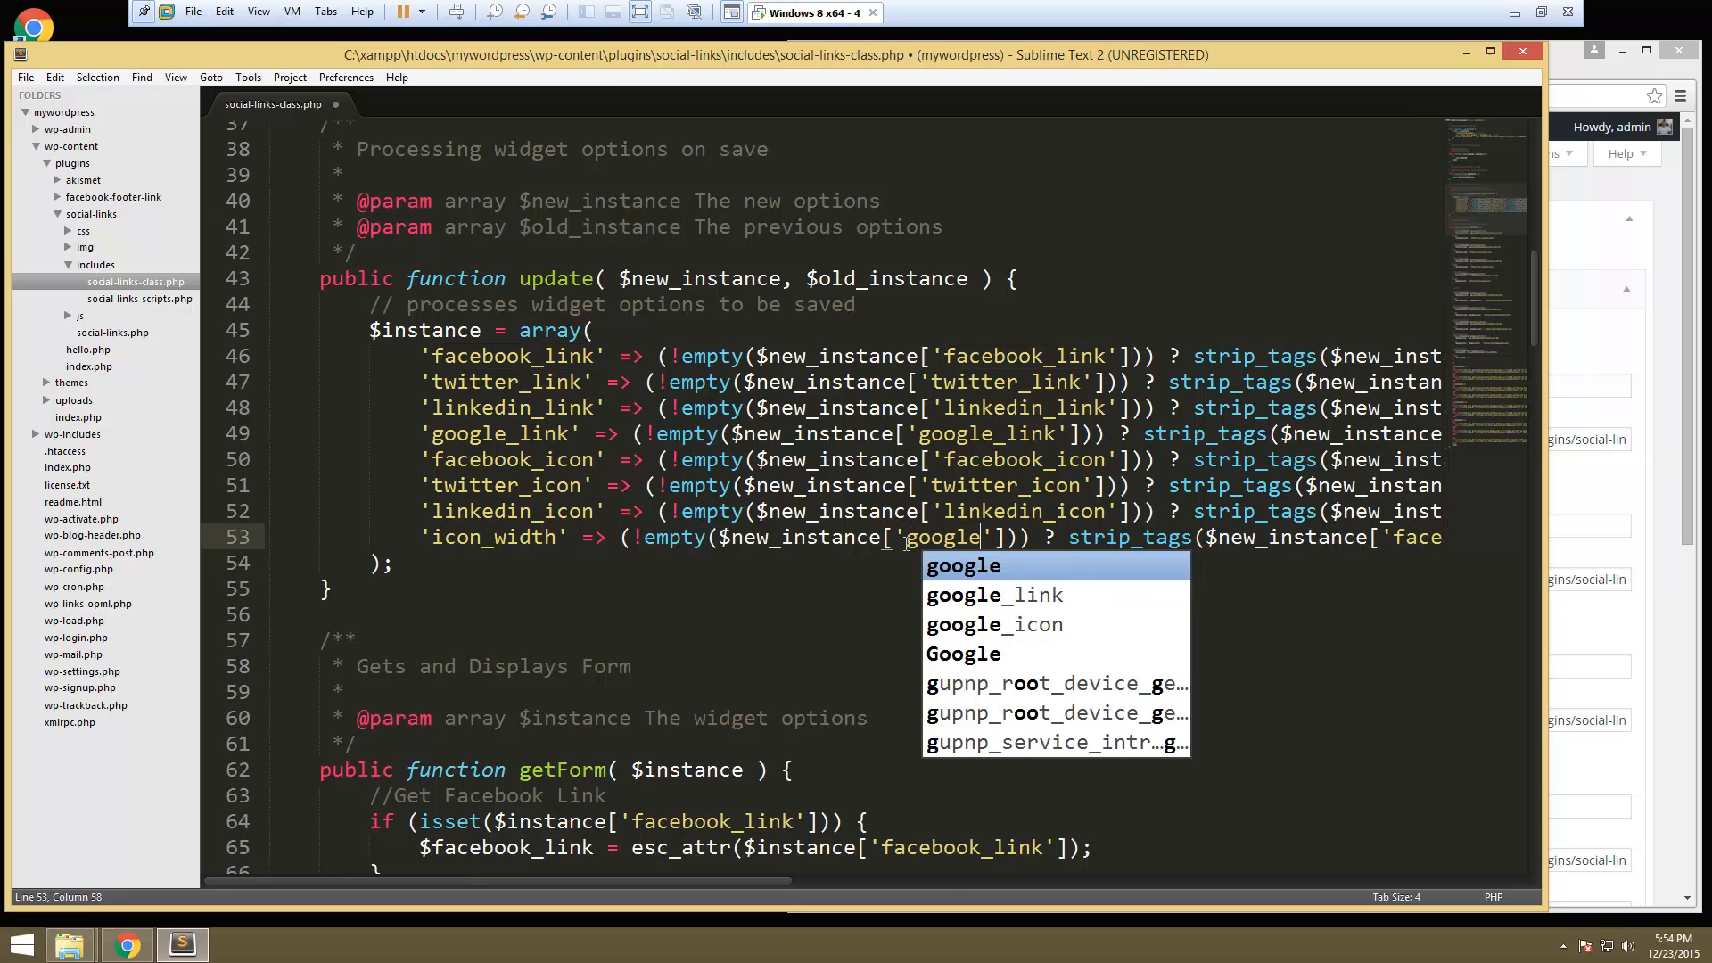
text(_icon)
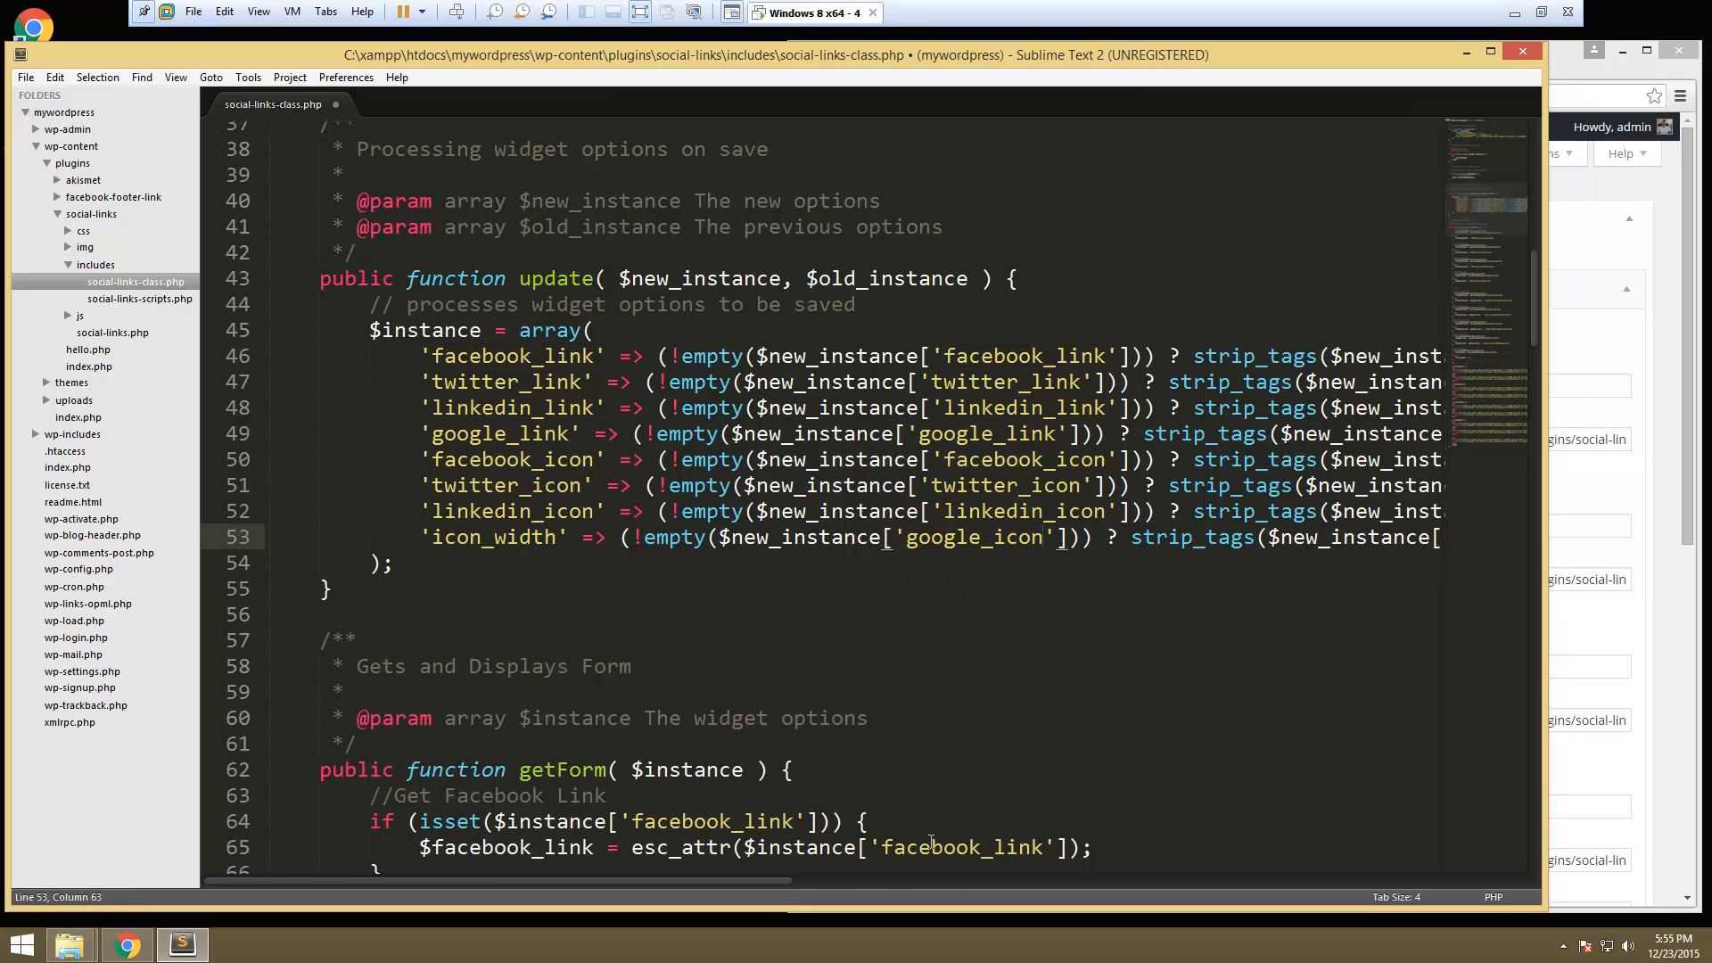
drag(778, 877, 1019, 870)
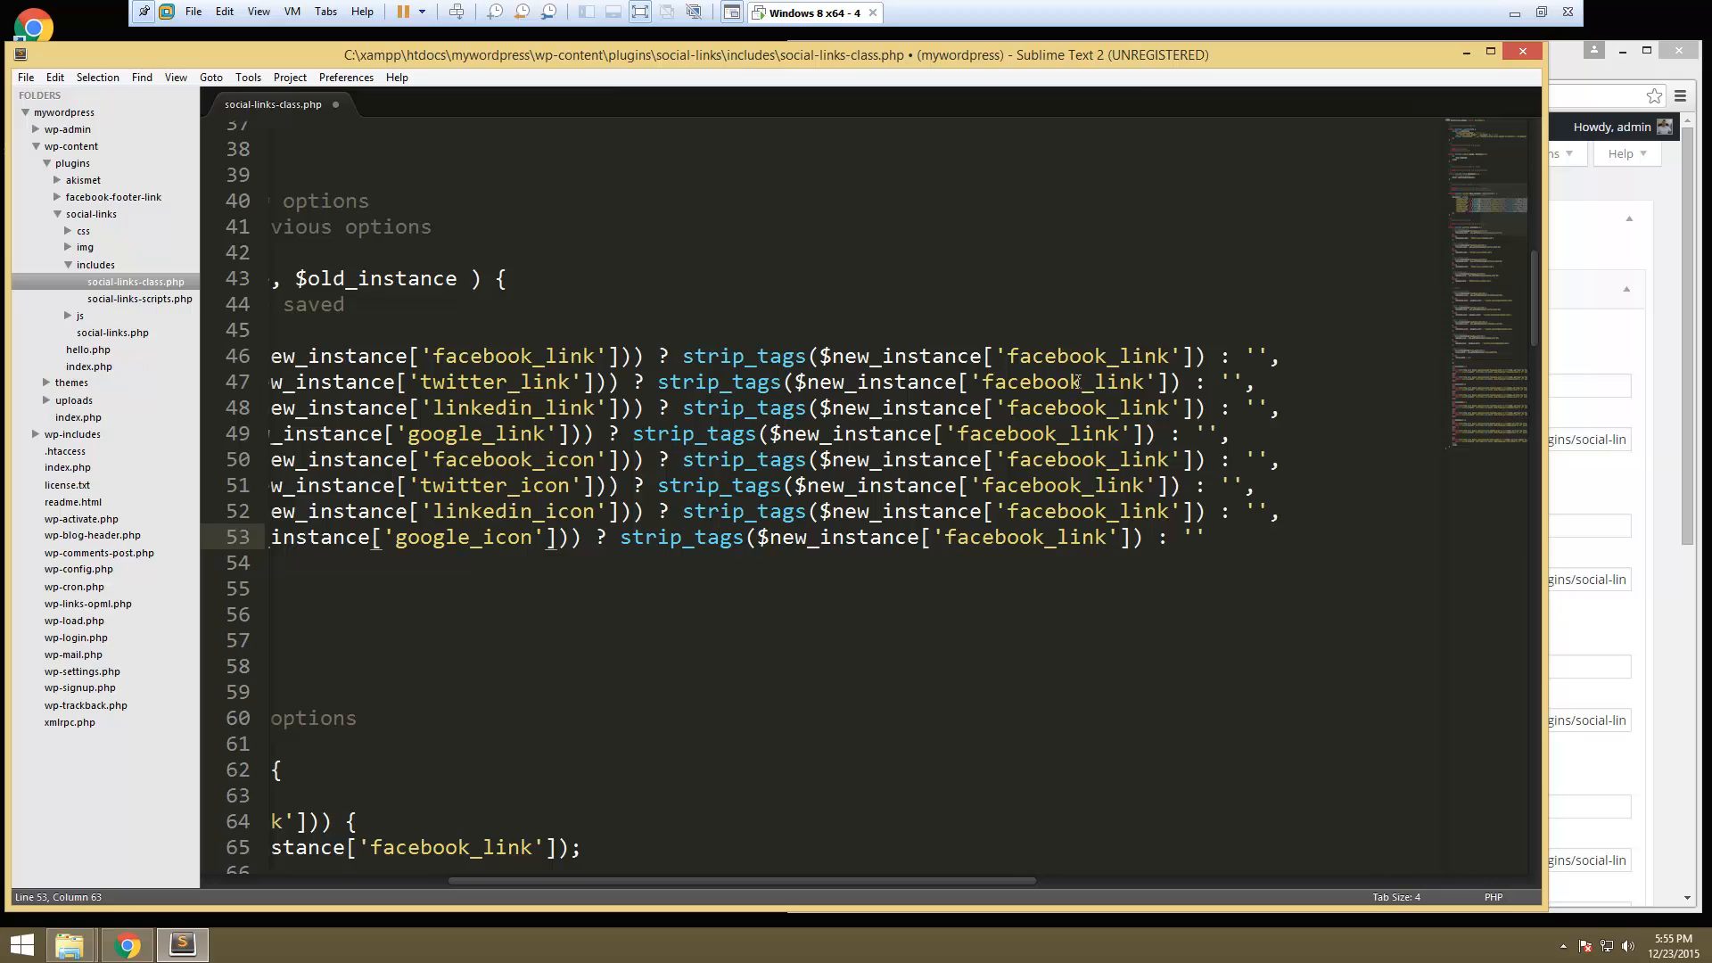
- Point the strip_tags() values on lines 47–50 at twitter_link, linkedin_link, google_link and facebook_icon
drag(1082, 381, 986, 381)
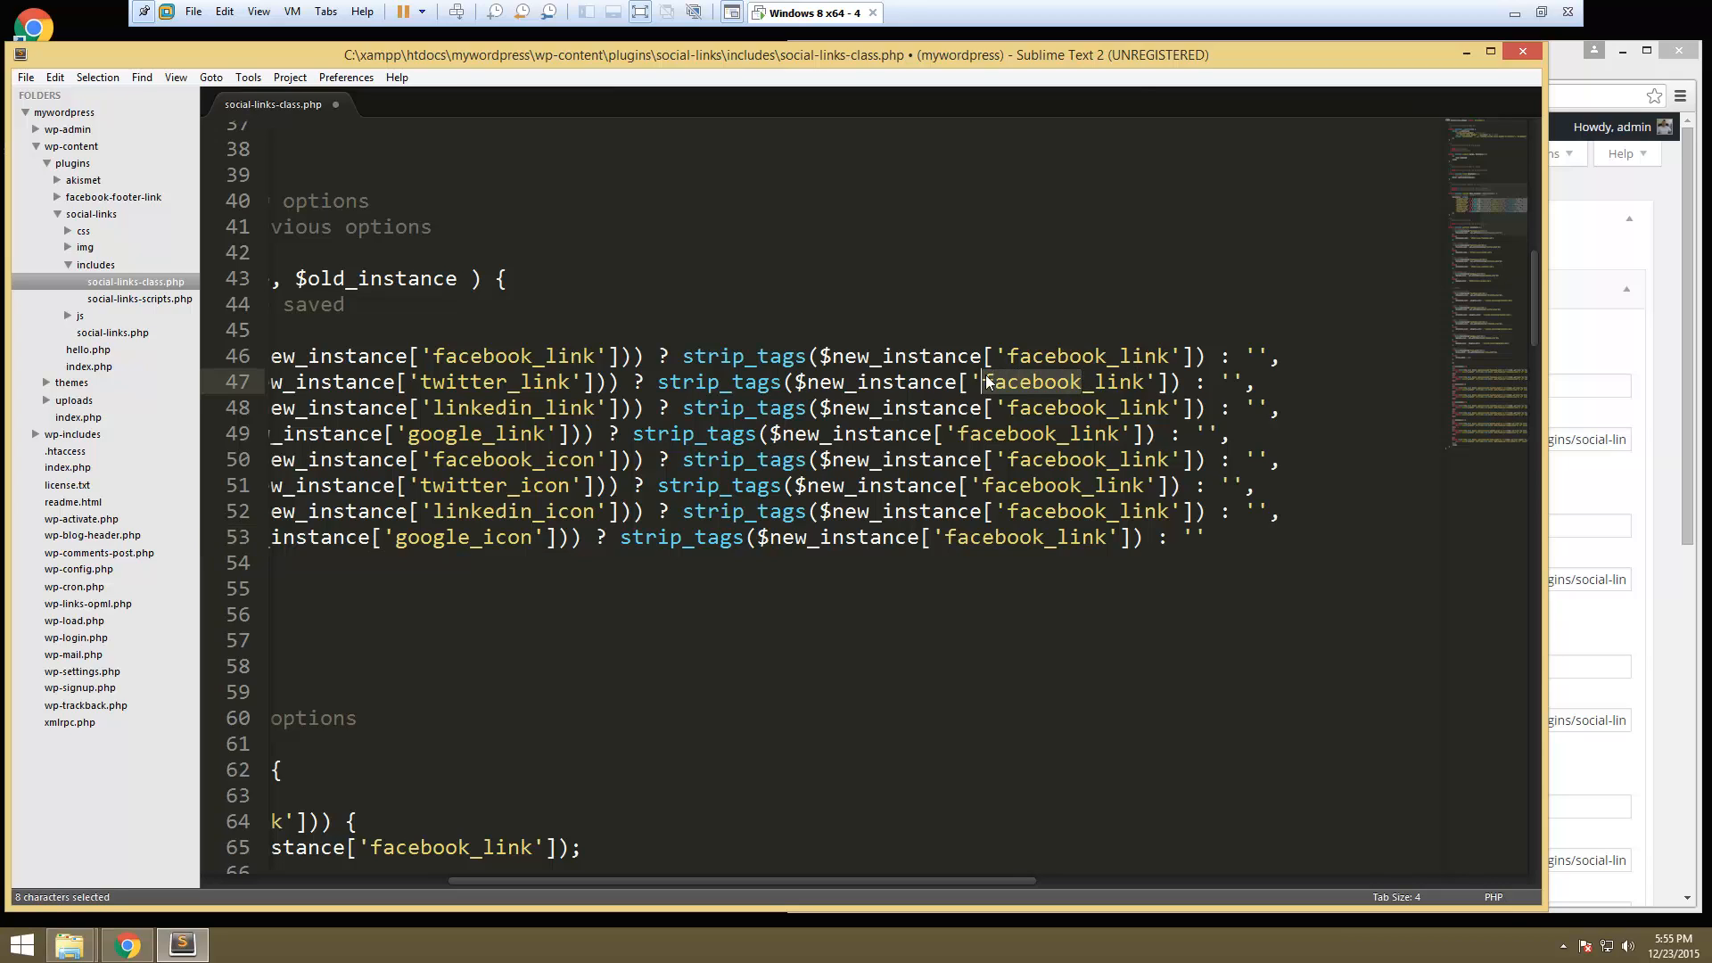
key(BackSpace)
text(twitter)
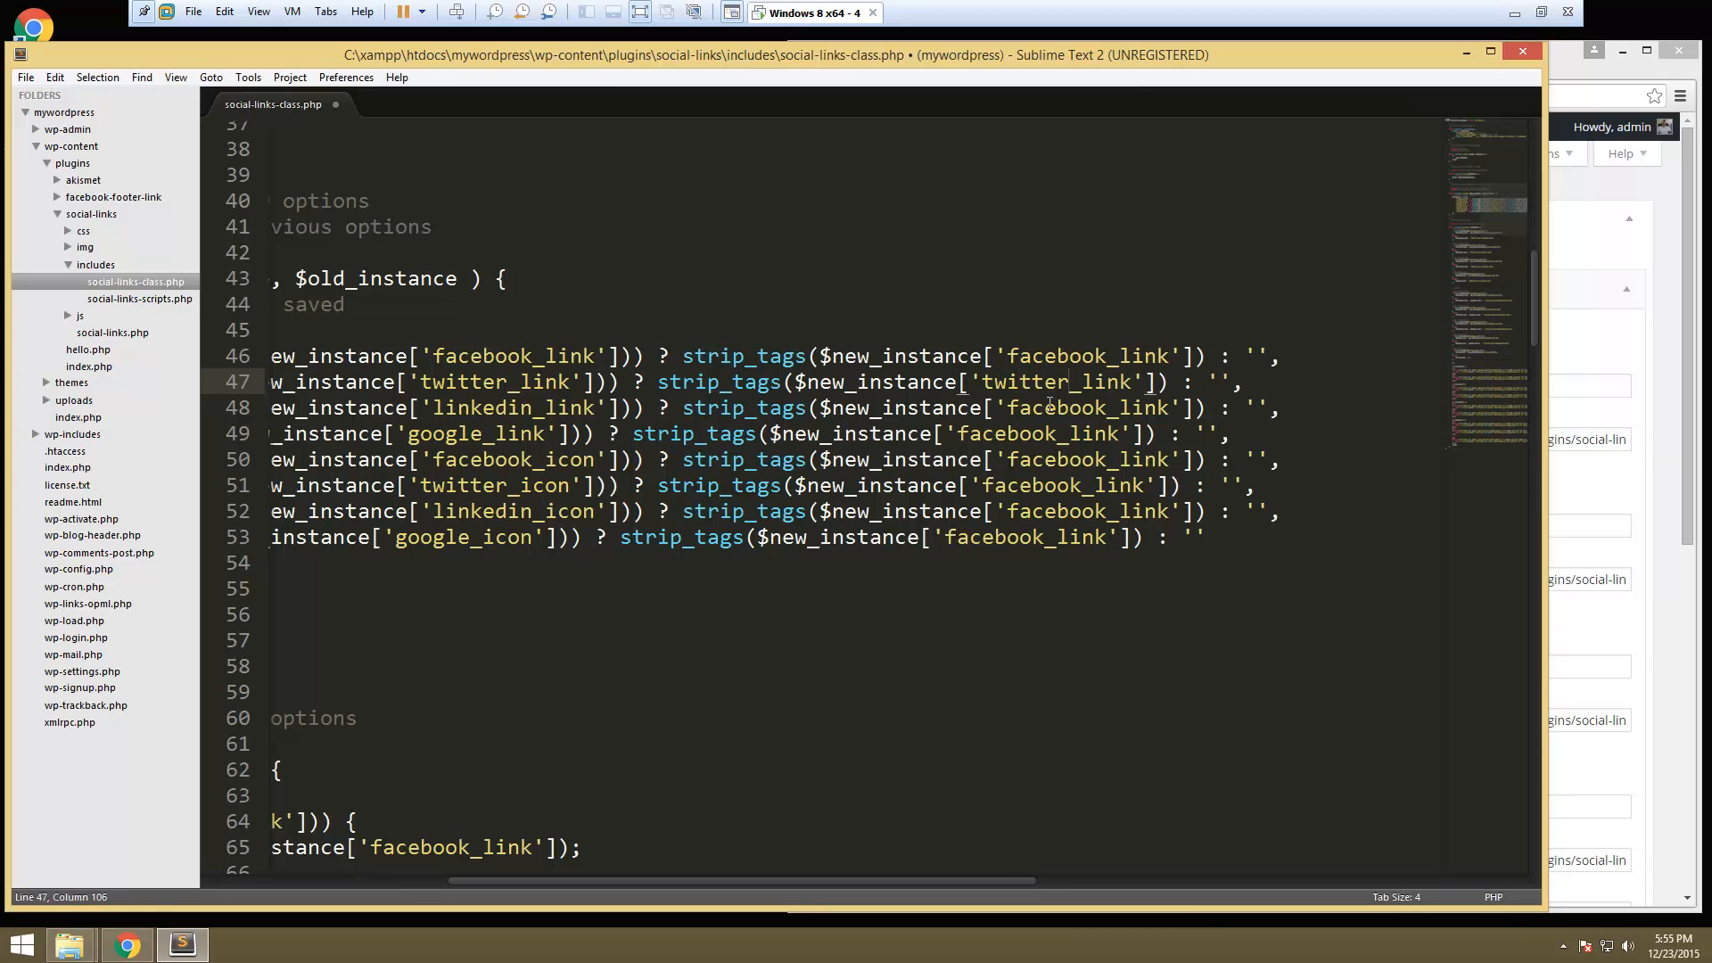
drag(1108, 408, 1017, 409)
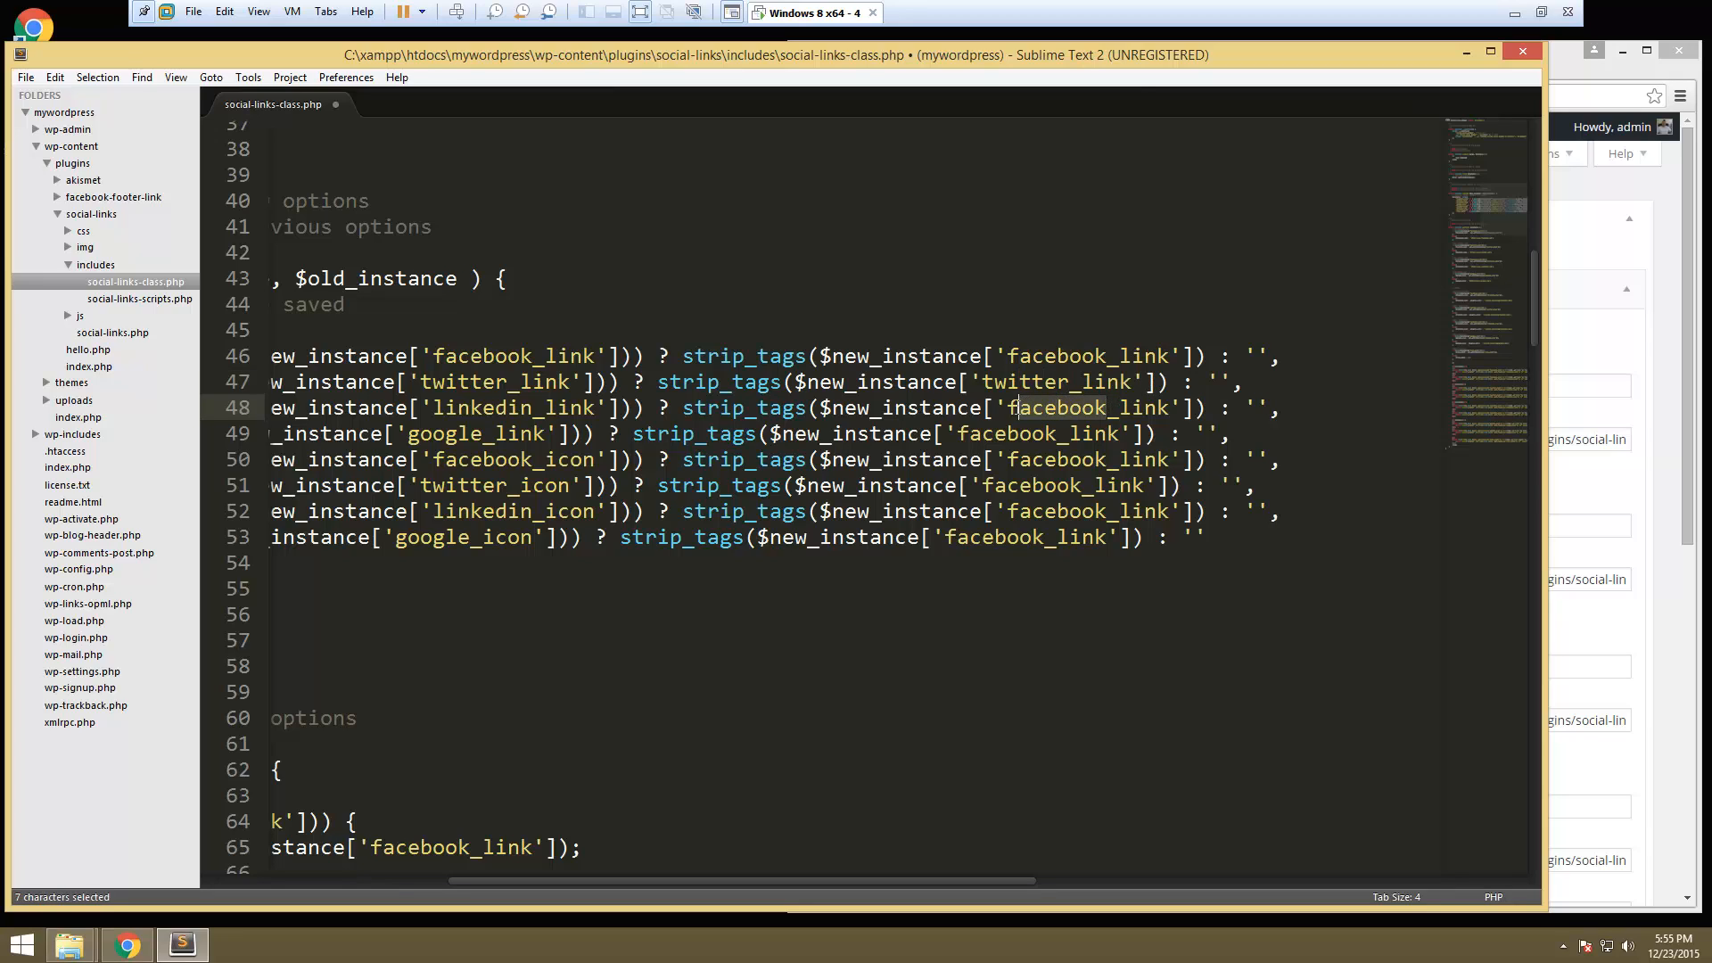
key(BackSpace)
key(BackSpace)
text(linke)
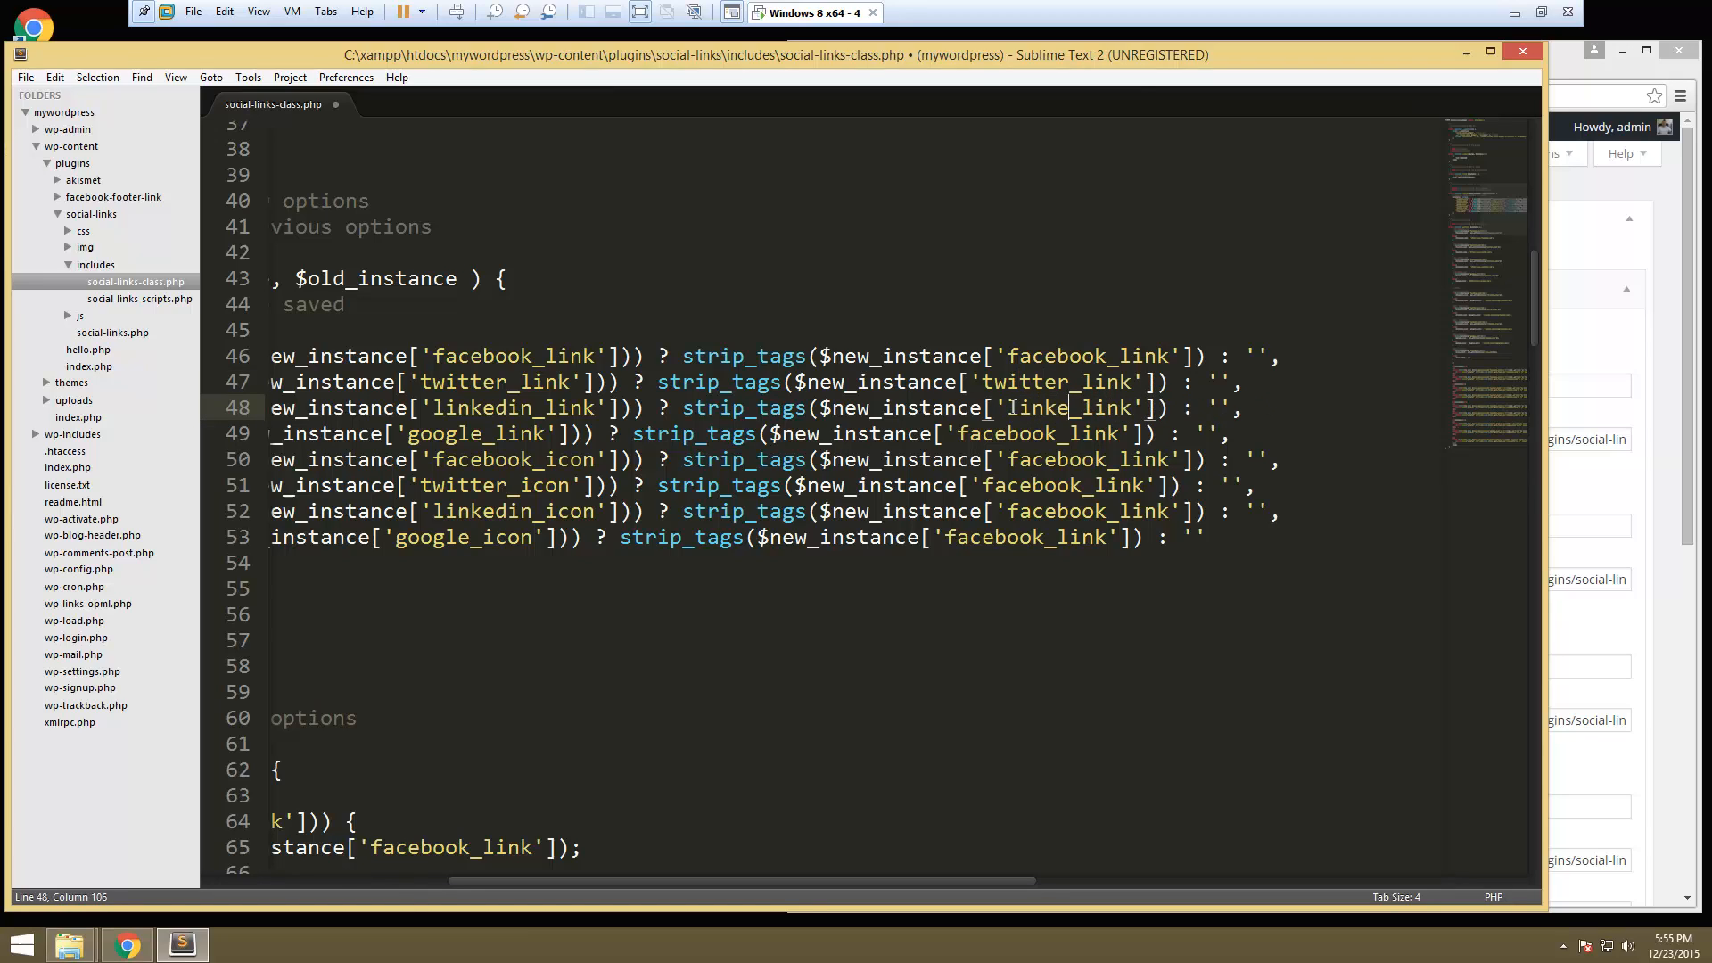
text(din)
drag(1057, 434, 958, 438)
text(goog)
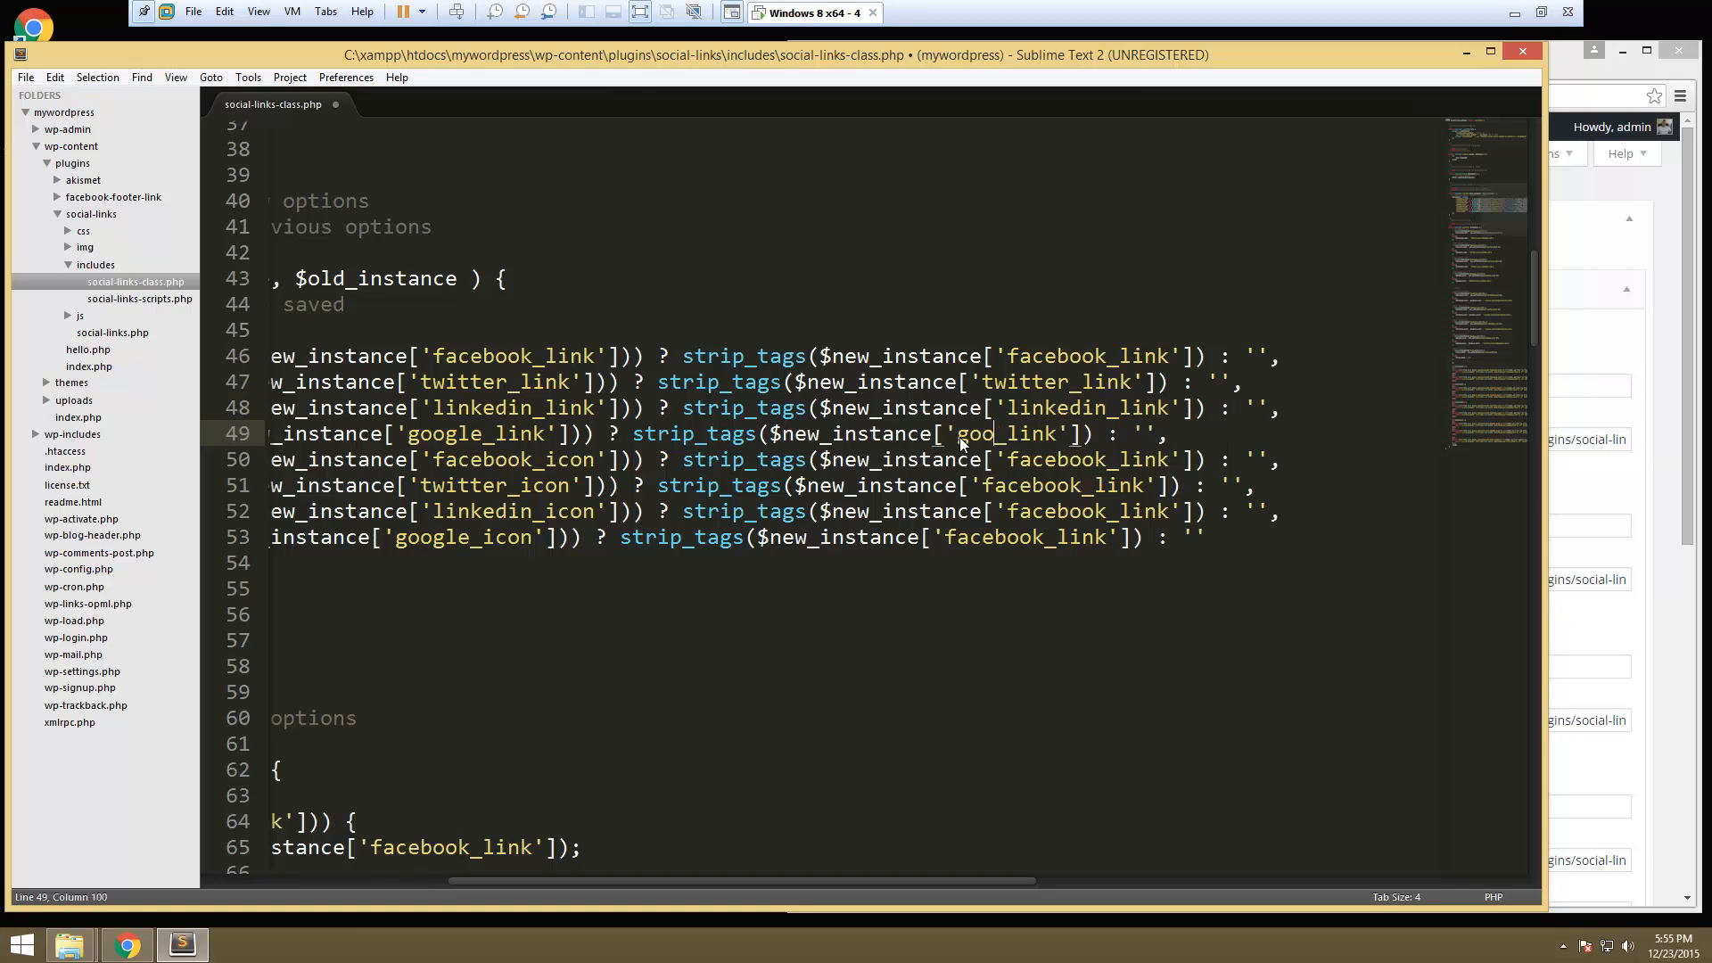
text(le)
drag(1171, 460, 1121, 460)
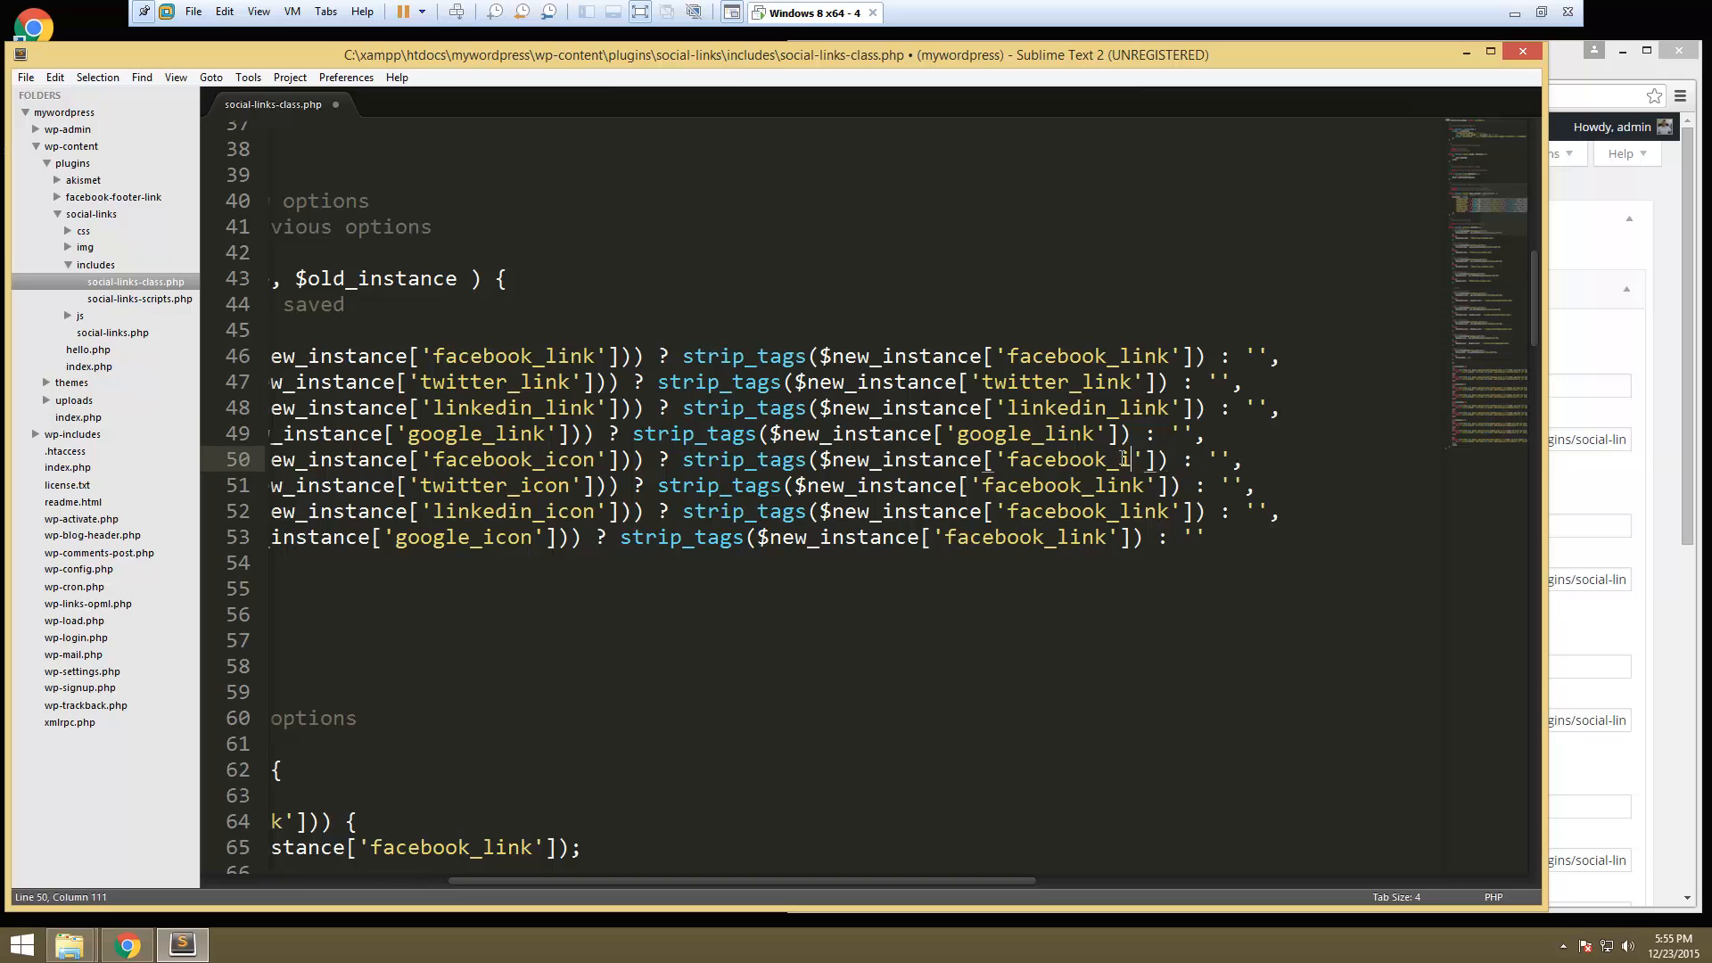
text(icon)
- Point the strip_tags() values on lines 51–53 at twitter_icon, linkedin_icon and google_icon
drag(1146, 485, 982, 485)
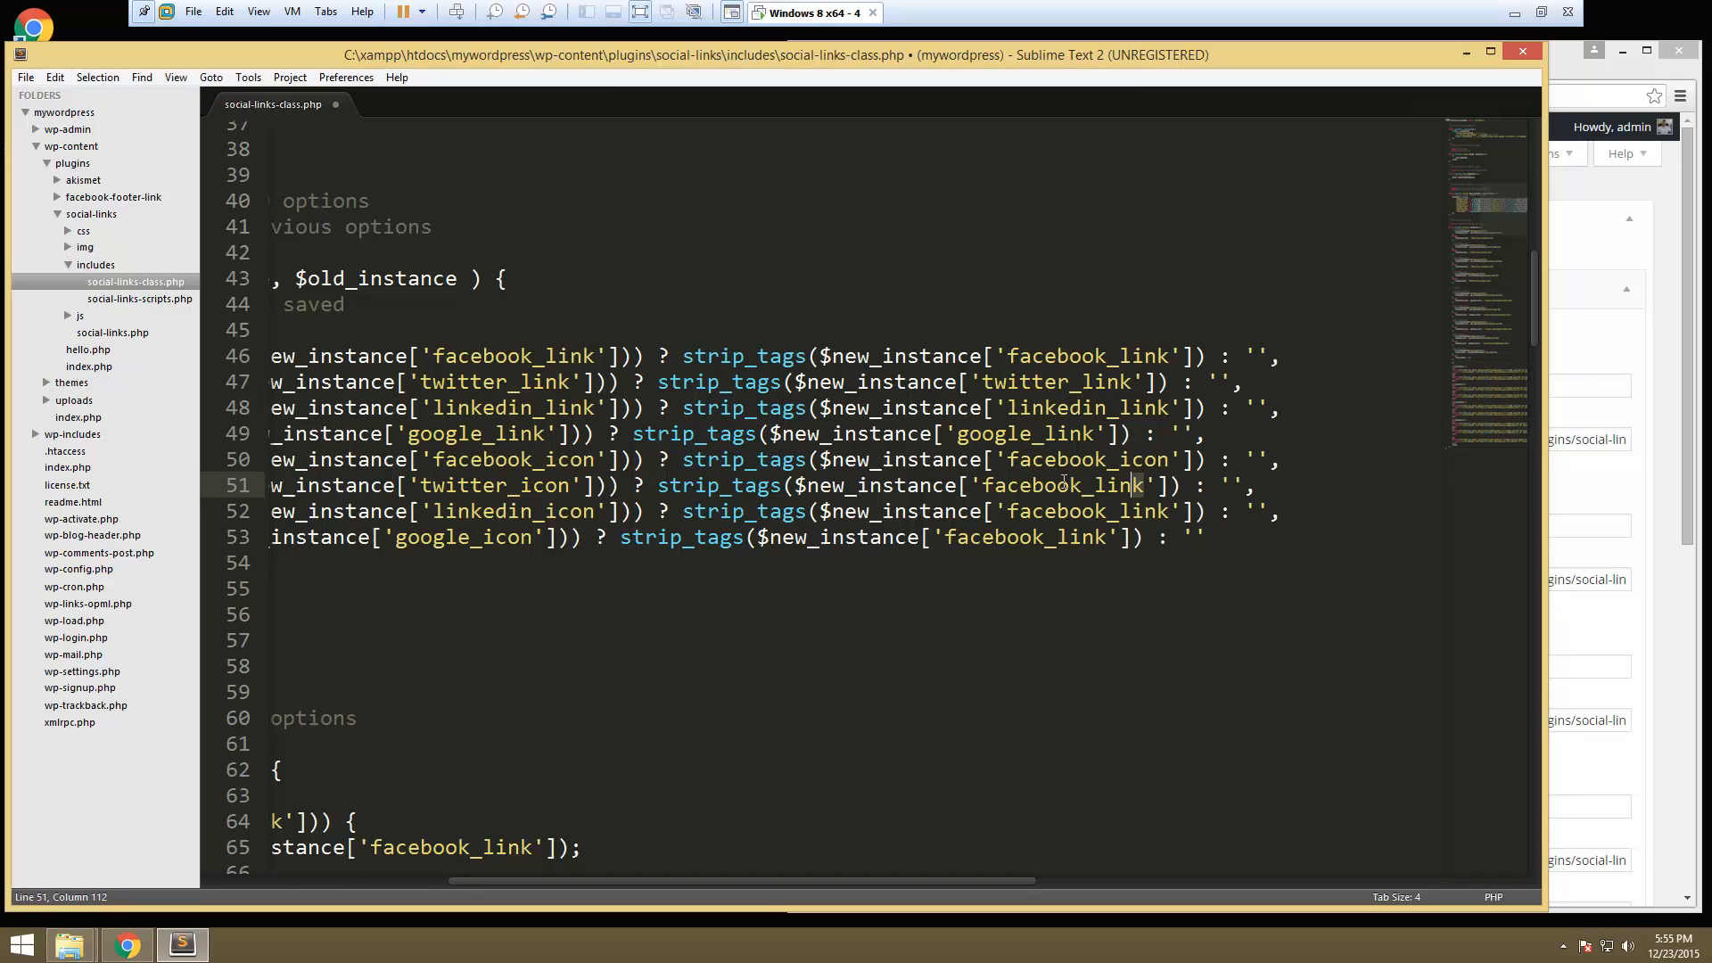
text(tw)
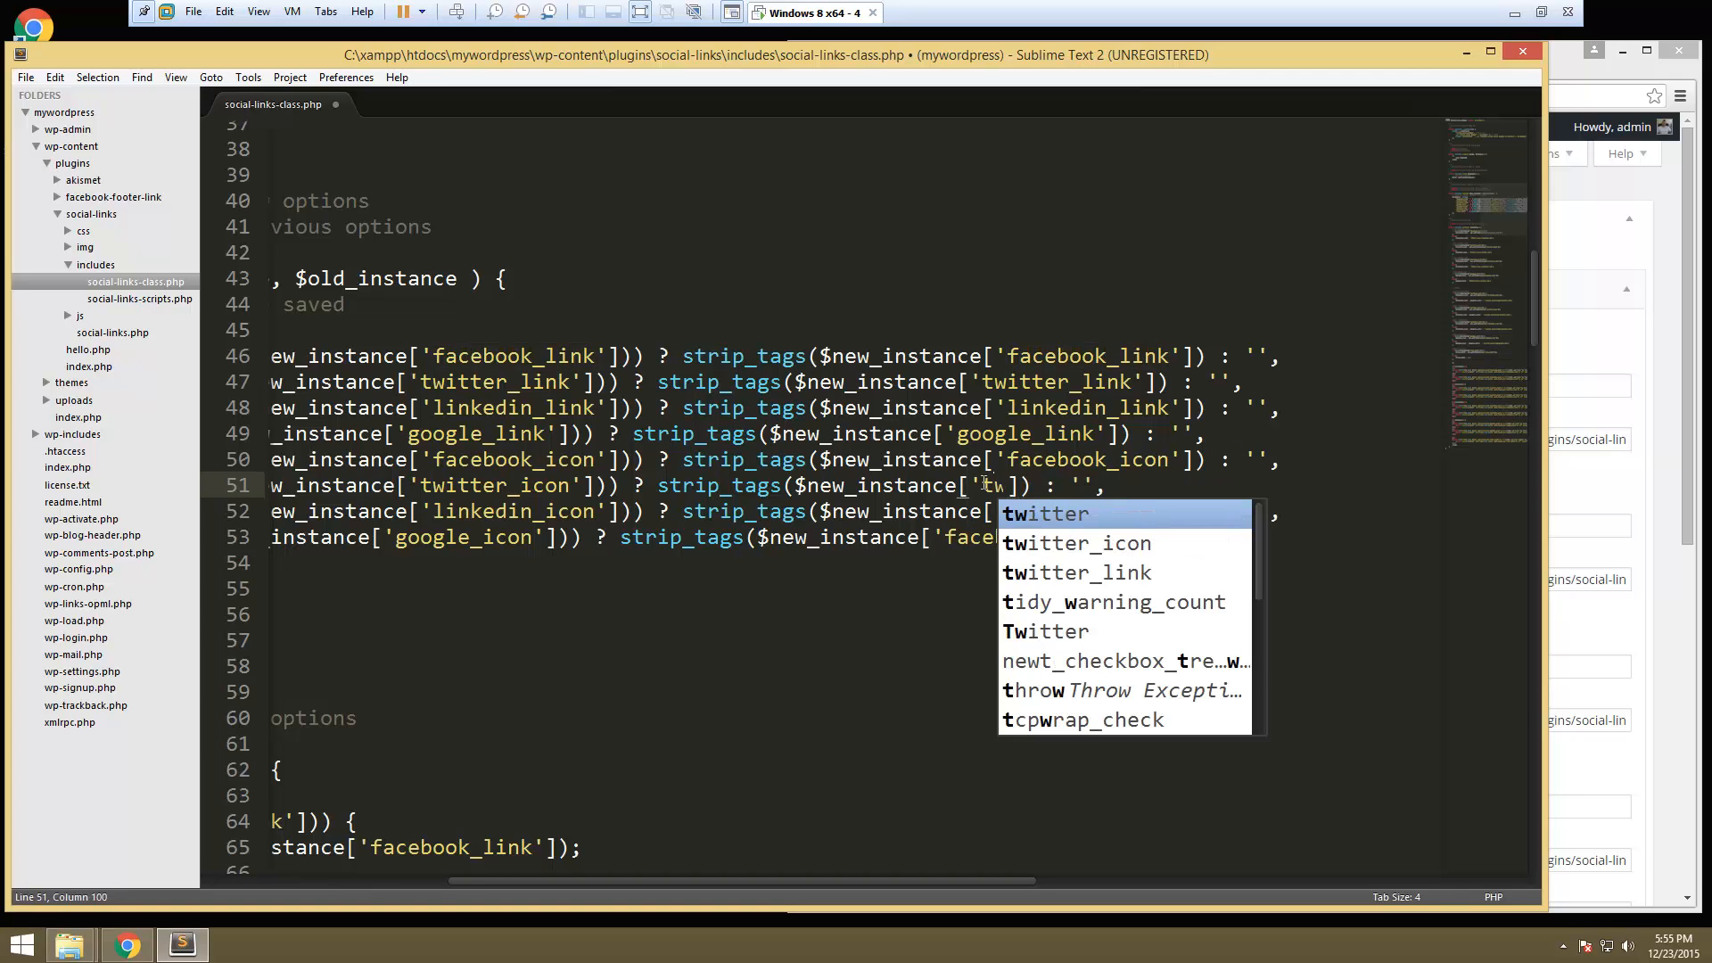
text(itter_i)
key(Return)
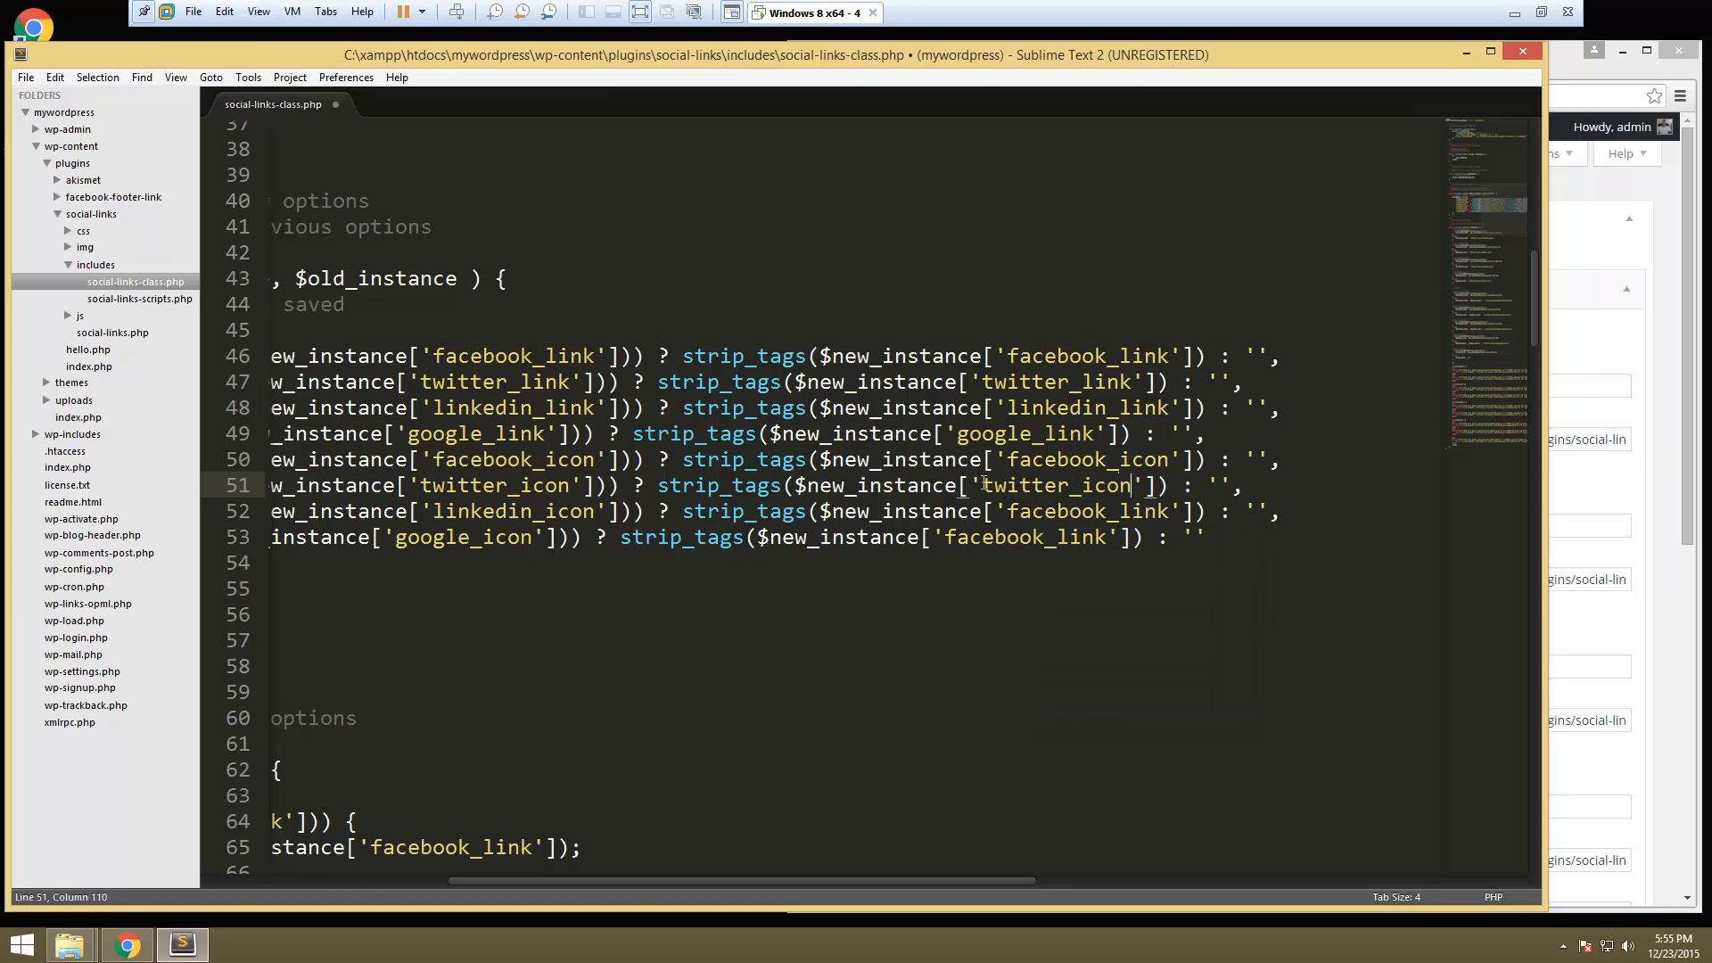
drag(1170, 511, 1008, 514)
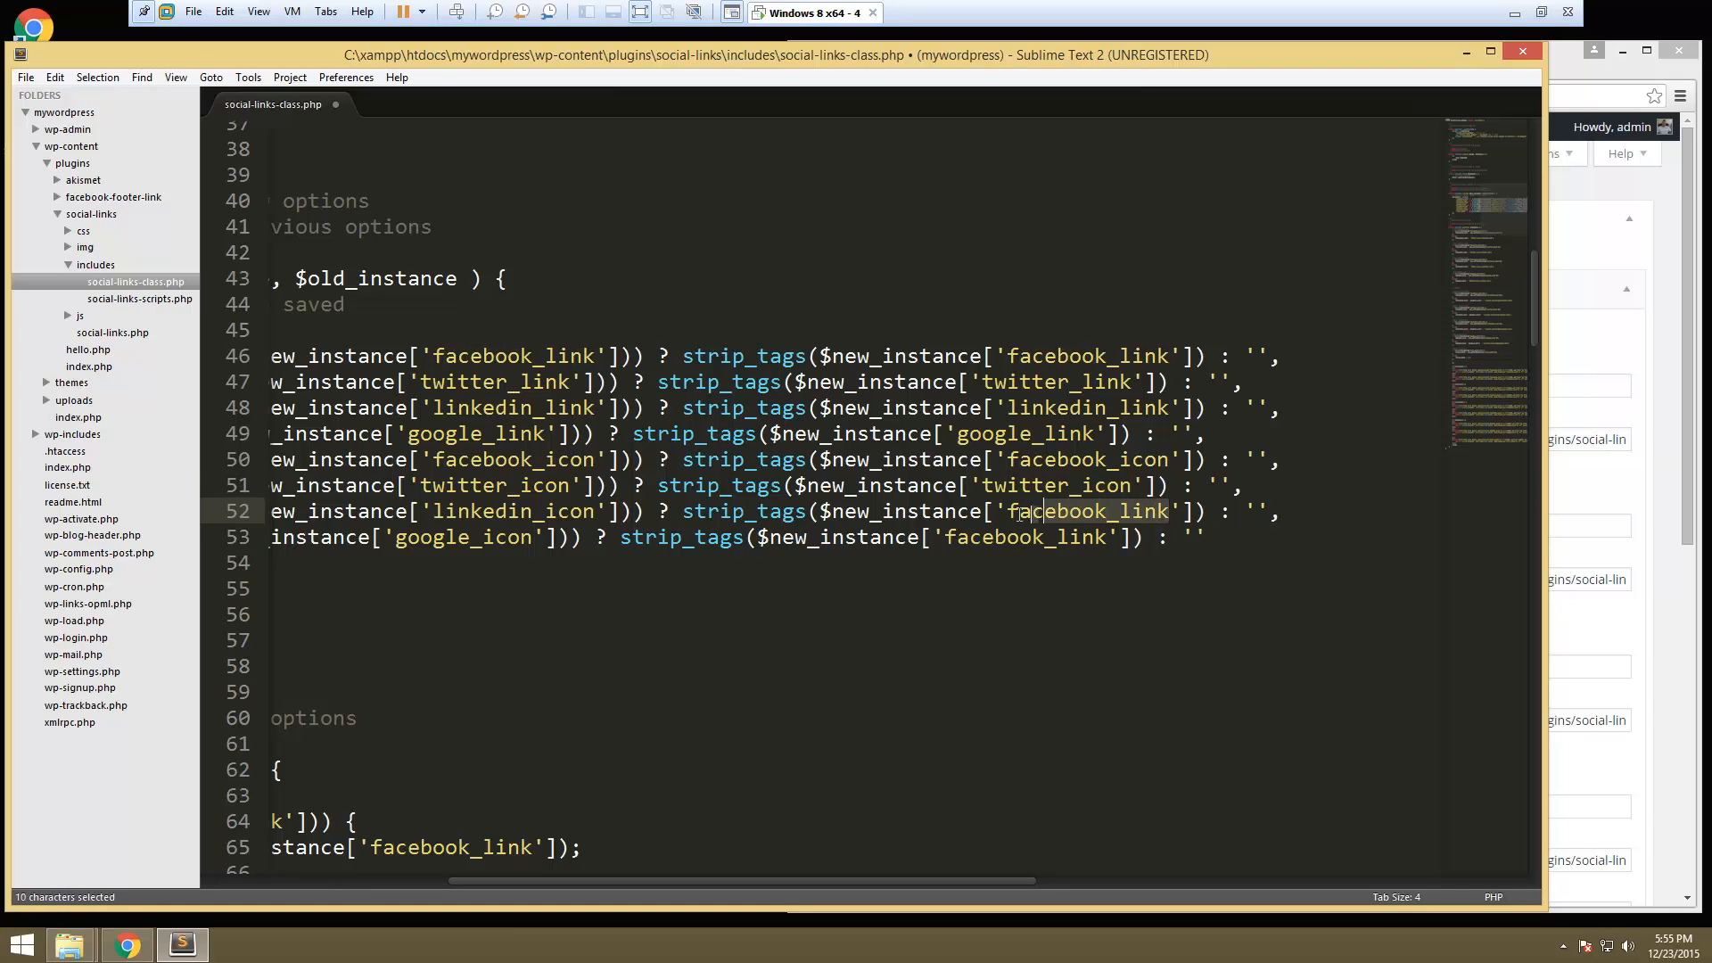
text(link)
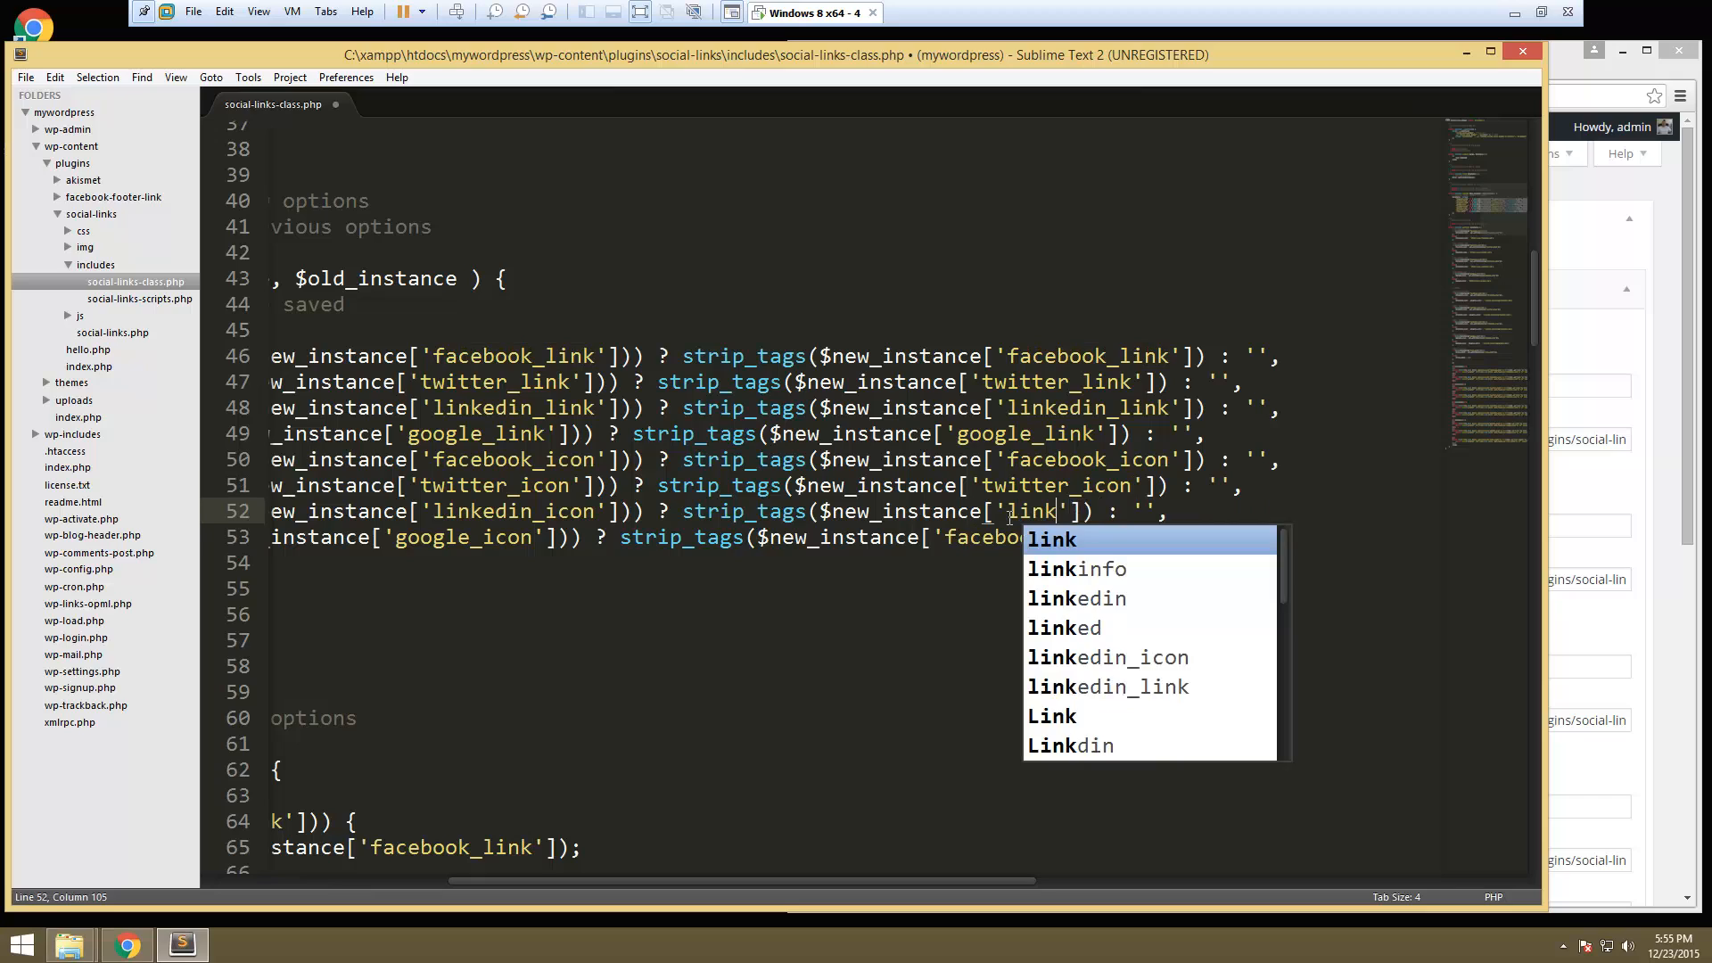
text(edin_)
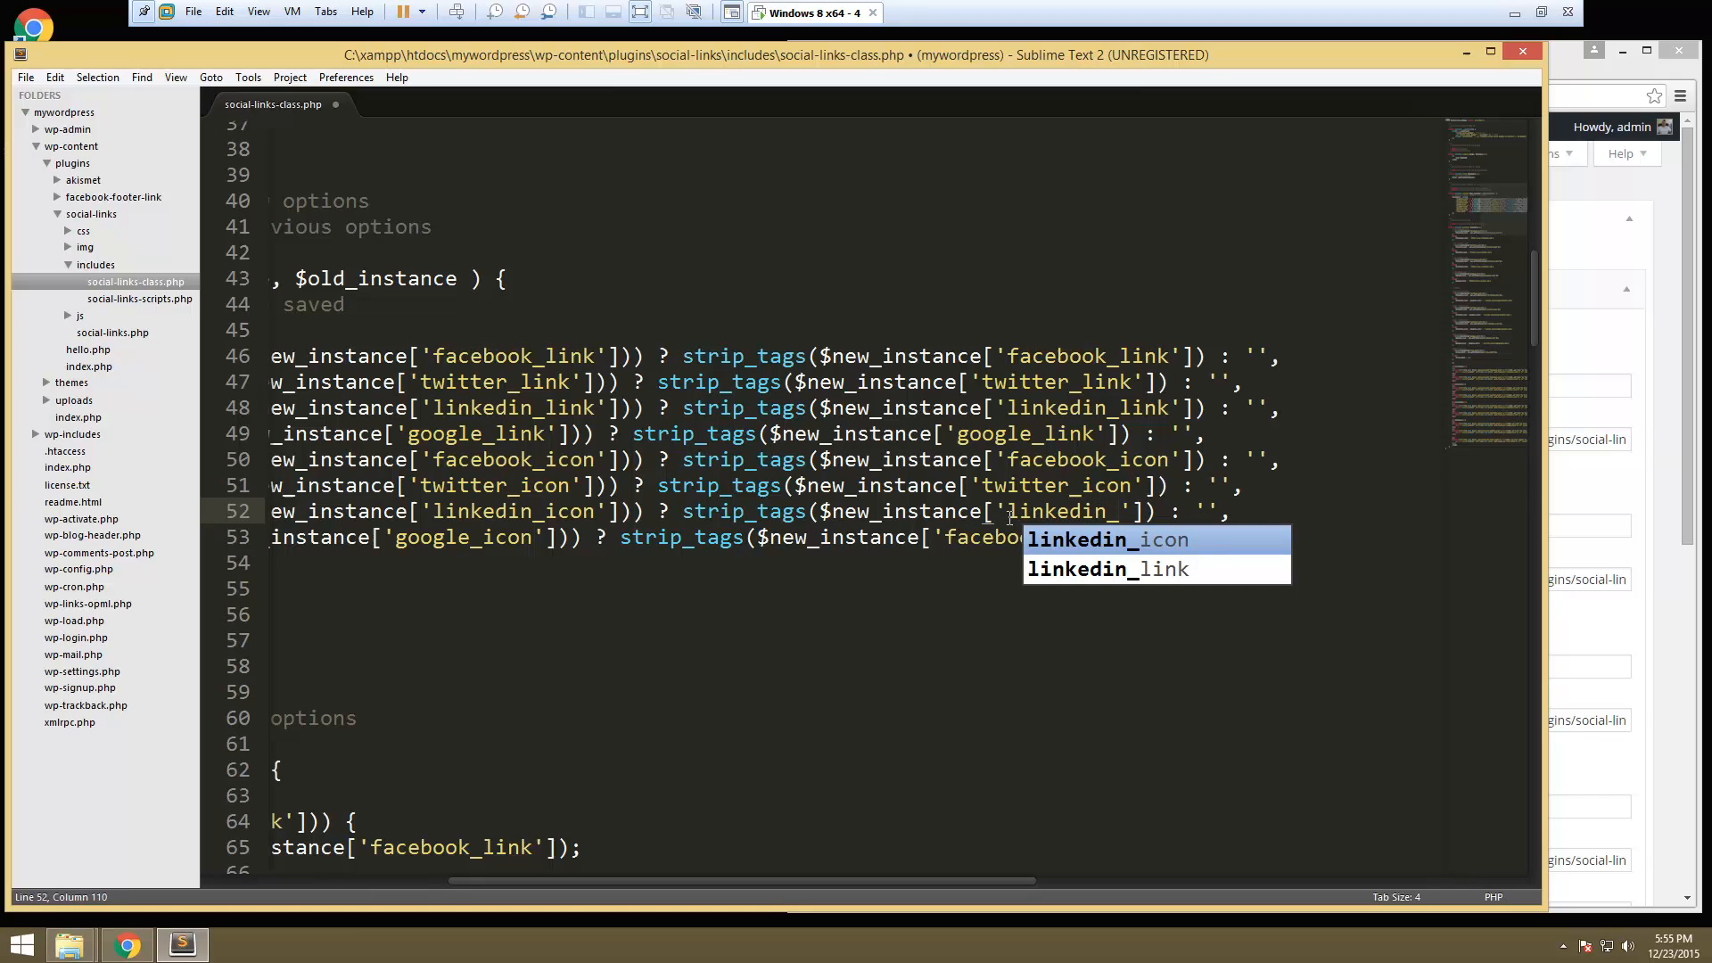
text(icon)
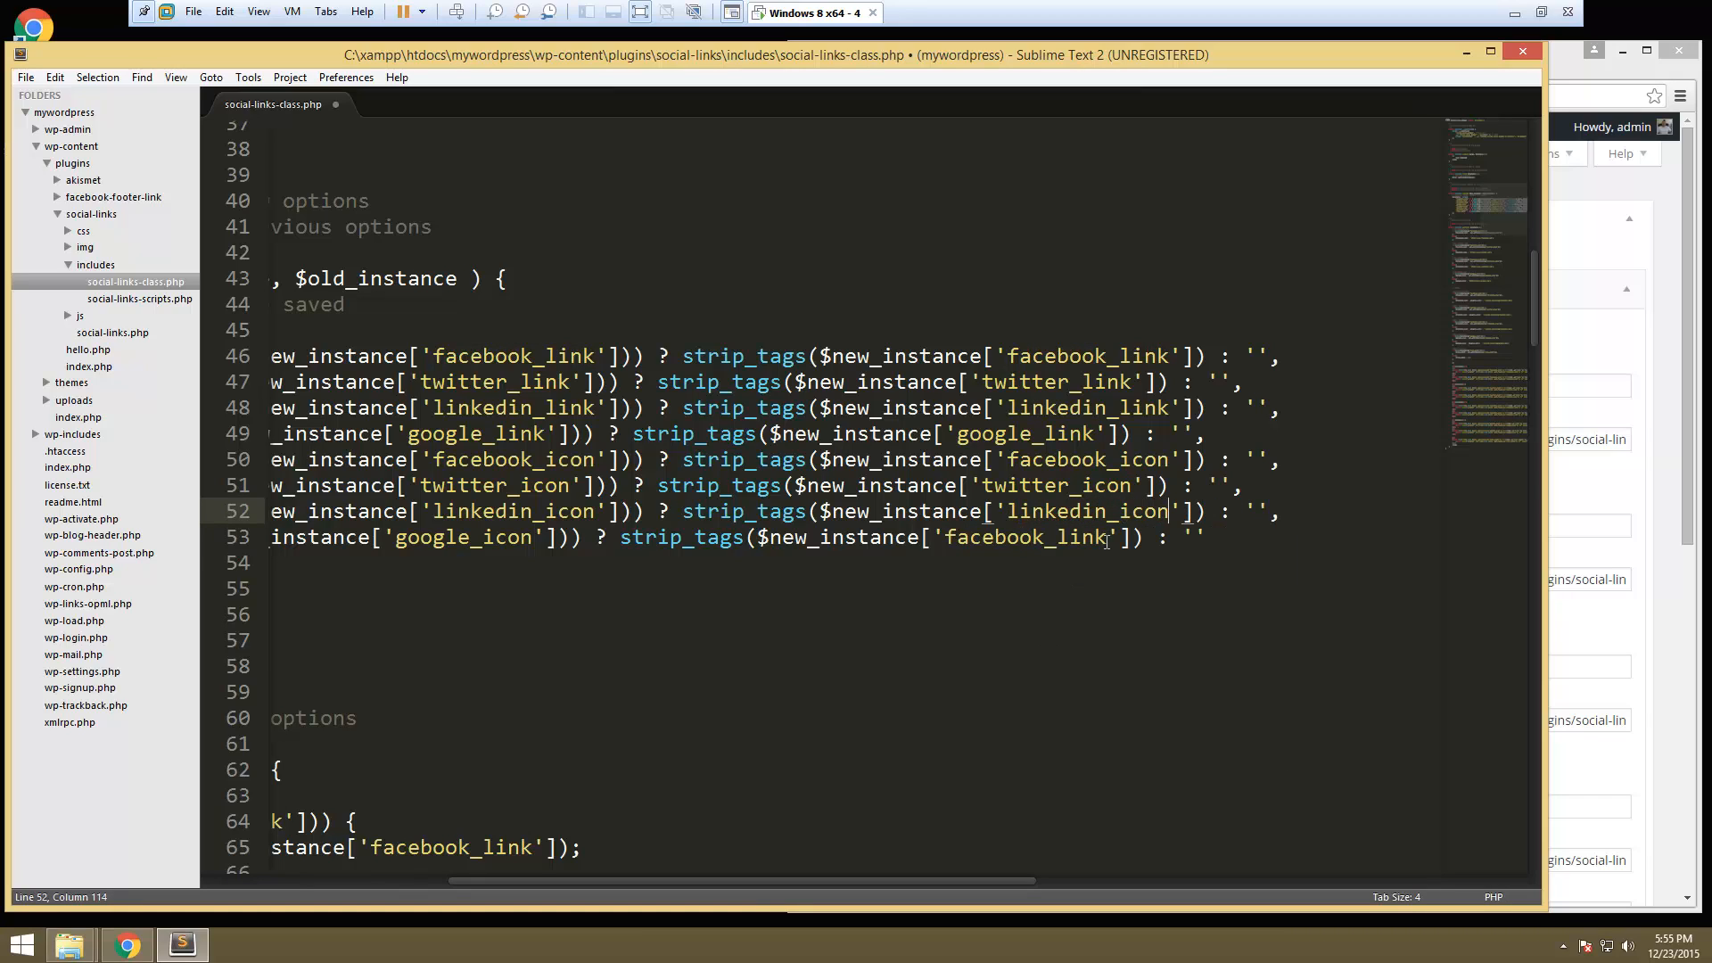
drag(1108, 538, 944, 539)
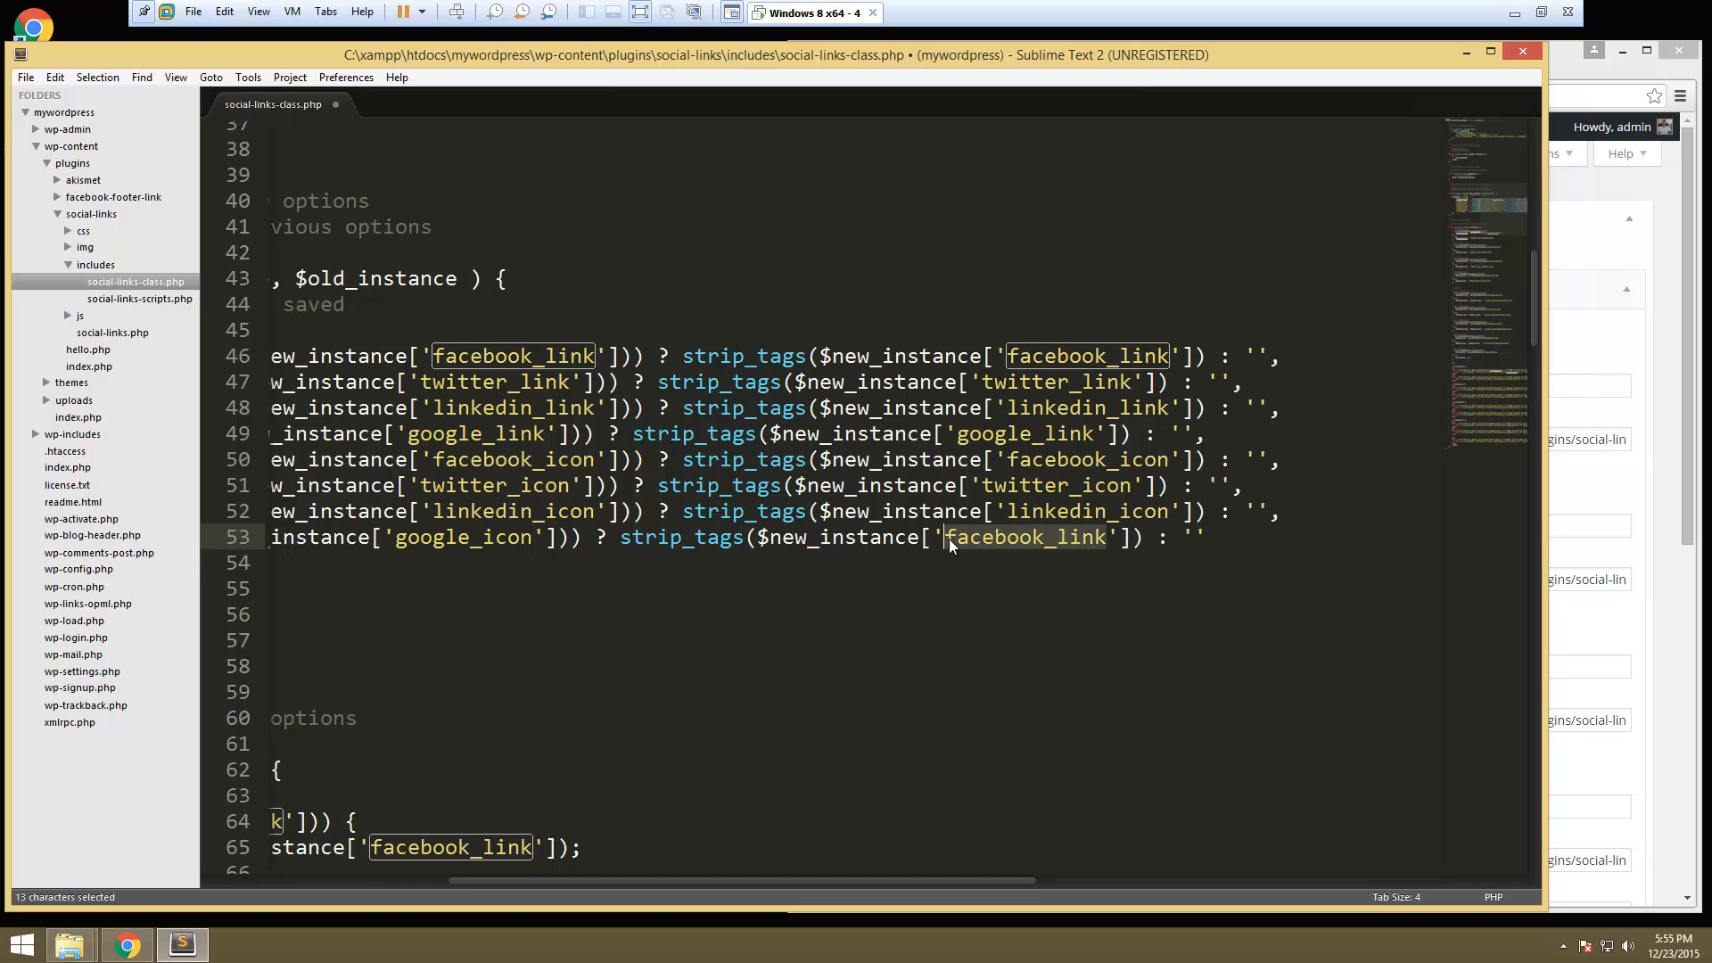
text(google)
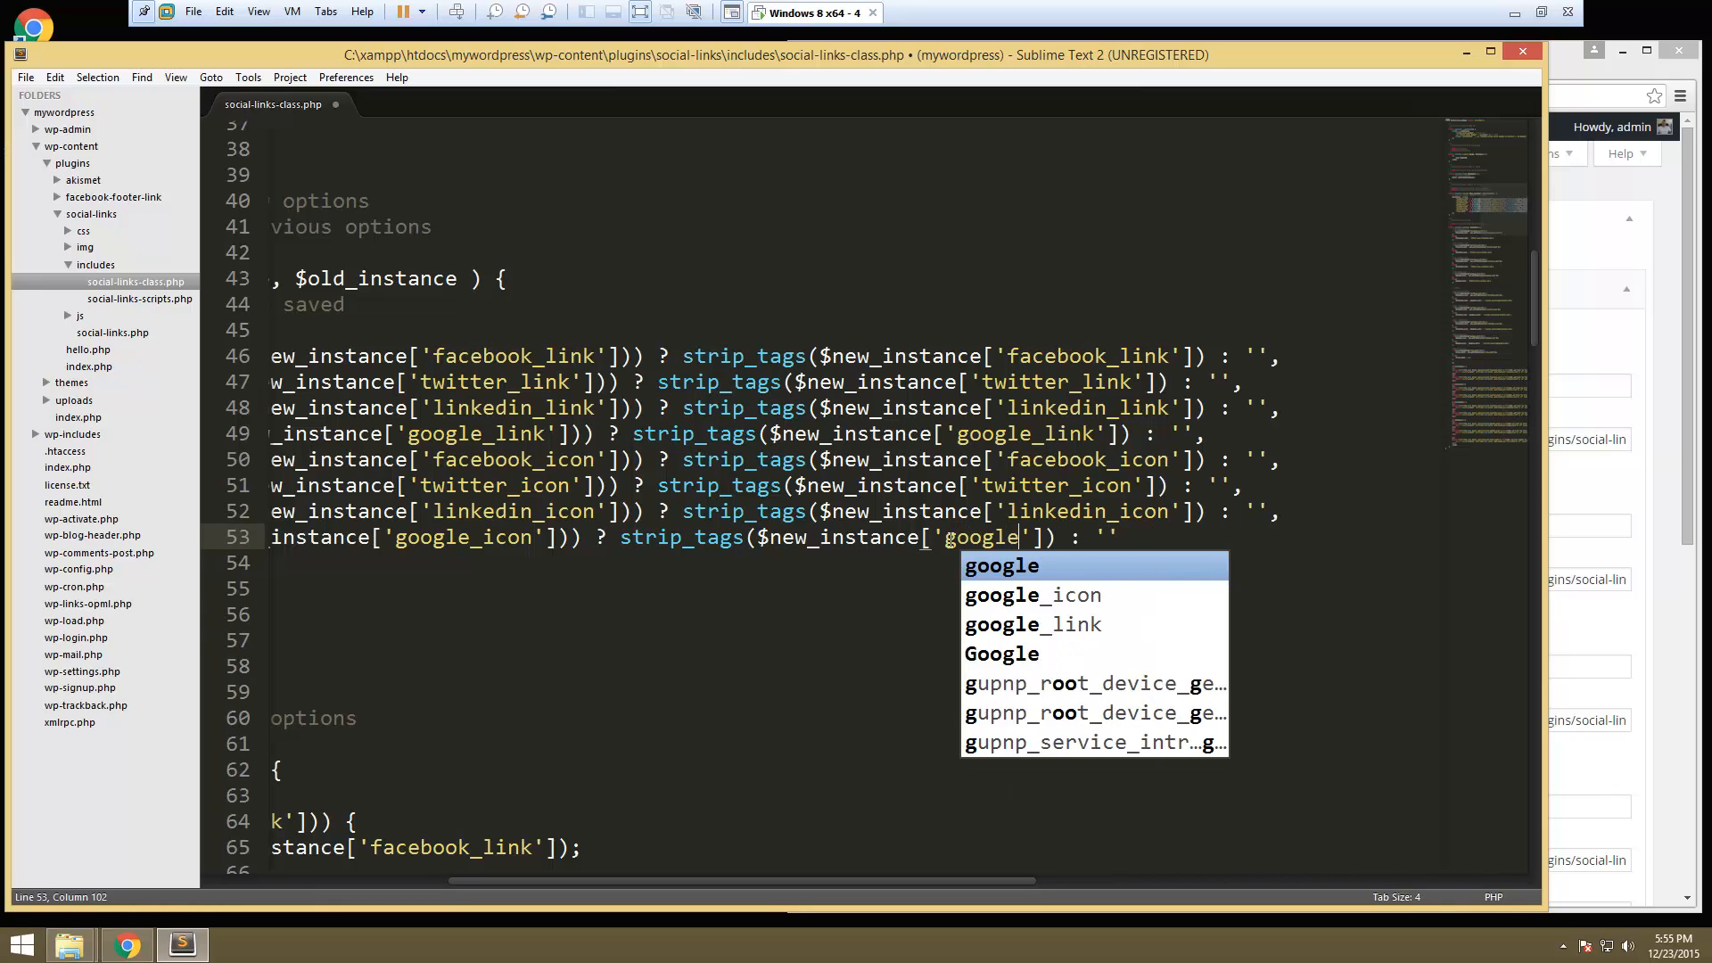
text(_icon)
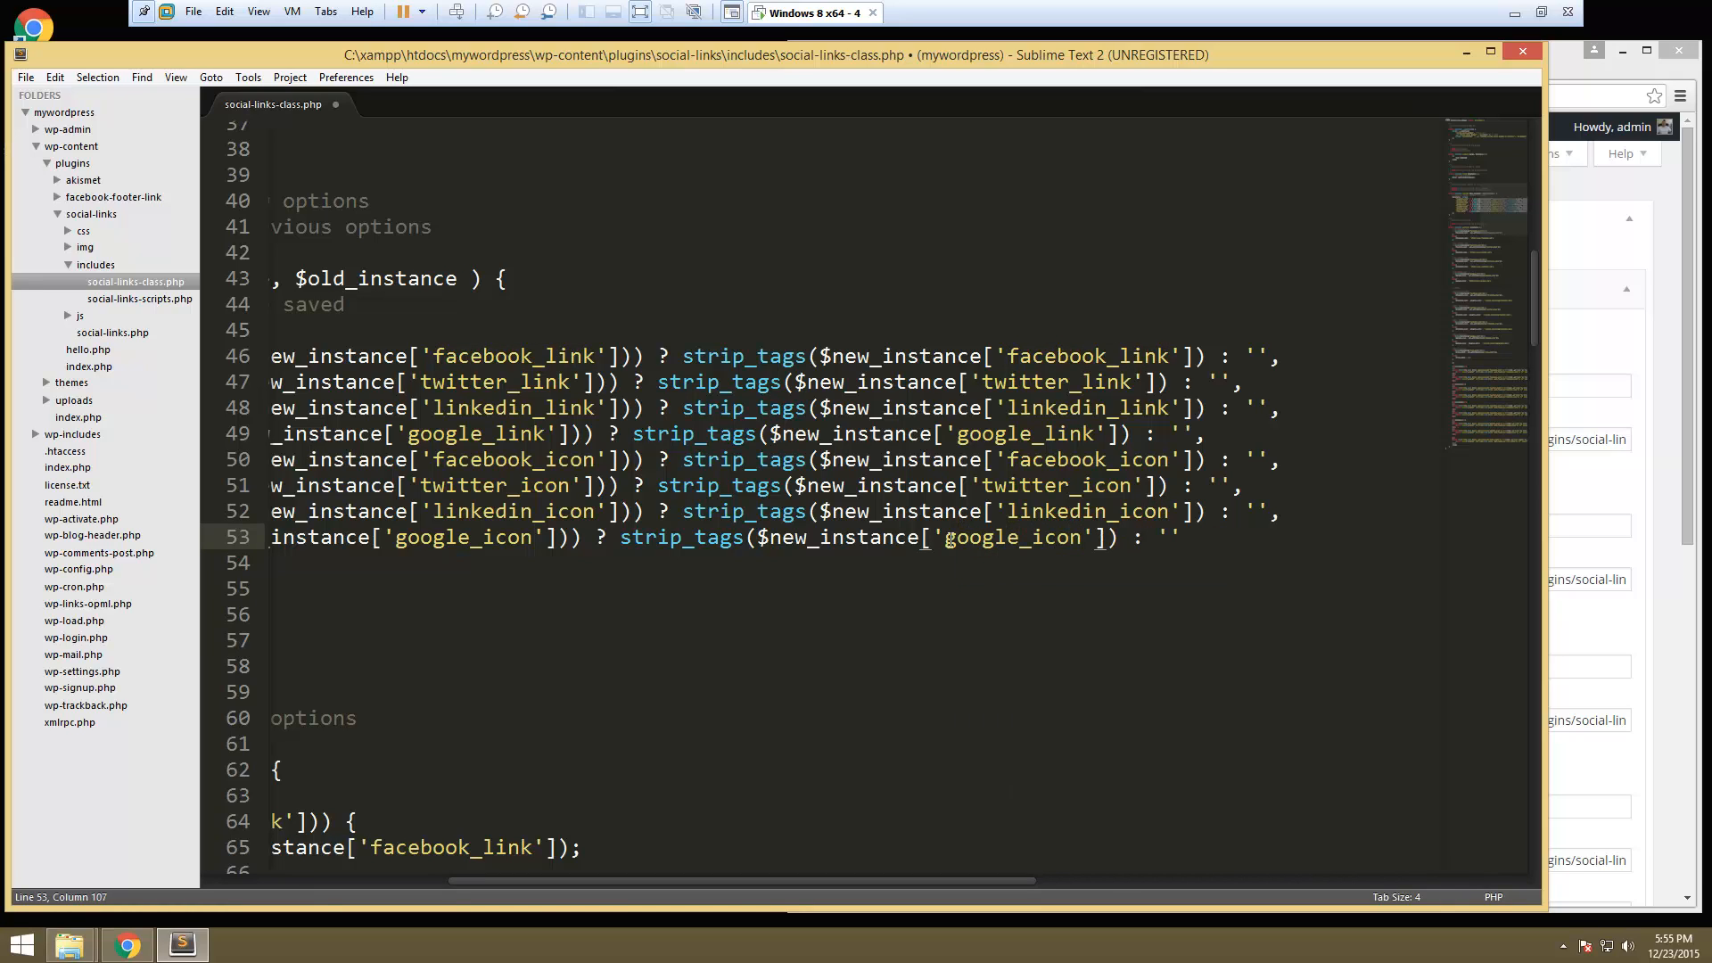
mouse_move(716, 880)
mouse_down()
mouse_move(447, 886)
mouse_move(554, 883)
mouse_move(521, 881)
mouse_up()
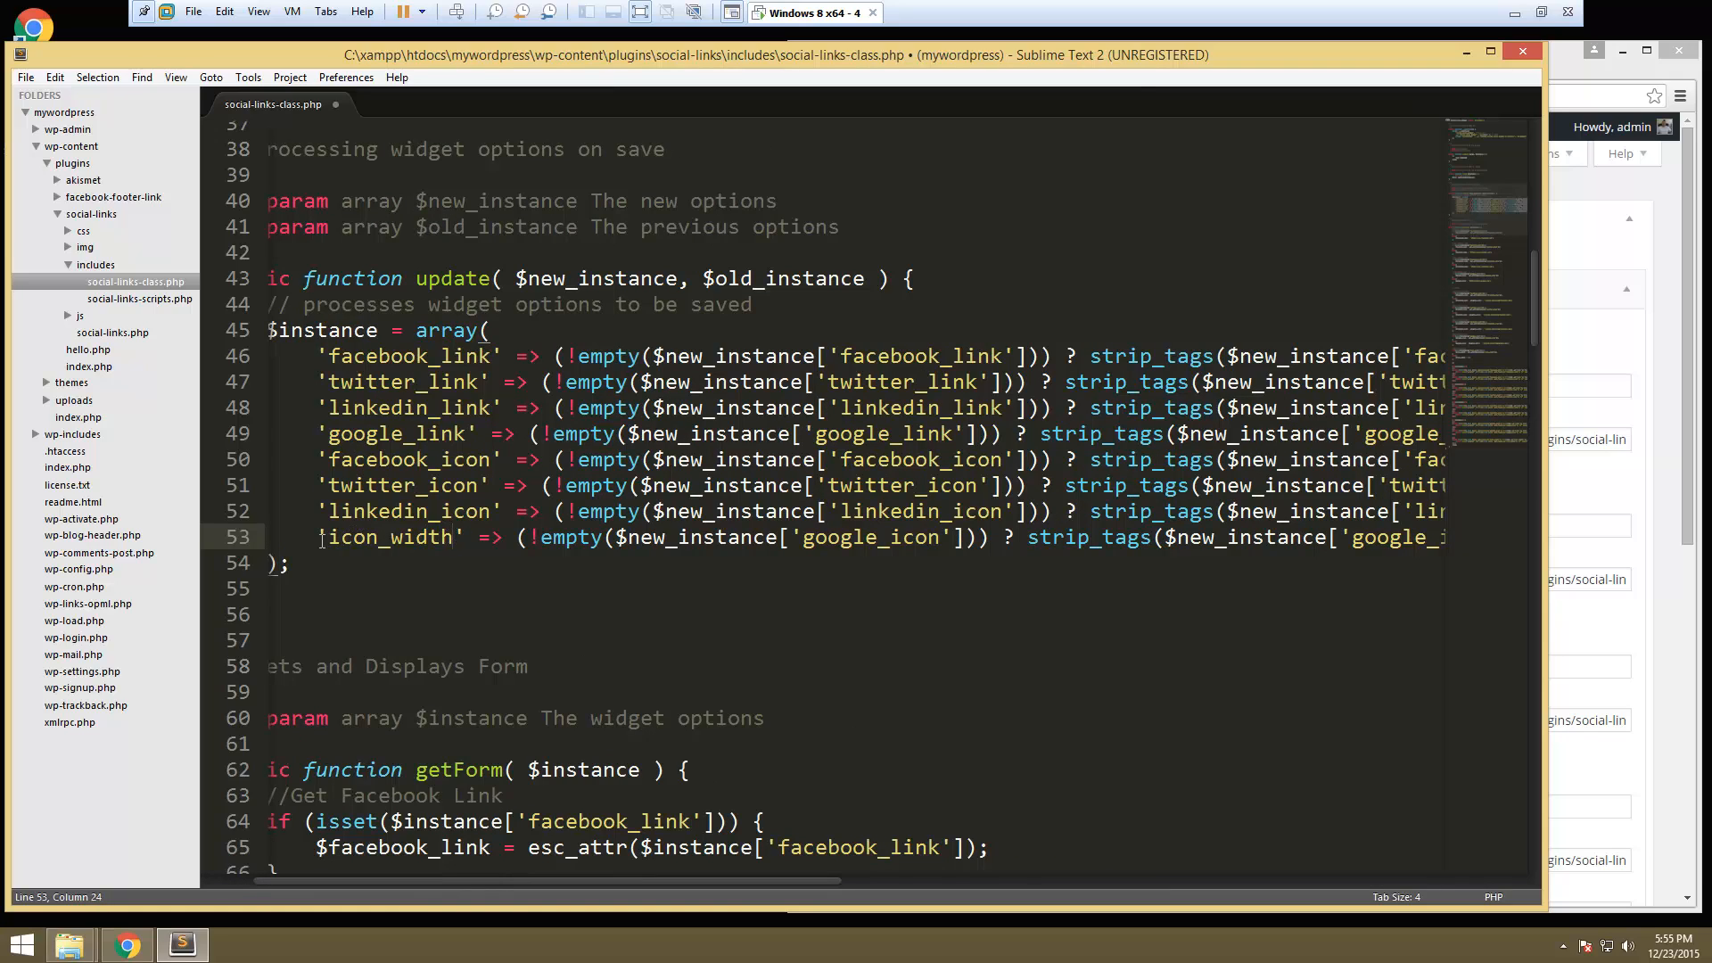
drag(321, 537, 1476, 537)
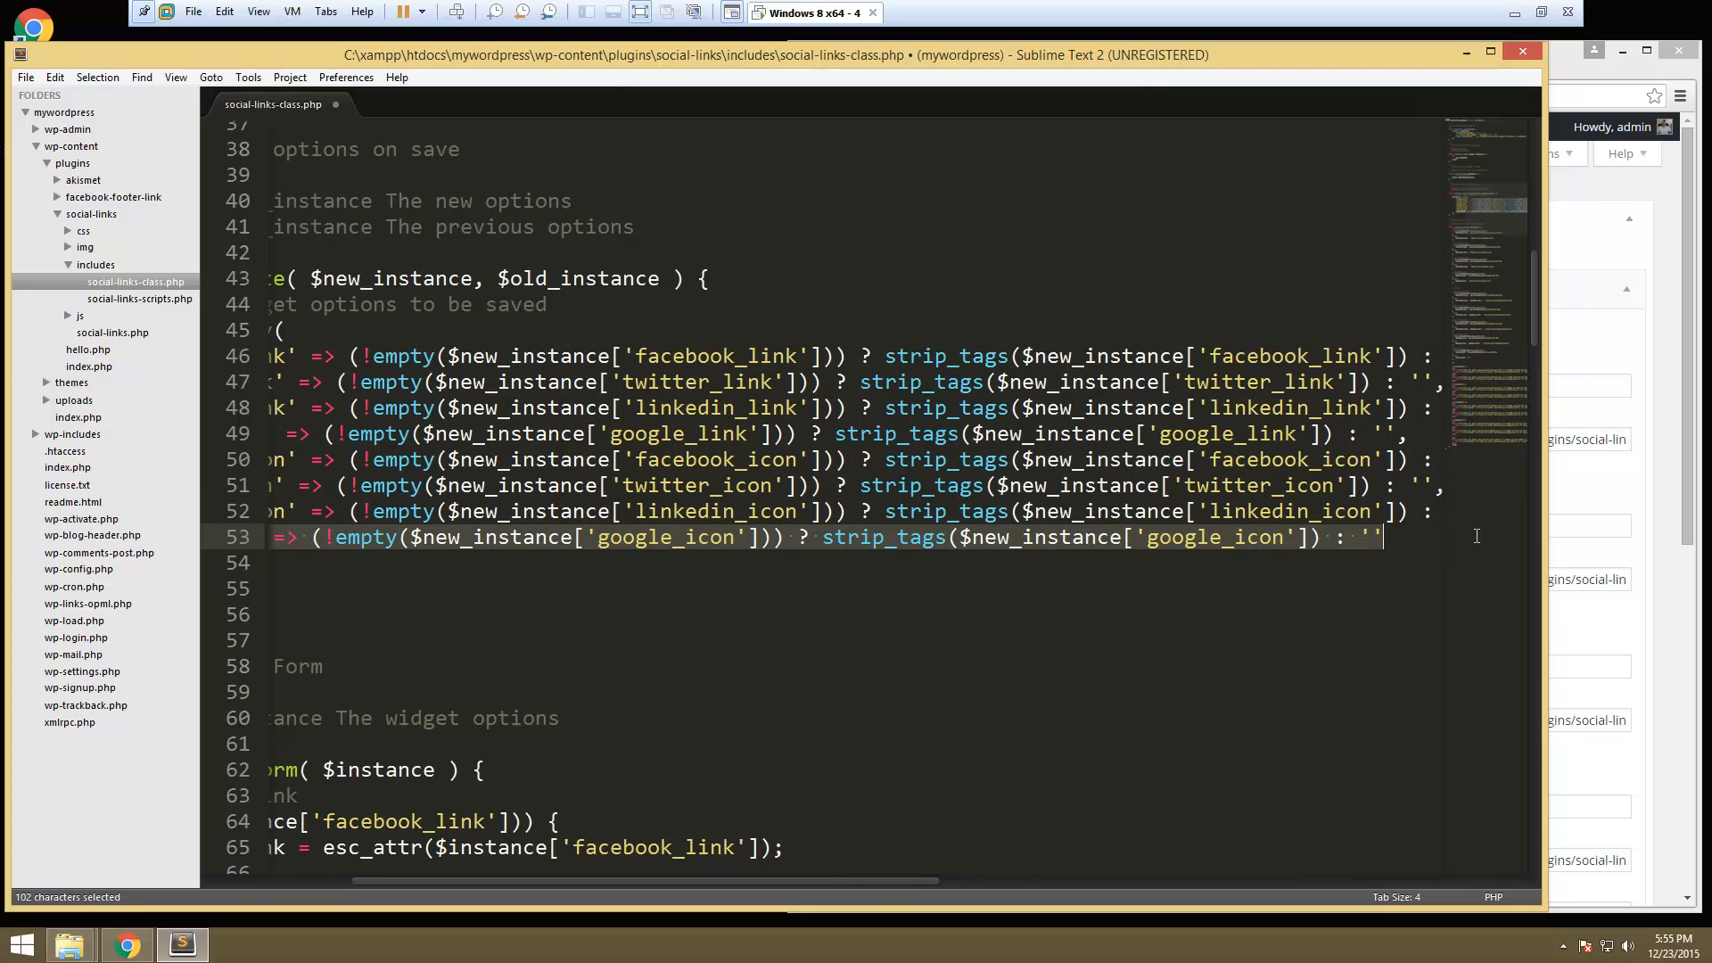
- Rekey line 53 back to google_icon and duplicate it as a new line below
key(ctrl+c)
drag(914, 880, 807, 883)
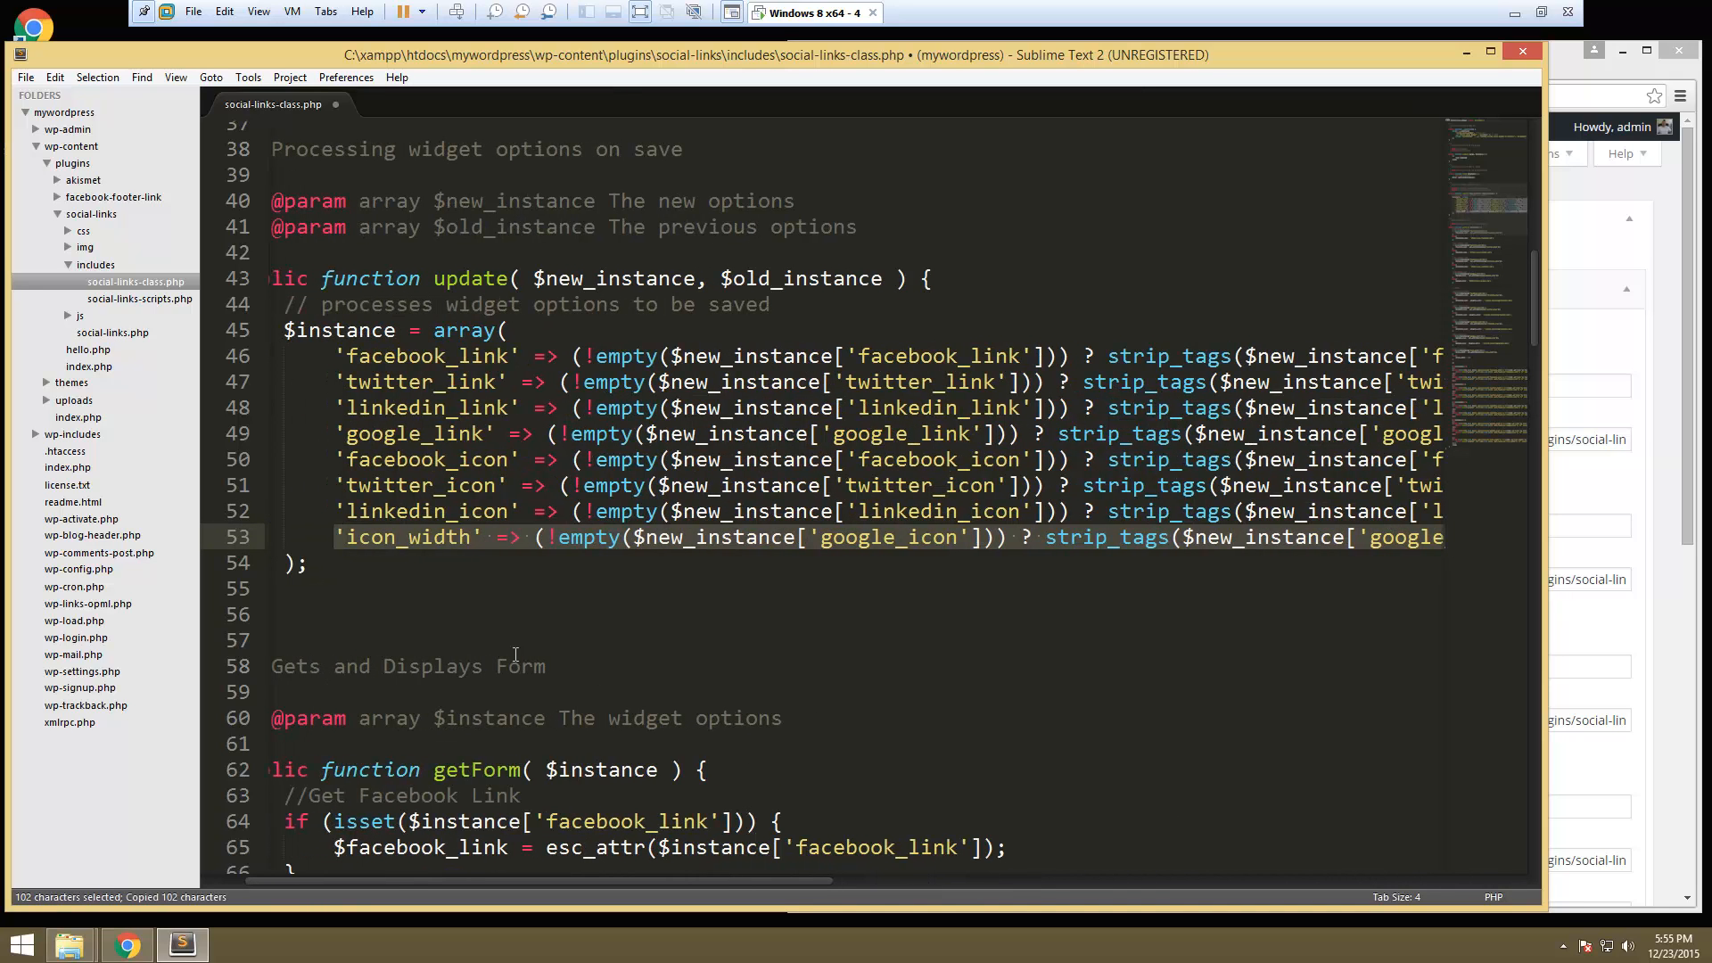
click(473, 537)
drag(473, 537, 345, 538)
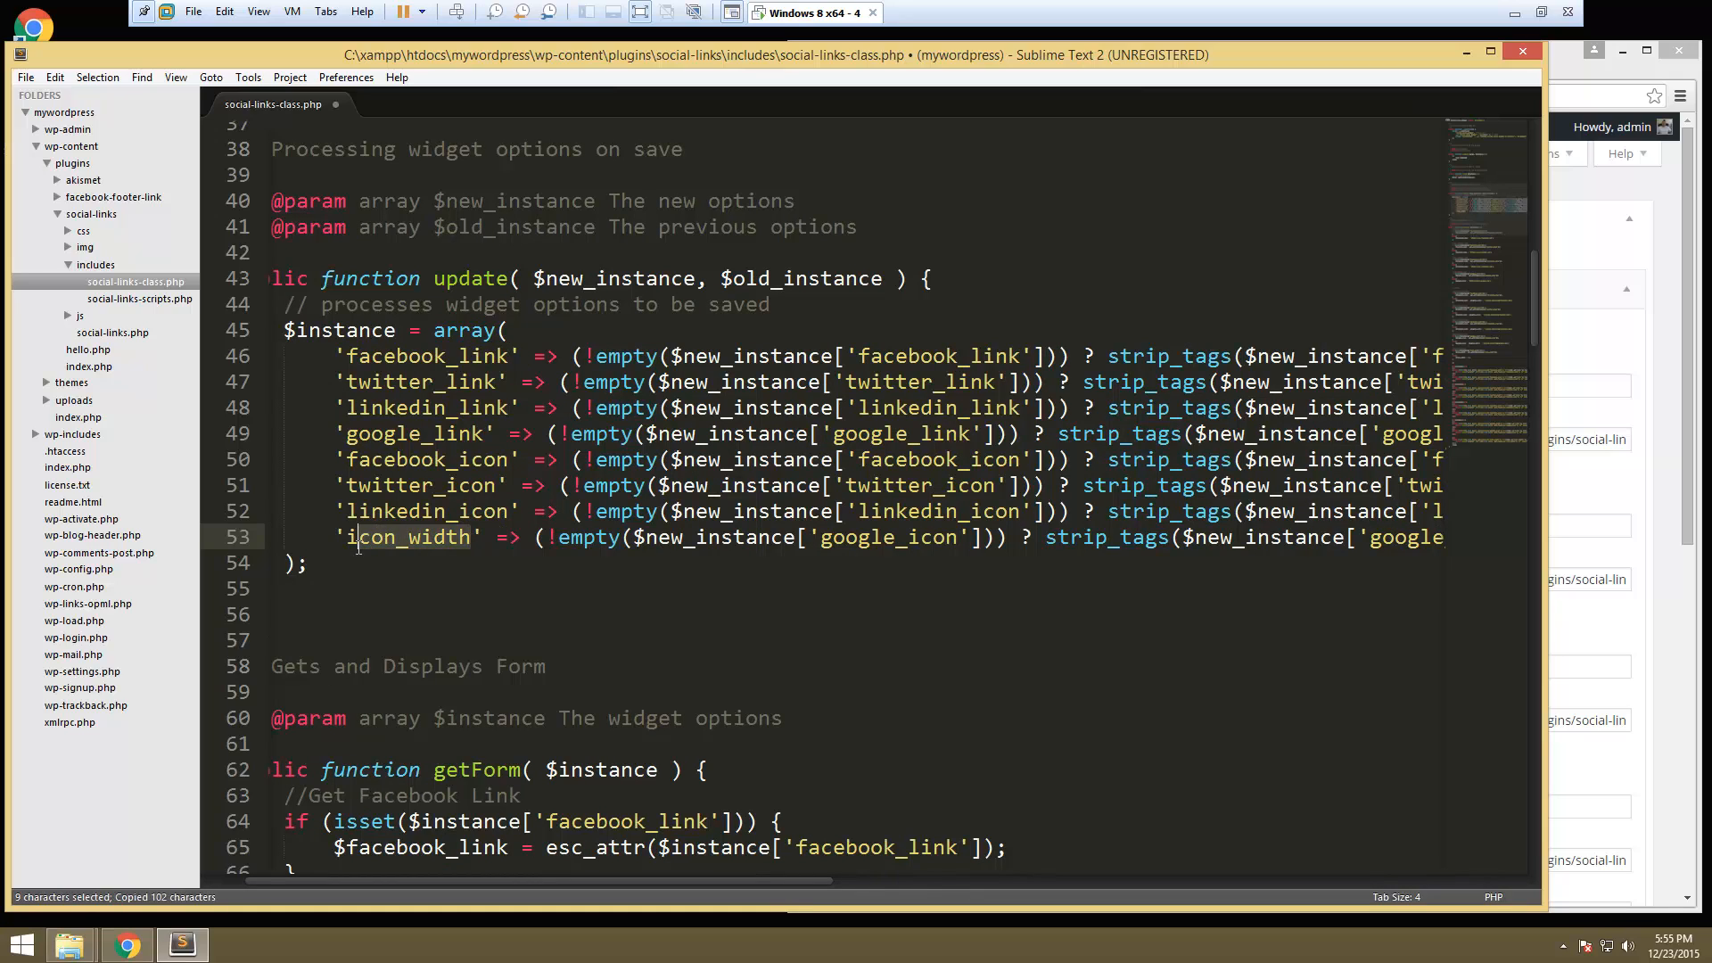
text(google)
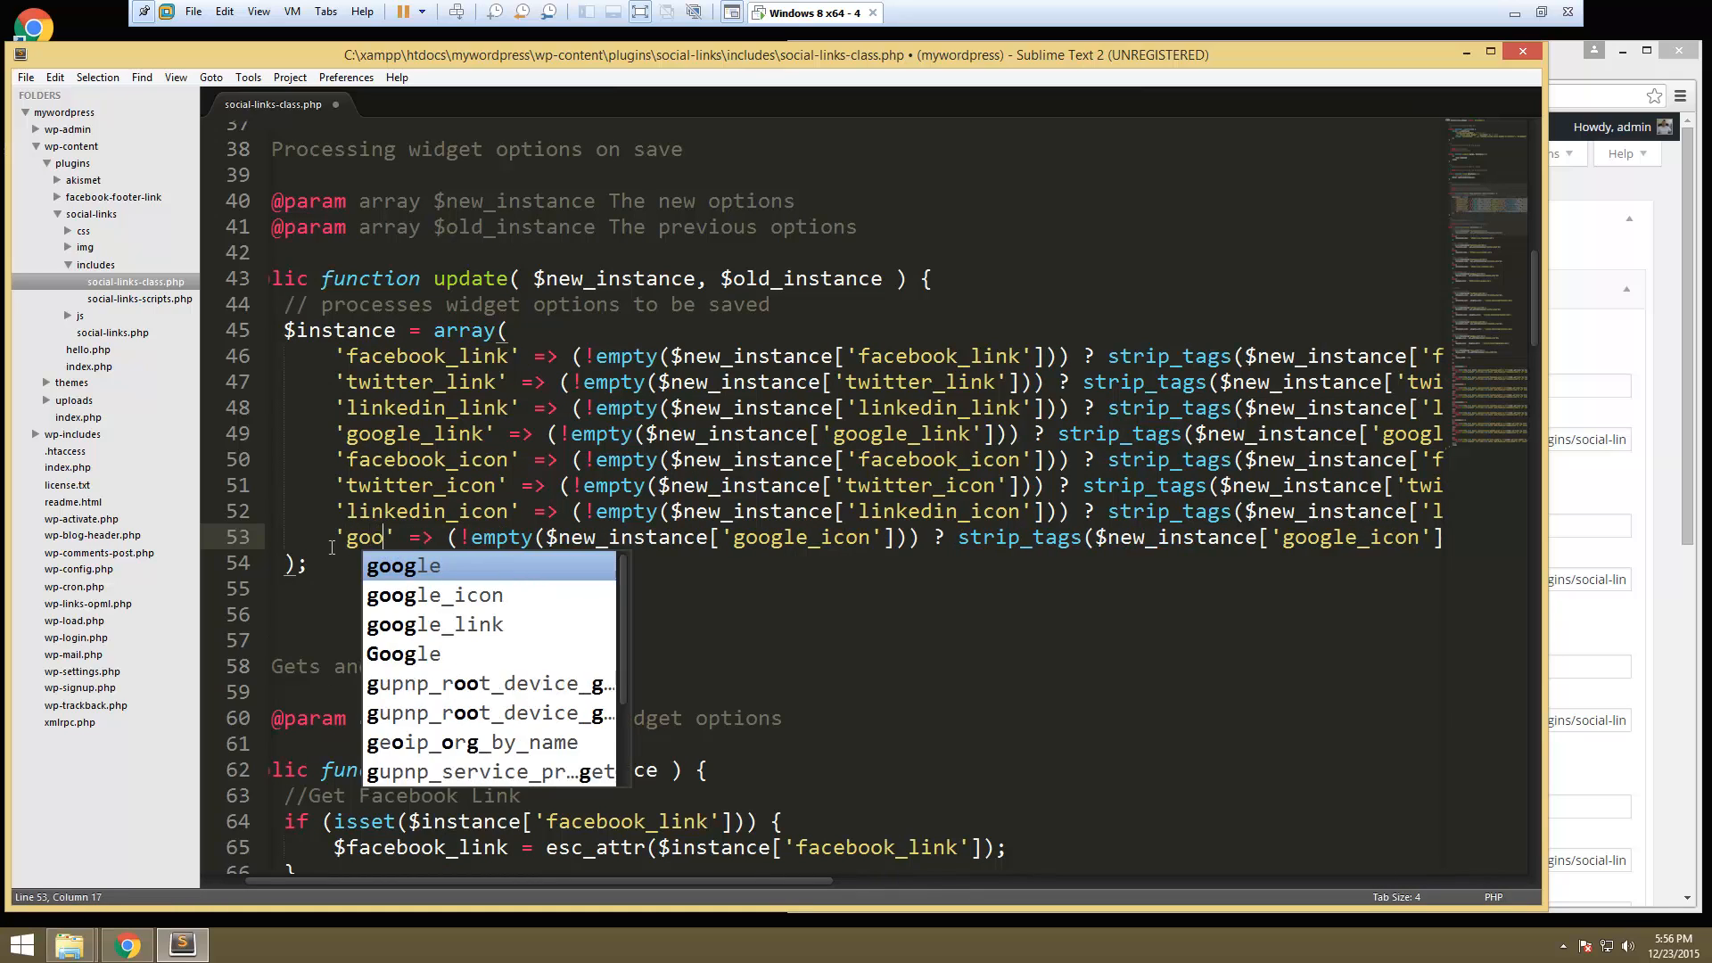
text(_icon)
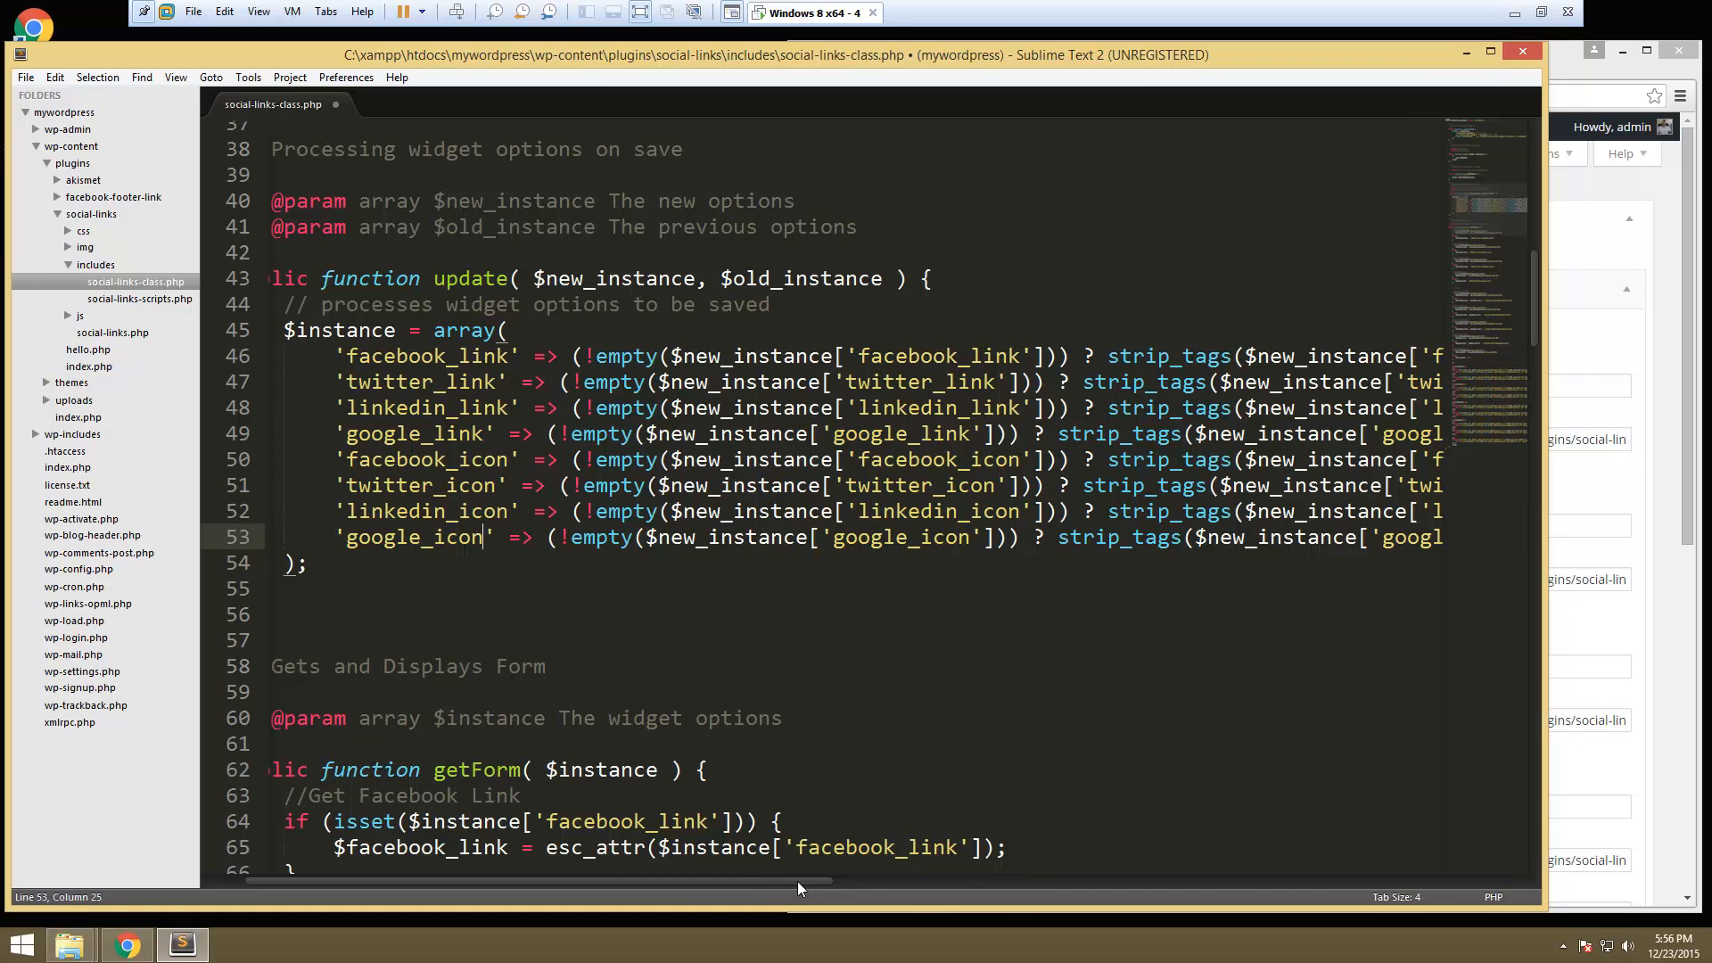
drag(797, 882, 983, 869)
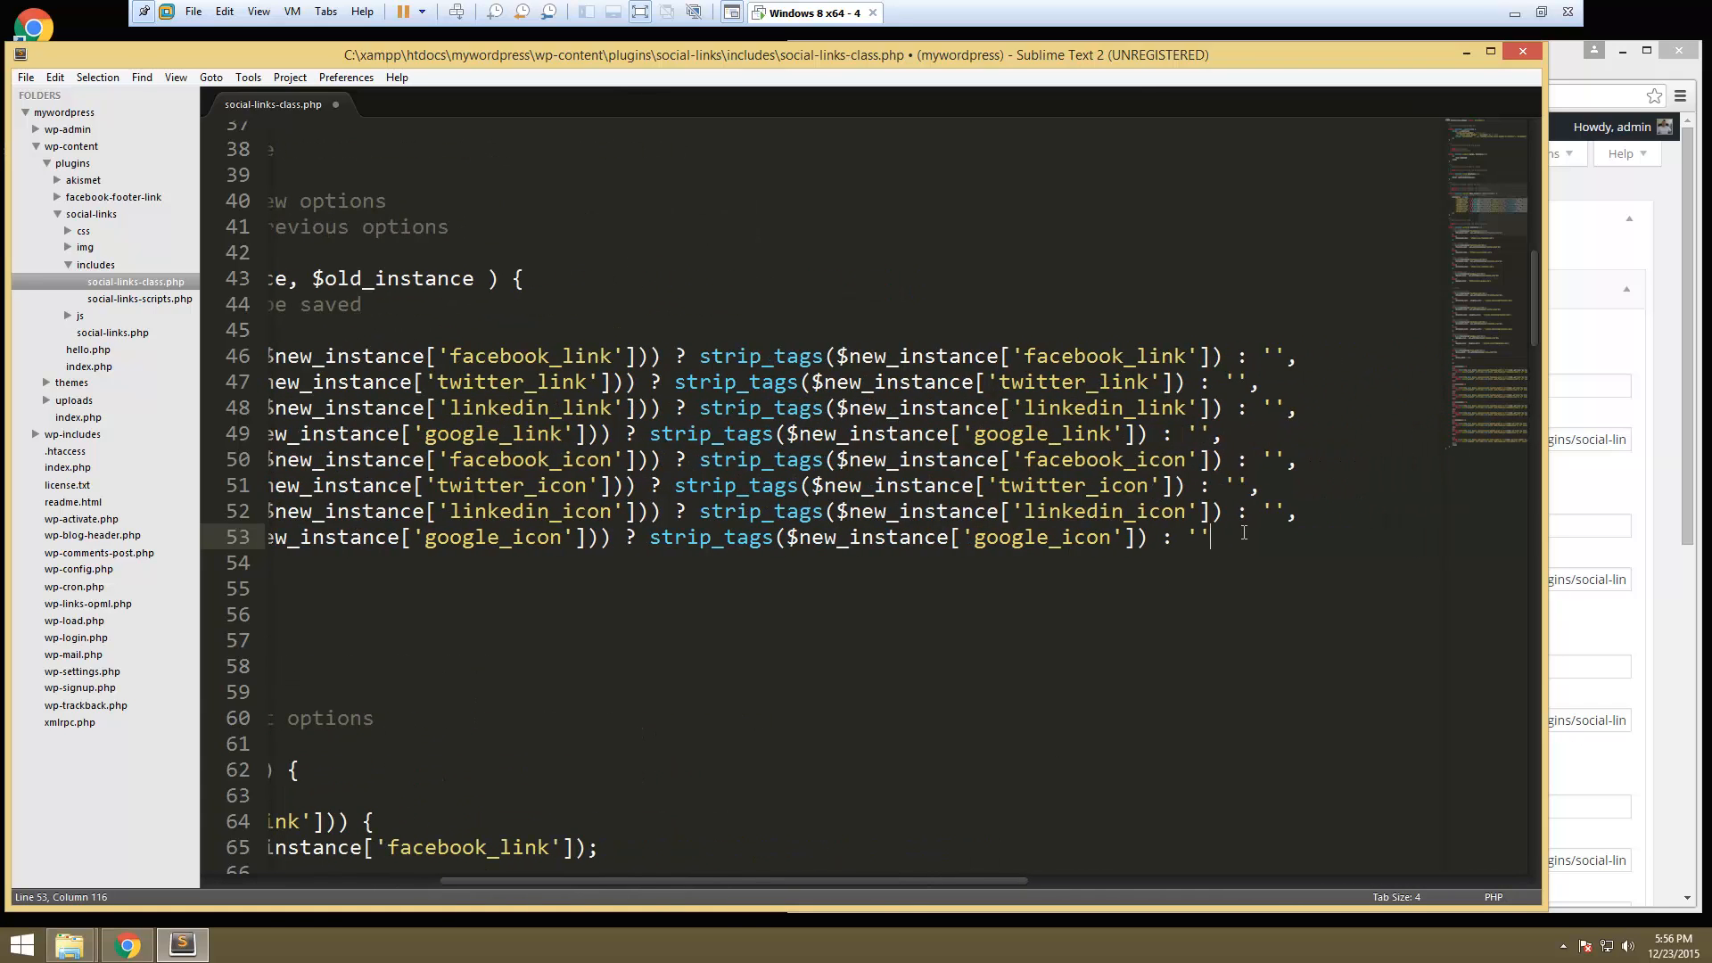
text(,)
key(Return)
key(ctrl+v)
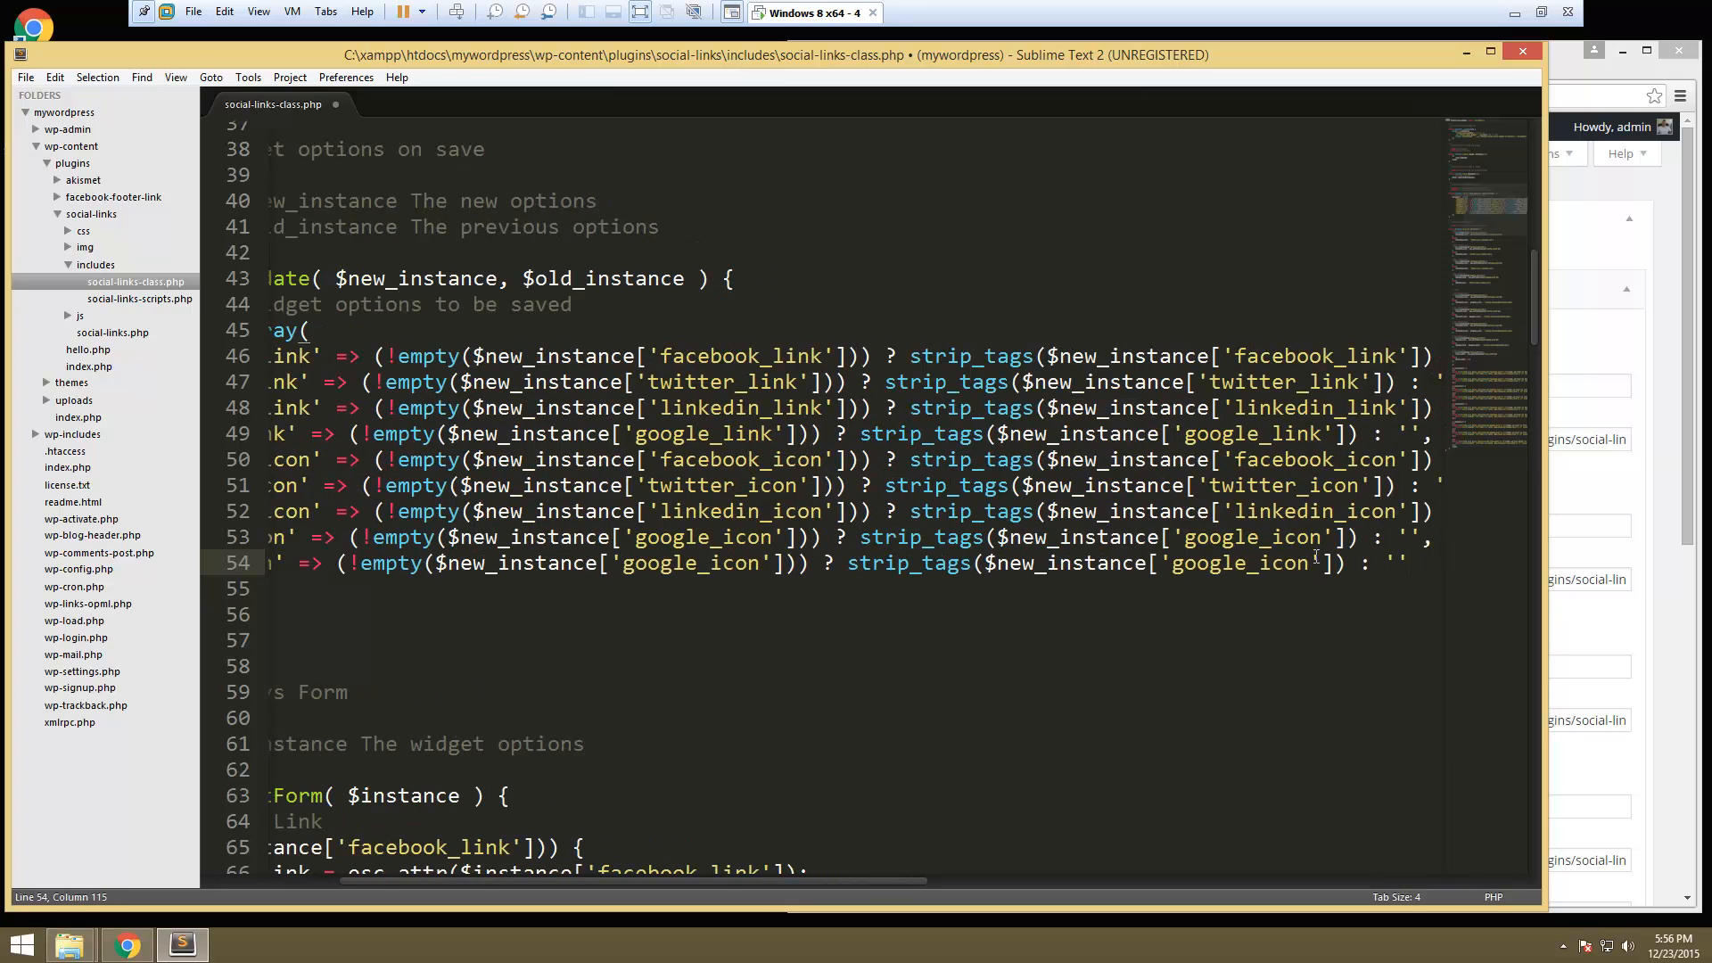
- Make the new line an icon_width entry checking and stripping $new_instance['icon_width']
drag(1313, 563, 1173, 563)
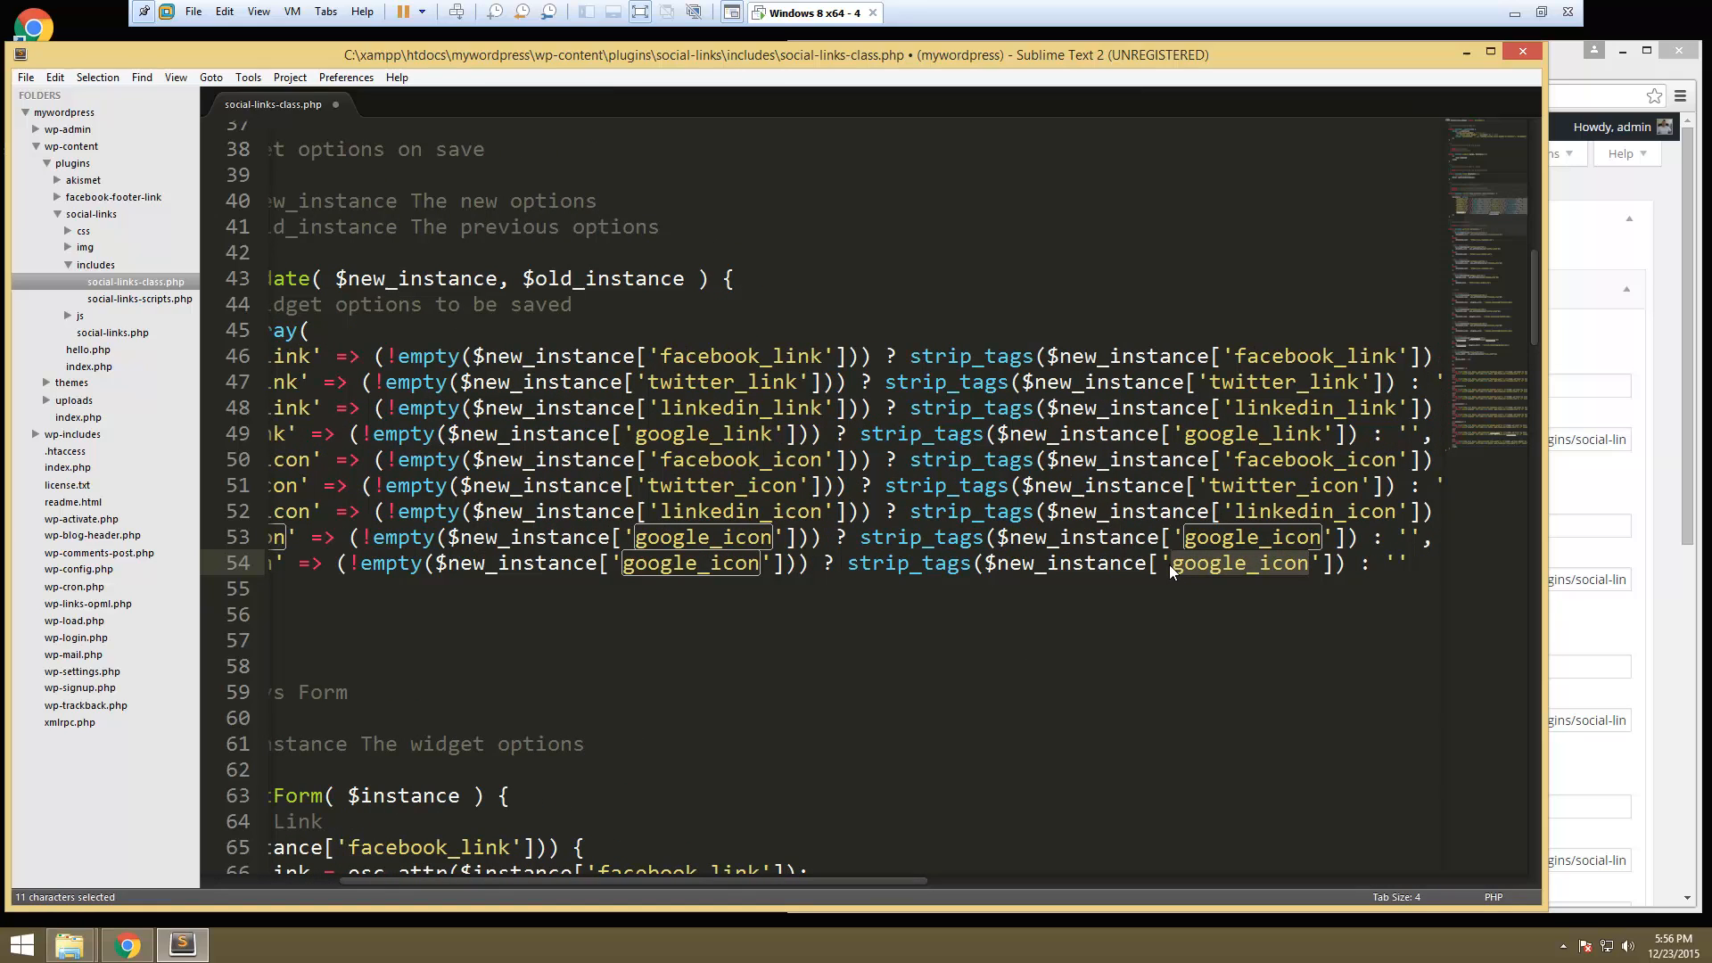
text(icon_w)
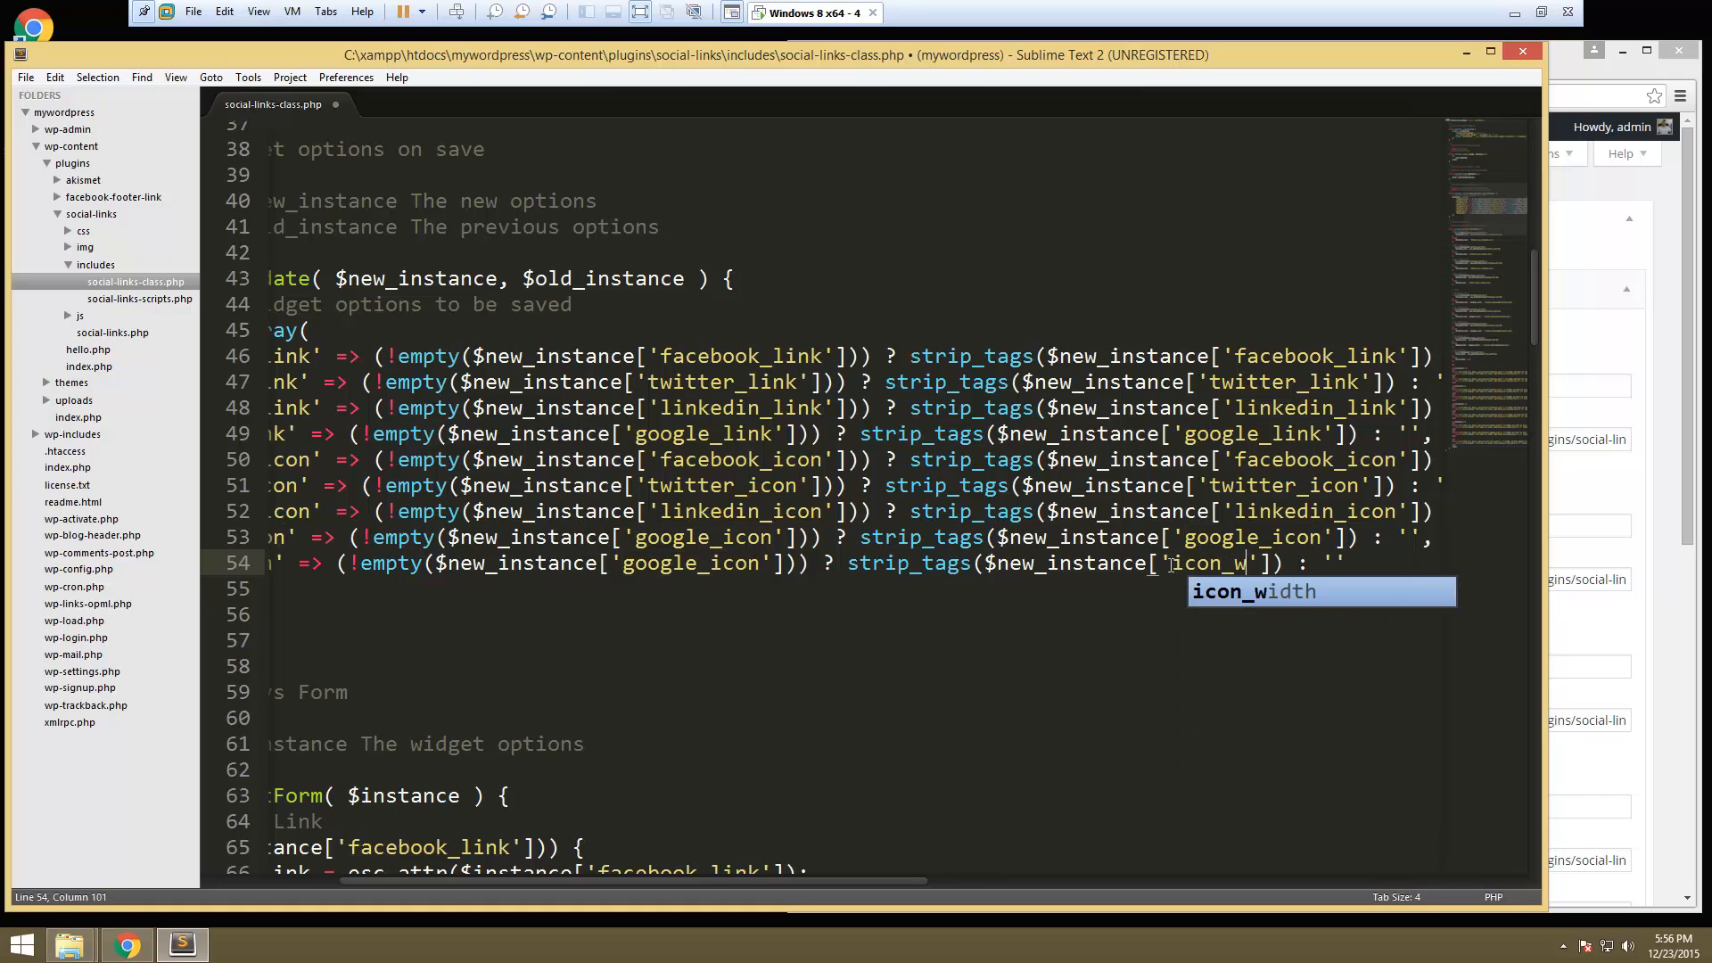
text(idth)
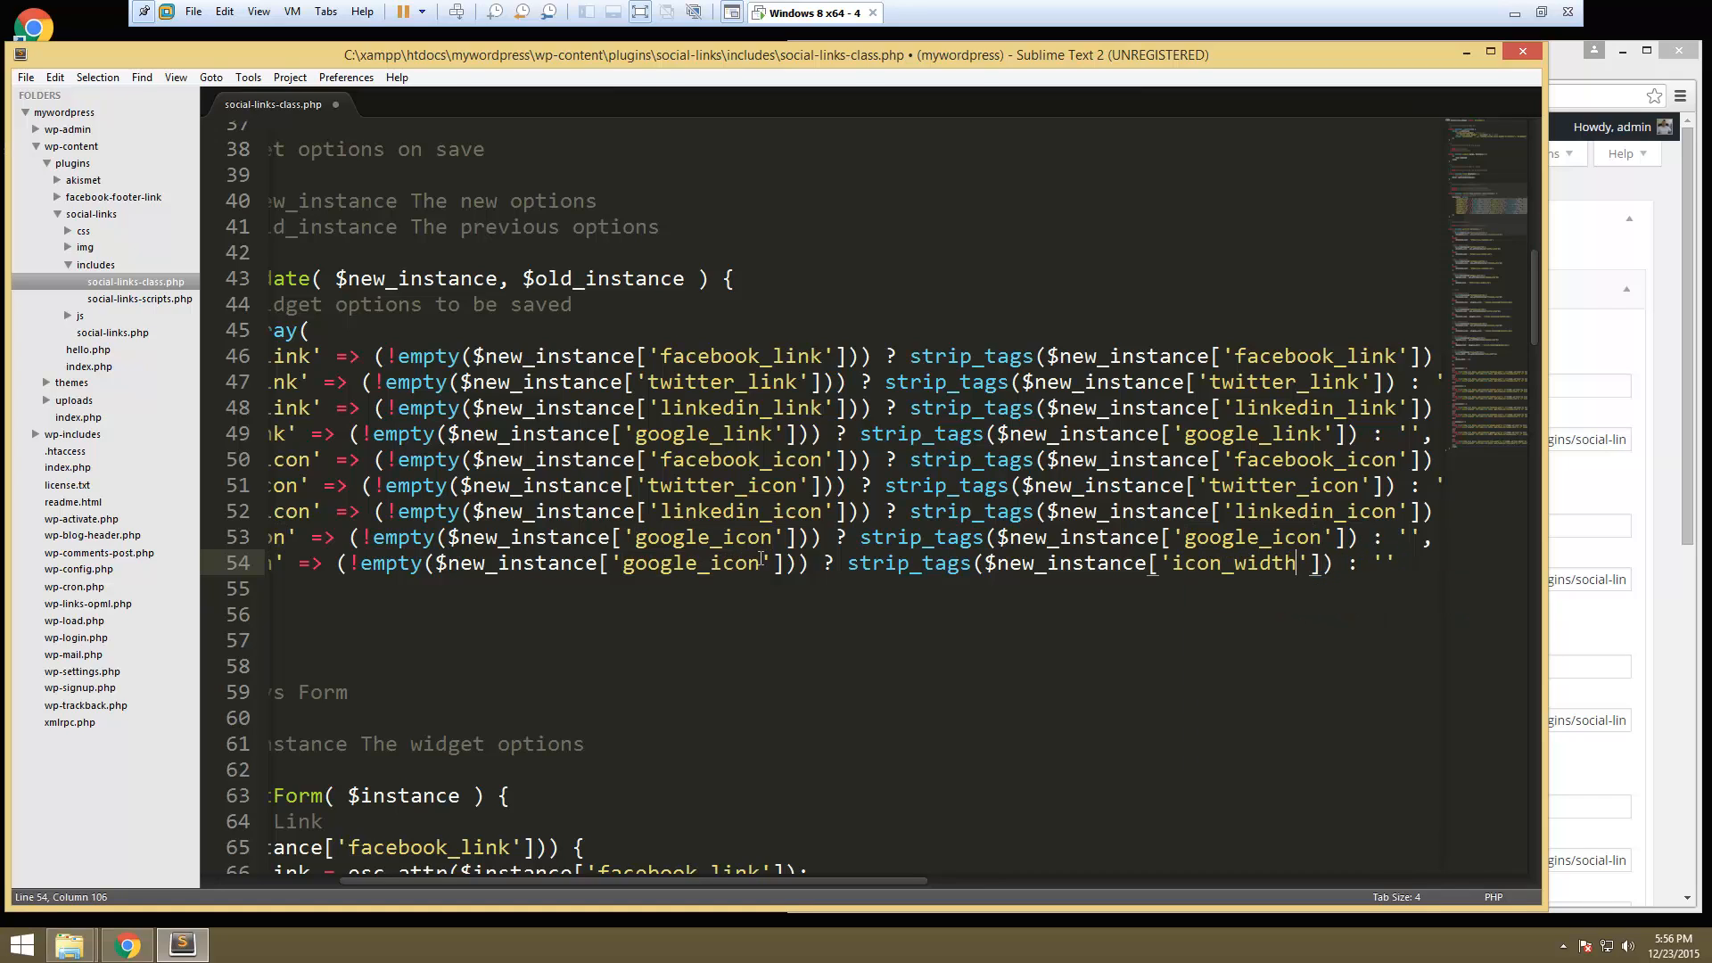
drag(764, 562, 624, 562)
text(i)
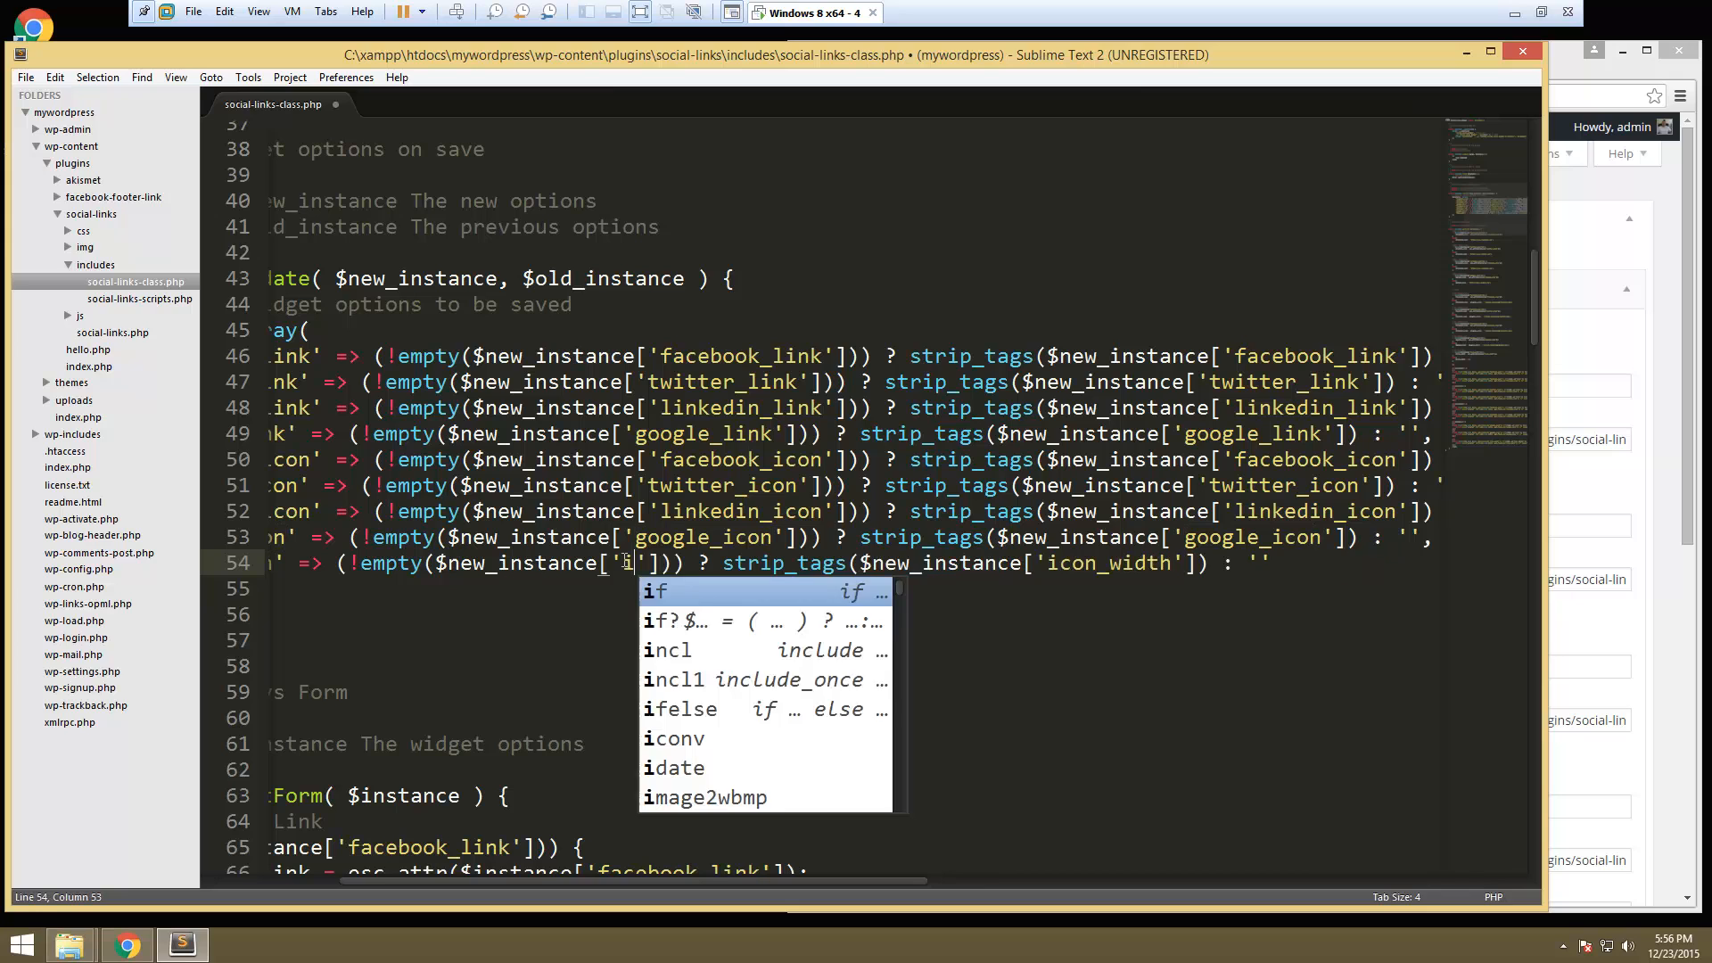
text(con_widt)
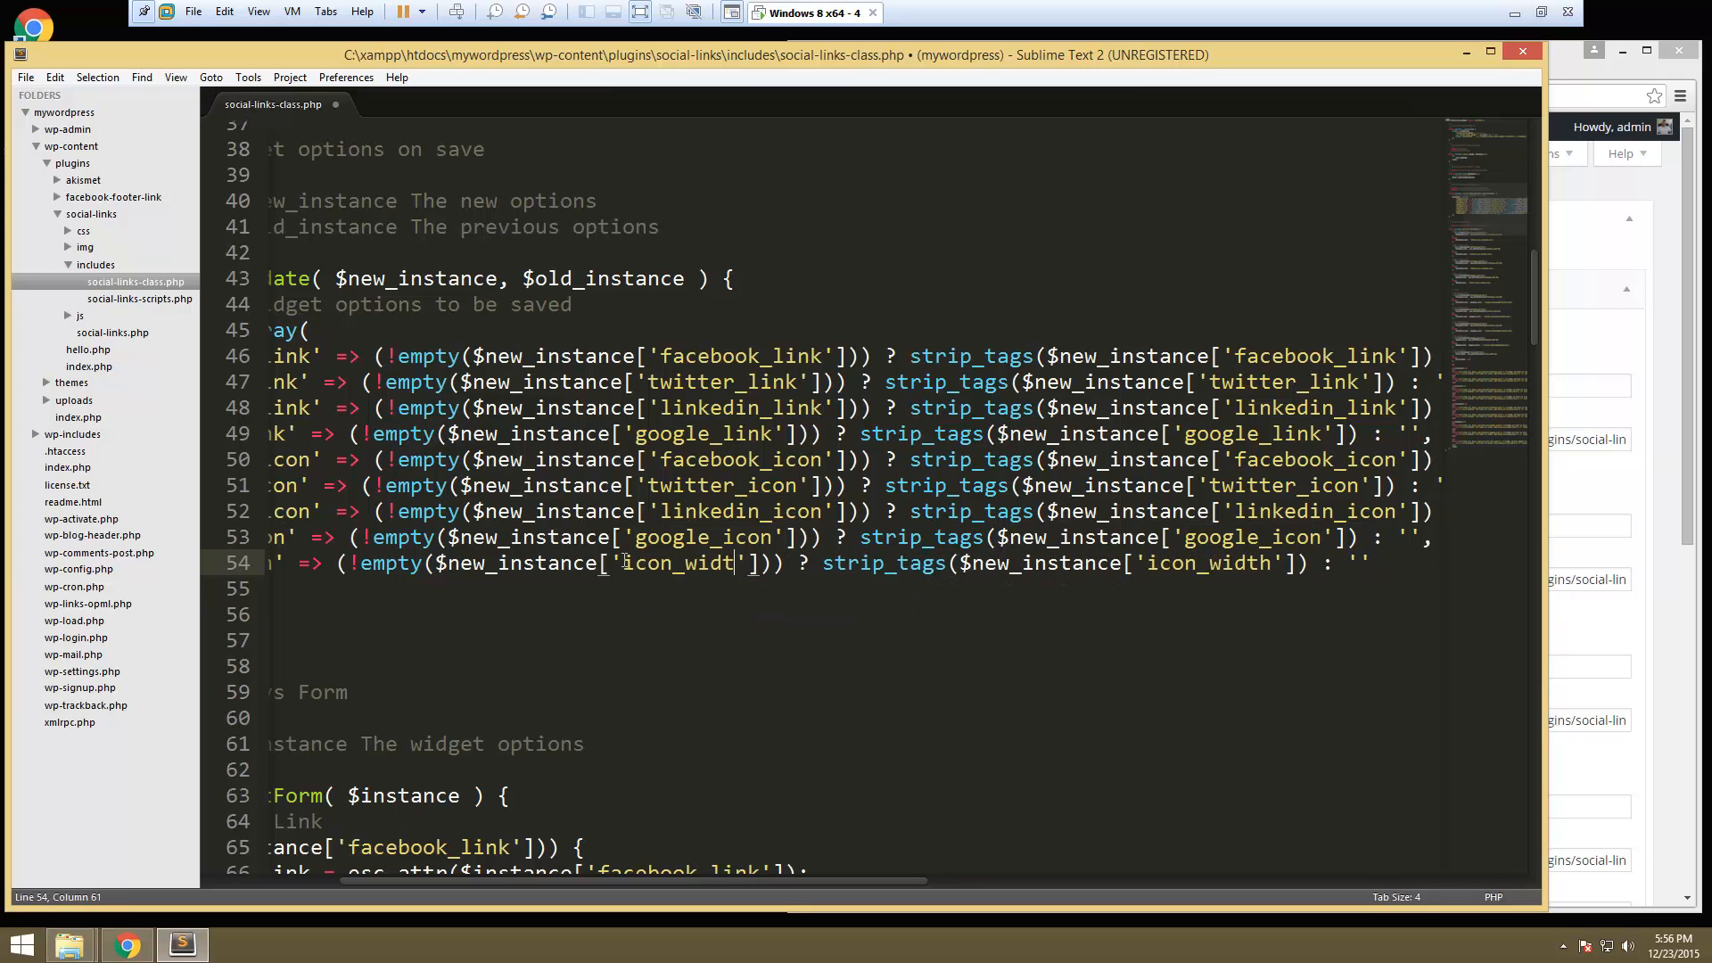
text(h)
drag(732, 882, 589, 880)
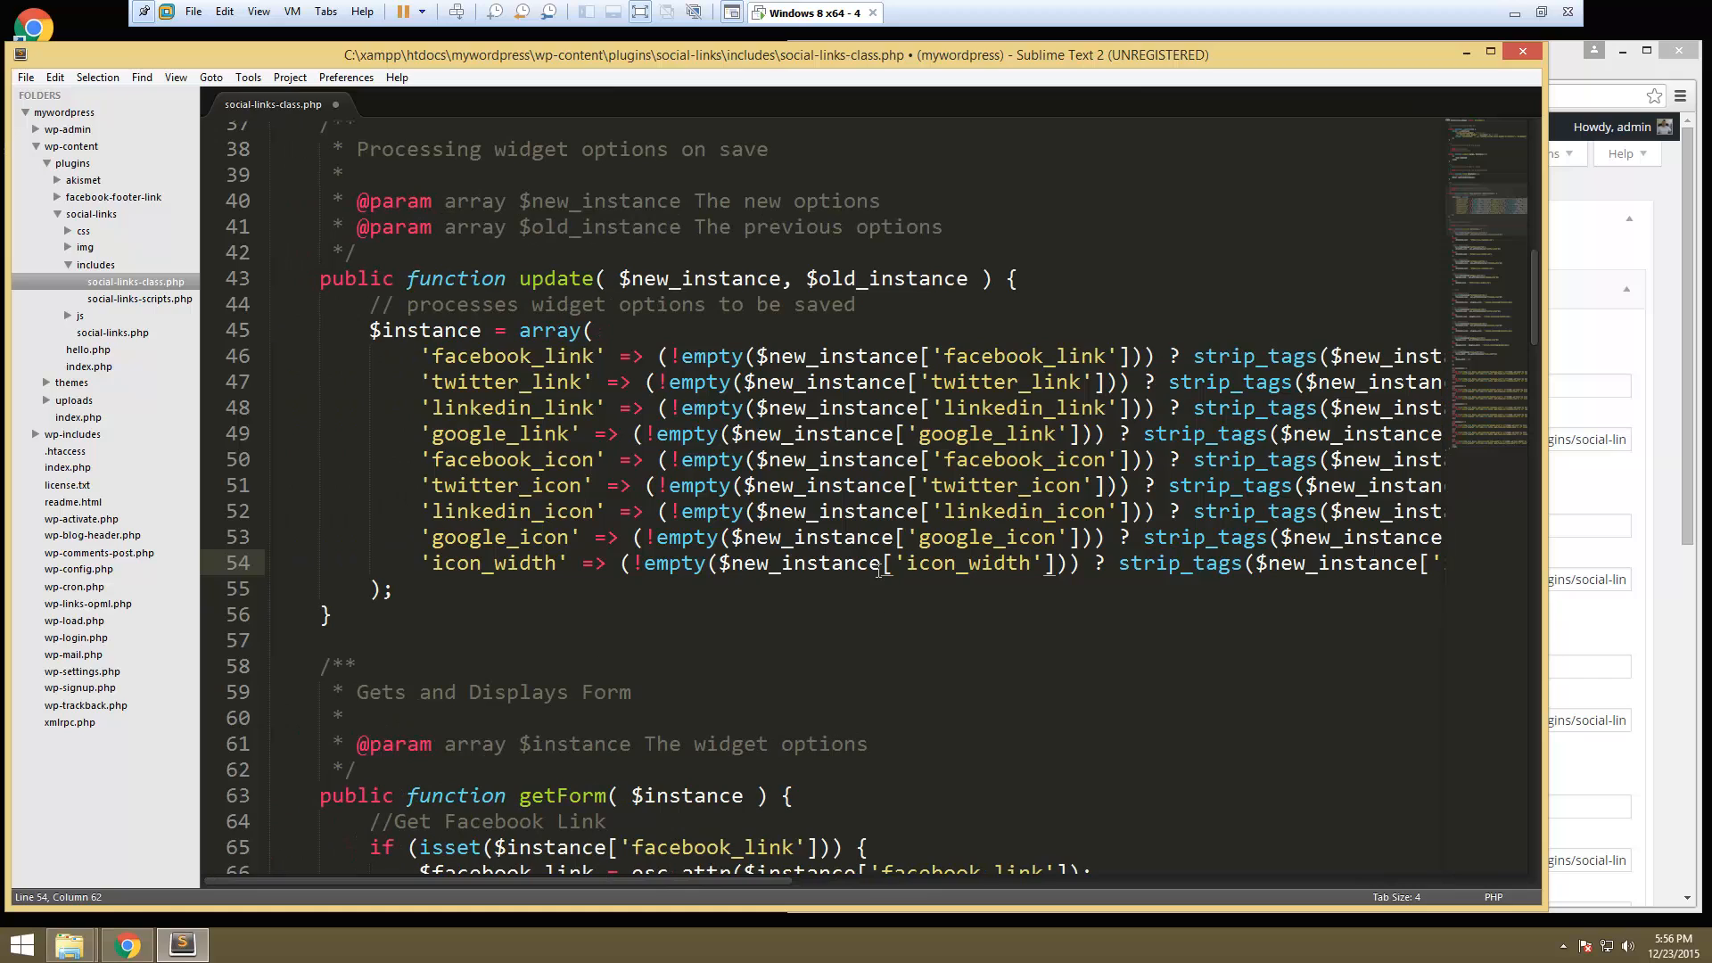
- End update() with return $instance;, save the plugin file and bring the WordPress Widgets page forward
click(470, 596)
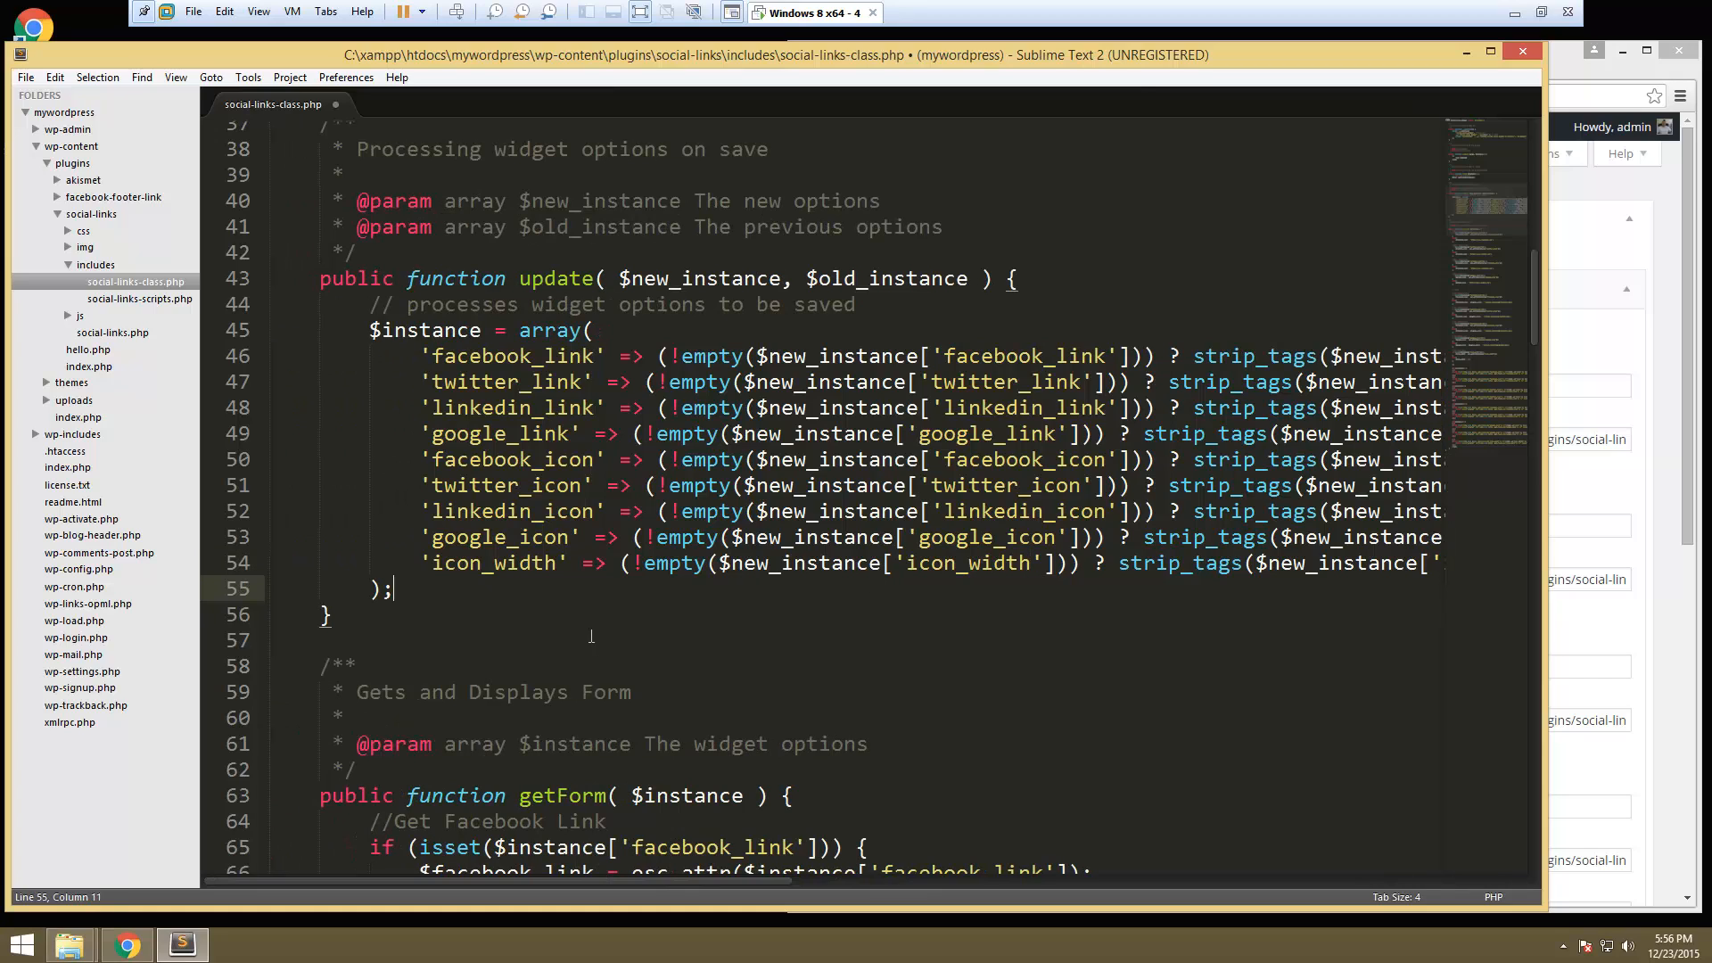
key(Return)
key(Return)
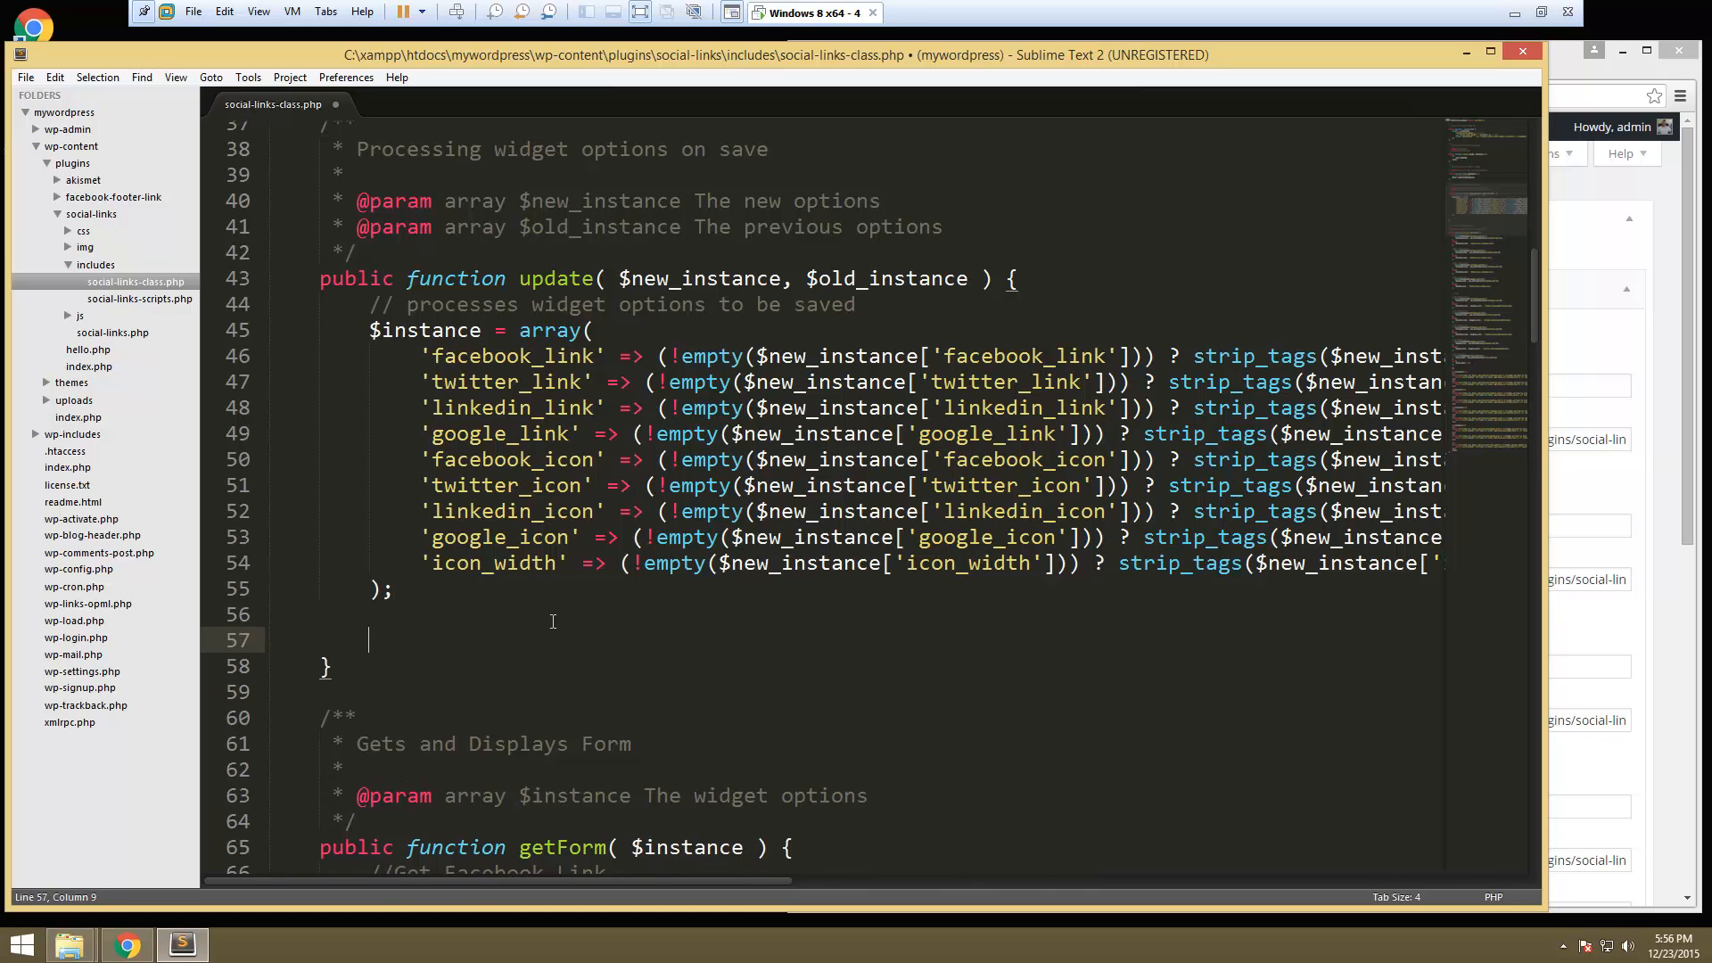
text(return)
text( $instance;)
click(789, 659)
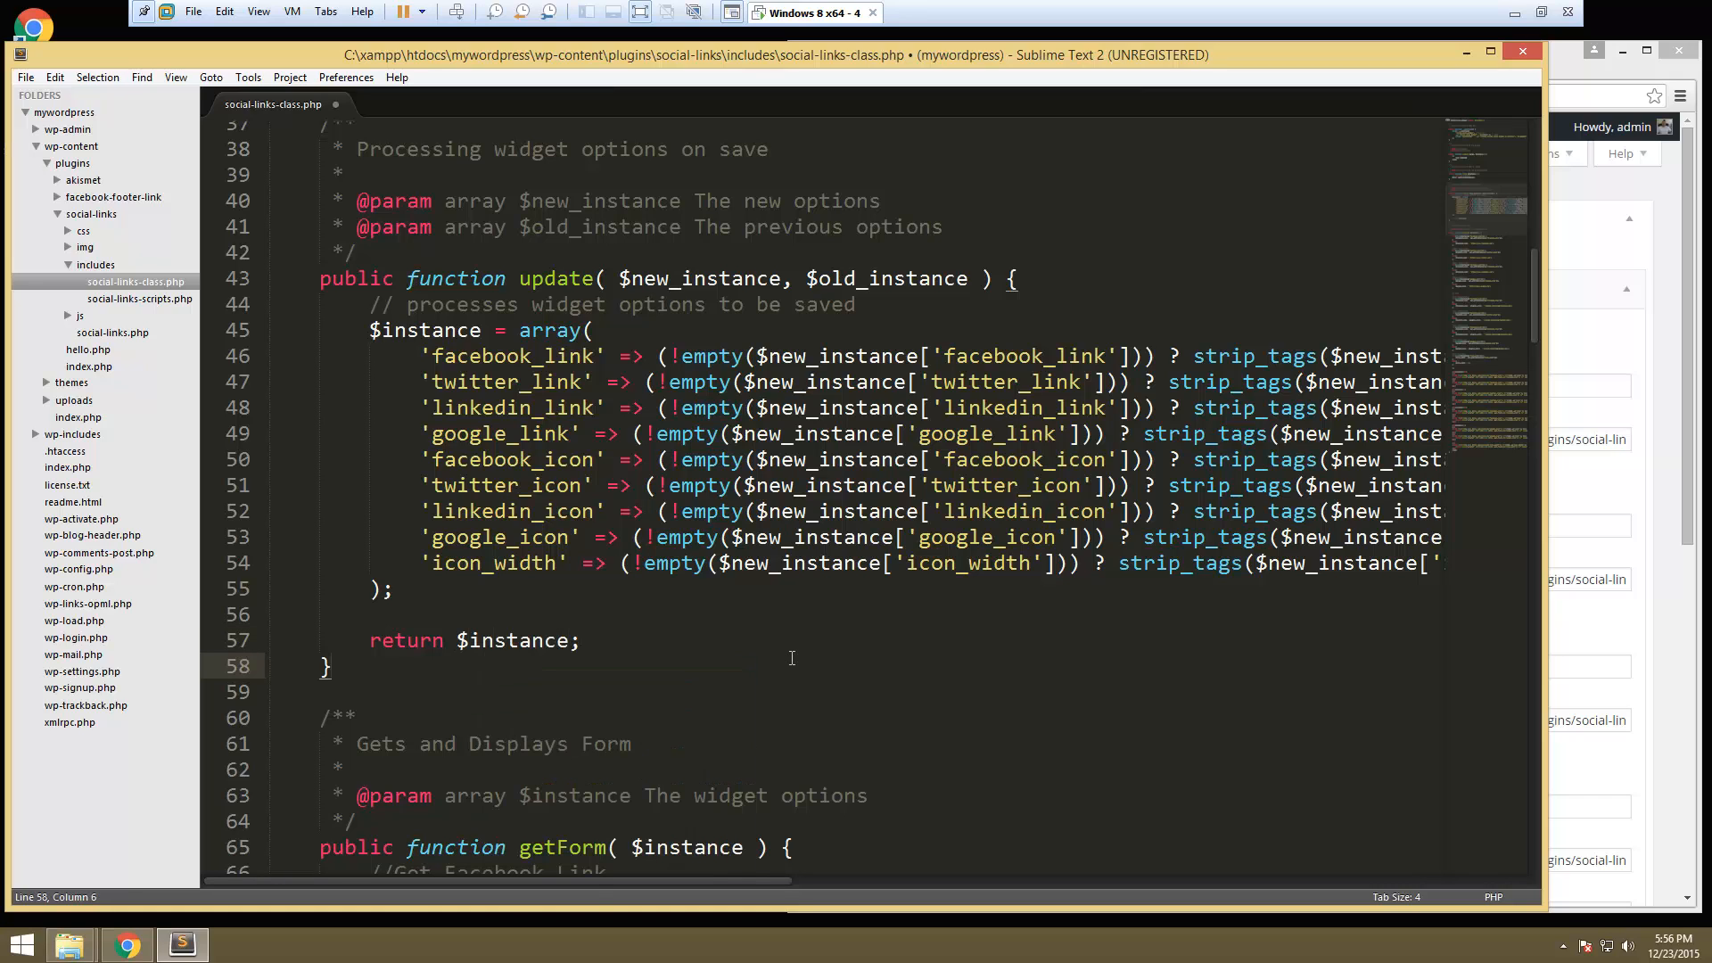
key(ctrl+s)
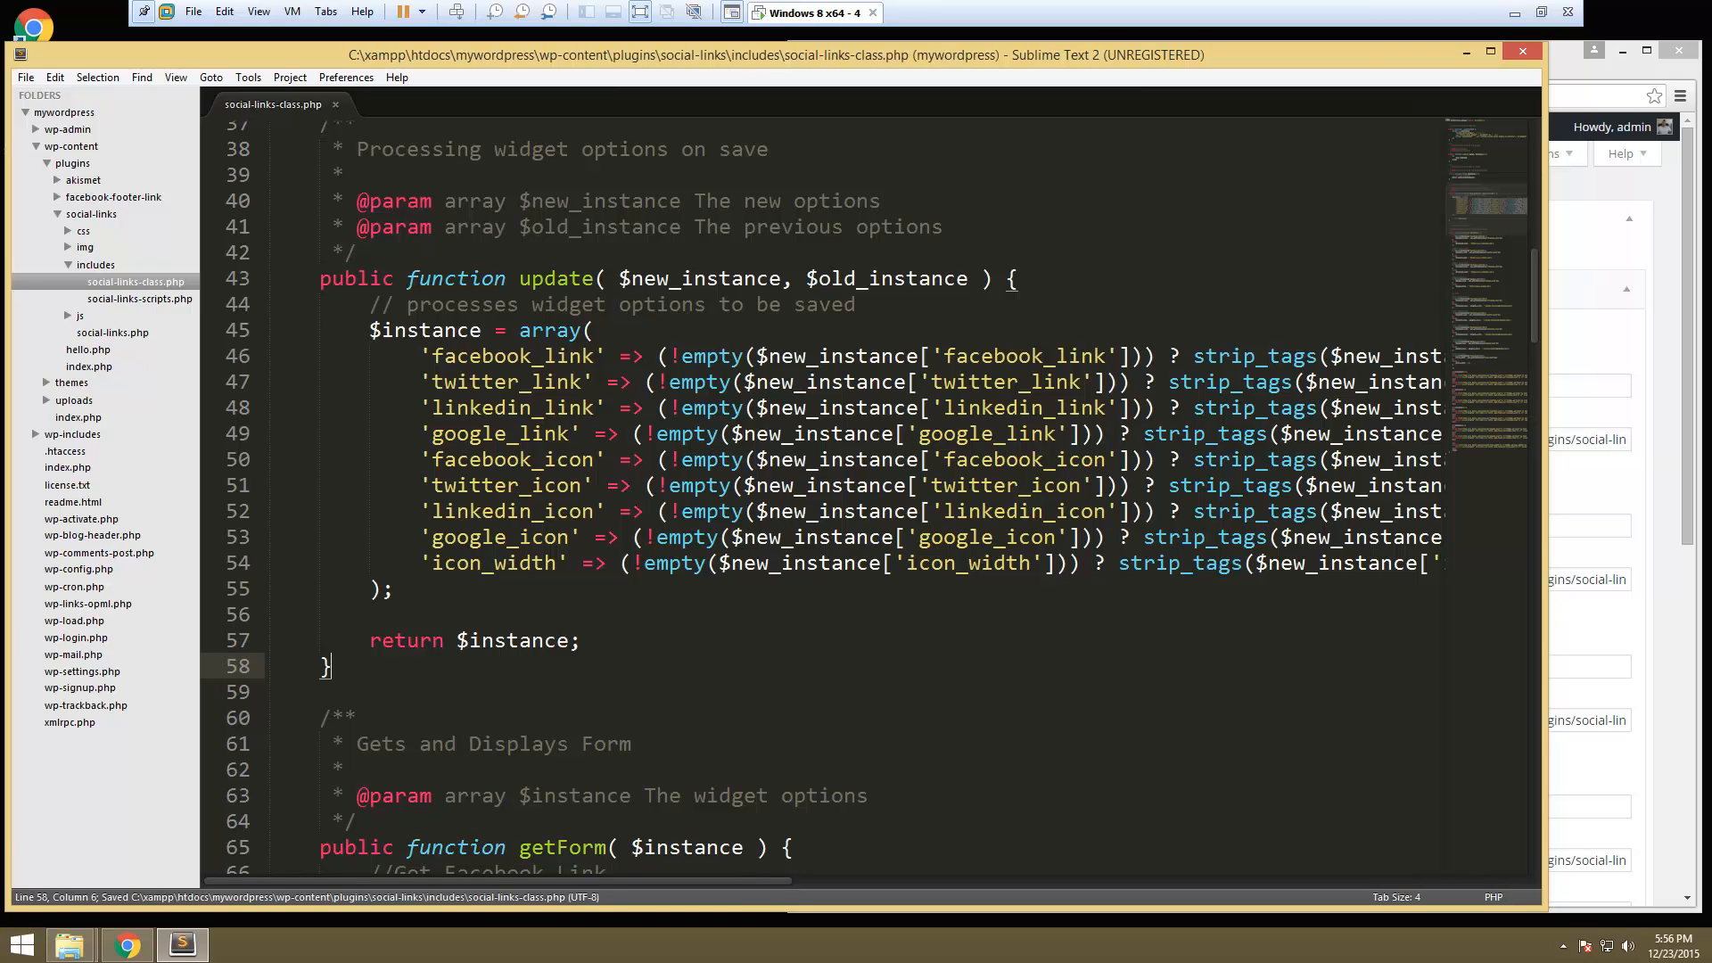
click(1641, 134)
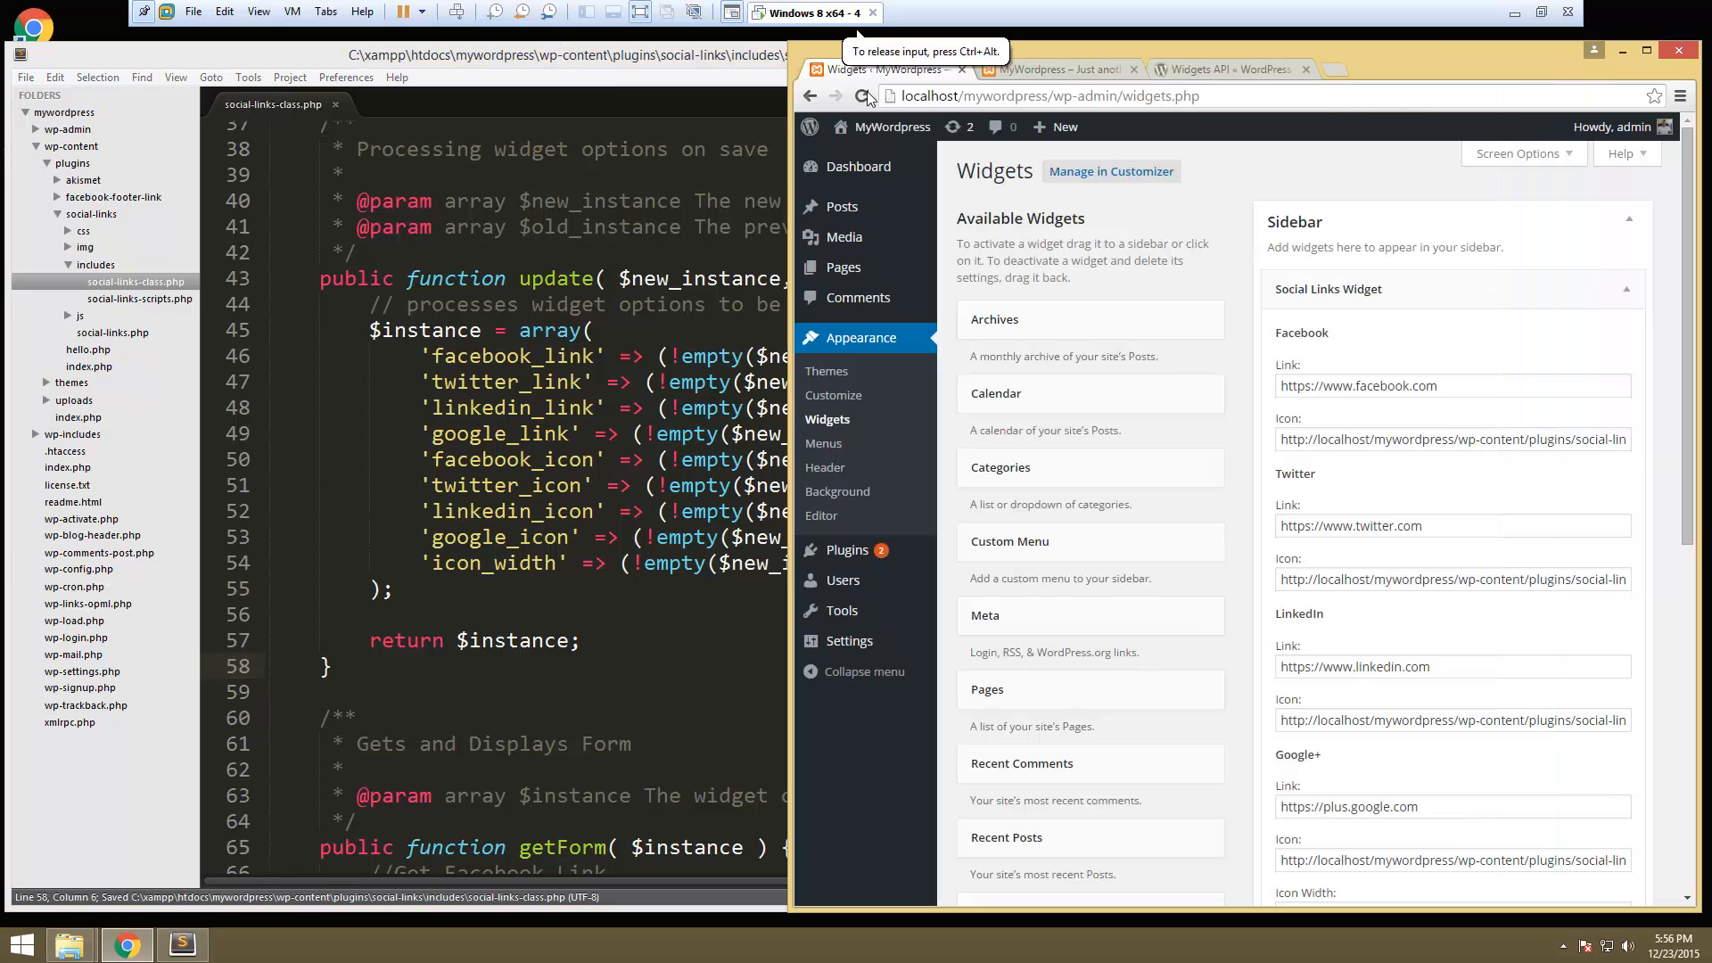
- Reload Widgets, expand Social Links Widget and copy /myprofile from the Facebook link
click(862, 94)
mouse_move(841, 206)
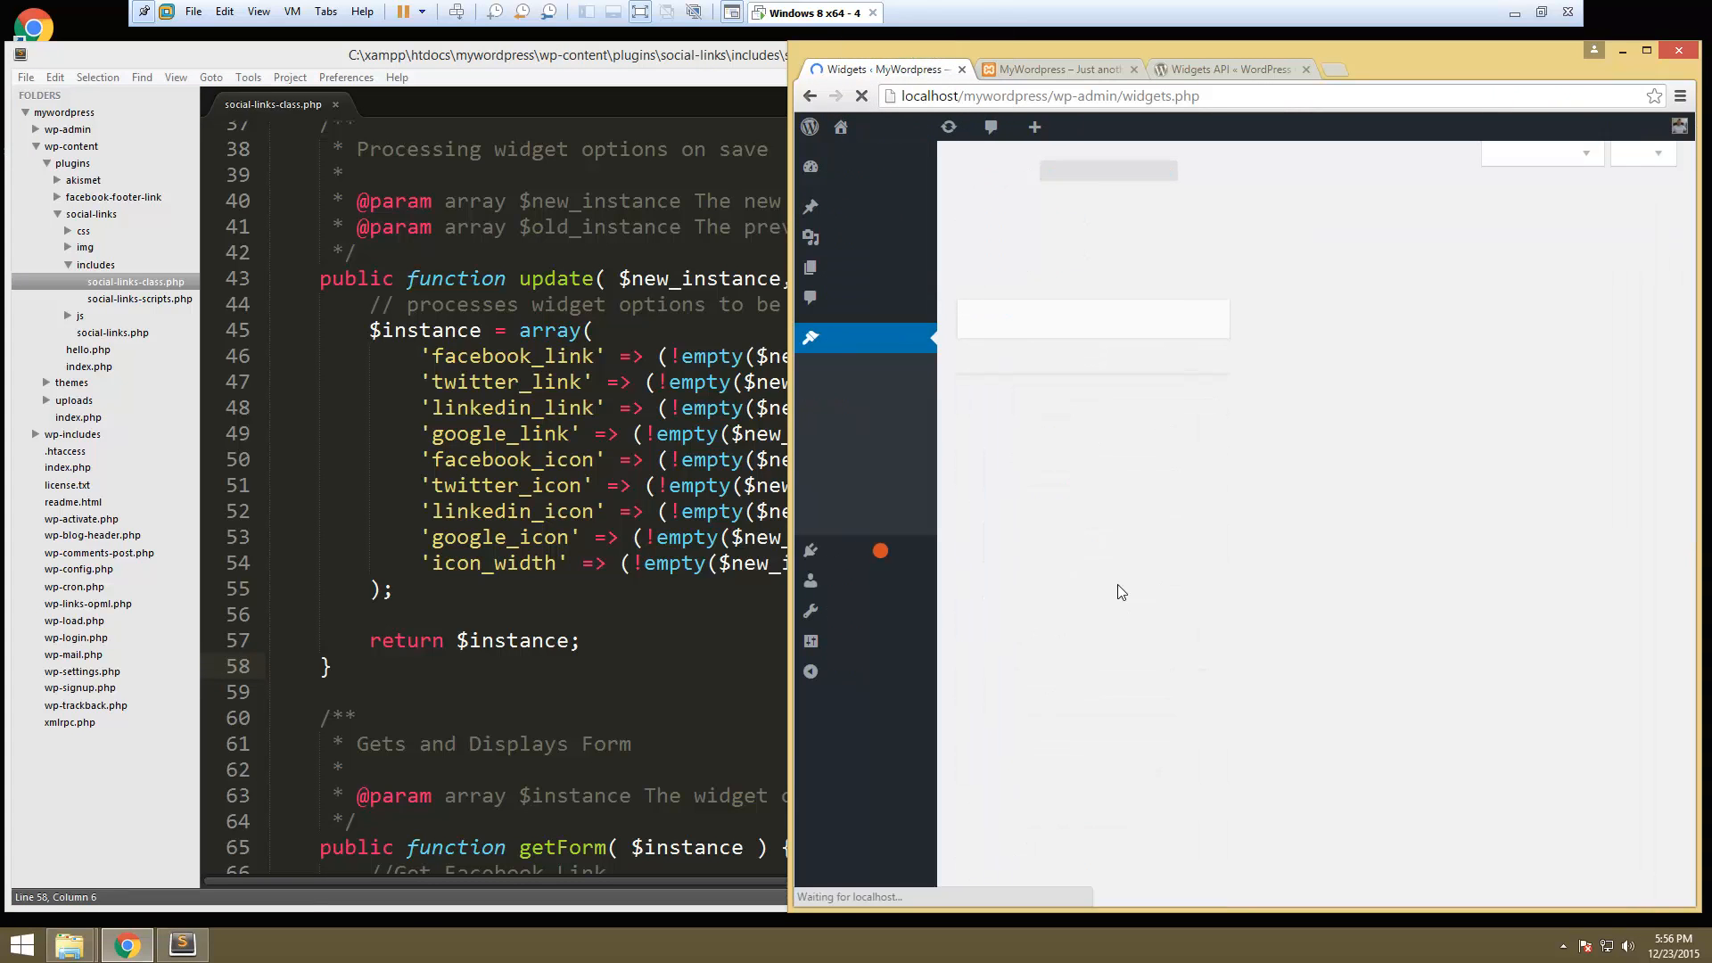
click(1359, 295)
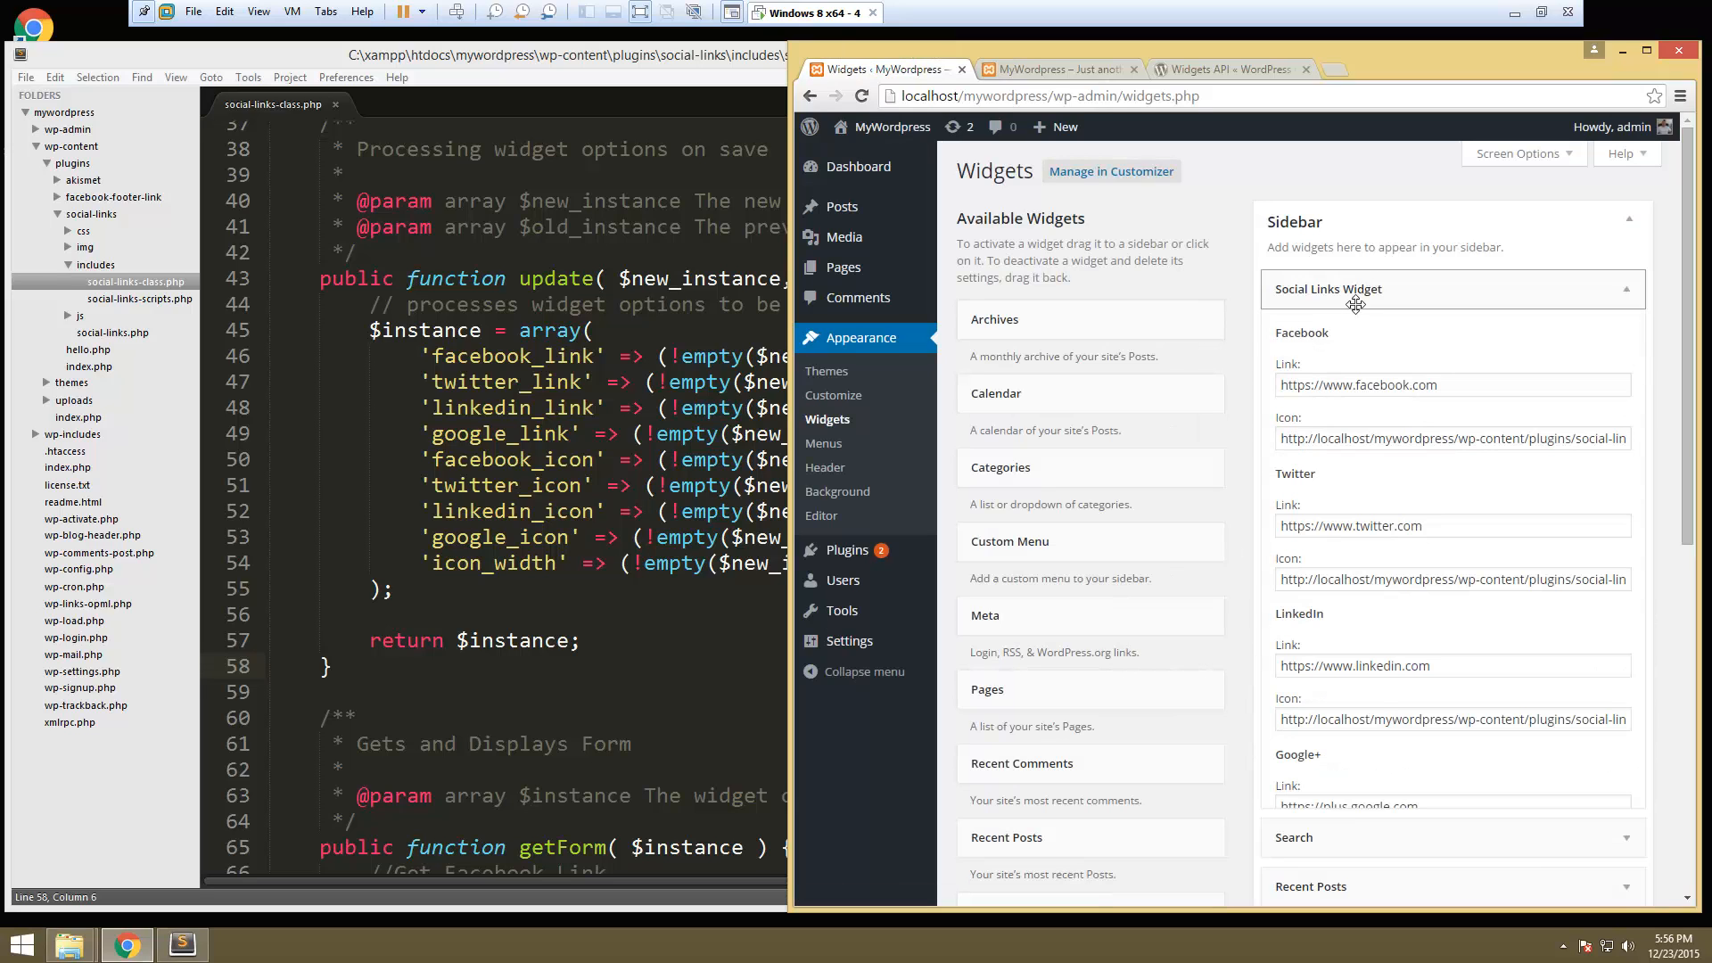
click(1474, 386)
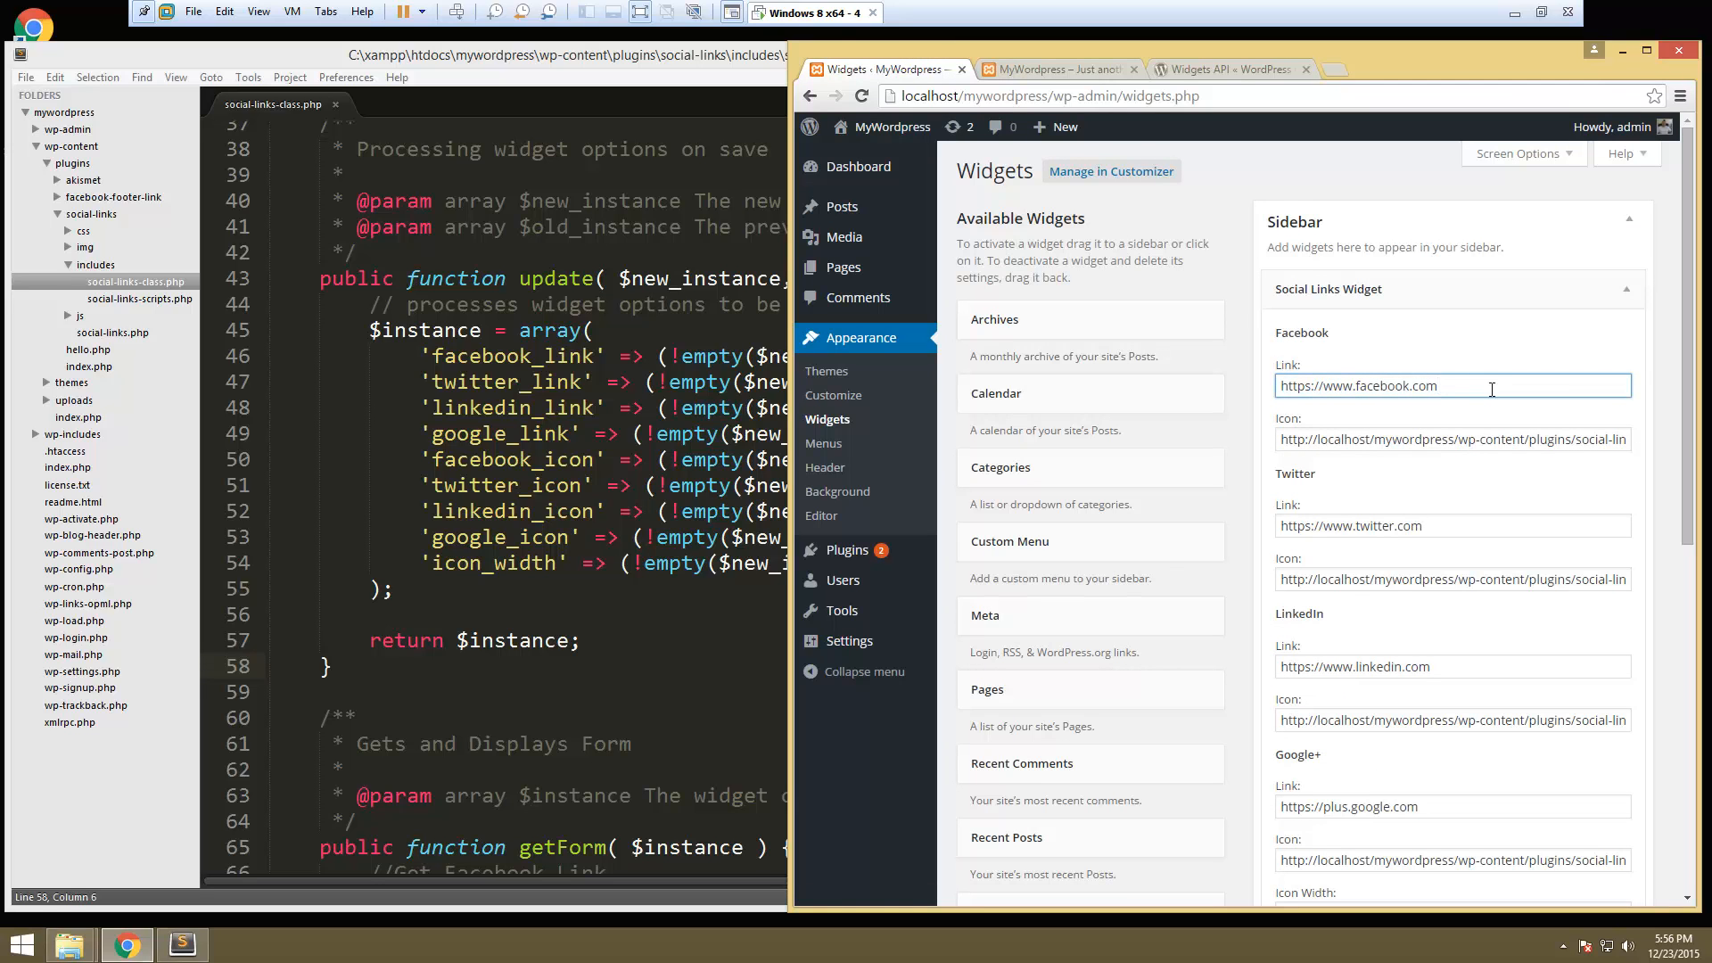
text(/my)
text(pr)
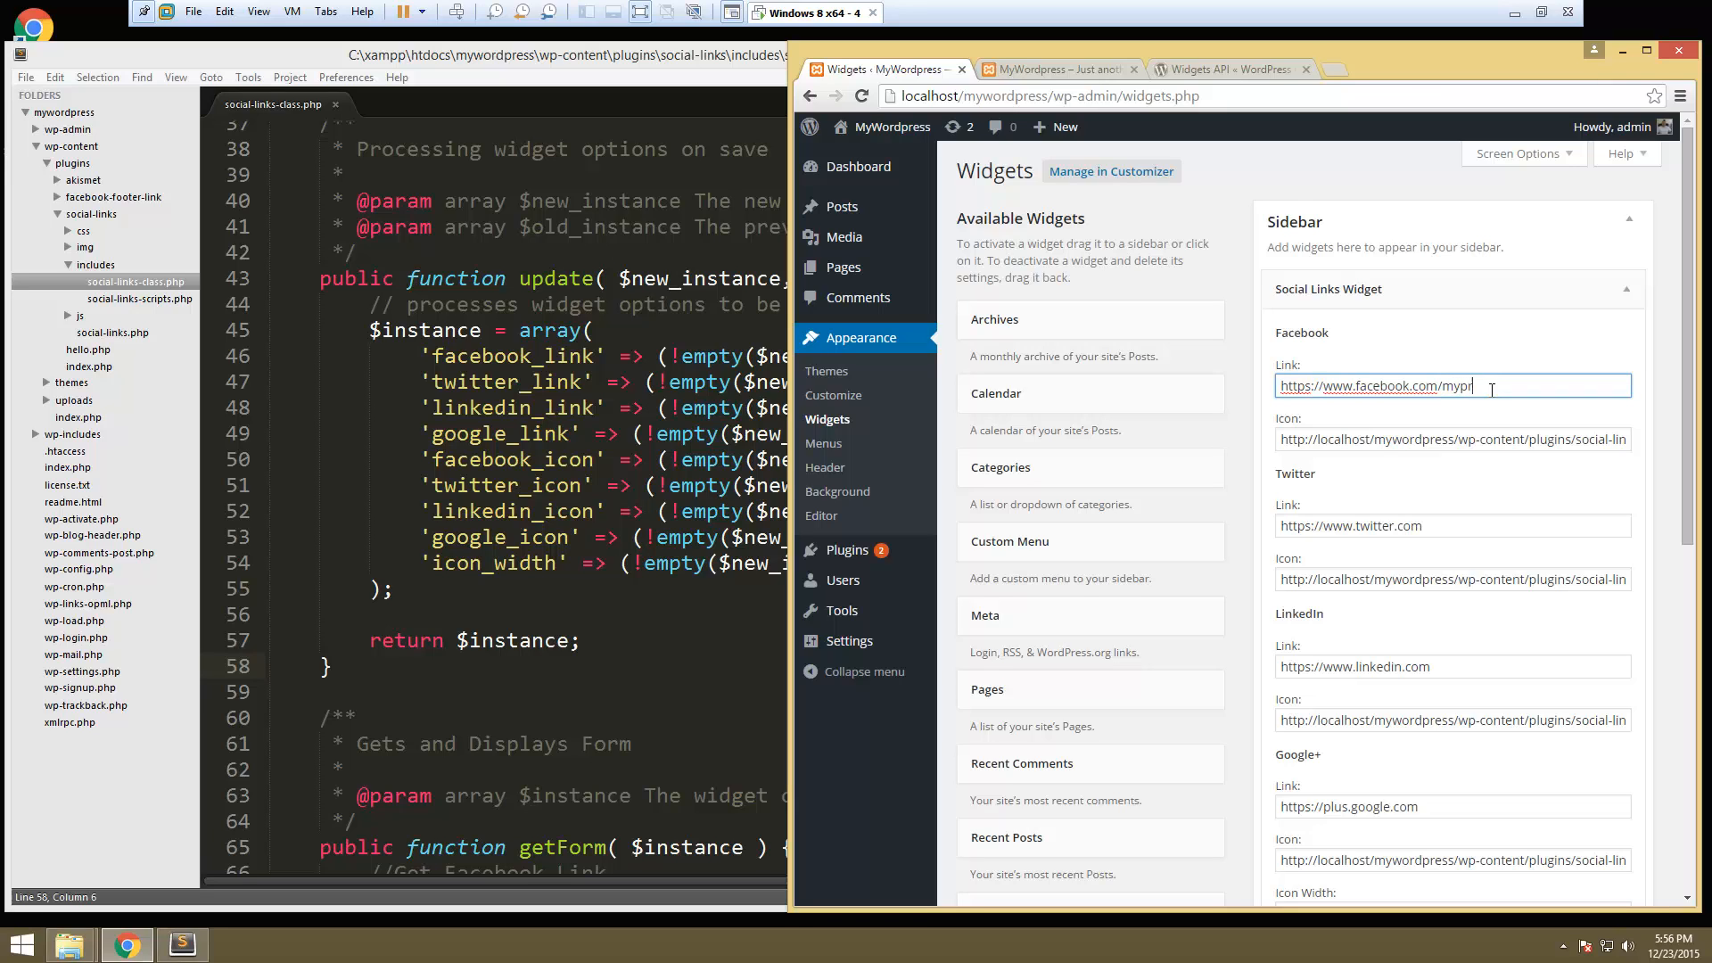
text(ofile)
drag(1503, 383, 1438, 387)
key(ctrl+c)
- Append /myprofile to the Twitter, LinkedIn and Google+ link fields
click(1421, 525)
key(ctrl+v)
click(1472, 667)
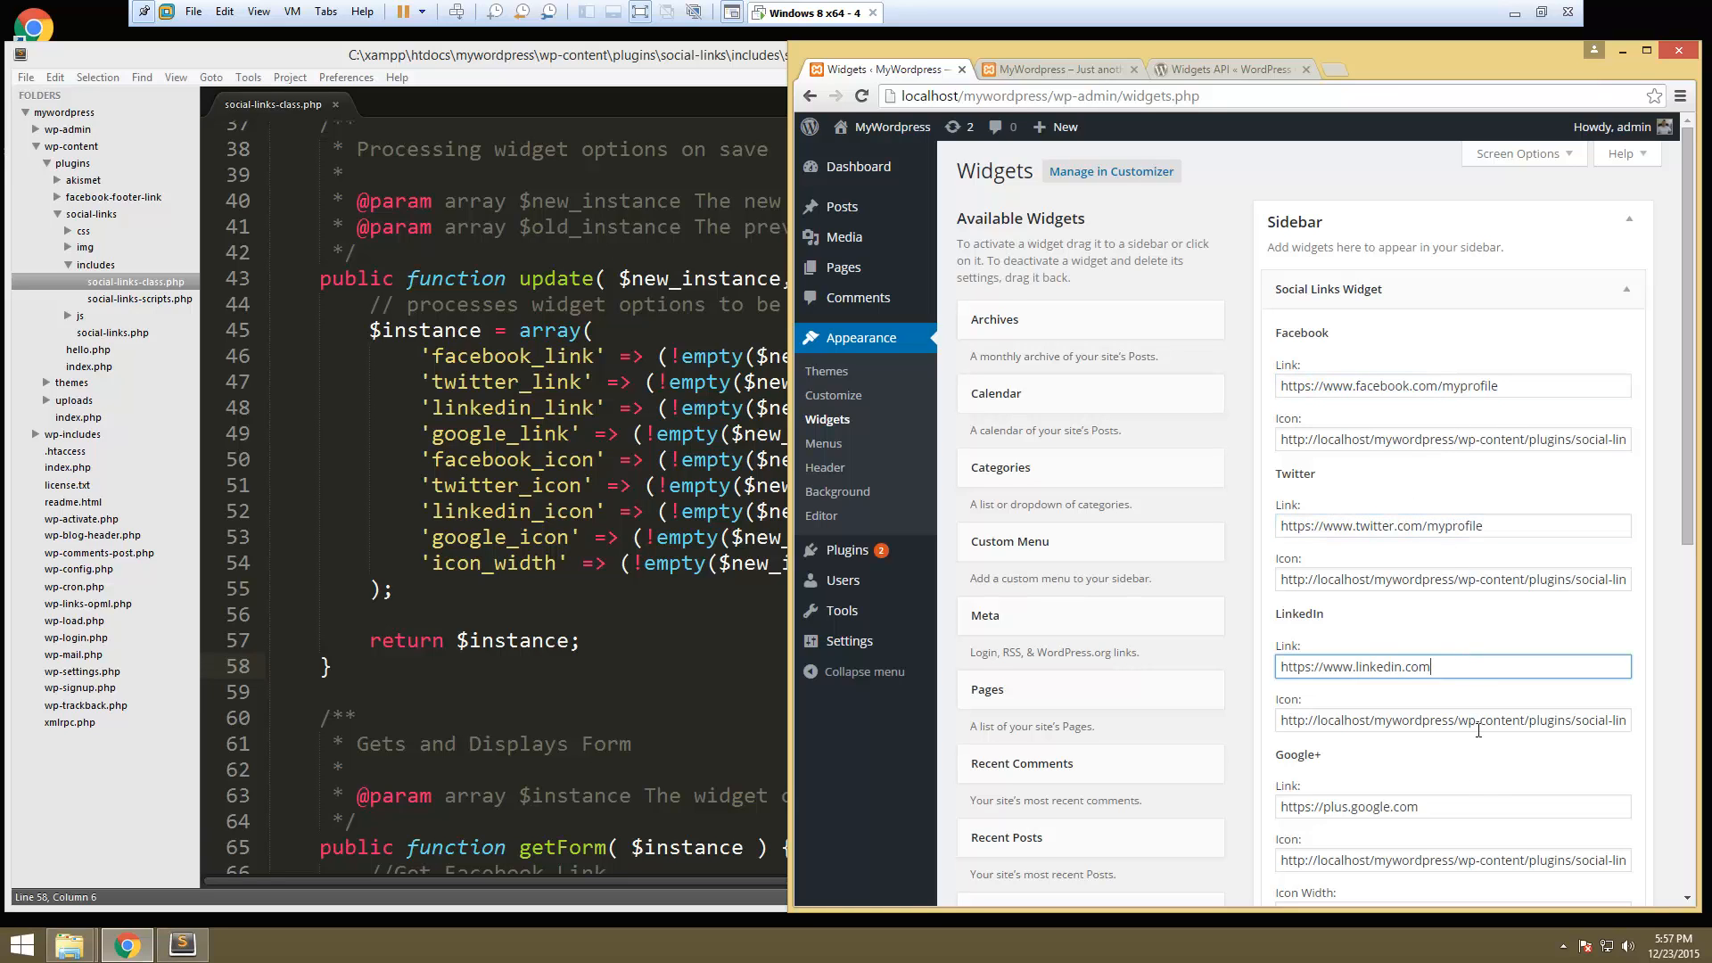
key(ctrl+v)
click(1452, 806)
key(ctrl+v)
scroll(1454, 806, down, 3)
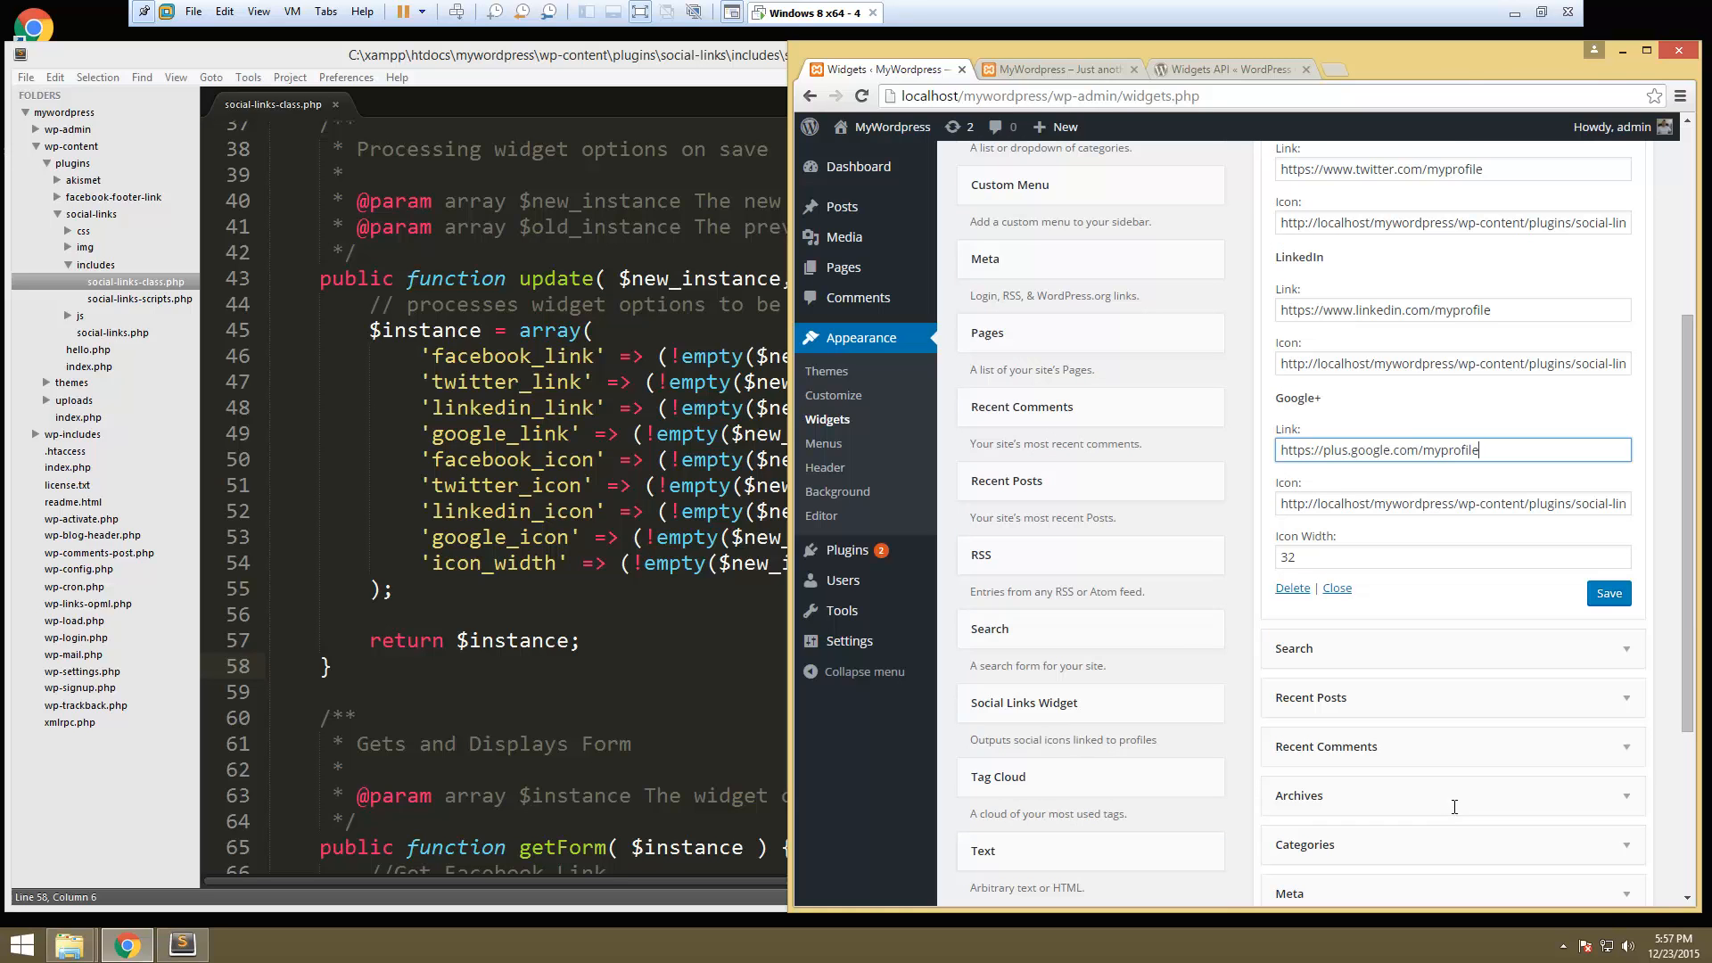
- Save the widget, reload Widgets and confirm the four /myprofile links persisted
click(1607, 599)
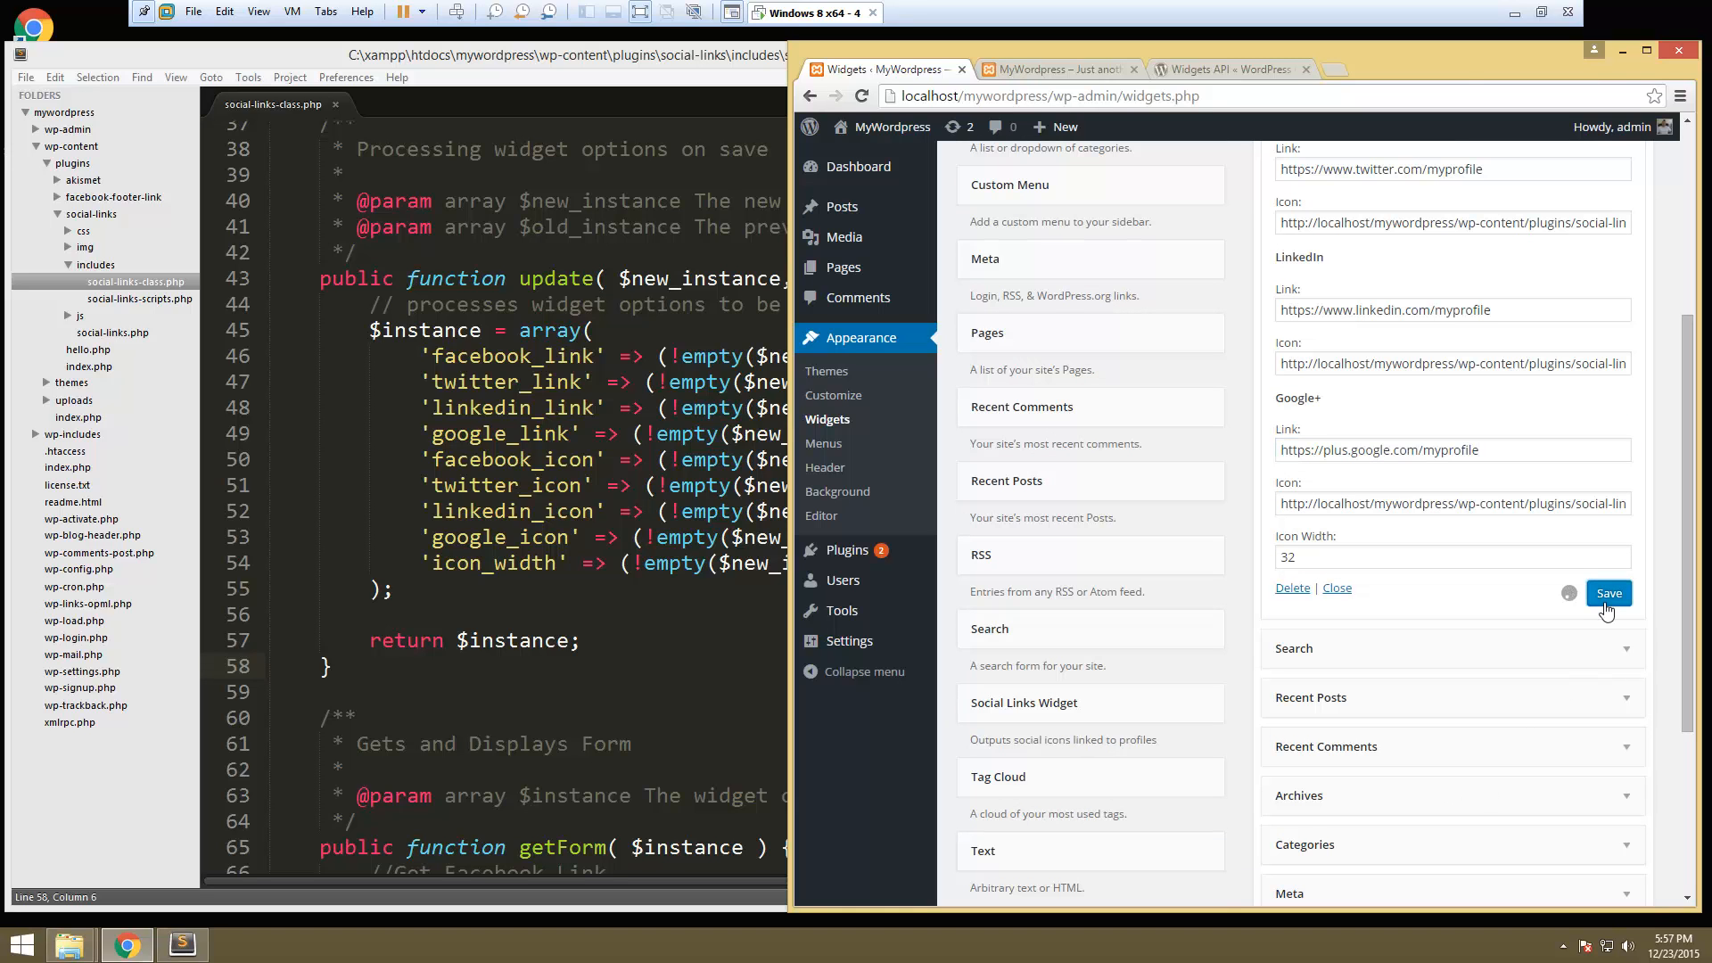
scroll(958, 268, up, 1)
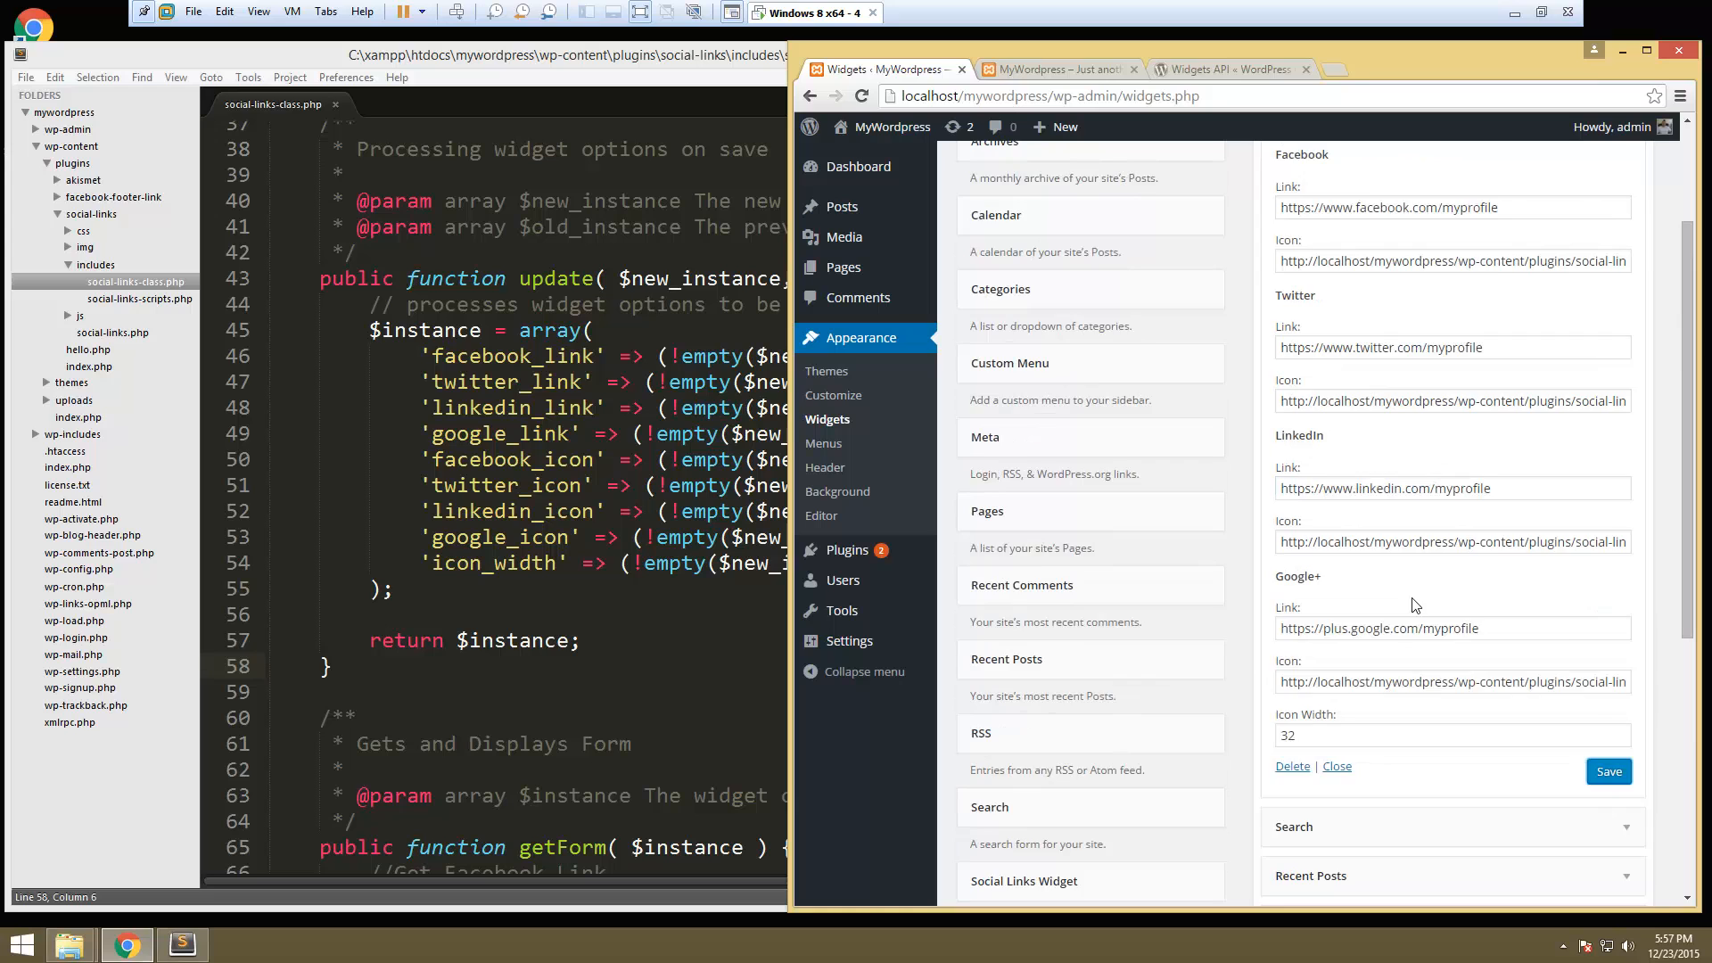
scroll(959, 268, up, 2)
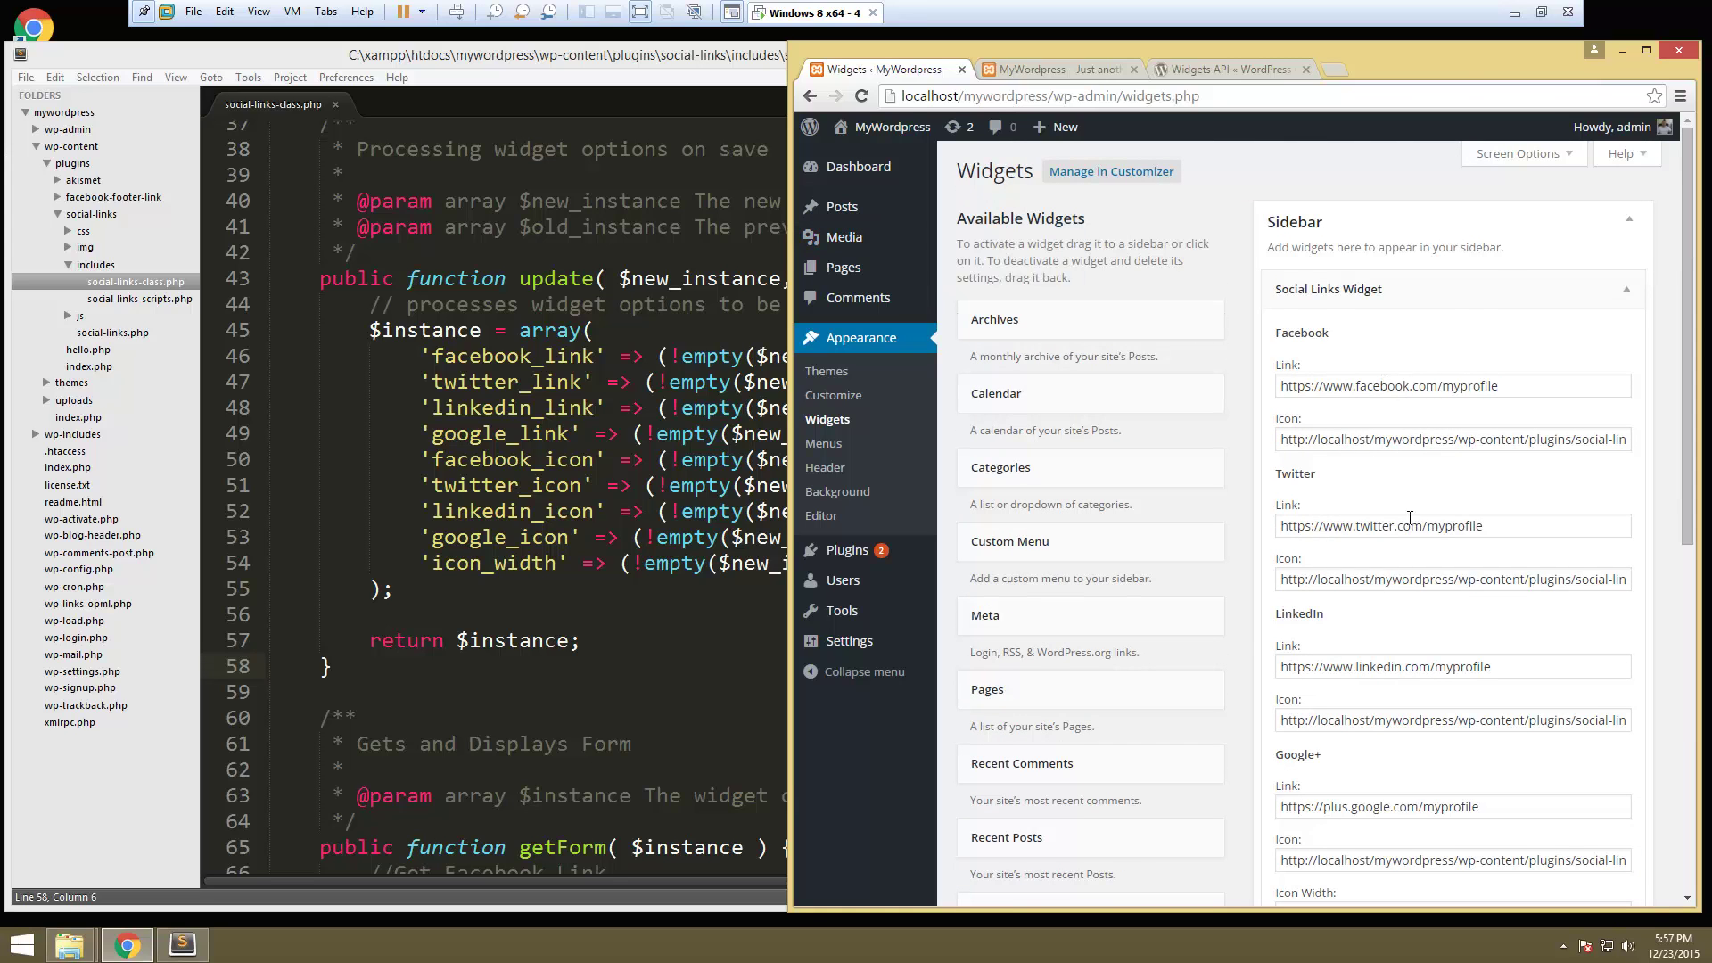
scroll(1410, 517, down, 1)
click(861, 96)
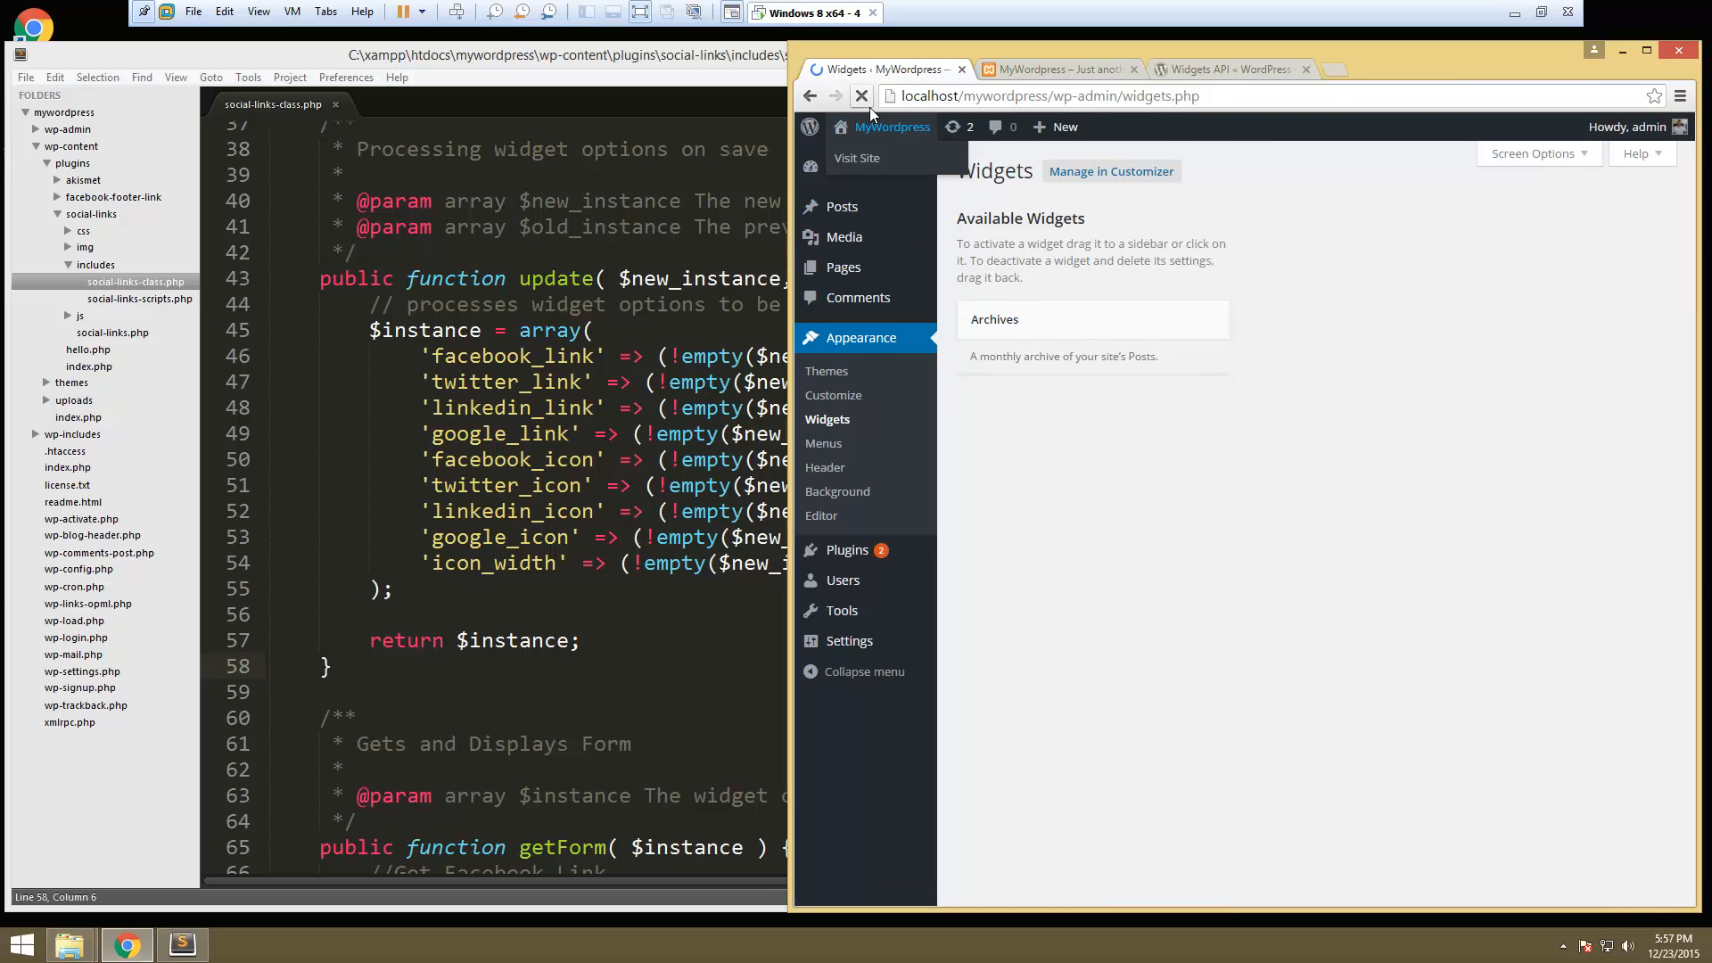
click(1319, 200)
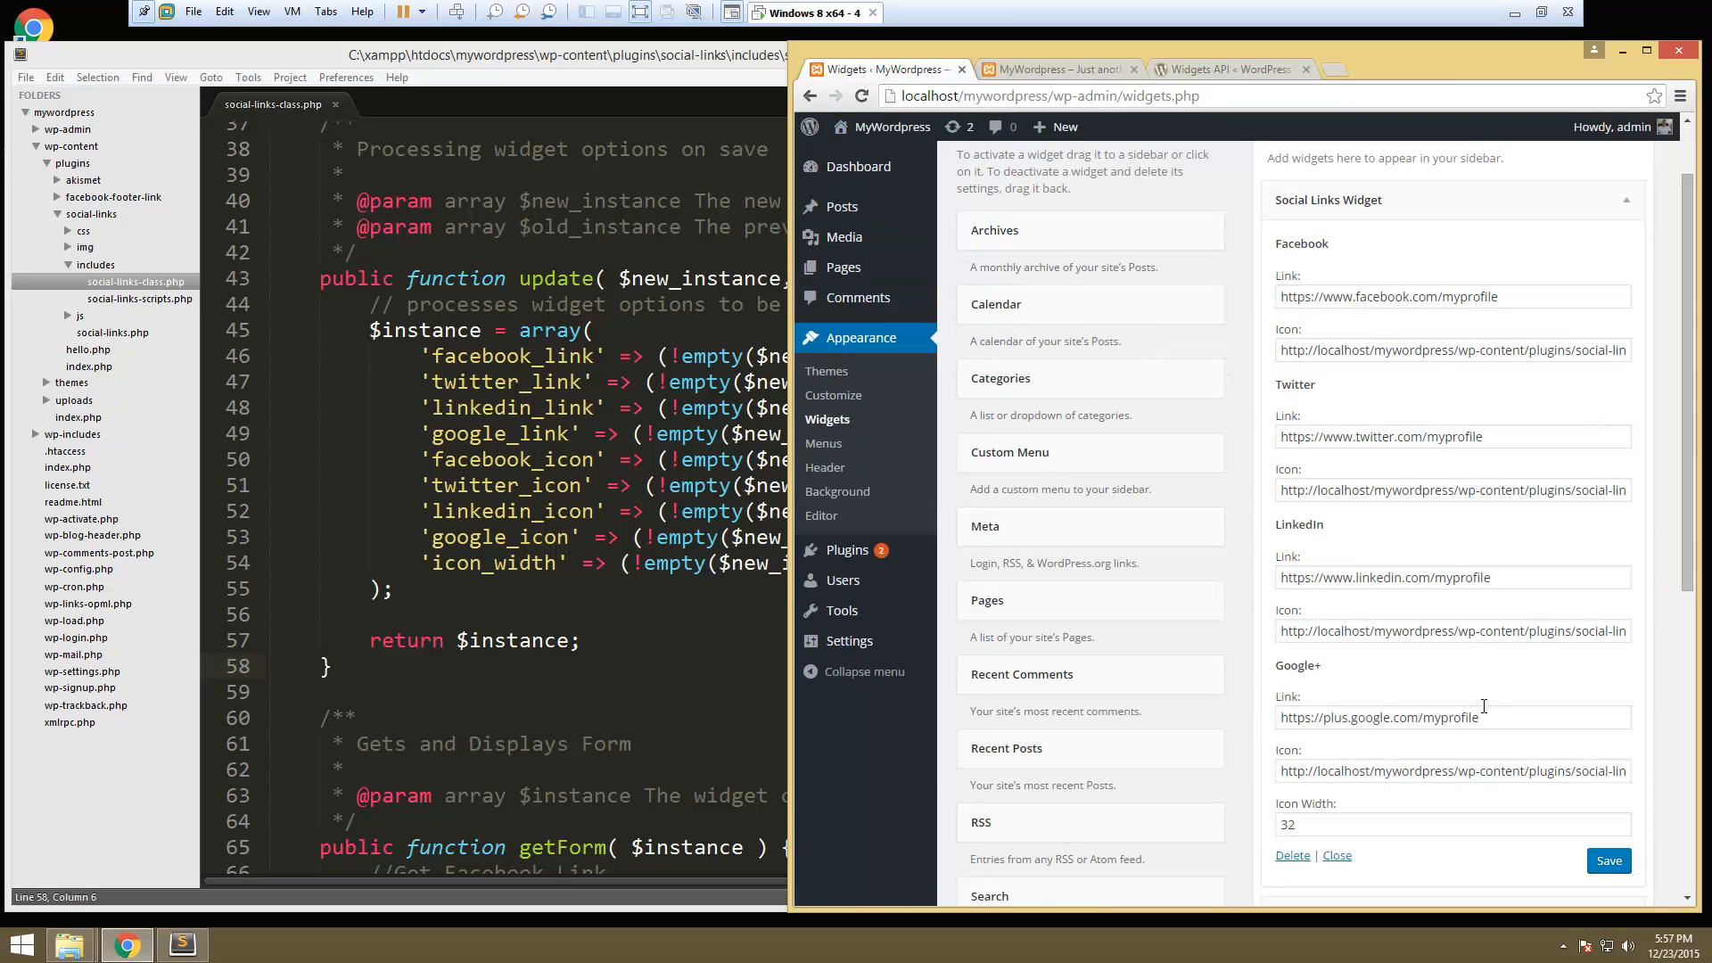
scroll(1482, 705, down, 1)
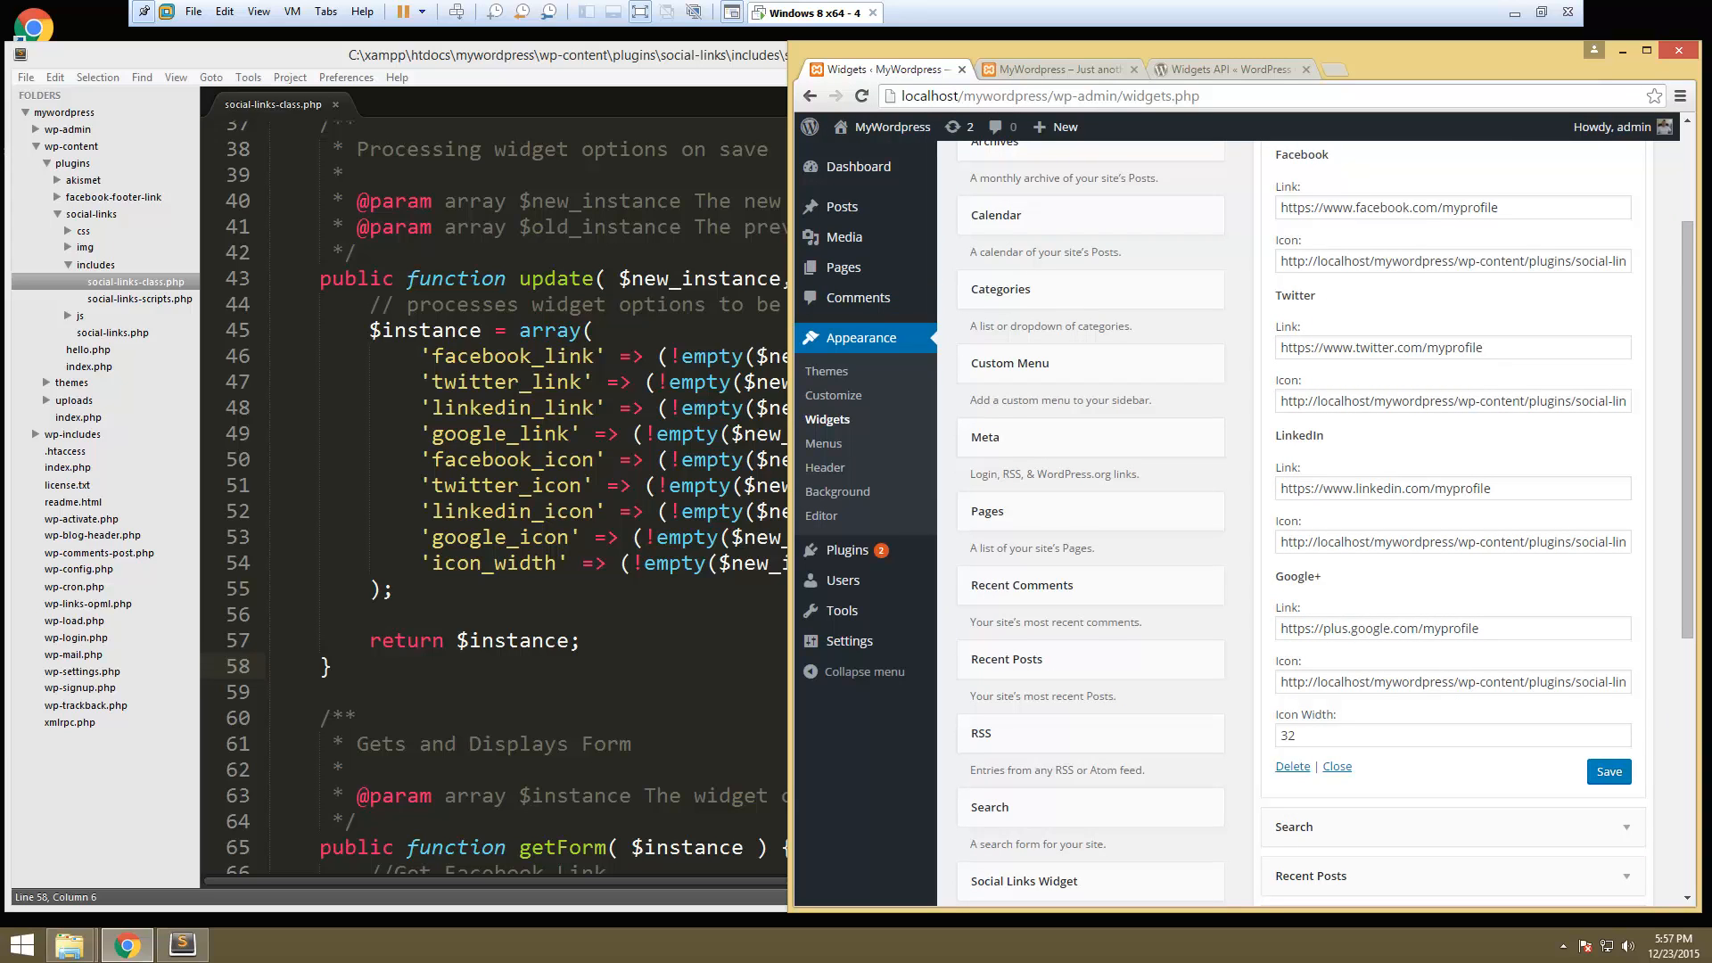